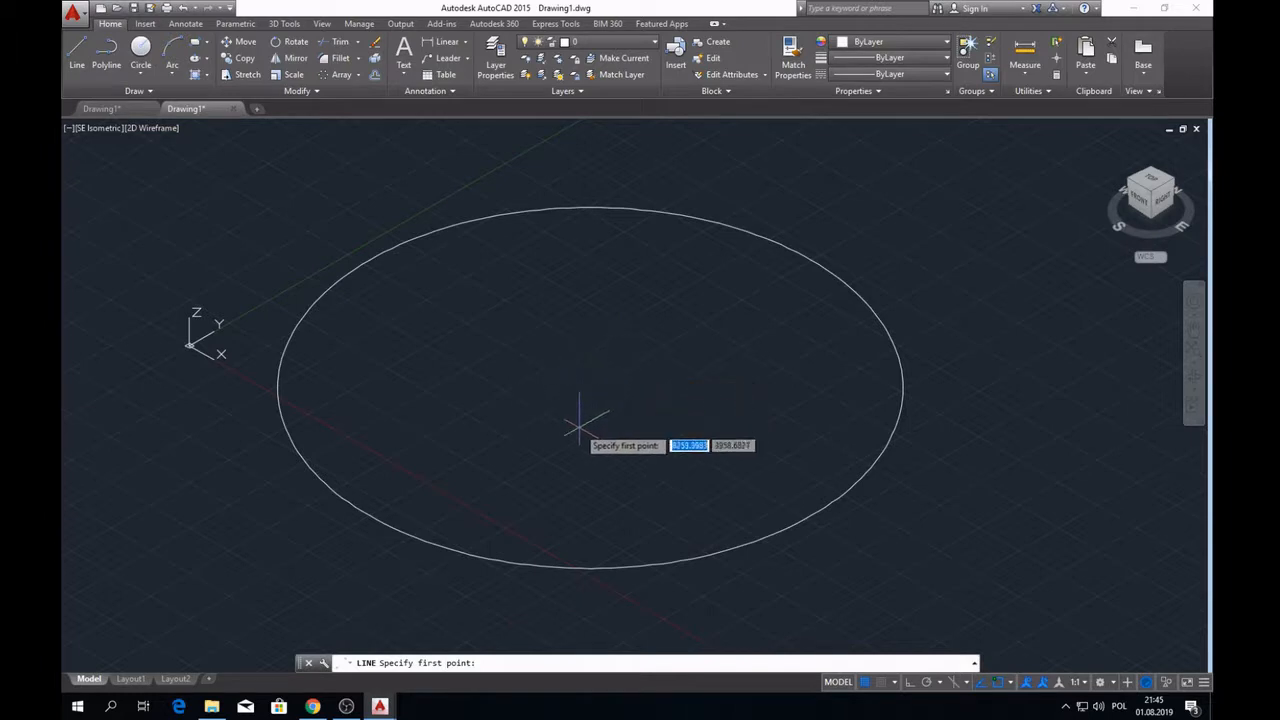
- Draw a line from the circle's centre along the X axis to beyond the circle, using polar tracking
click(590, 387)
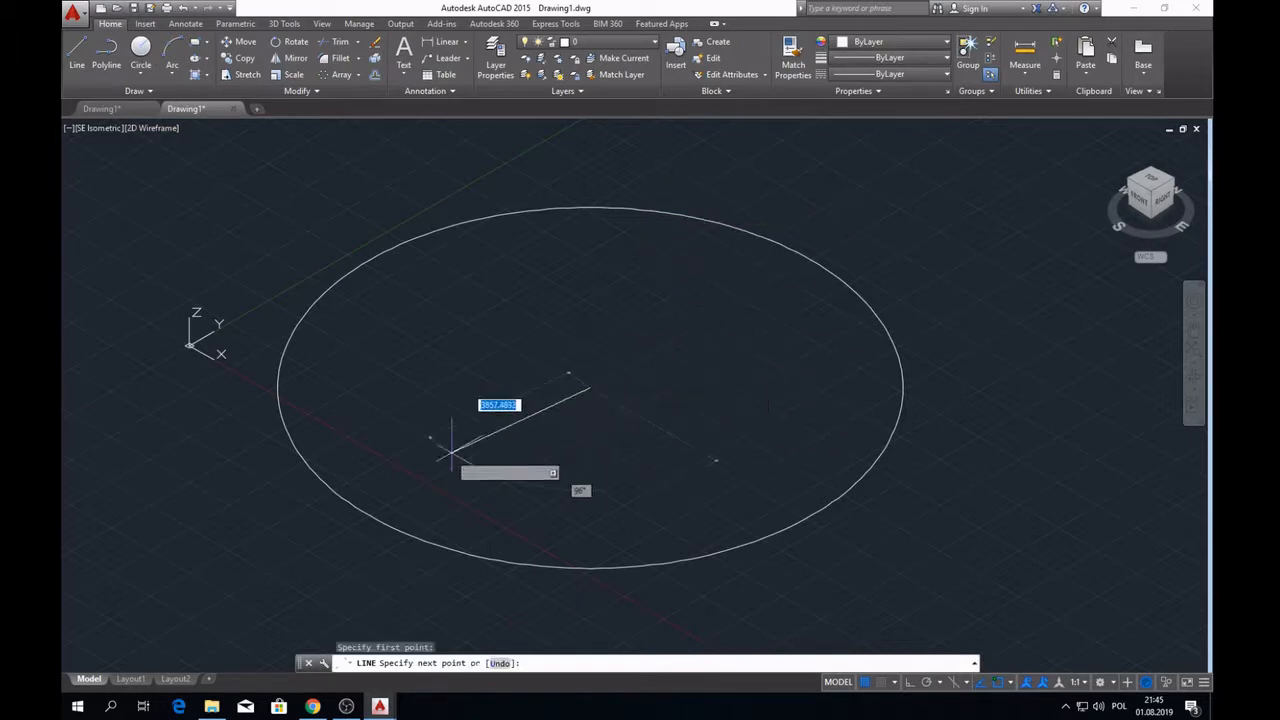
click(909, 683)
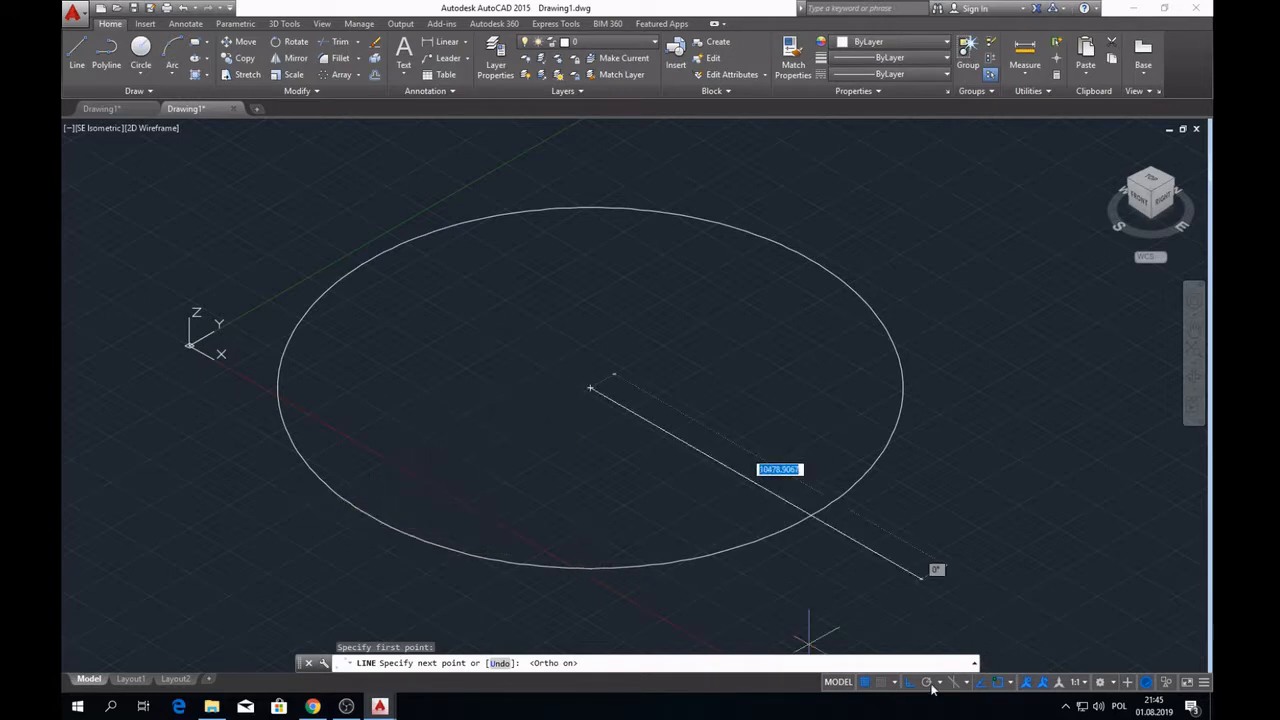
click(930, 684)
click(940, 684)
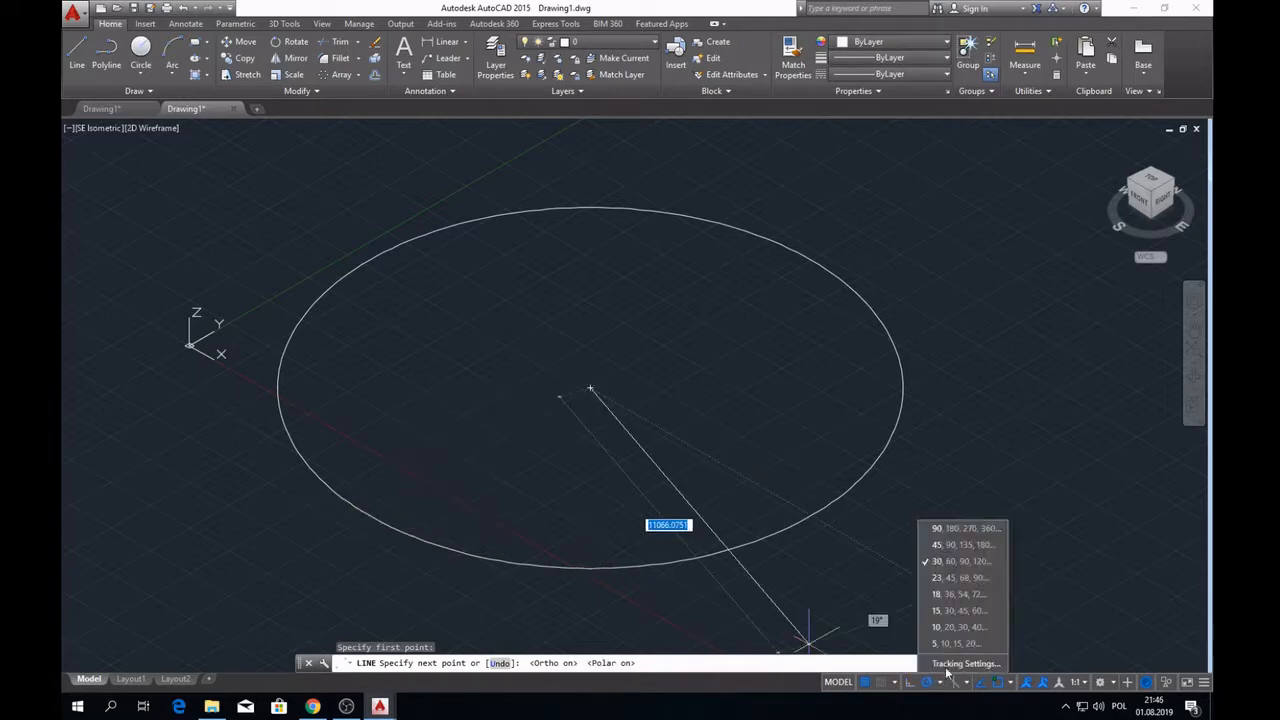
click(970, 578)
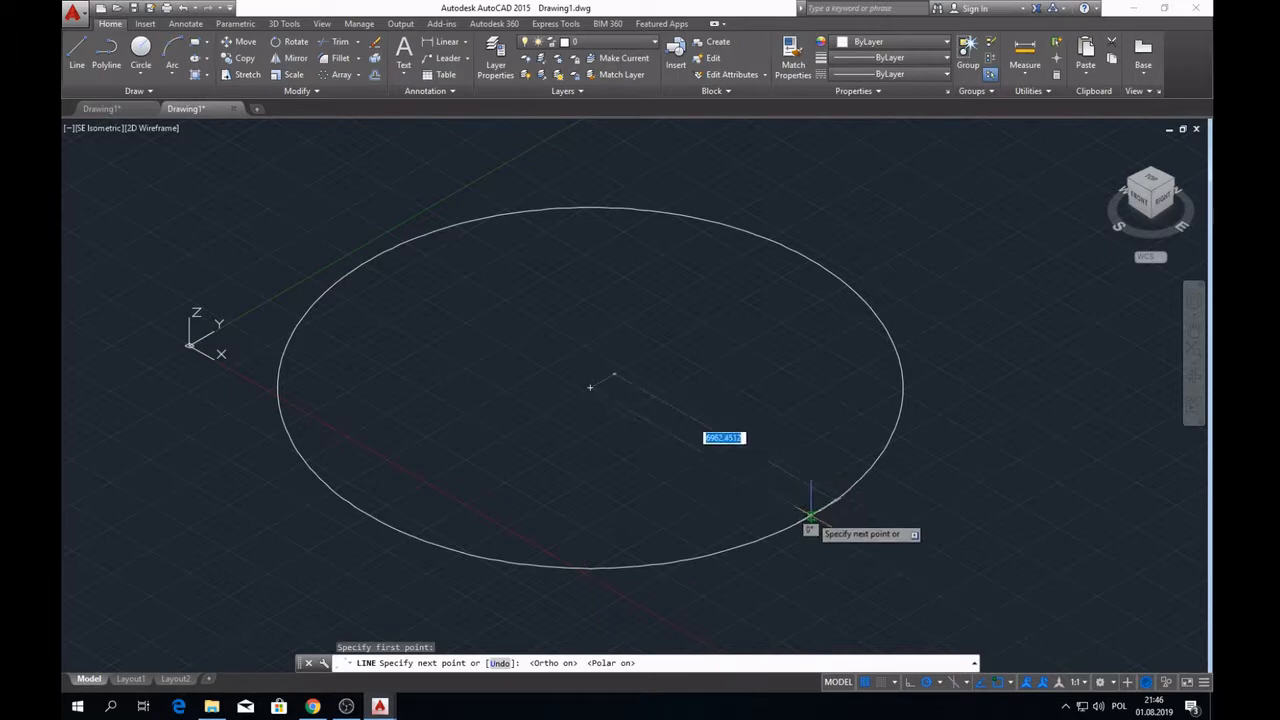
click(916, 575)
key(Escape)
key(Escape)
- Shorten the line by stretching its outer end back to its intersection with the circle
click(912, 570)
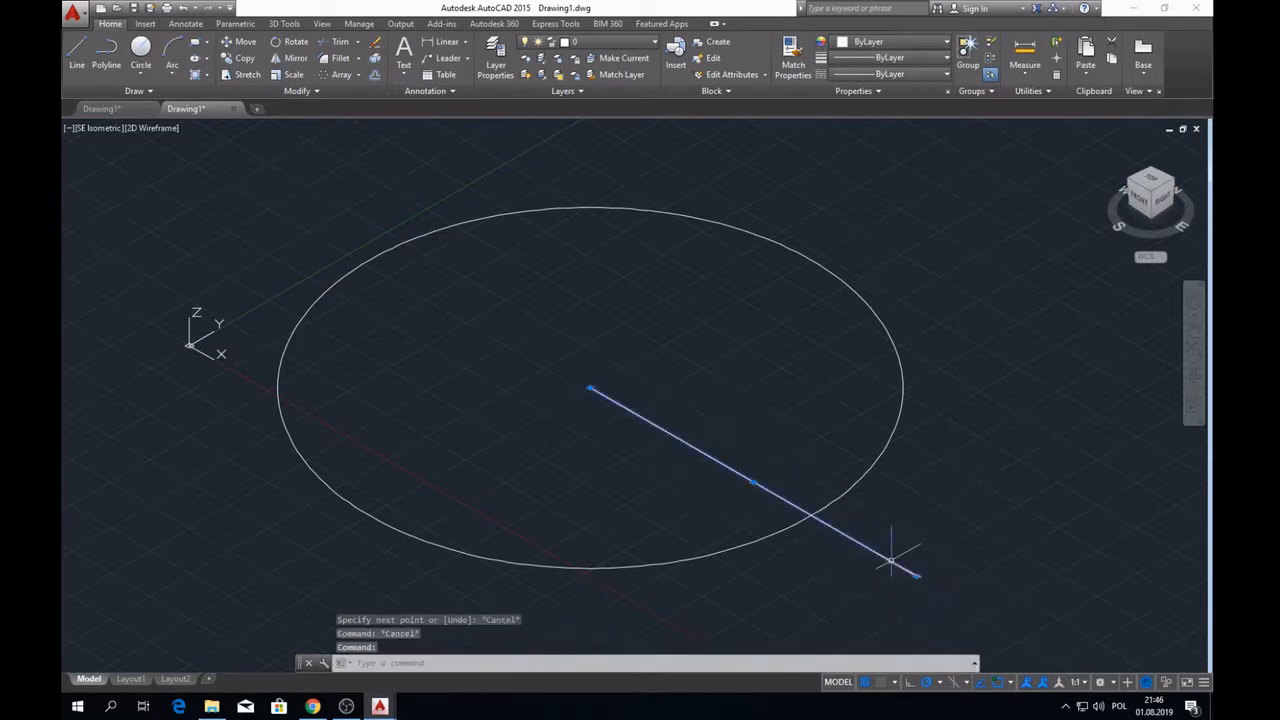
click(916, 575)
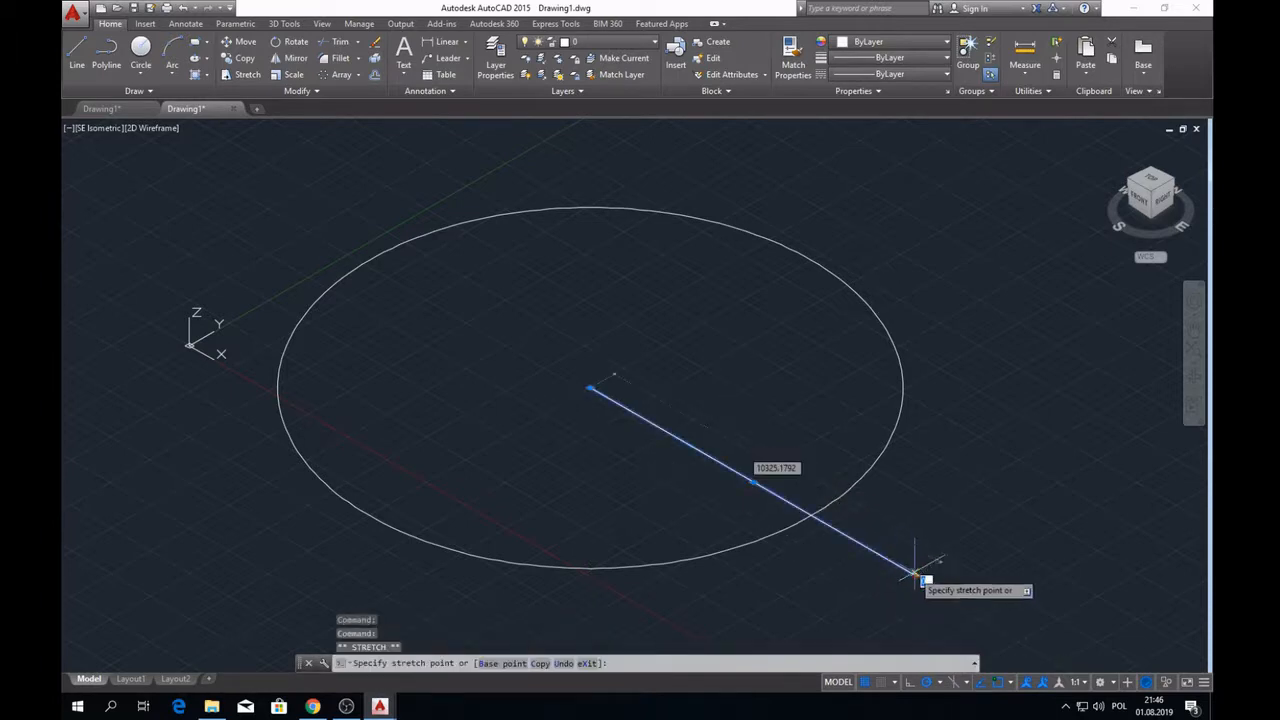
click(811, 516)
key(Escape)
- Draw a concentric inner circle with a radius of 3000 at the large circle's centre
click(141, 75)
click(160, 94)
click(590, 388)
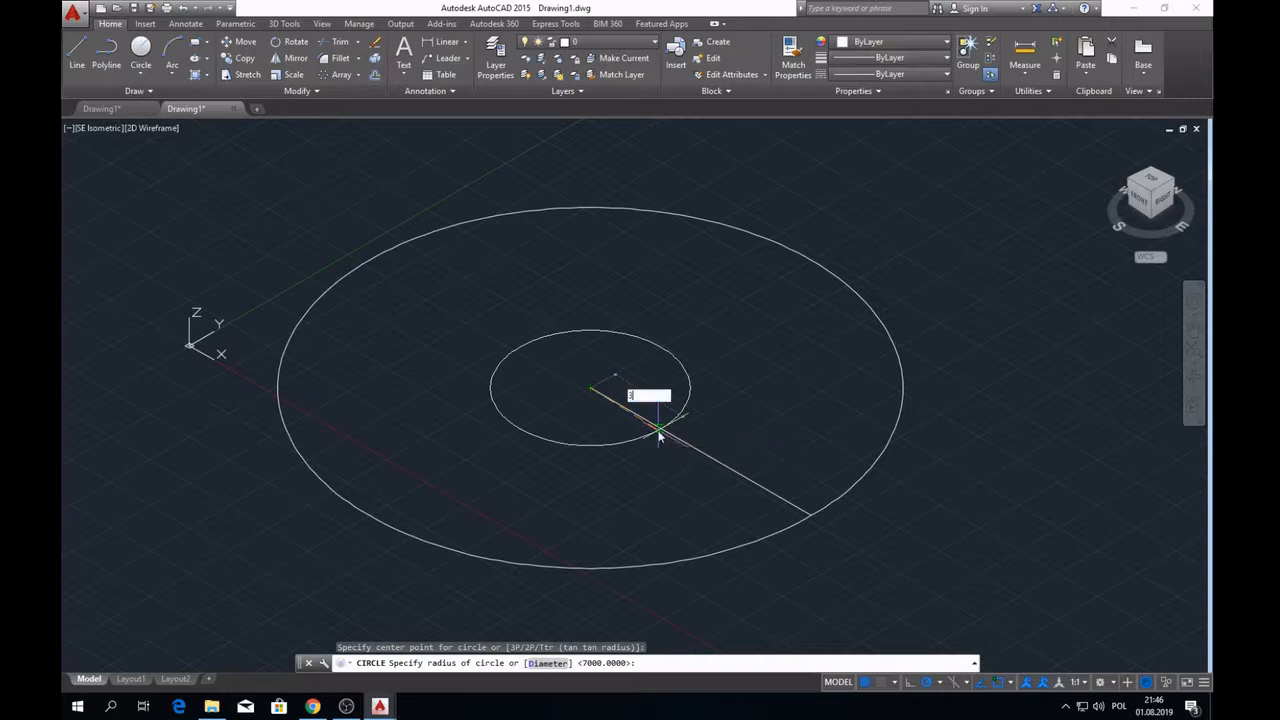
key(Return)
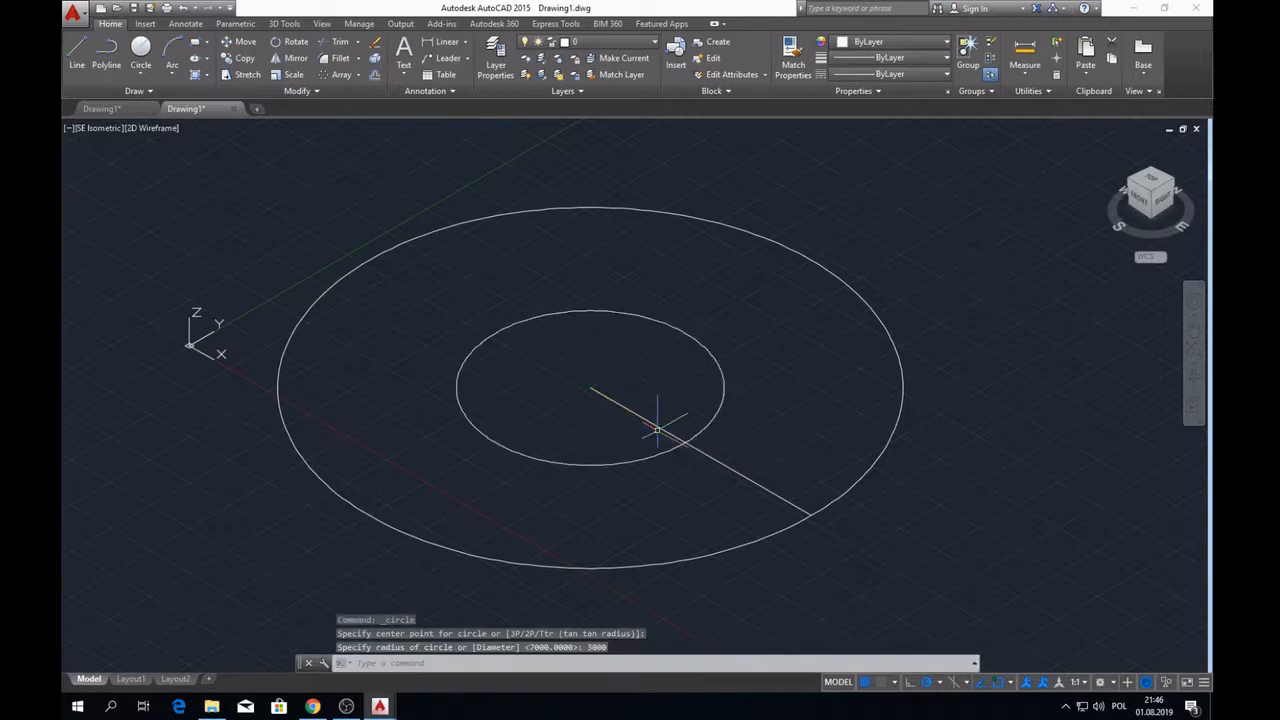
- Try stretching the radial line's inner end from the centre to the inner circle, and undo that grip edit
click(613, 399)
click(590, 388)
click(684, 441)
key(Escape)
key(Escape)
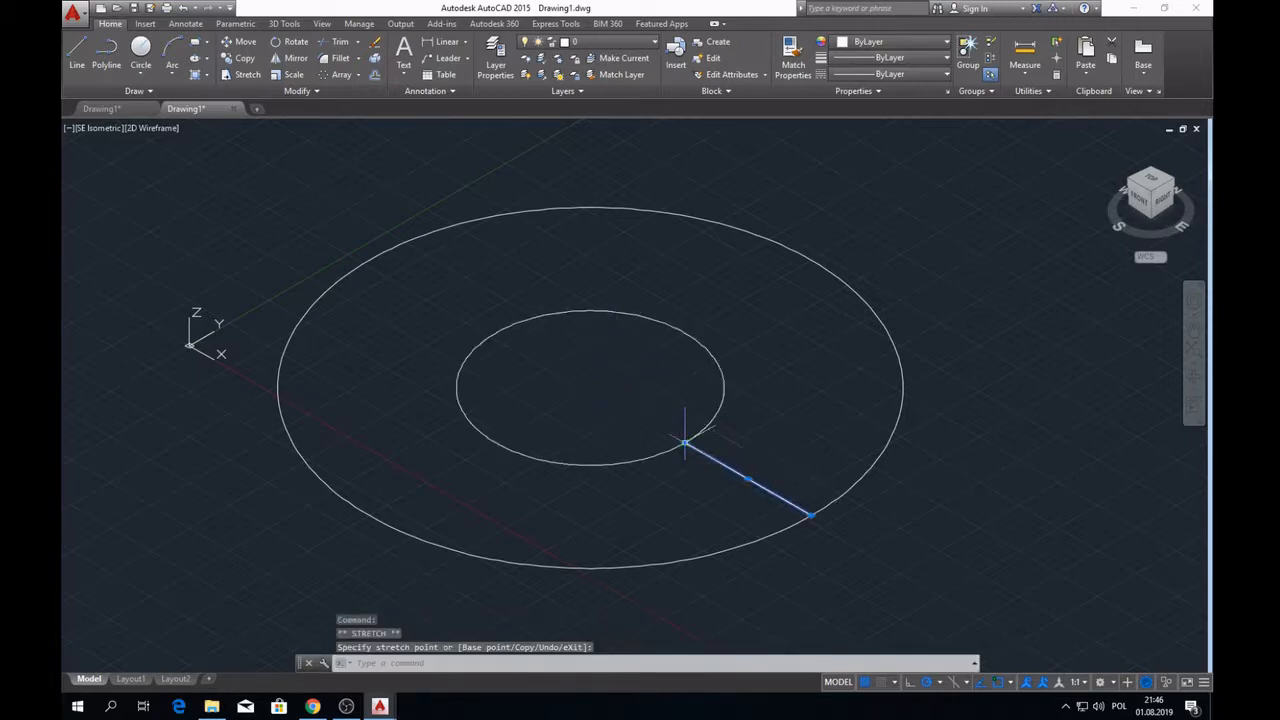
scroll(718, 434, down, 4)
scroll(738, 455, up, 4)
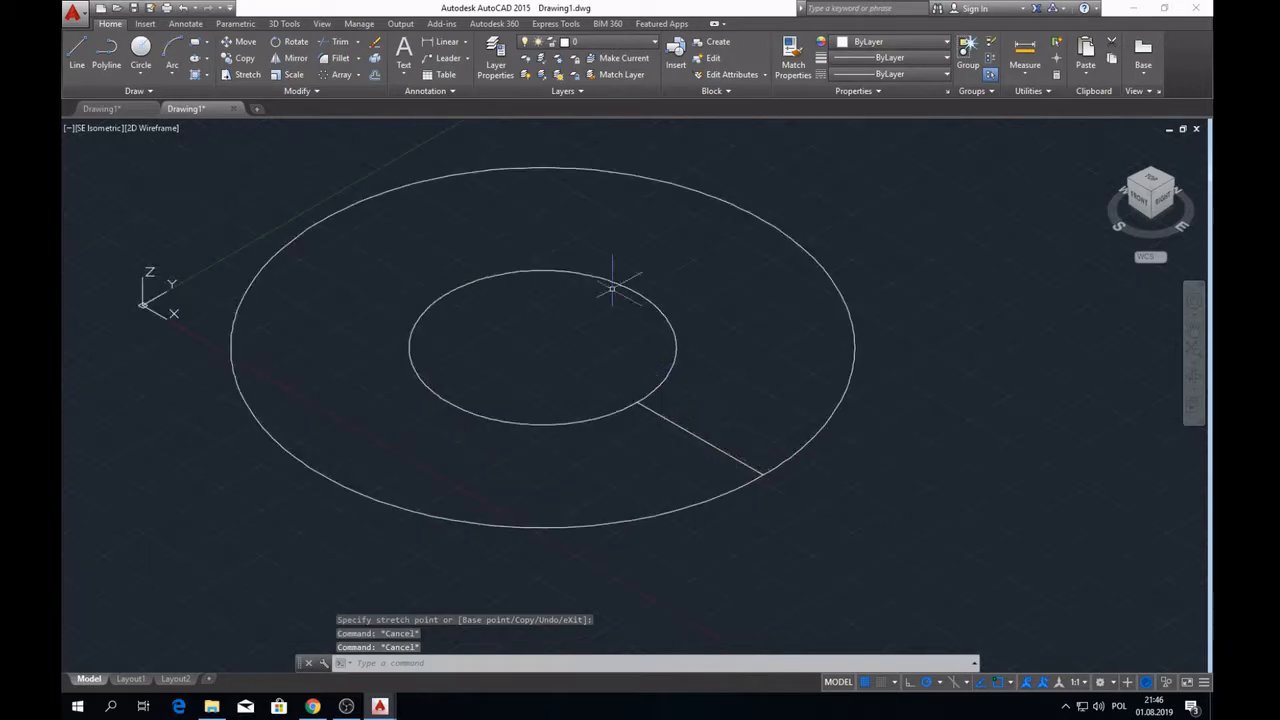
click(183, 8)
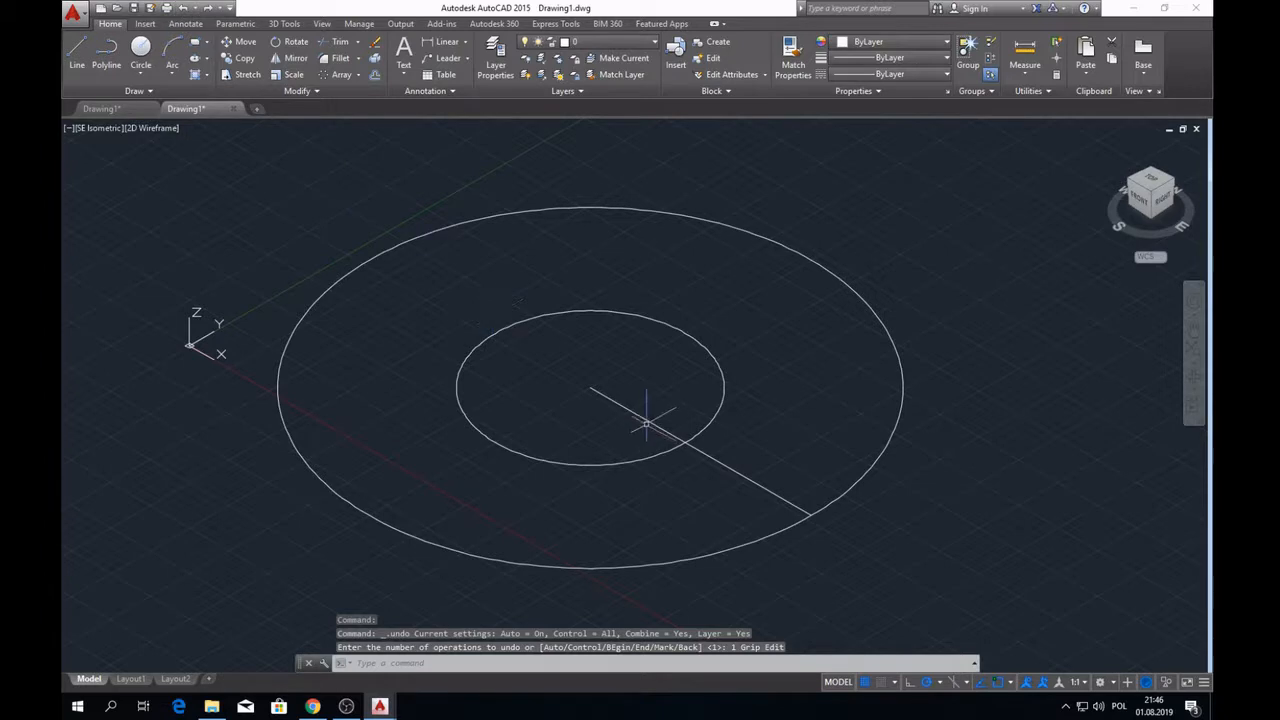
- Switch to the top view and draw a line from the centre past the outer circle, 30 degrees below the horizontal radius
click(1153, 181)
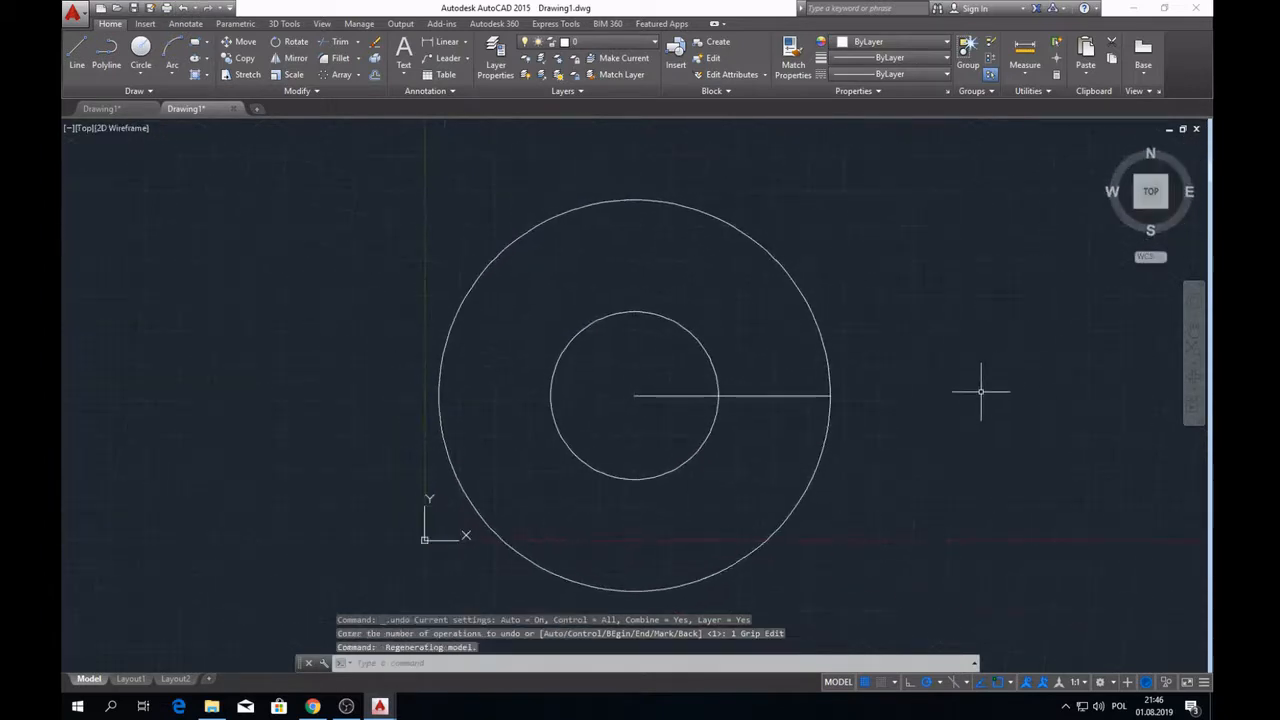
click(77, 52)
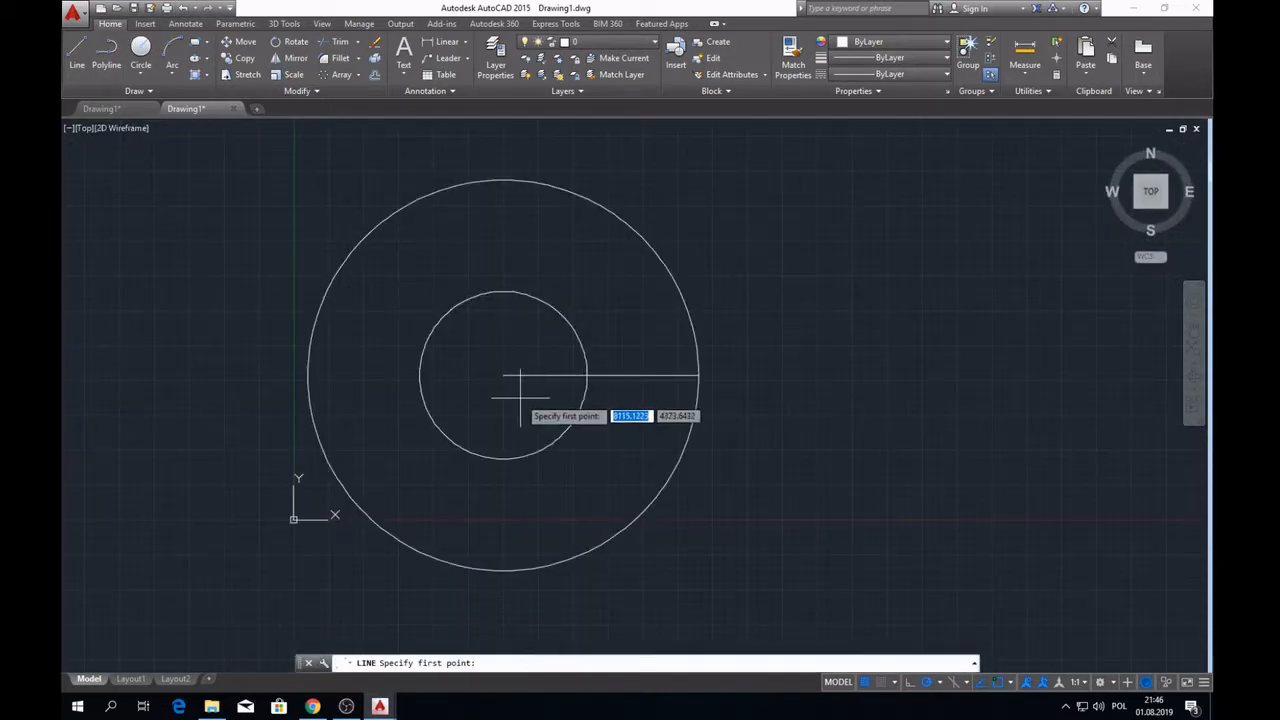
click(503, 376)
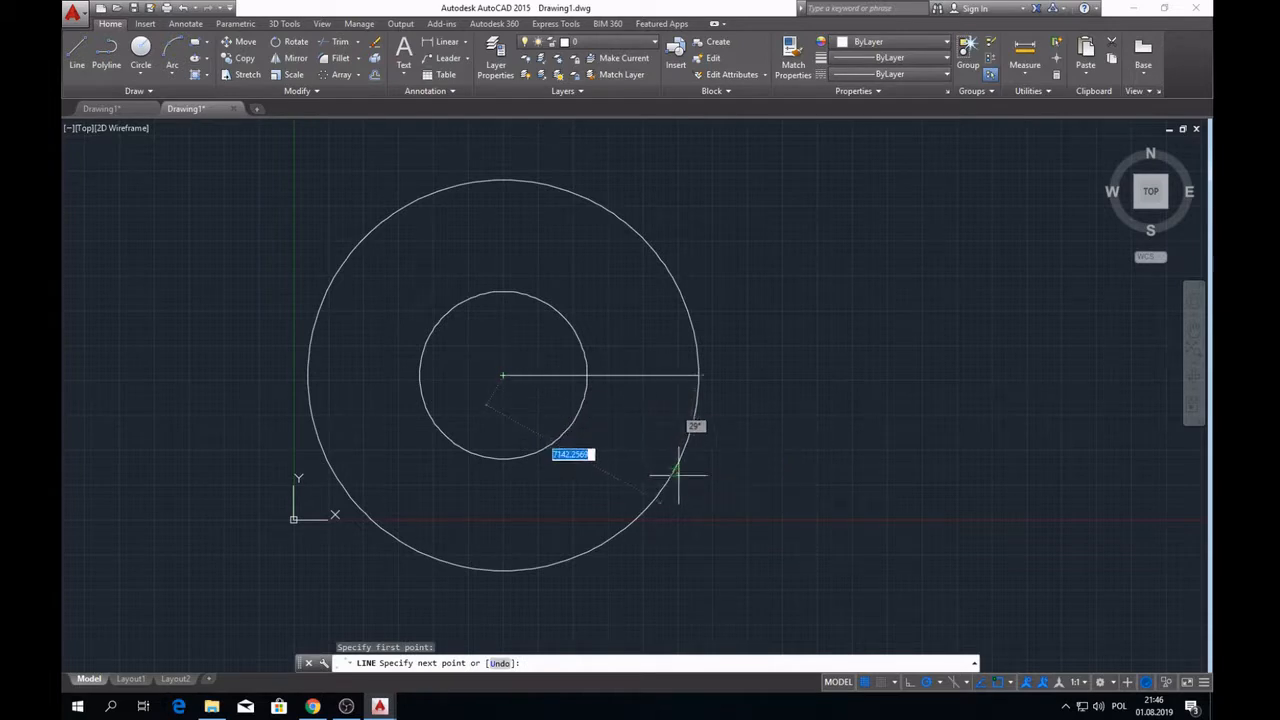
click(733, 509)
key(Escape)
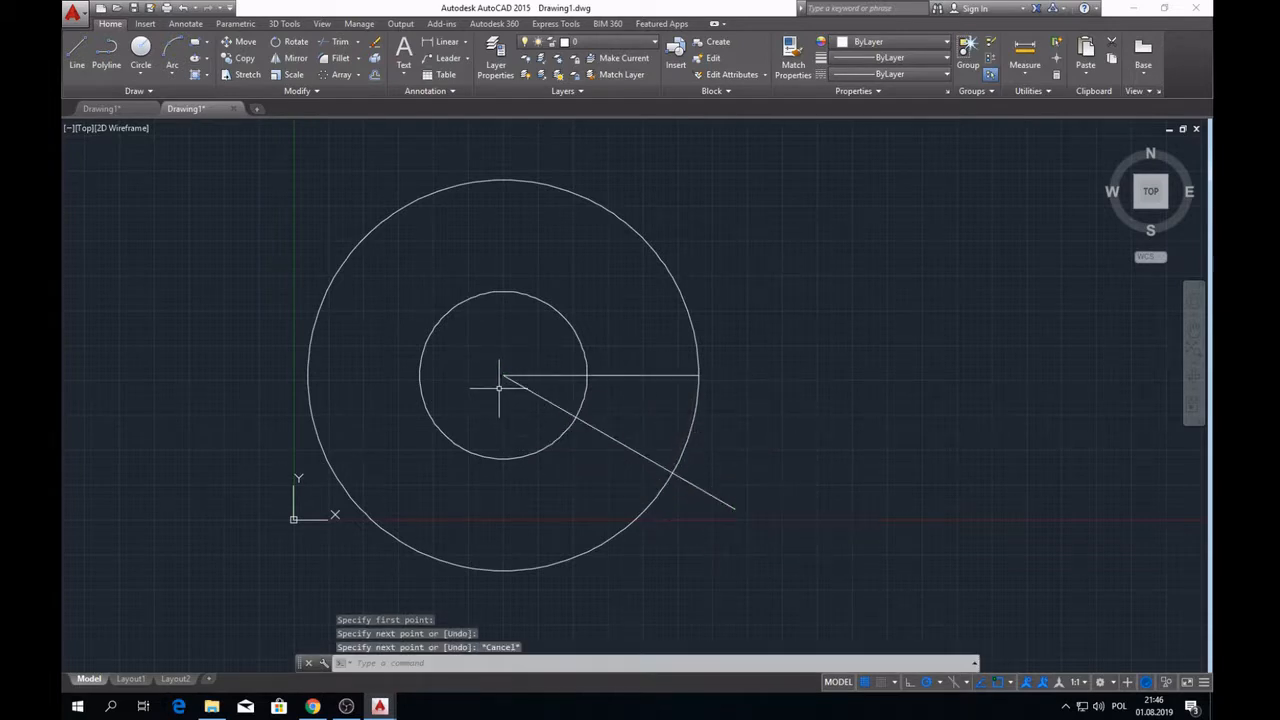
key(Escape)
- Stretch the inclined line's outer end back to its intersection with the outer circle
click(616, 441)
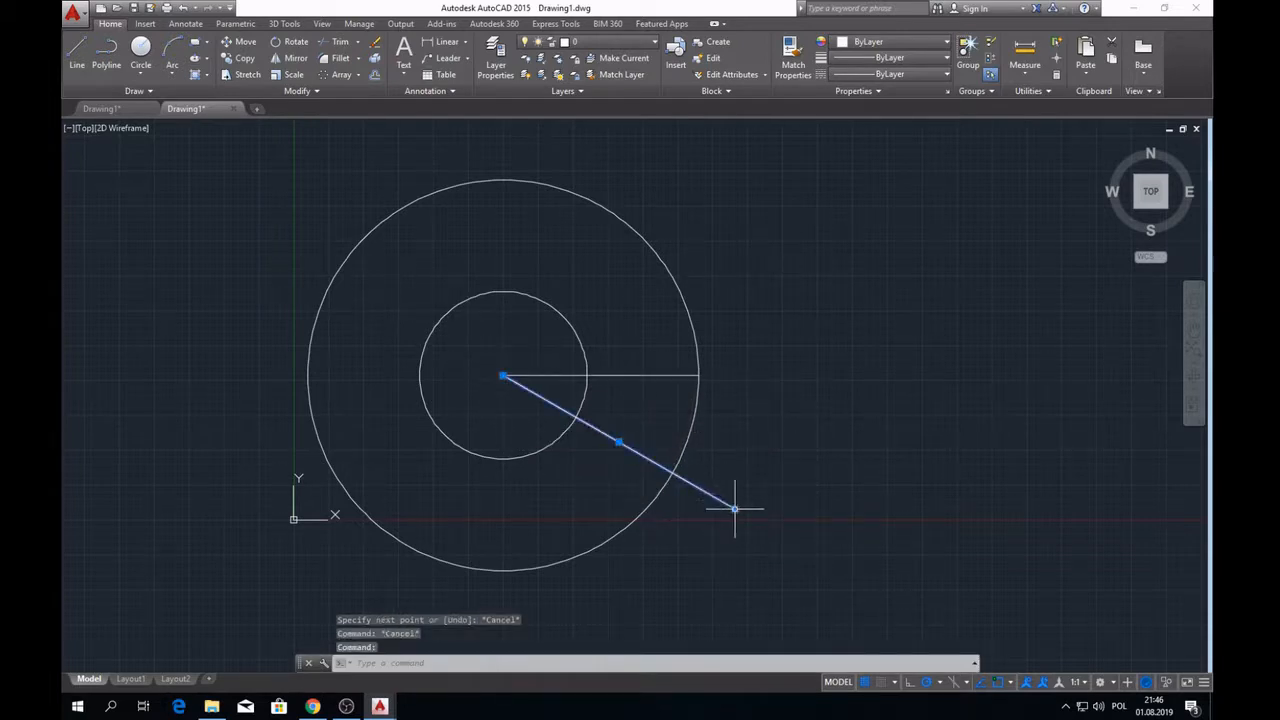
click(735, 509)
scroll(697, 472, up, 4)
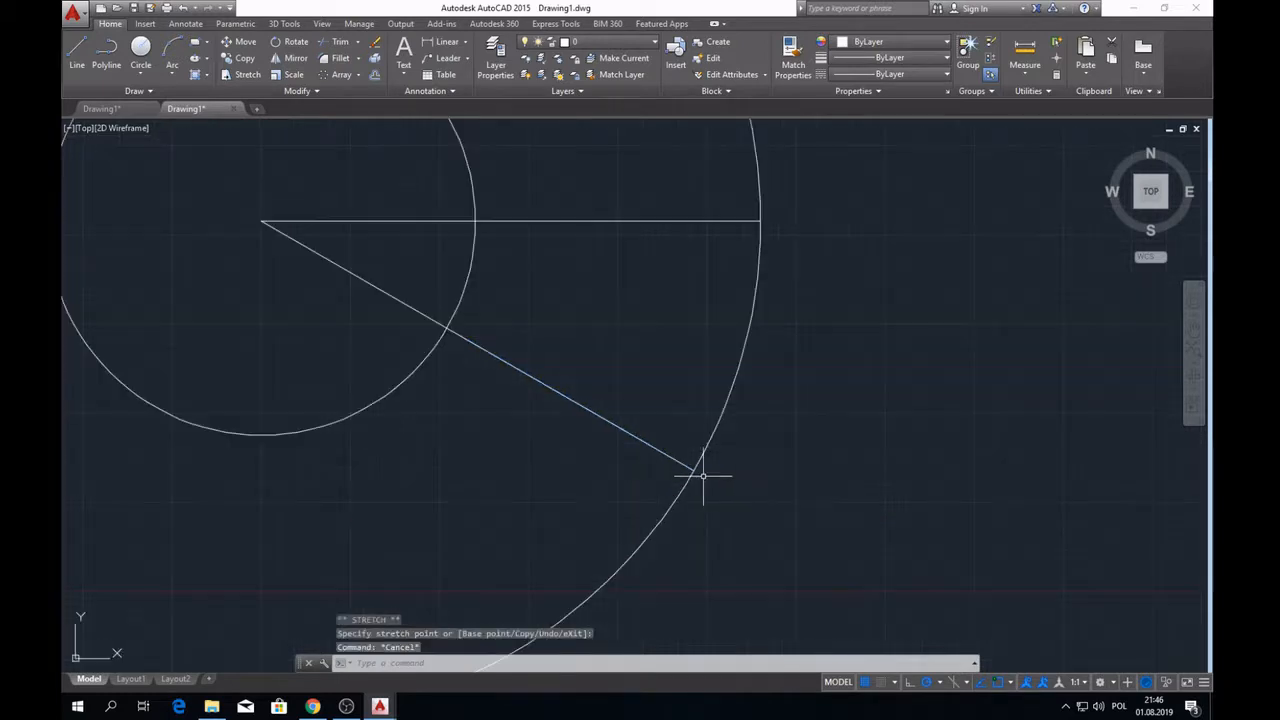
scroll(700, 477, down, 4)
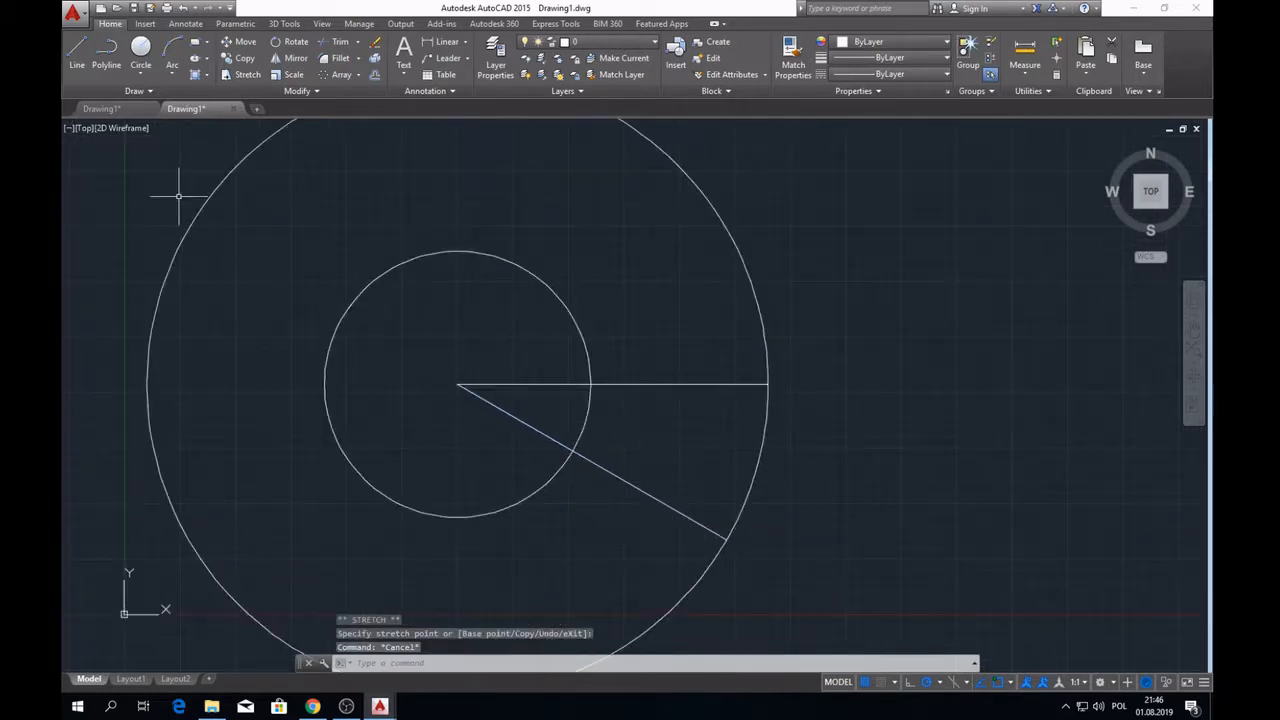
- Draw a diagonal from the inclined line's intersection with the inner circle to the horizontal line's outer end
click(78, 60)
scroll(600, 423, down, 6)
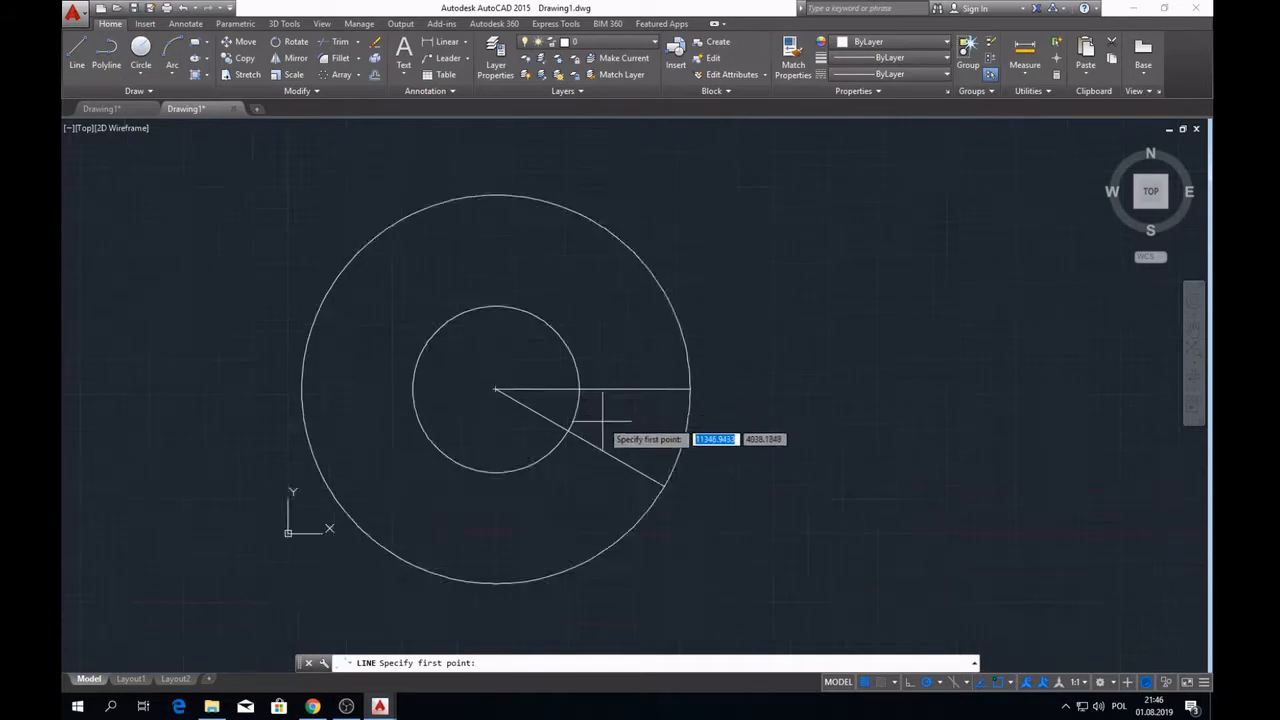
scroll(634, 426, up, 8)
scroll(605, 440, down, 6)
scroll(591, 450, up, 2)
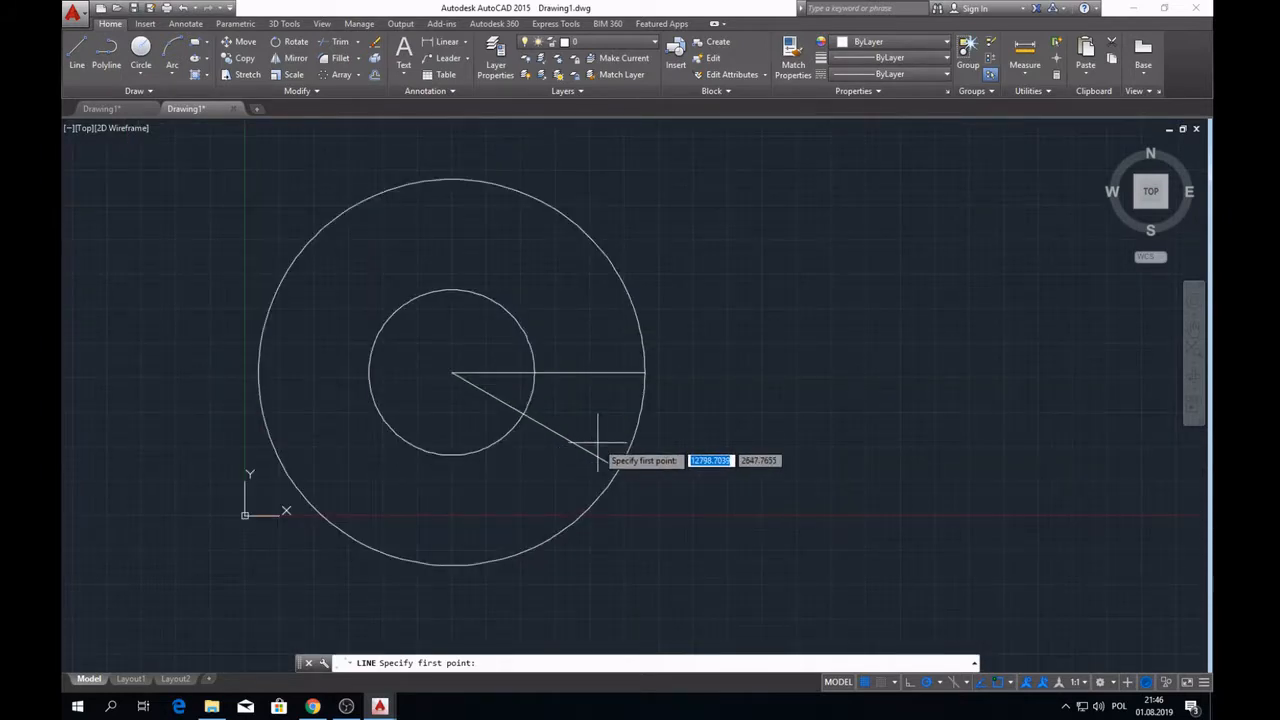
click(530, 416)
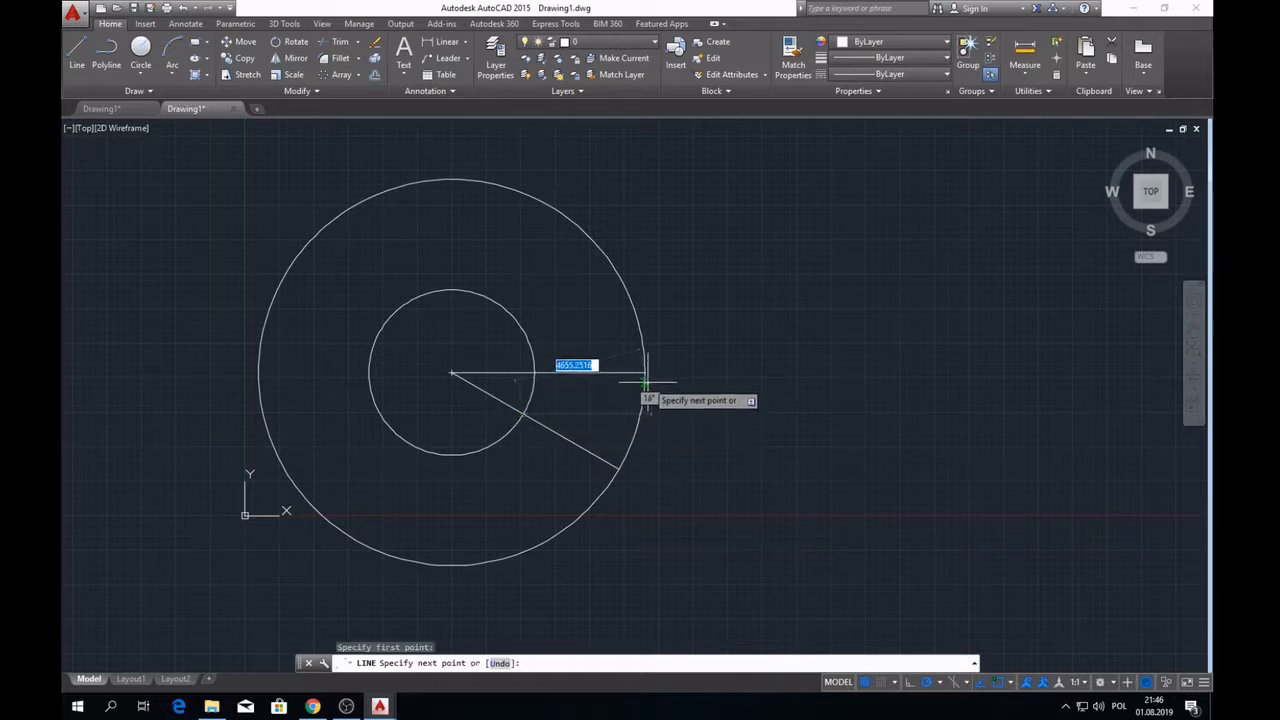
click(645, 380)
key(Escape)
- Draw the crossing diagonal from the horizontal line's intersection with the inner circle to the inclined line's outer end
click(77, 52)
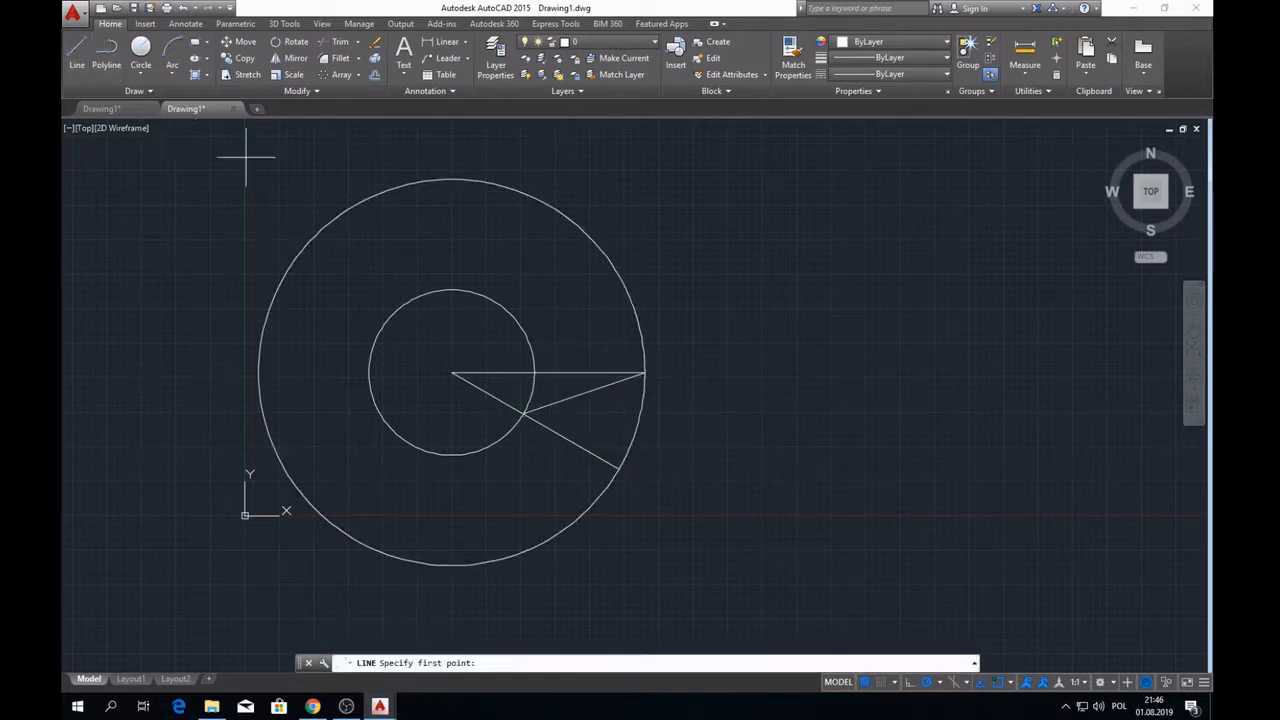
click(534, 373)
click(617, 464)
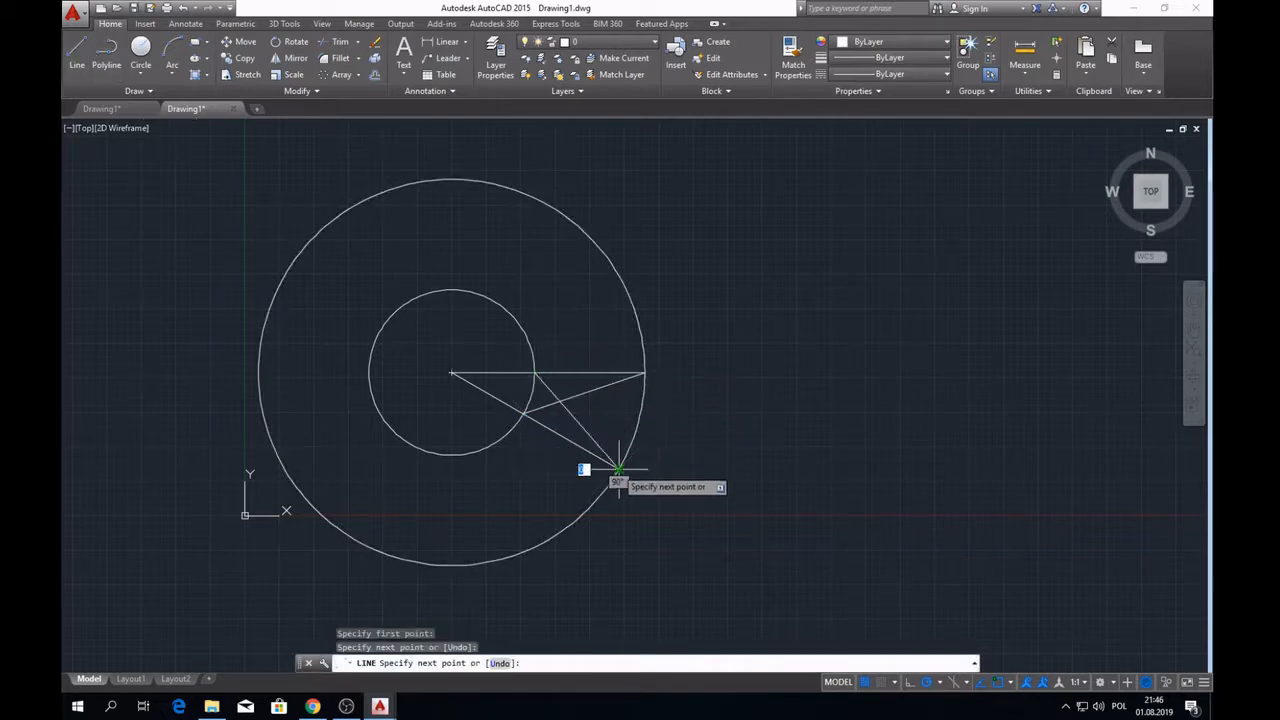
key(Escape)
- Stretch the inclined line's inner end from the centre to the inner circle
click(503, 400)
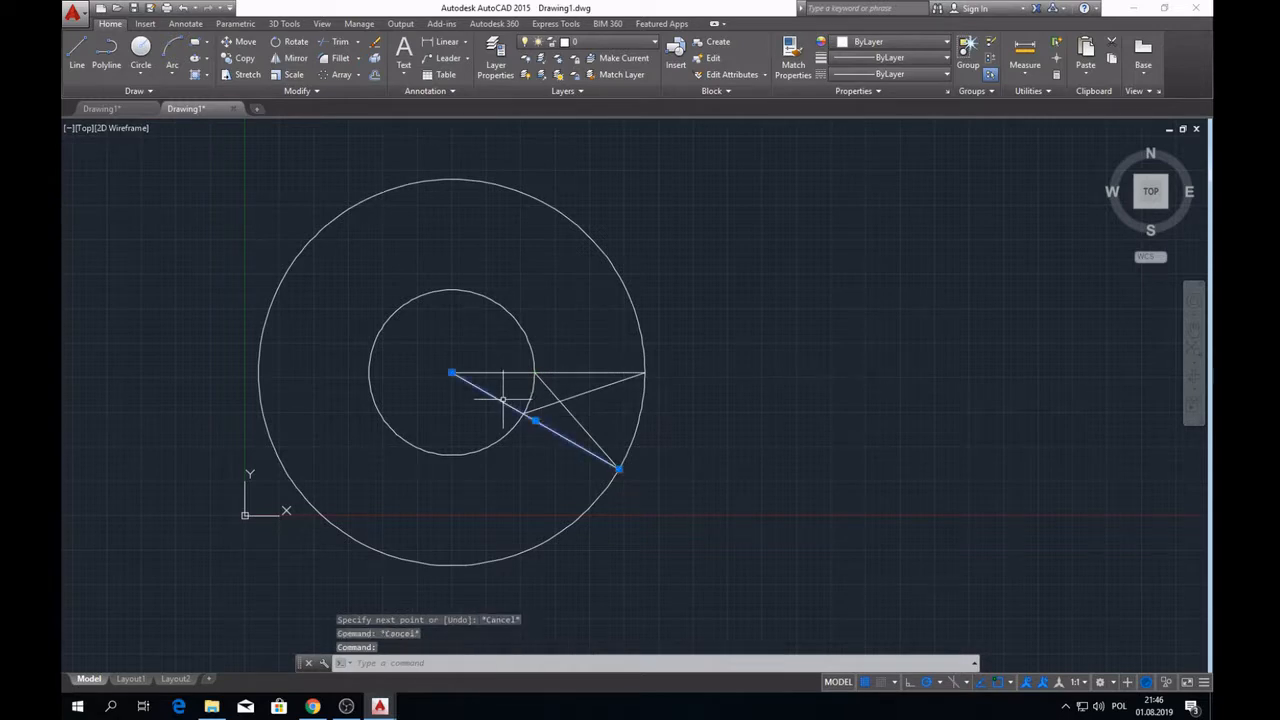
click(451, 373)
click(524, 414)
key(Escape)
- Stretch the horizontal line's inner end from the centre to the inner circle
click(473, 372)
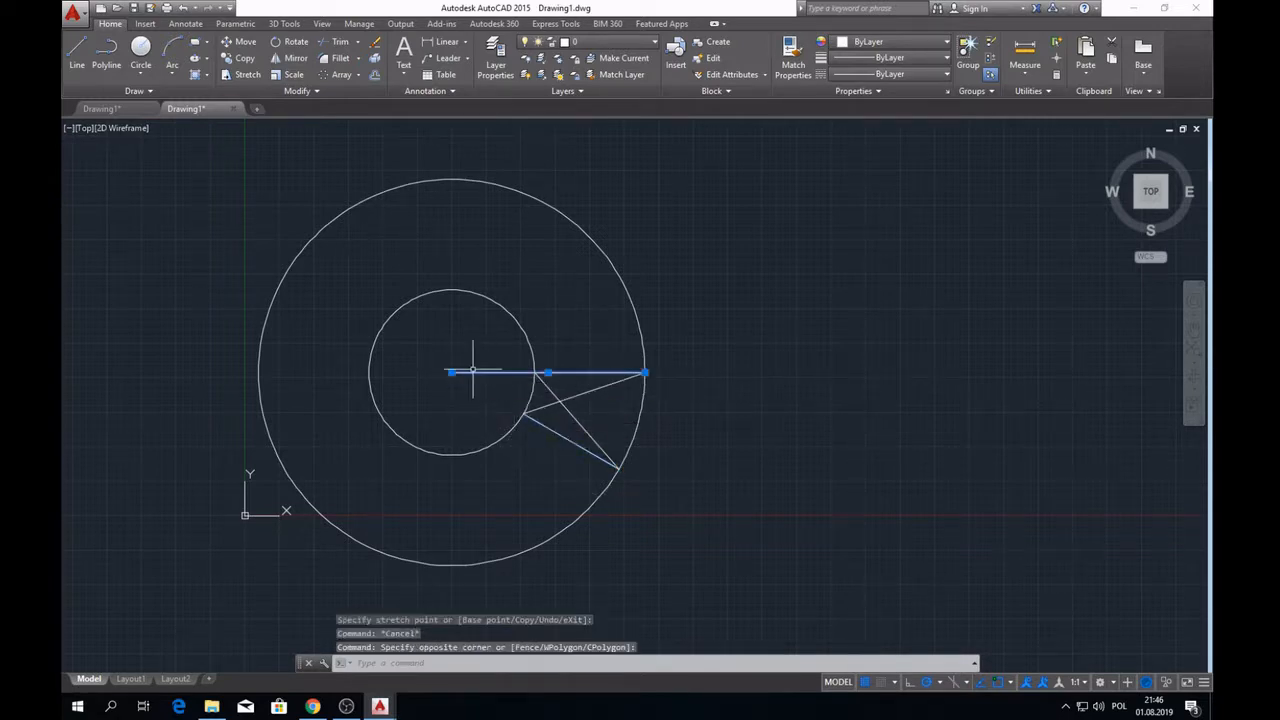
click(453, 373)
click(534, 373)
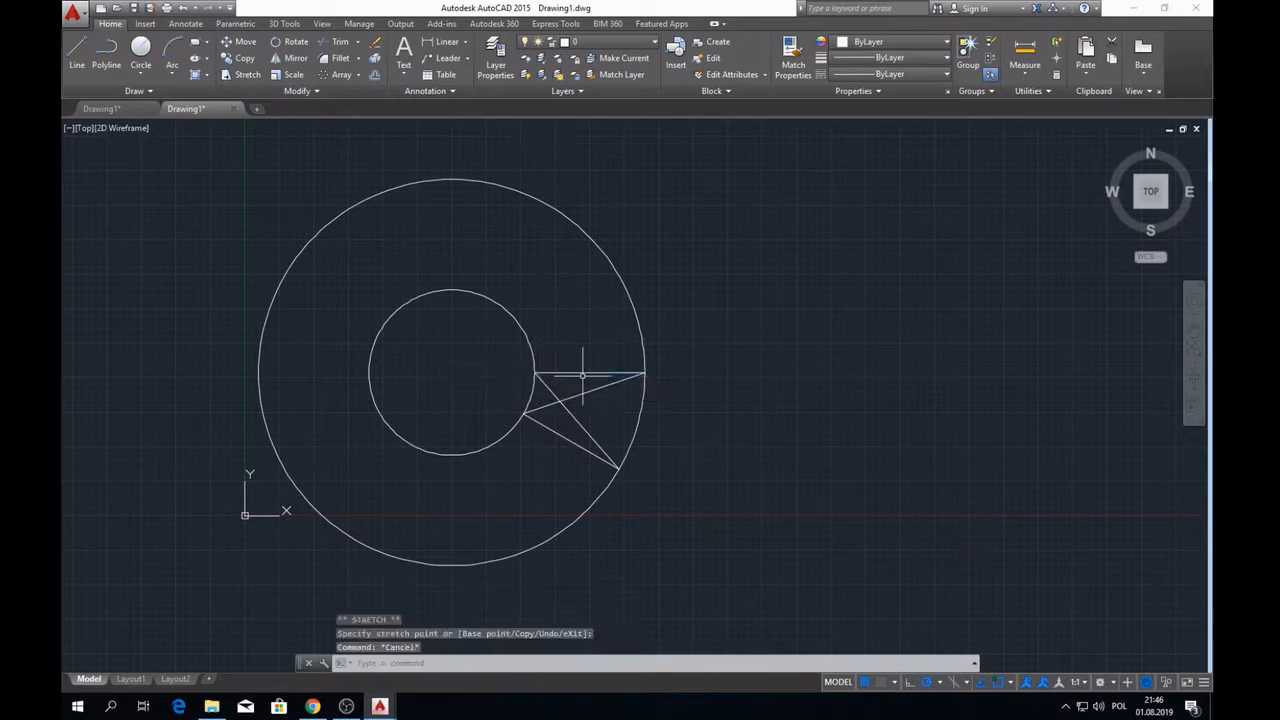
key(Escape)
- Mirror the two crossing diagonals about the horizontal line, keeping the source objects
scroll(570, 377, up, 2)
click(537, 396)
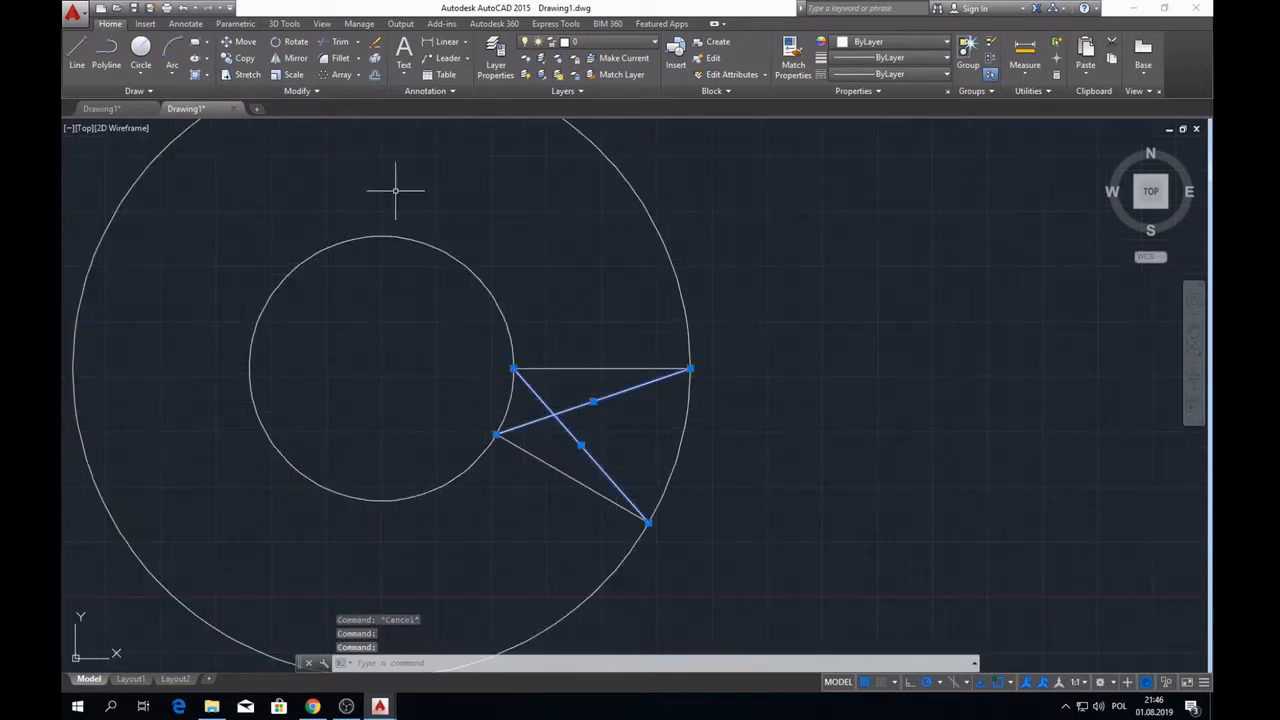
click(293, 58)
click(513, 369)
click(687, 369)
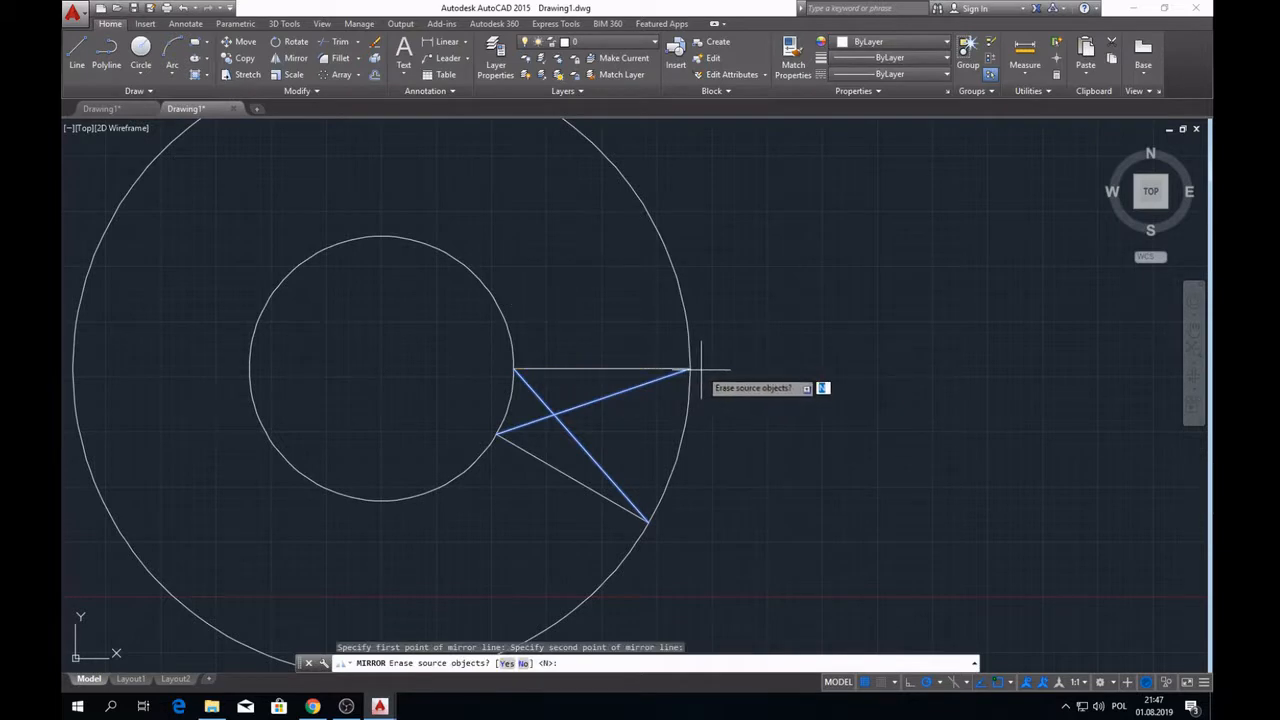
key(Return)
scroll(565, 367, down, 2)
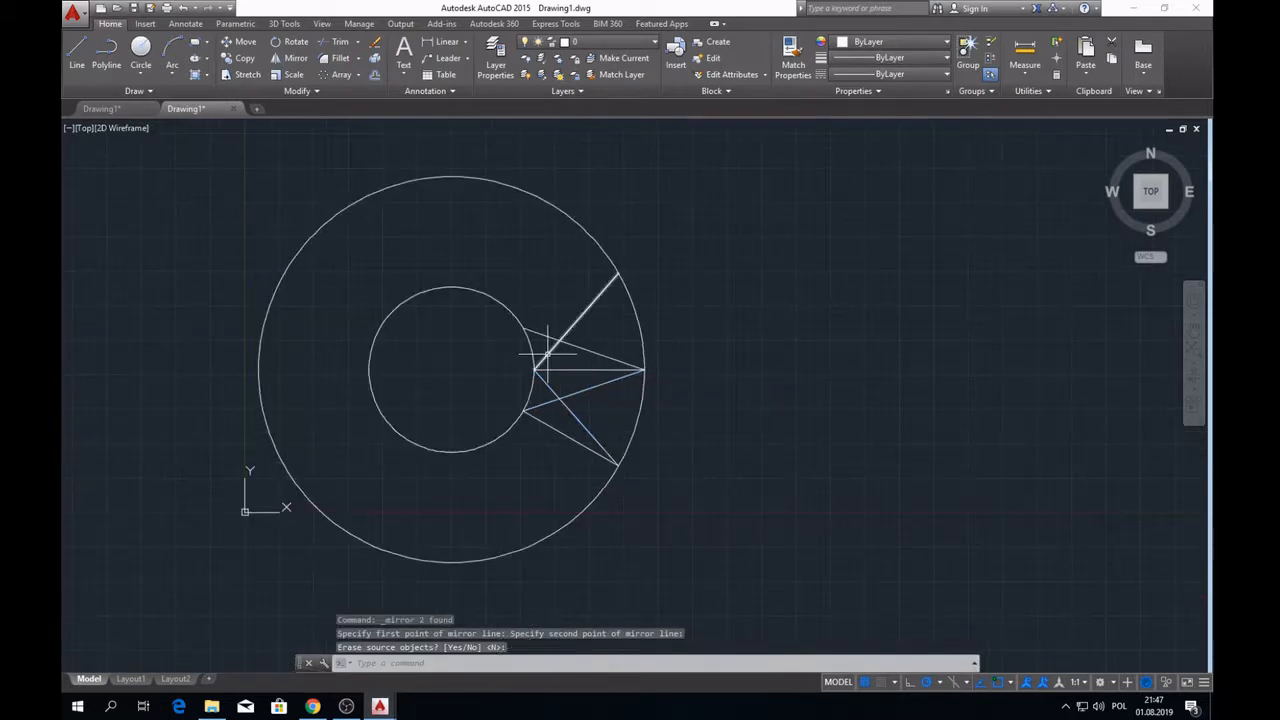
key(Return)
click(578, 369)
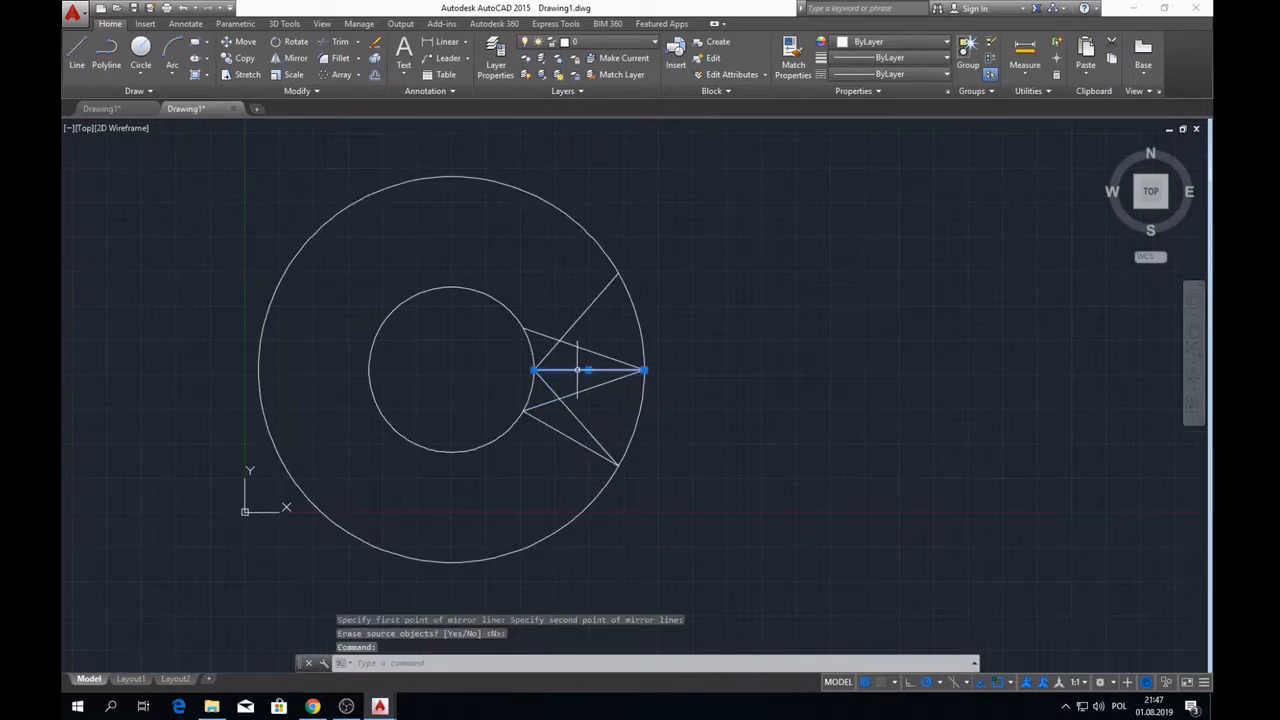
click(290, 60)
scroll(529, 329, up, 2)
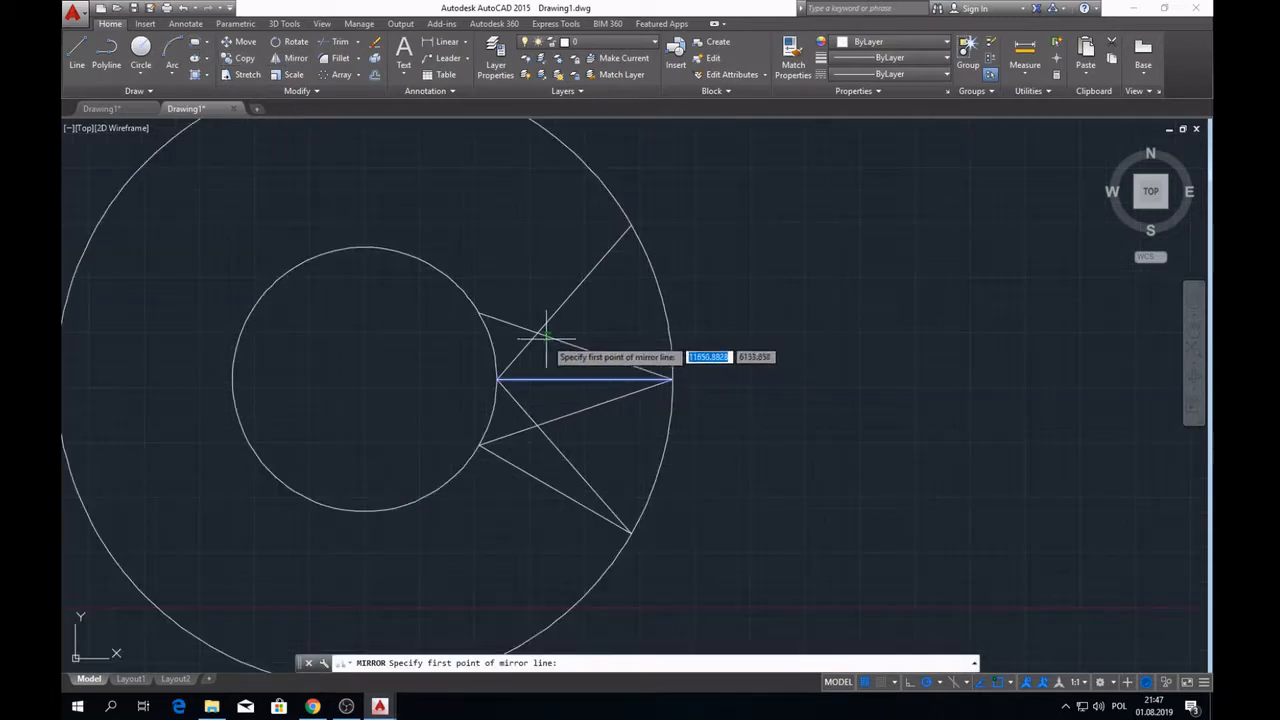
click(537, 331)
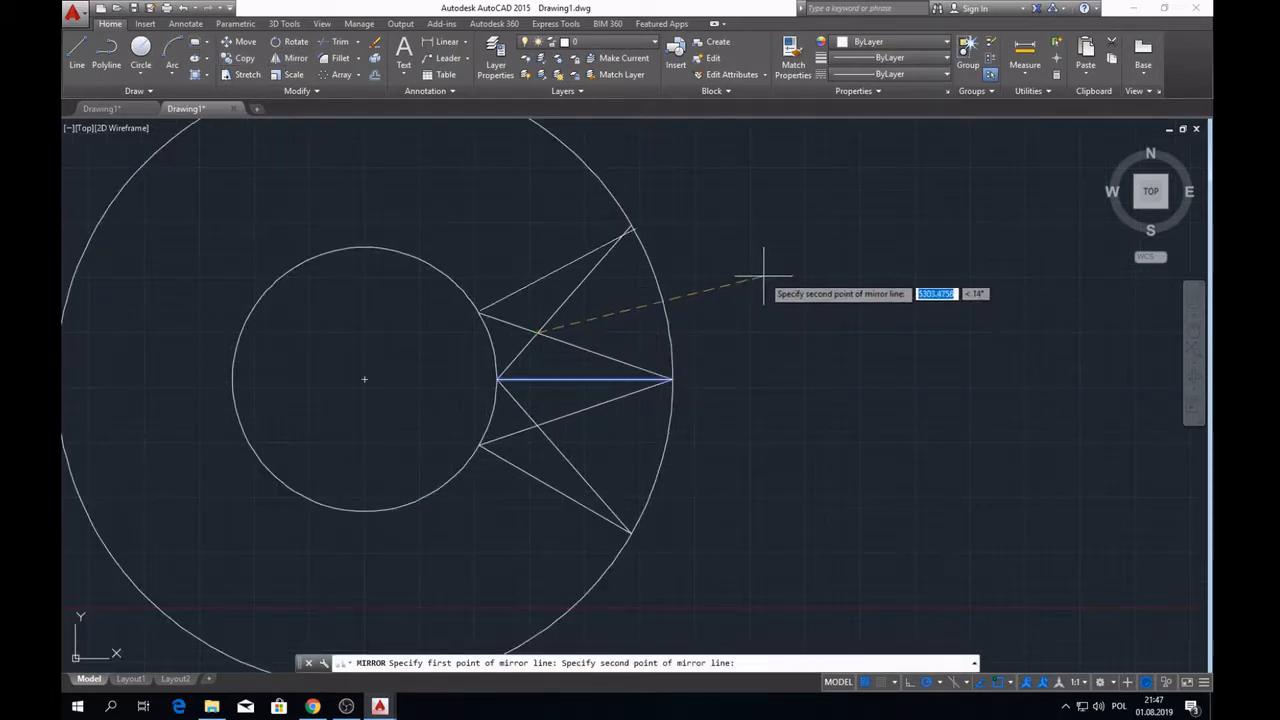
key(Escape)
scroll(606, 386, down, 2)
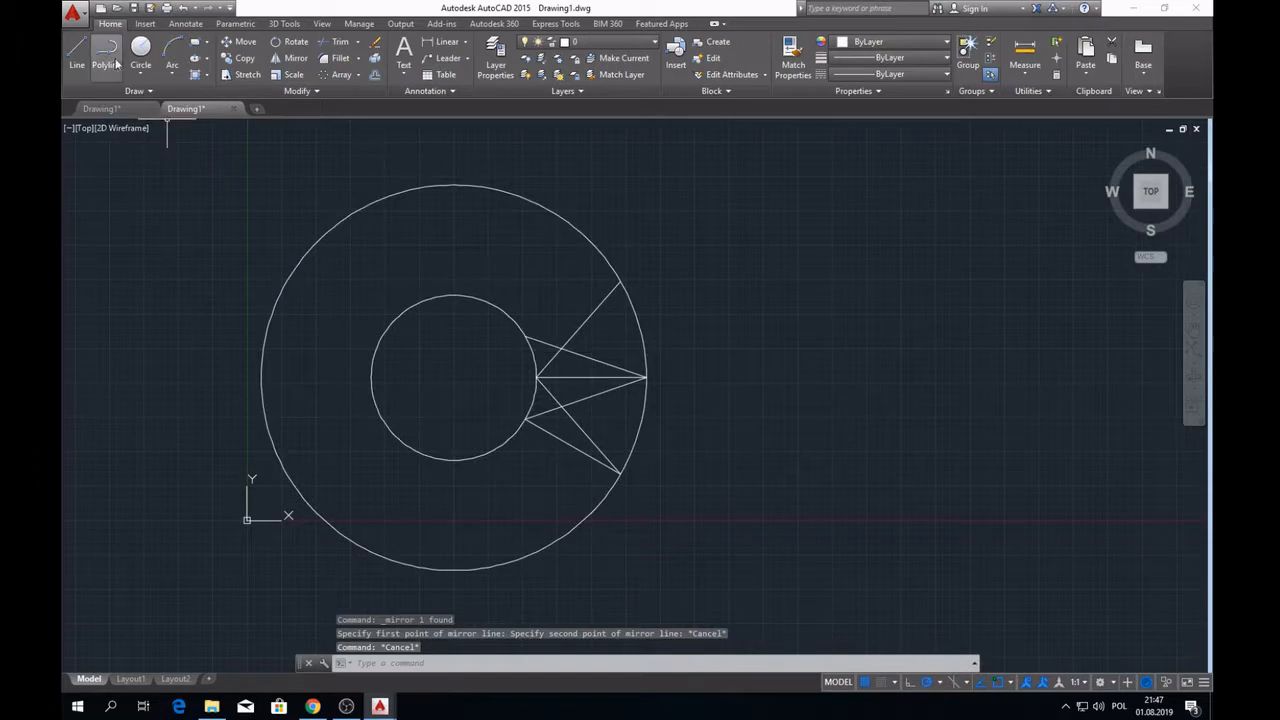
- Draw the upper radial line between the mirrored diagonals' ends on the inner and outer circles
click(77, 55)
click(512, 306)
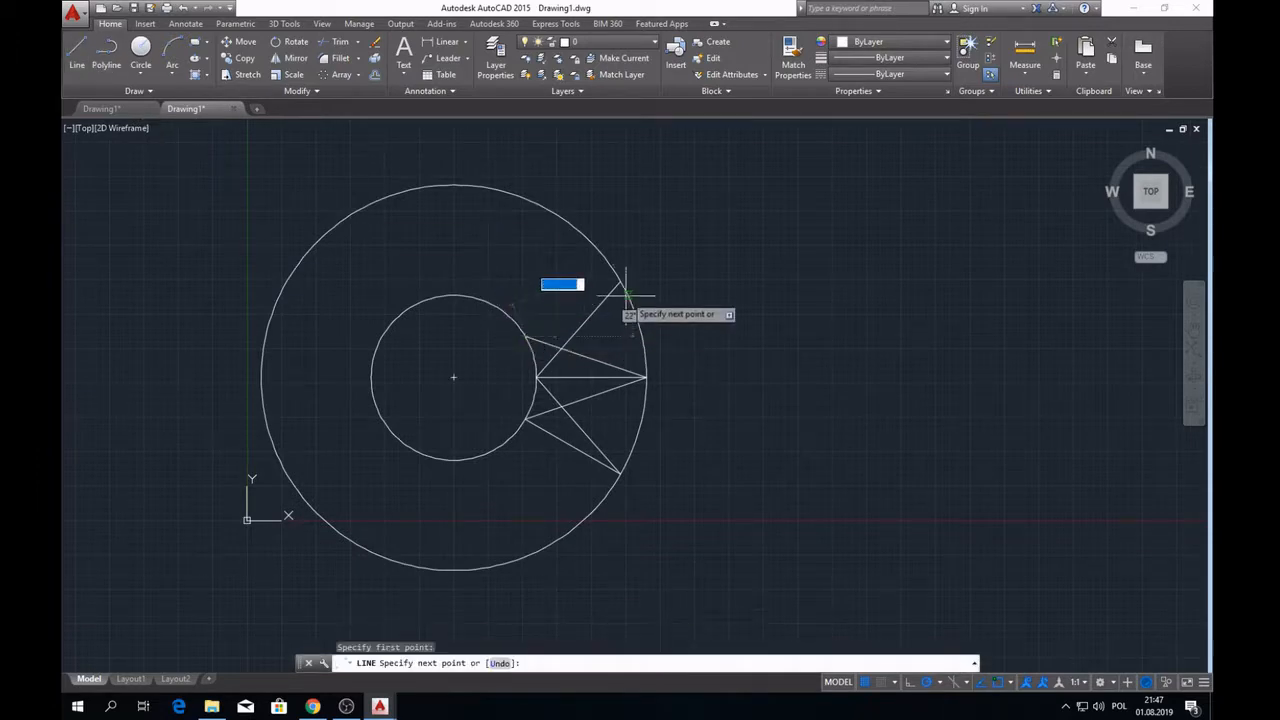
click(621, 282)
key(Escape)
scroll(553, 332, down, 2)
scroll(553, 335, up, 4)
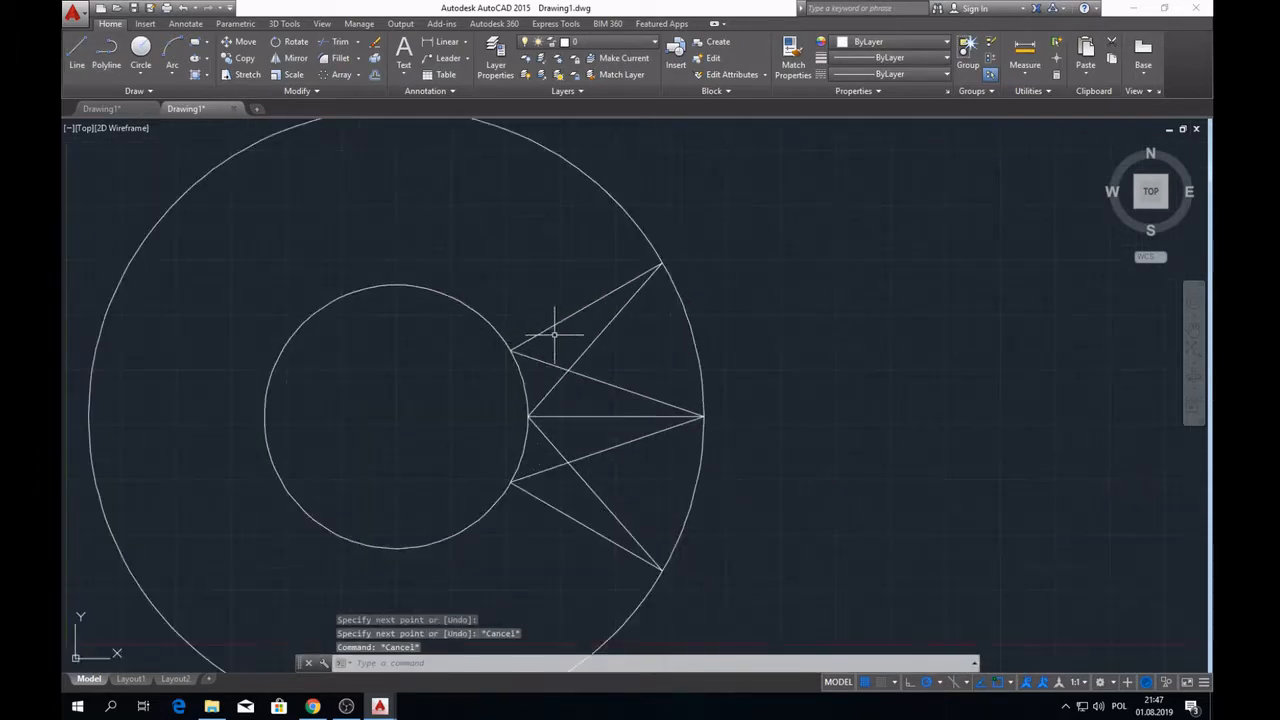
click(554, 325)
scroll(611, 350, down, 4)
scroll(609, 358, up, 4)
key(Escape)
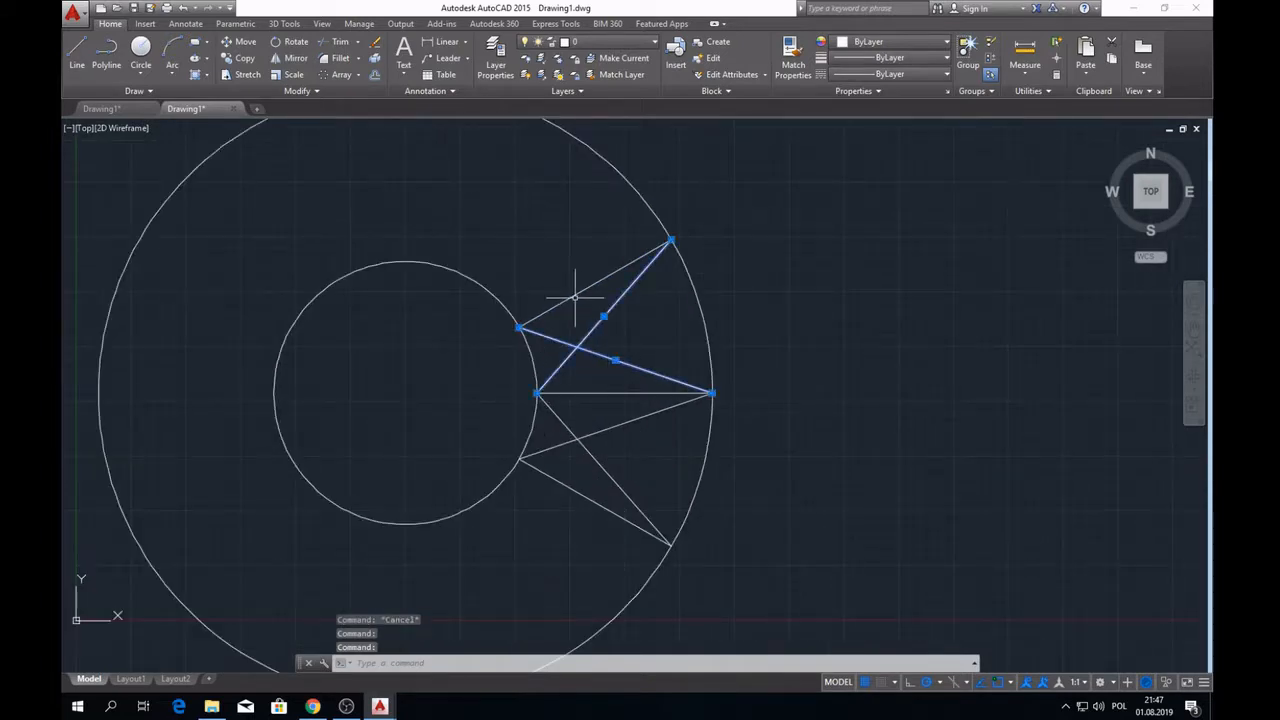
scroll(630, 360, down, 2)
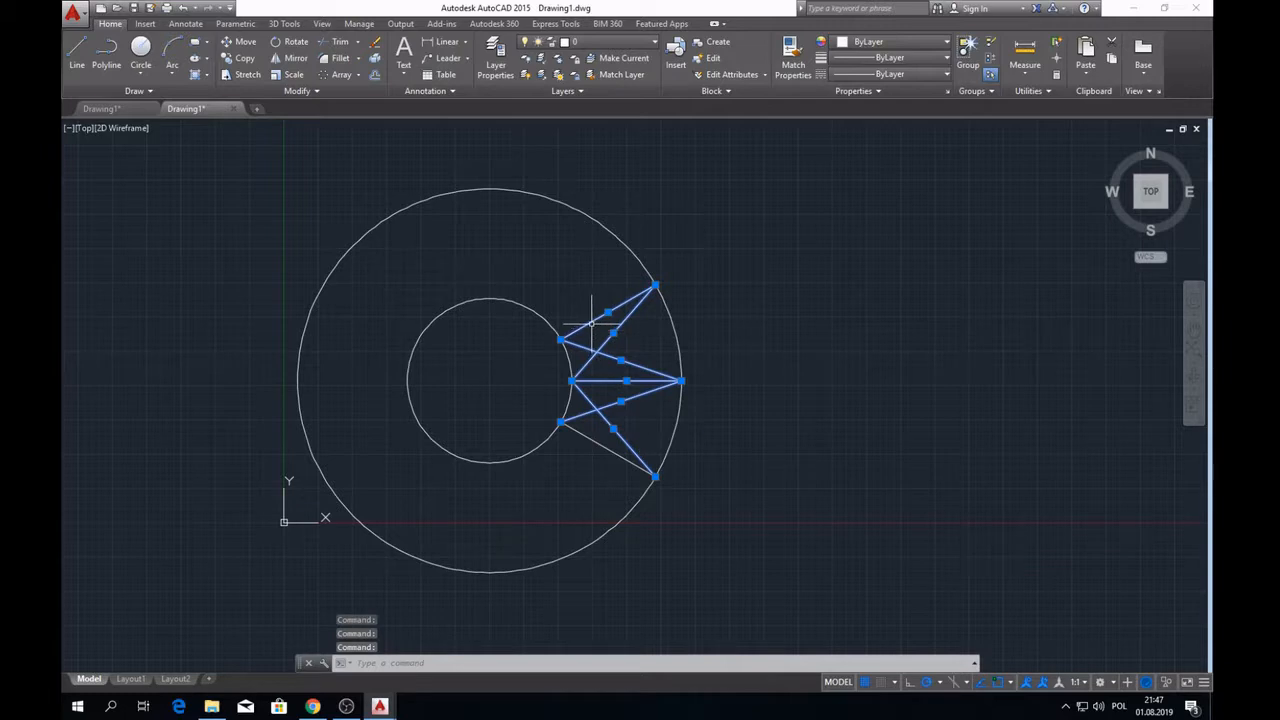
key(Escape)
key(Escape)
- Mirror the horizontal and lower radial lines and the four crossing diagonals about the upper radial line, keeping the source objects
click(528, 342)
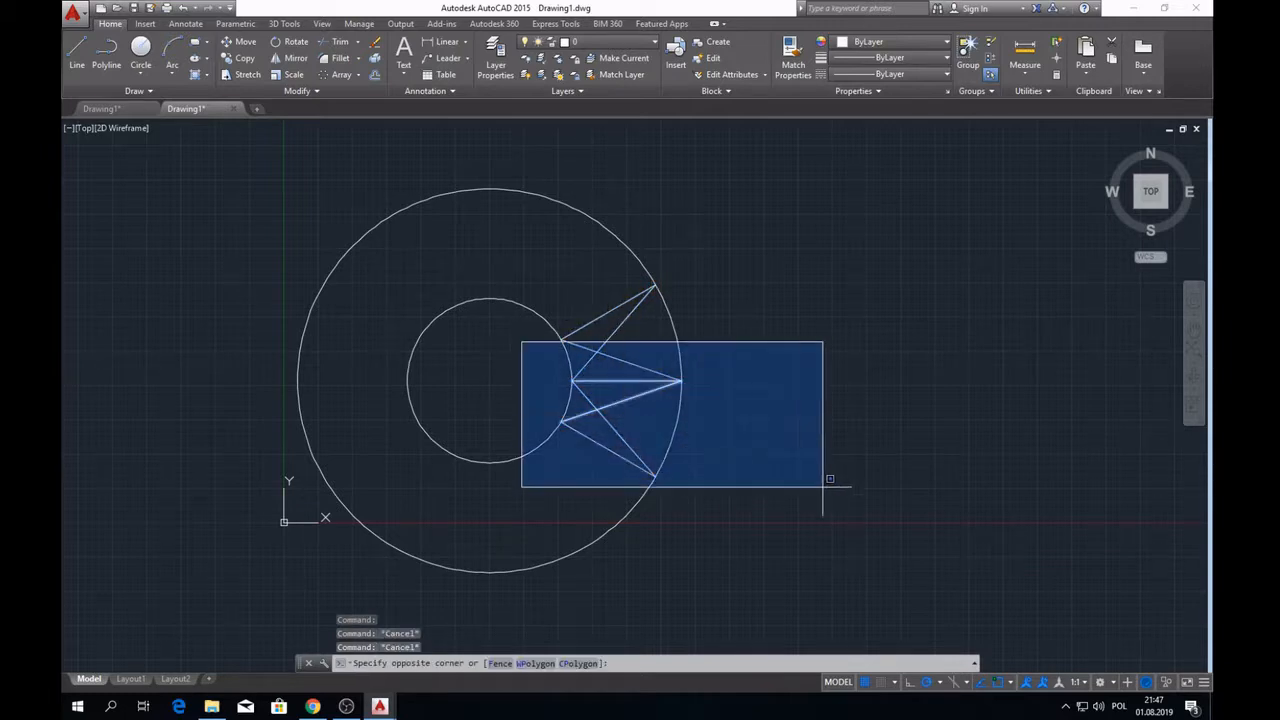
click(838, 495)
click(615, 355)
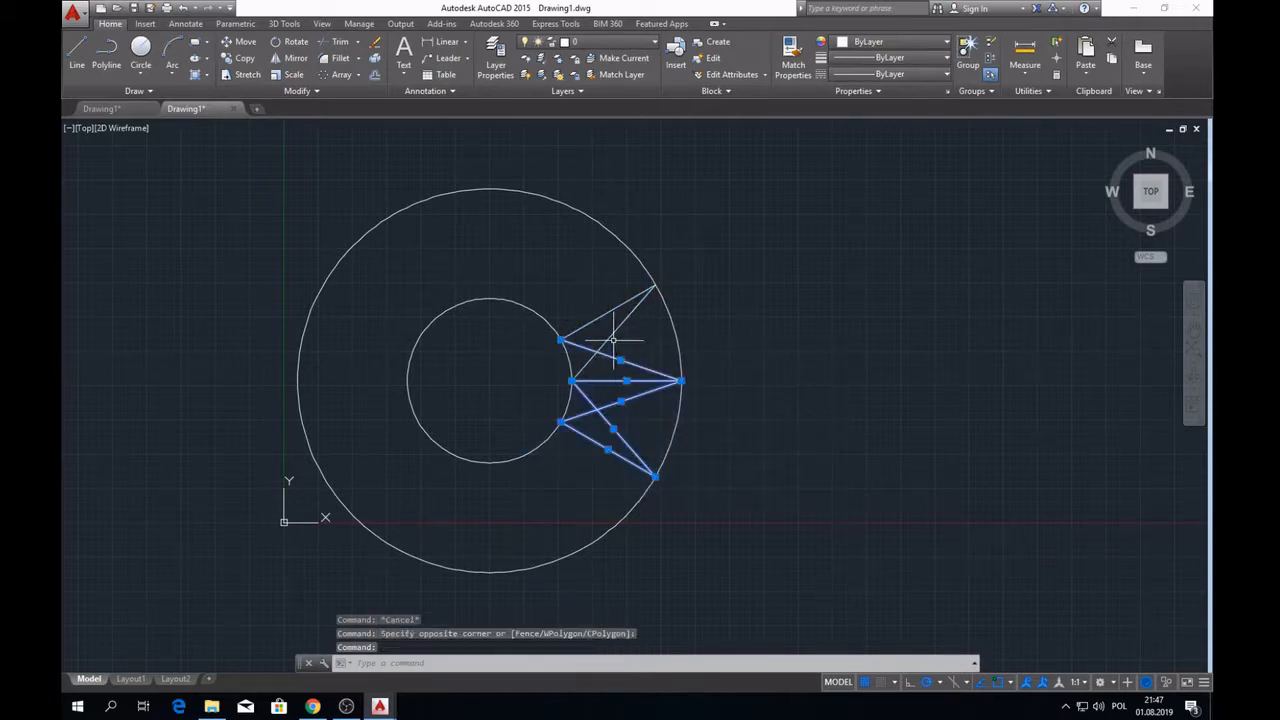
click(614, 340)
click(607, 339)
click(293, 62)
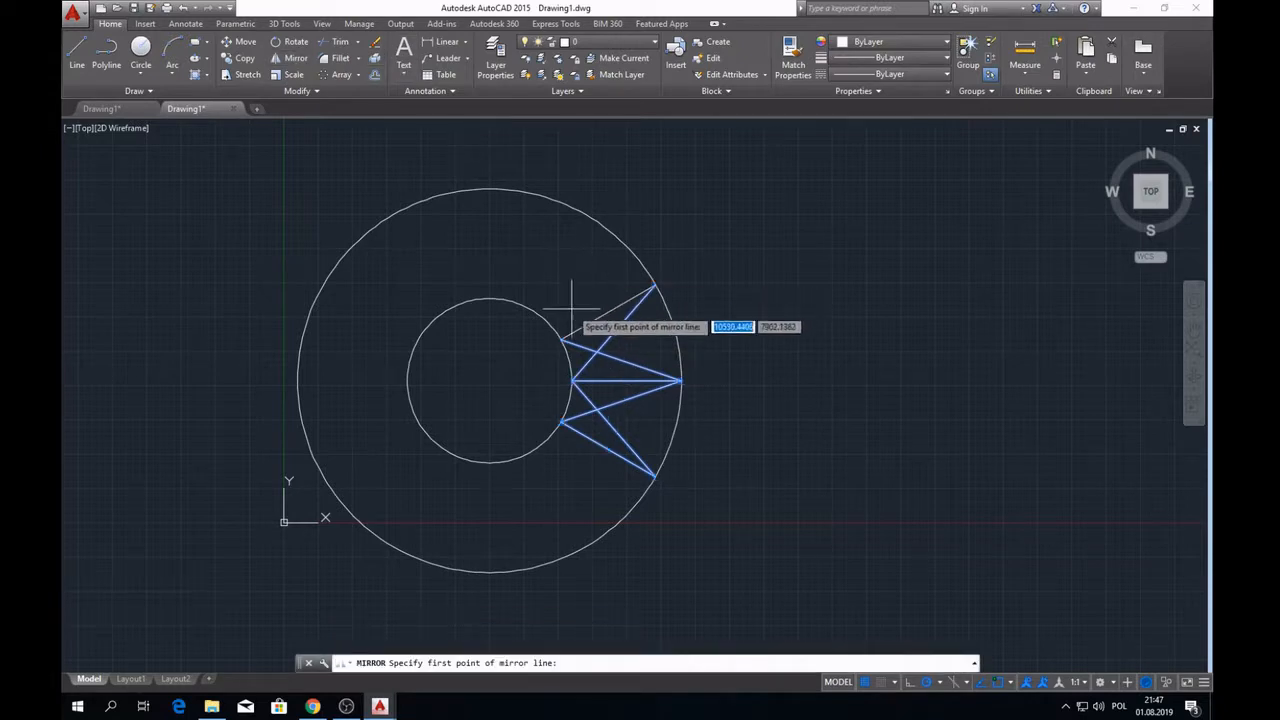
click(569, 336)
click(655, 286)
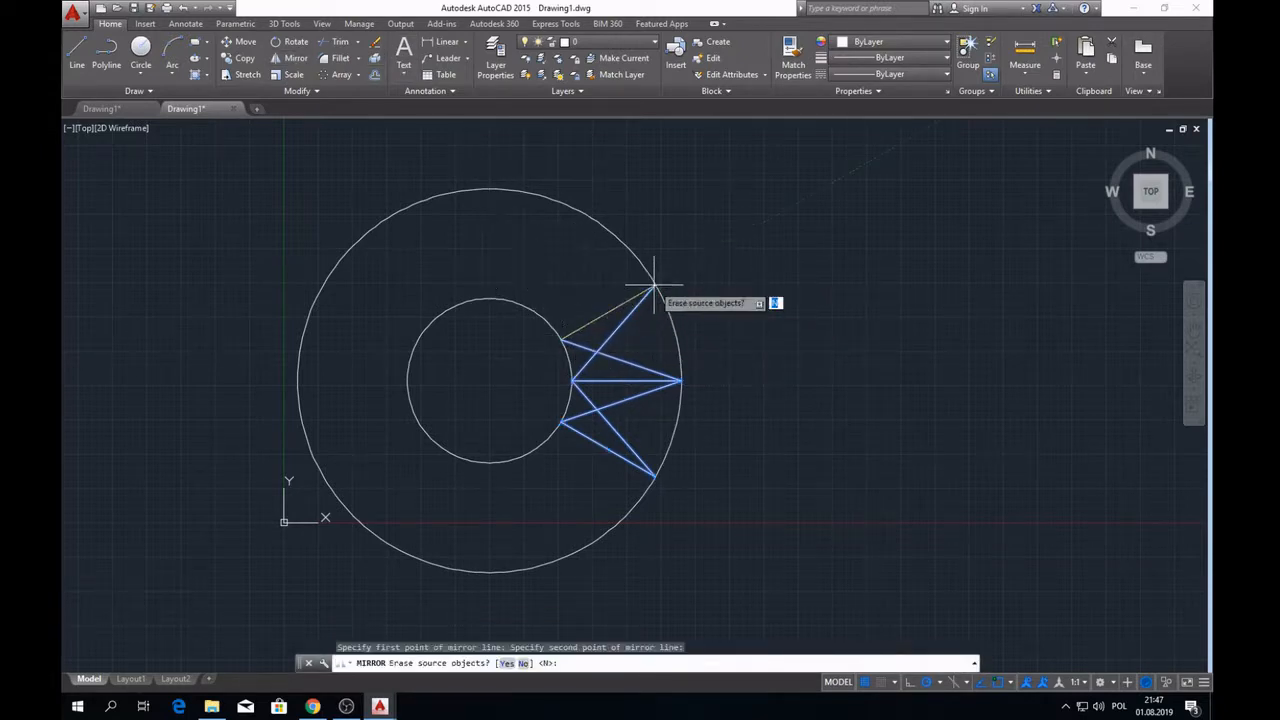
key(Return)
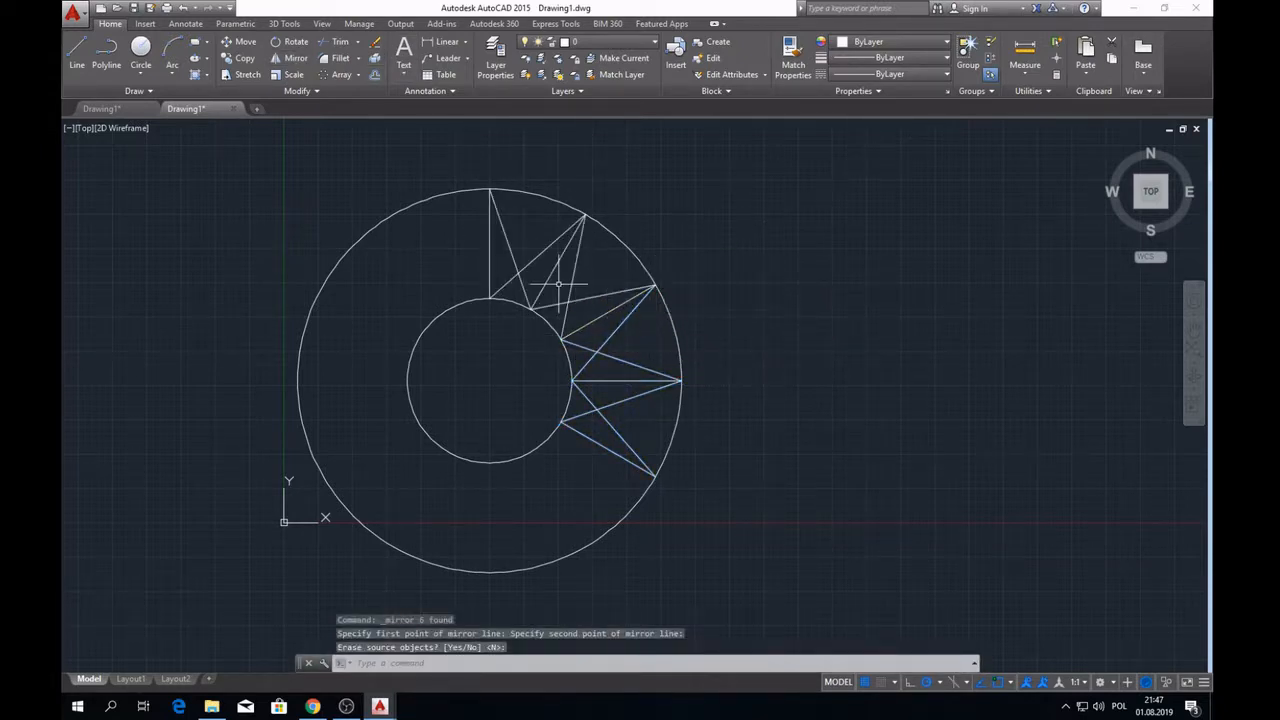
- Mirror the radial and diagonal lines above the lower-right radial line about the axis from the centre through it, keeping the source objects
click(628, 400)
click(611, 424)
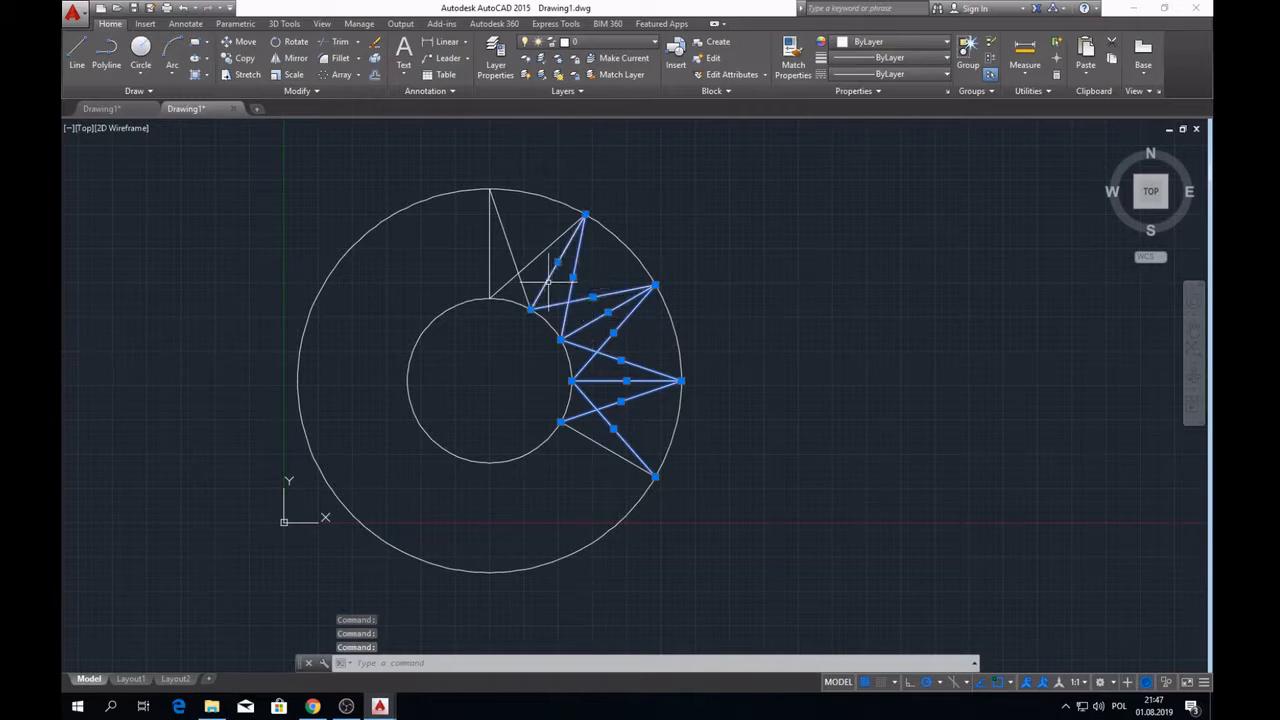
click(285, 58)
click(489, 380)
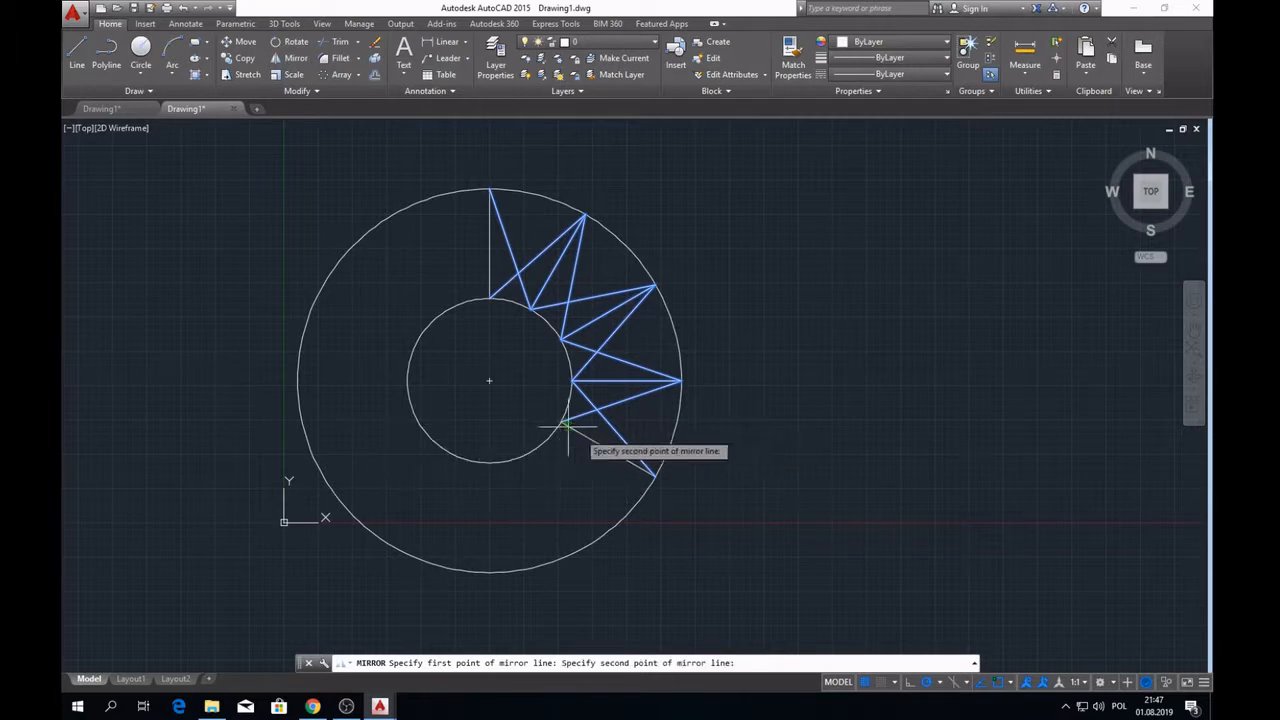
click(652, 477)
key(Return)
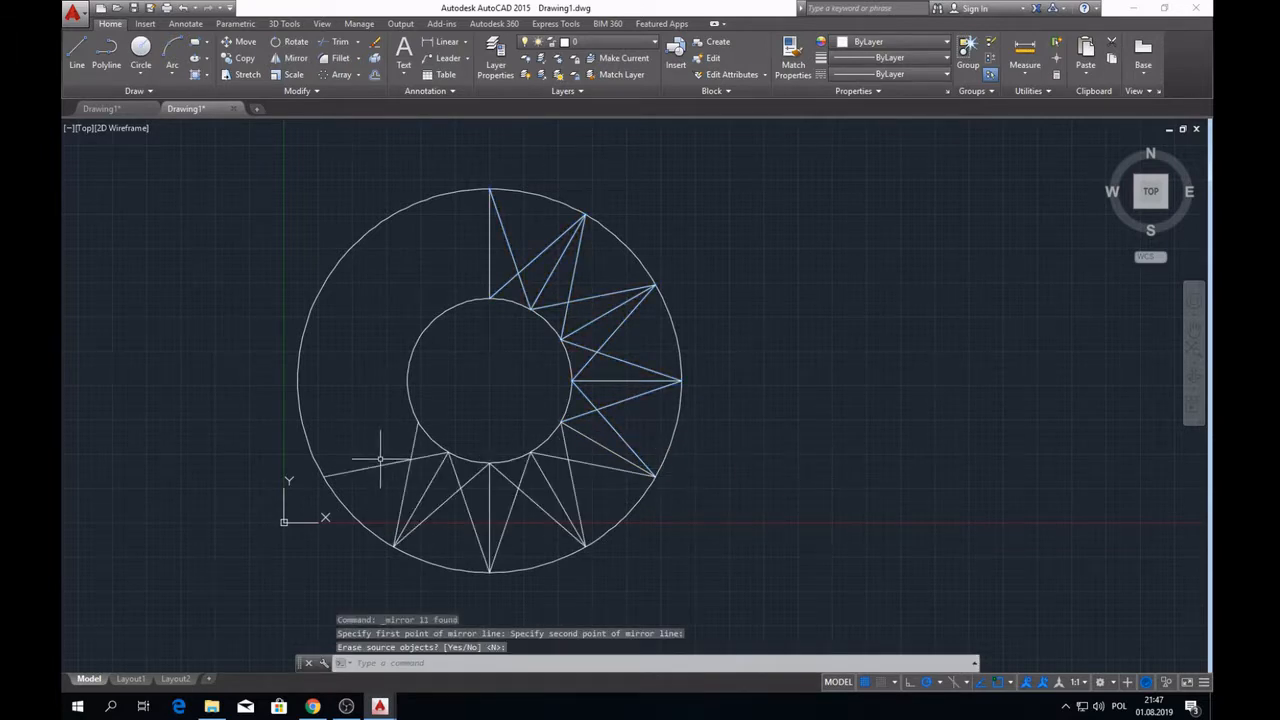
- Erase the surplus mirrored radial and diagonal lines that lie left of the ring's vertical axis
click(413, 461)
key(Delete)
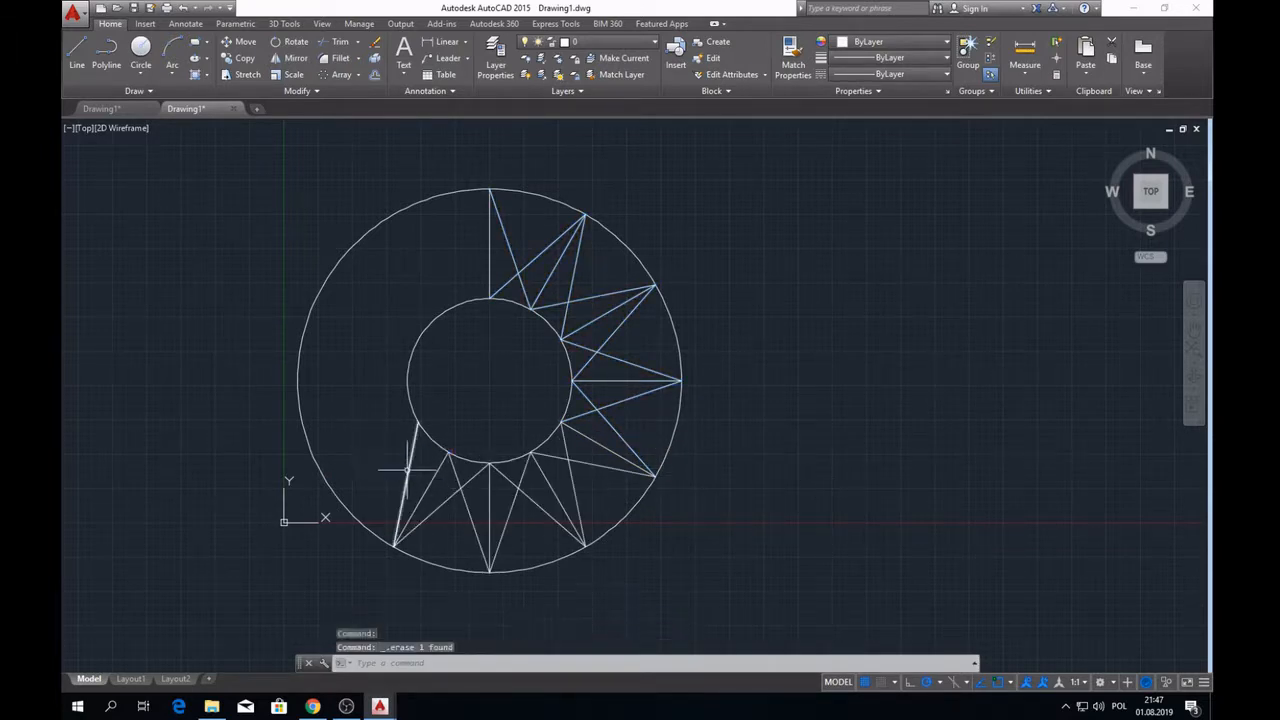
click(328, 396)
click(480, 606)
key(Delete)
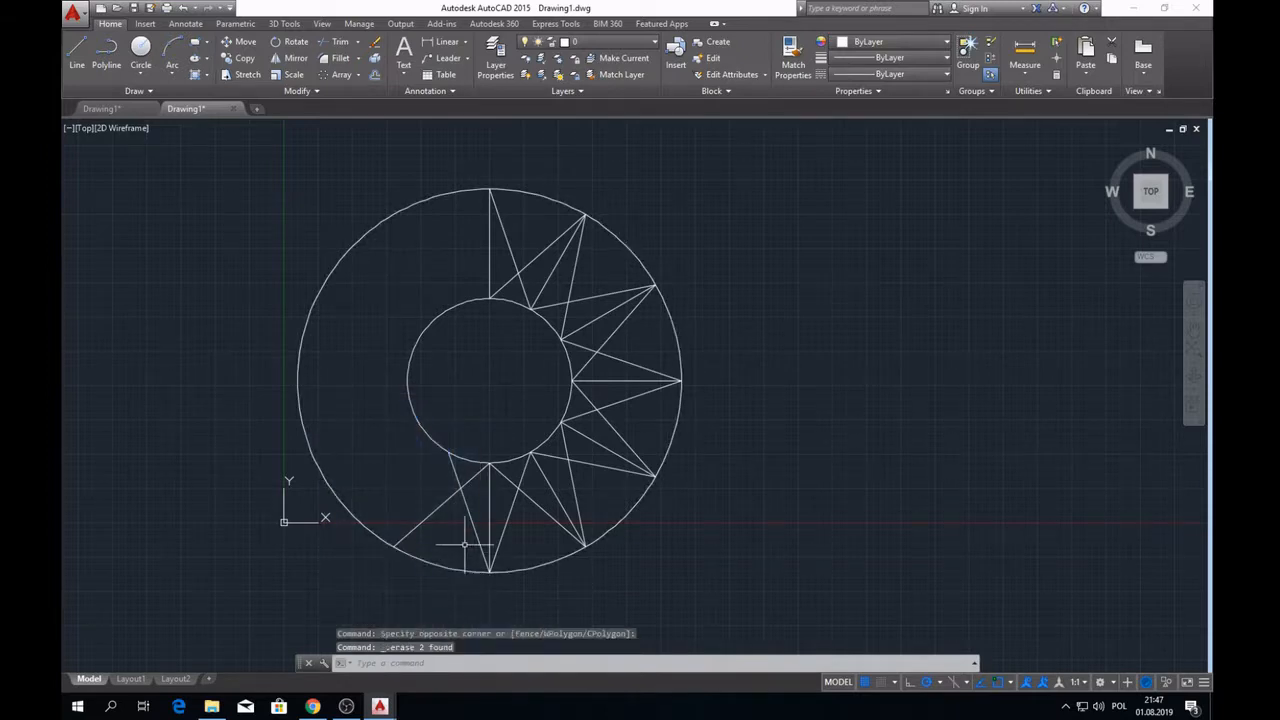
click(430, 513)
key(Delete)
click(464, 500)
key(Delete)
scroll(471, 482, down, 4)
scroll(471, 482, up, 4)
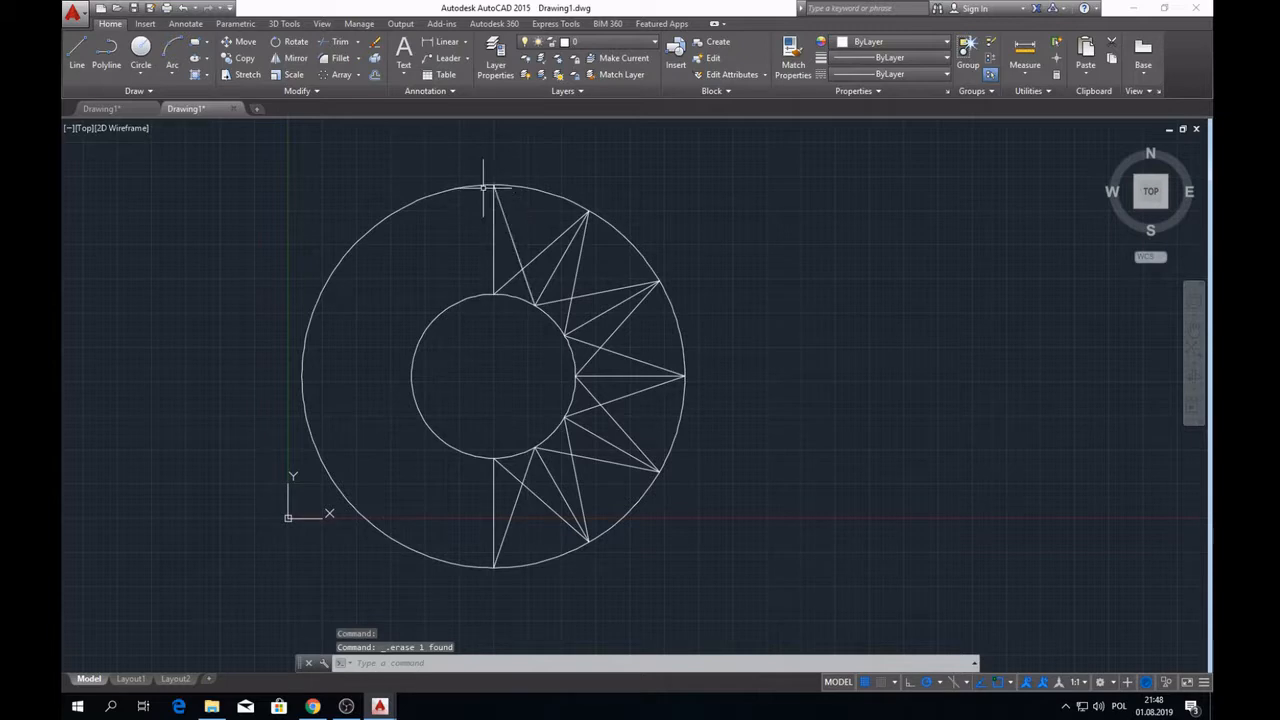
- Erase the two vertical radial lines at the top and bottom of the ring
scroll(487, 190, down, 2)
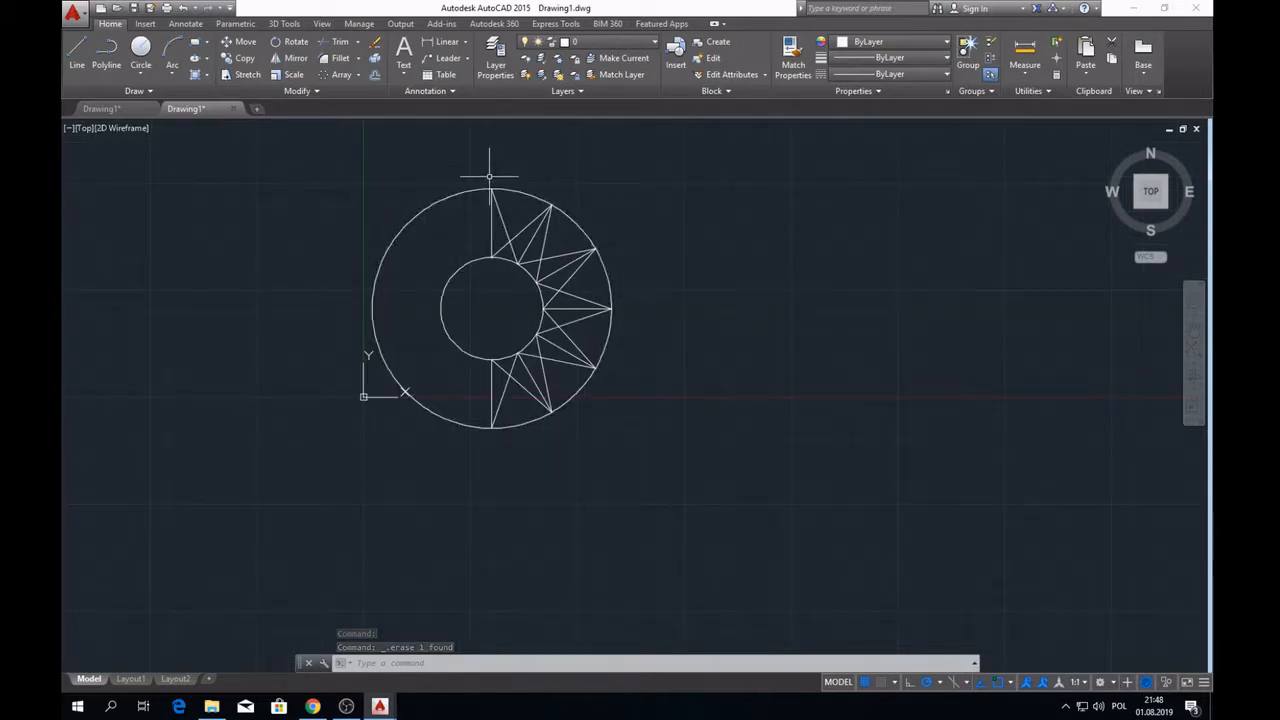
scroll(547, 407, up, 4)
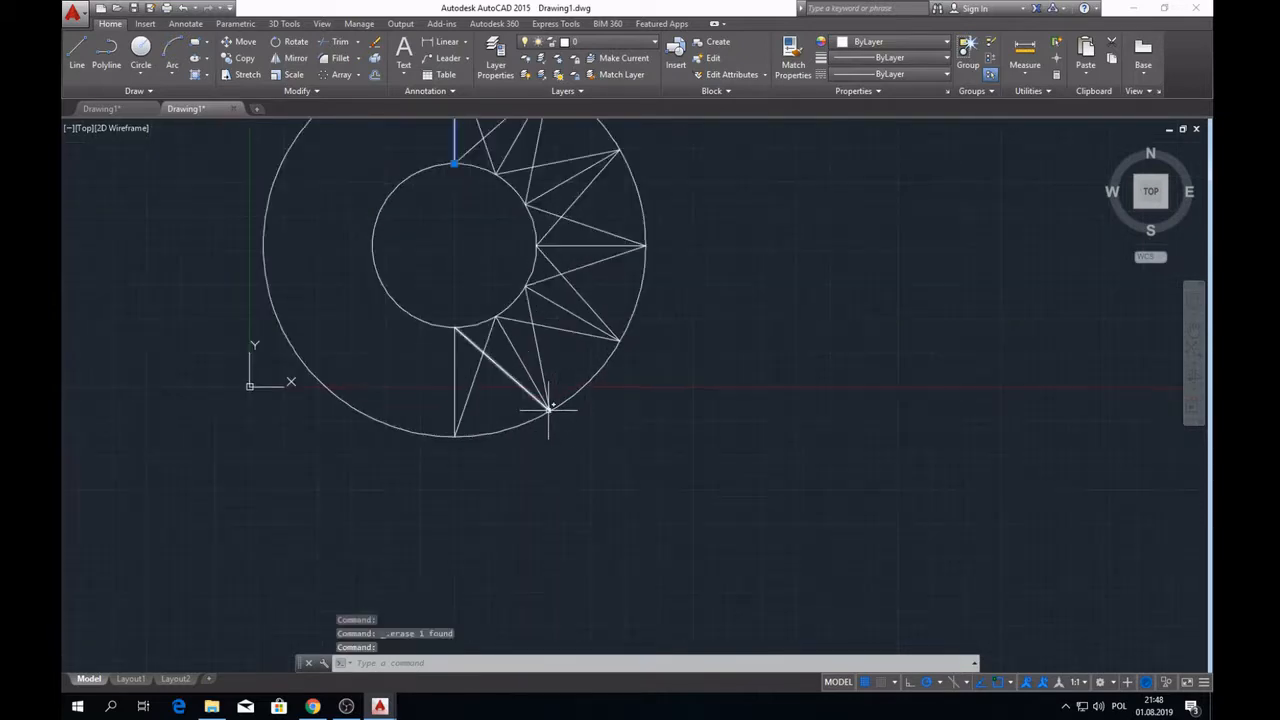
scroll(392, 360, down, 4)
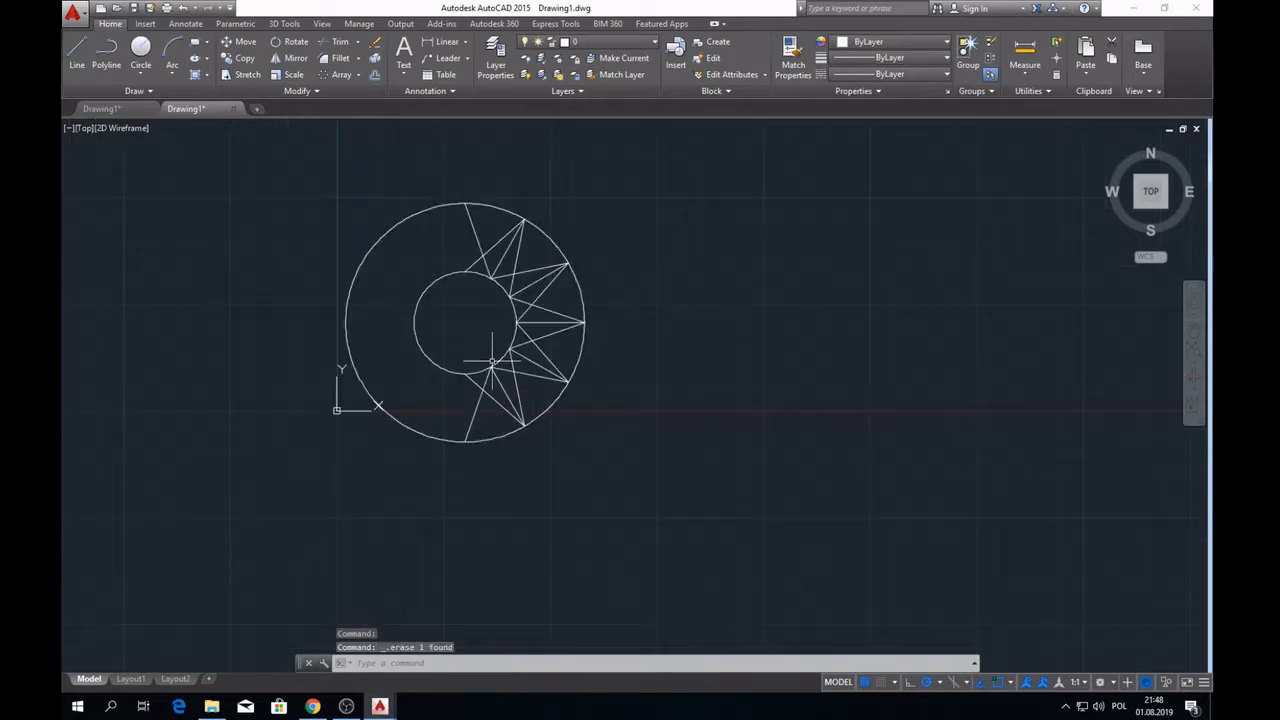
- Mirror all radial and diagonal lines of the right half about the ring's vertical axis, keeping the source objects
click(423, 166)
click(680, 483)
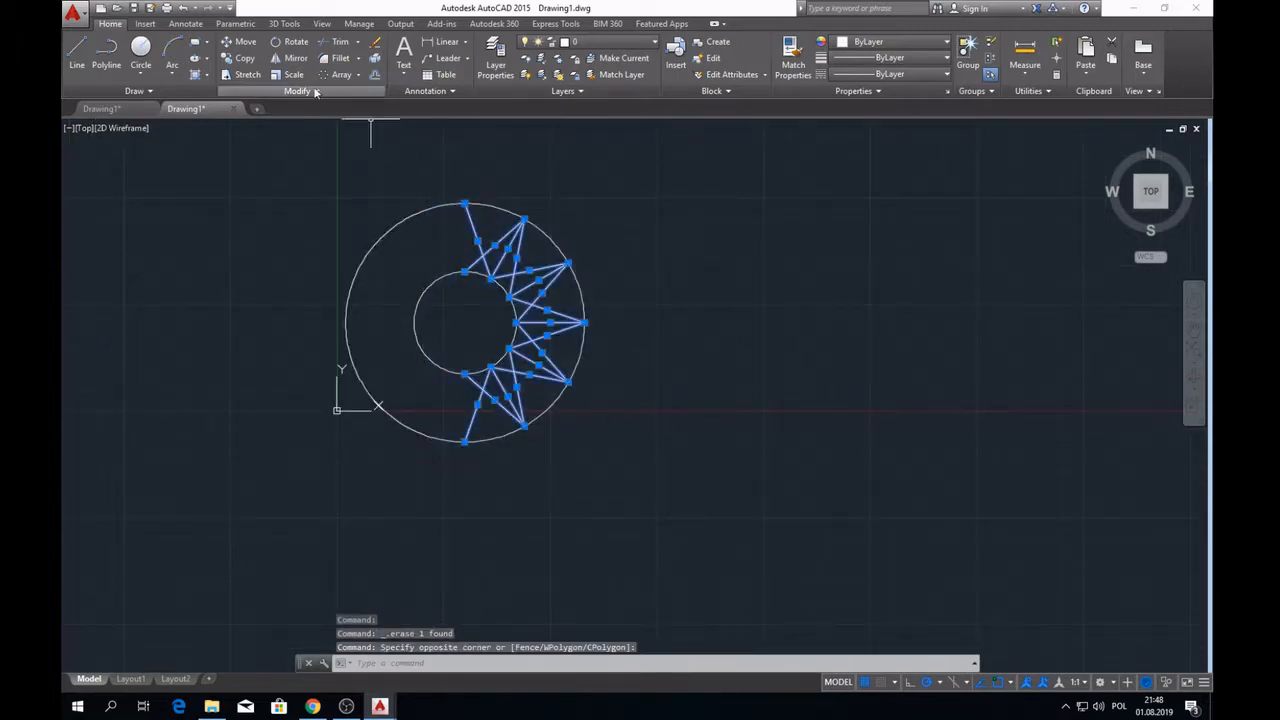
click(296, 58)
click(464, 375)
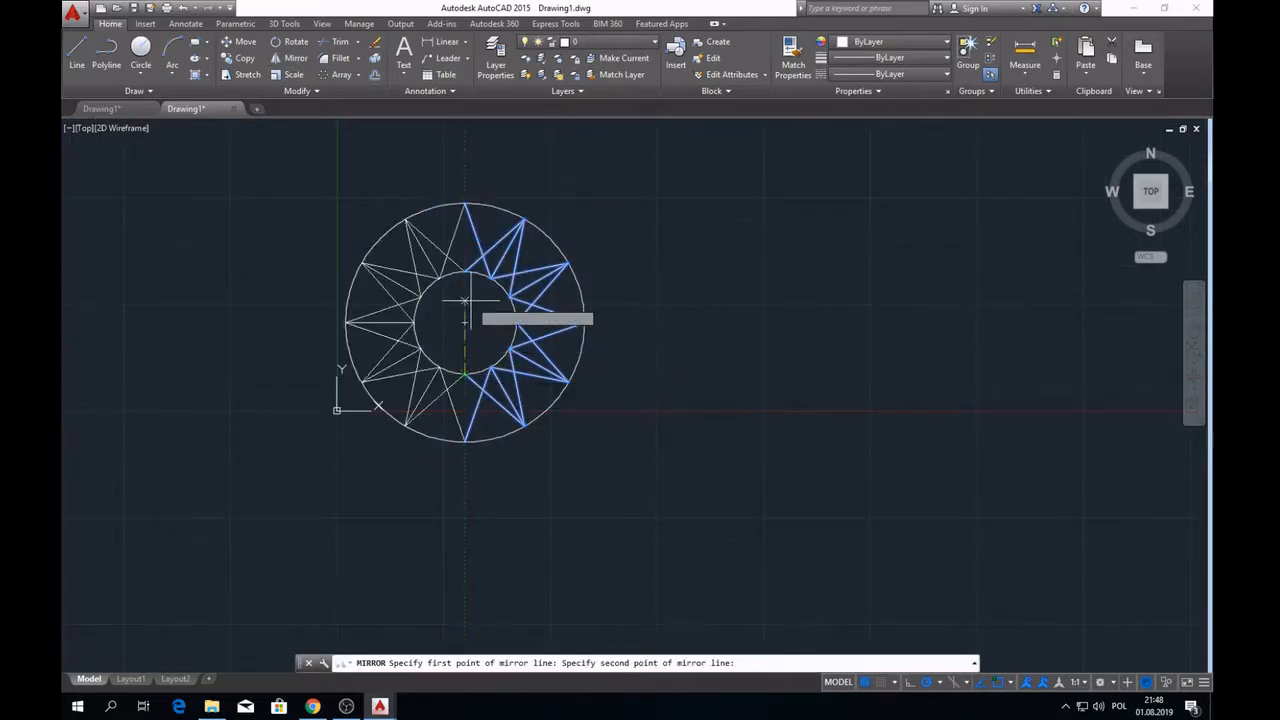
click(464, 271)
key(Return)
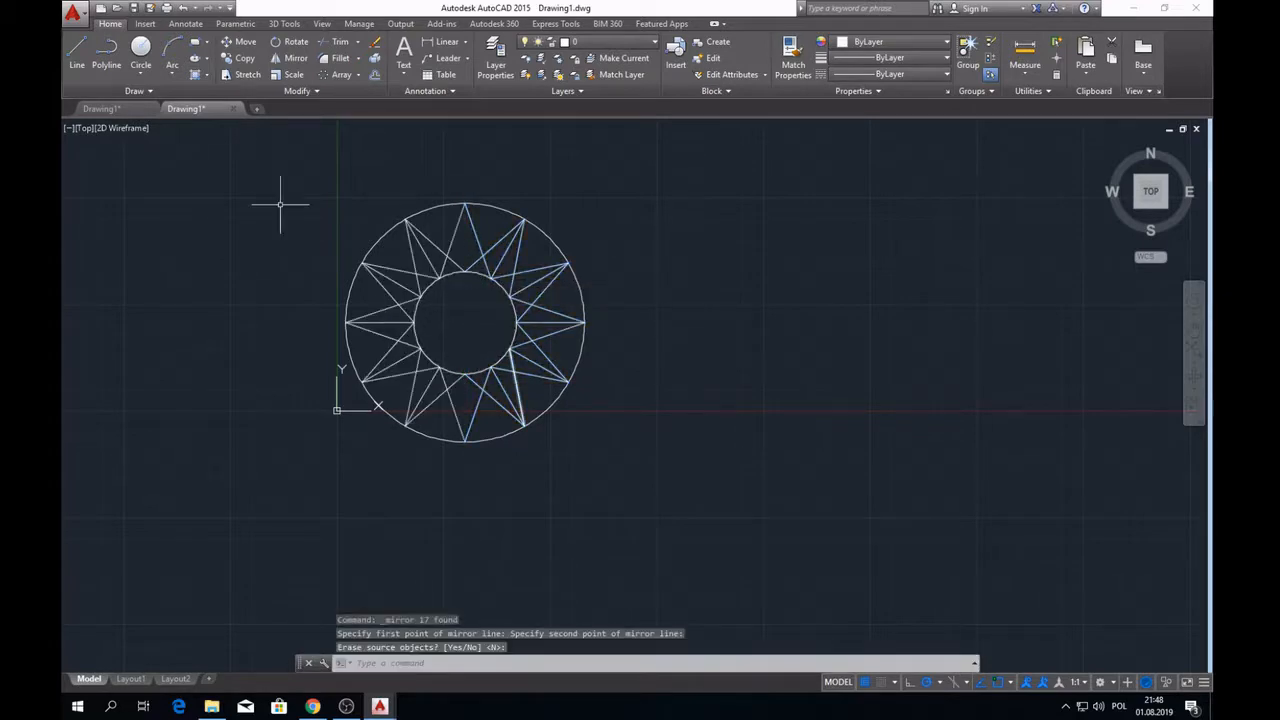
- Draw the vertical radial lines between the inner and outer circles at the top and bottom of the ring
click(80, 48)
click(466, 276)
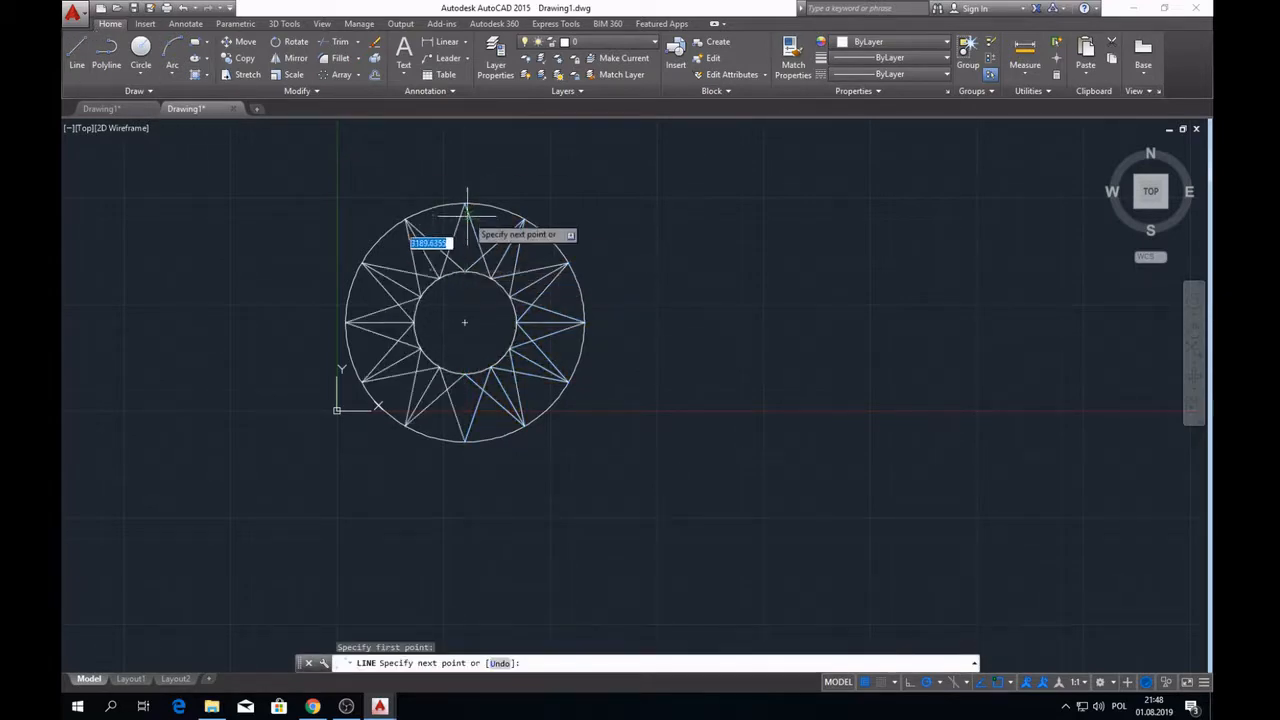
key(Escape)
scroll(476, 390, up, 4)
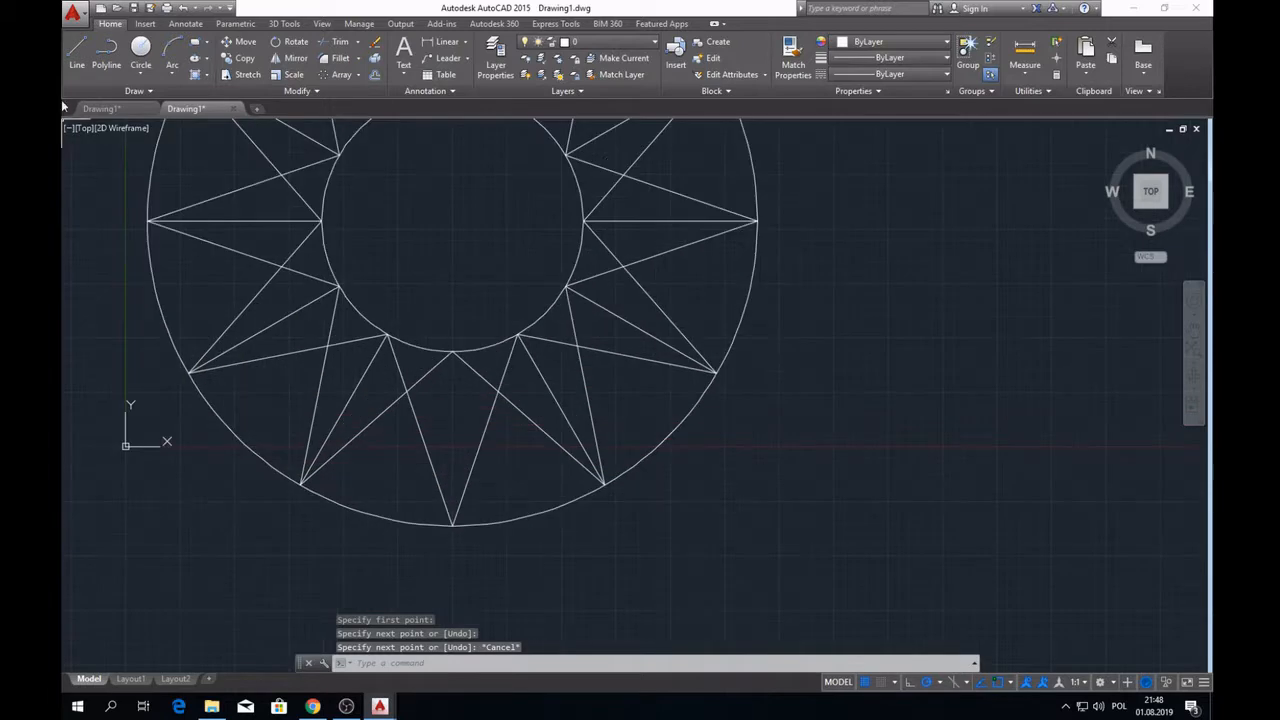
click(80, 50)
click(452, 352)
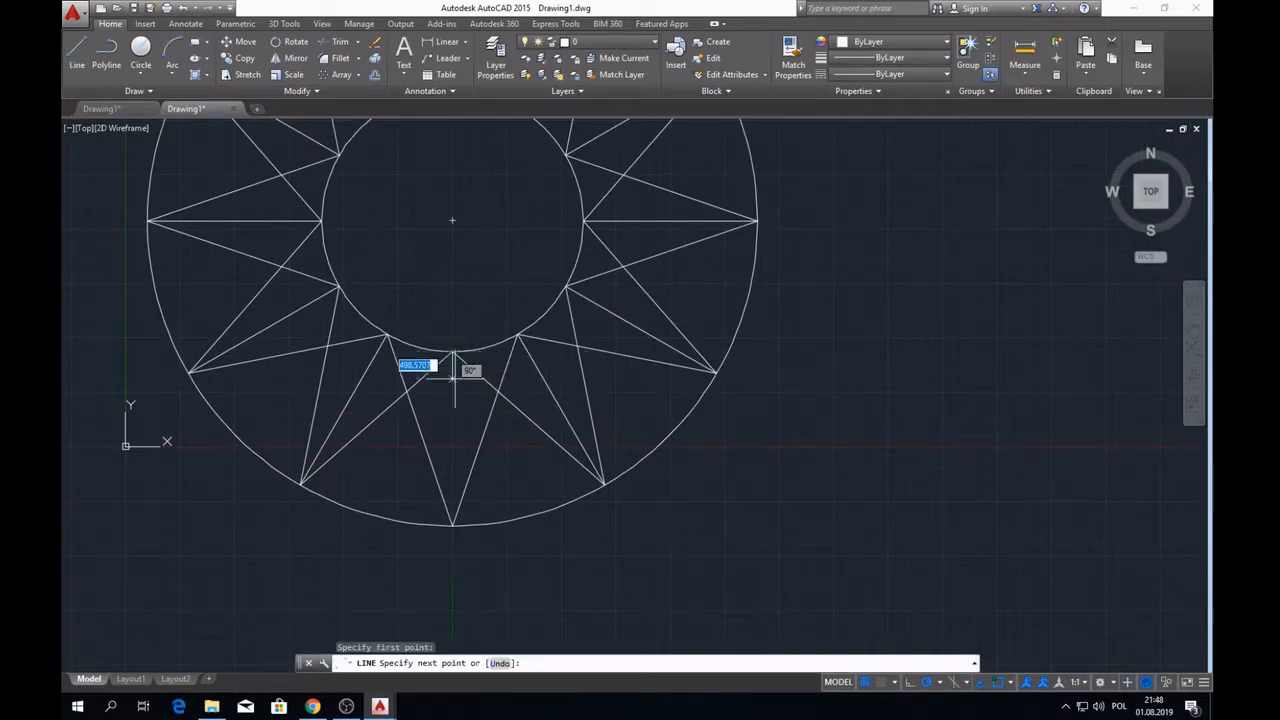
click(453, 523)
key(Escape)
scroll(500, 400, up, 3)
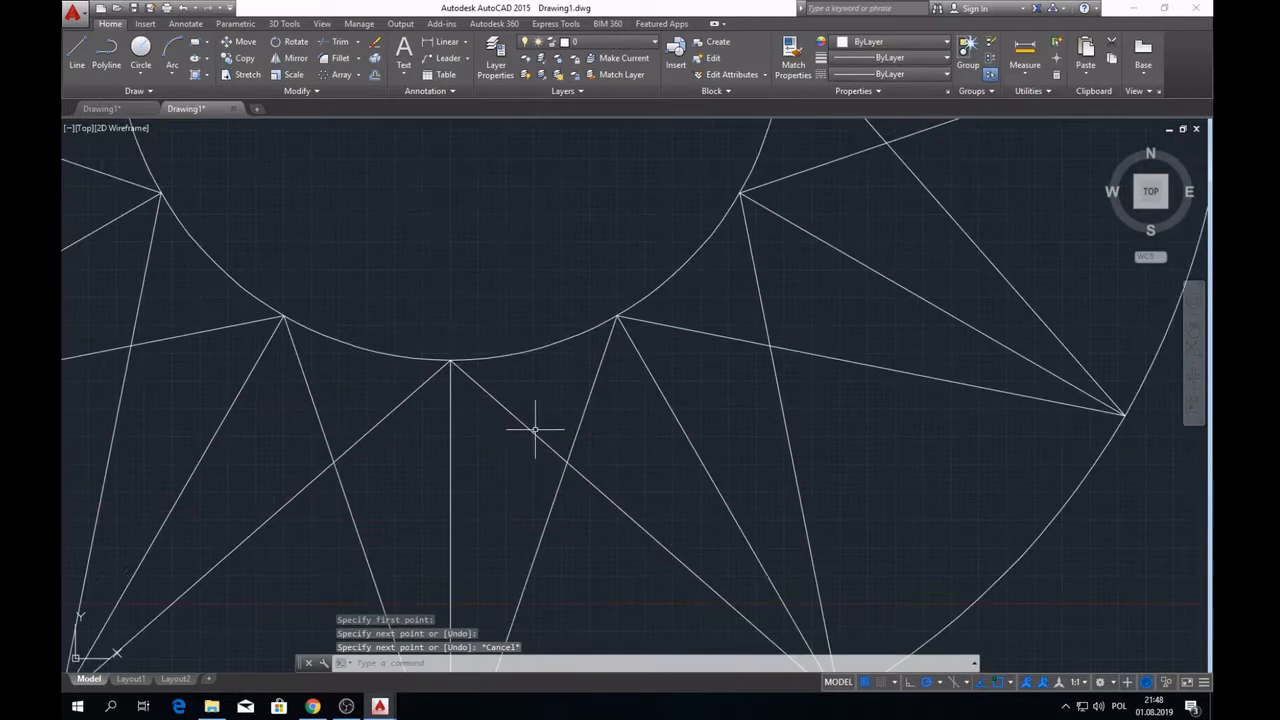
scroll(434, 357, down, 6)
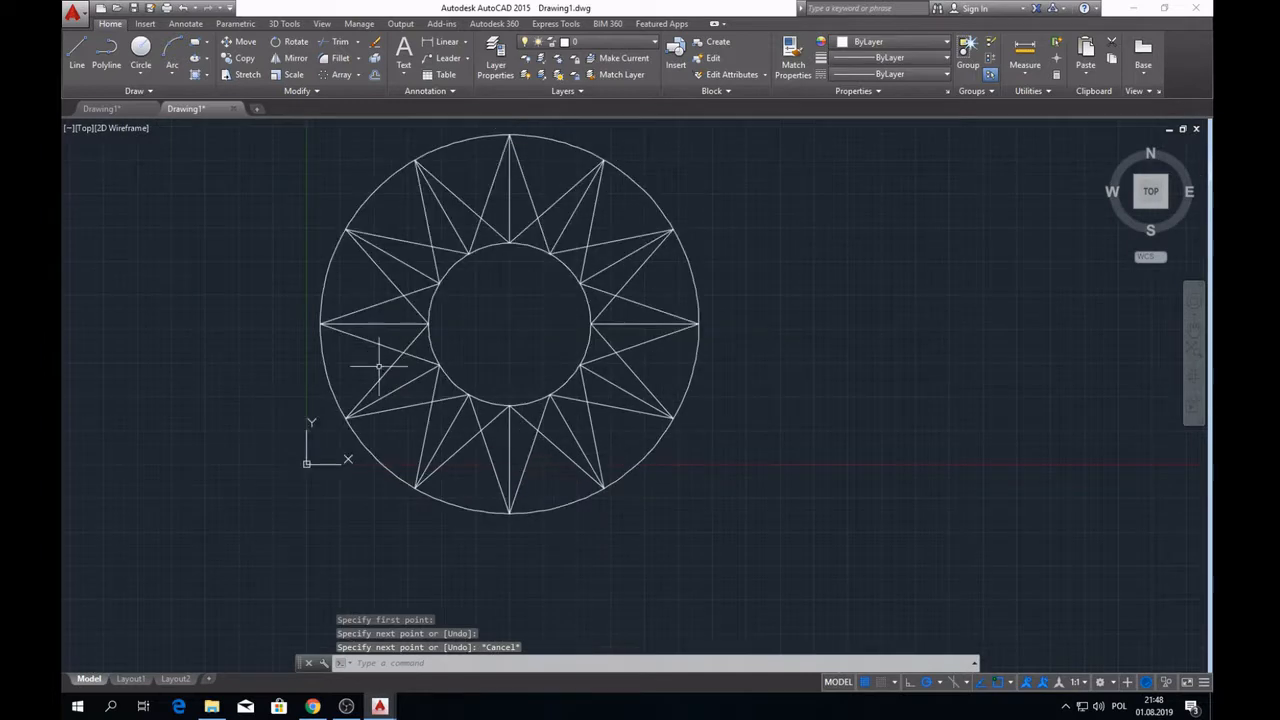
- Draw a closed chain of straight lines connecting the outer ends of all twelve radial lines around the outer circle
click(77, 50)
click(415, 487)
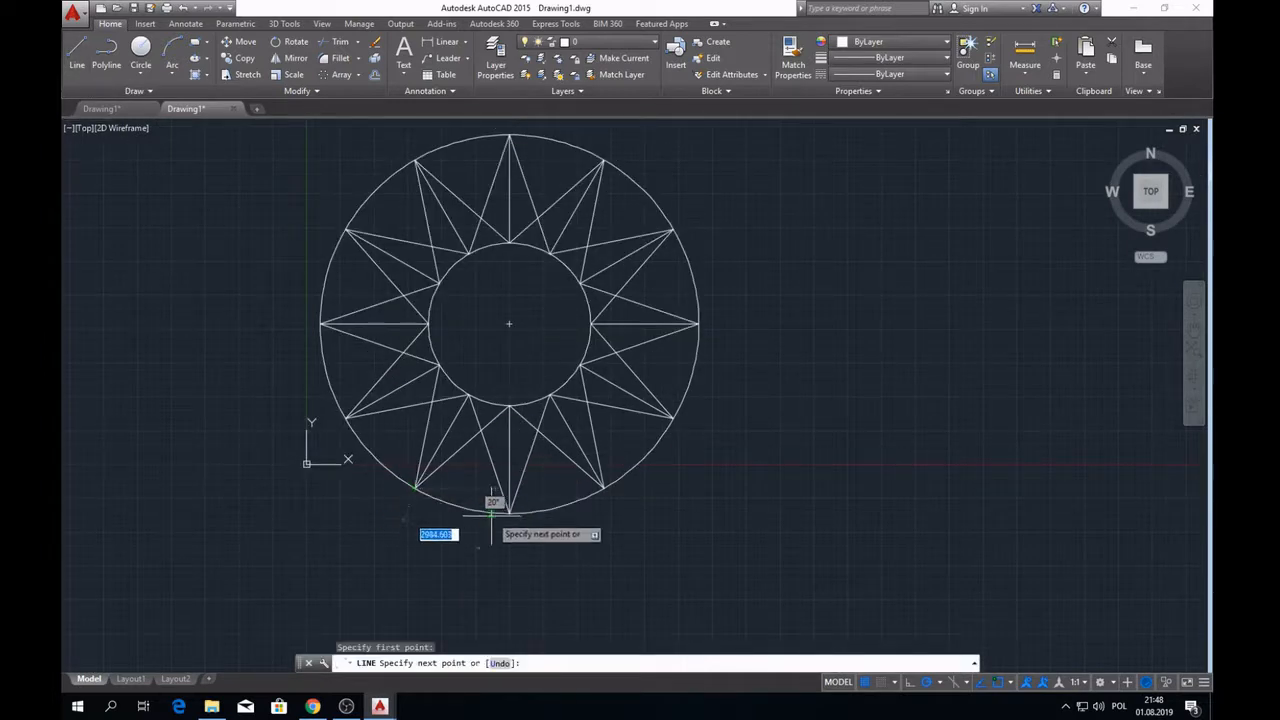
click(509, 512)
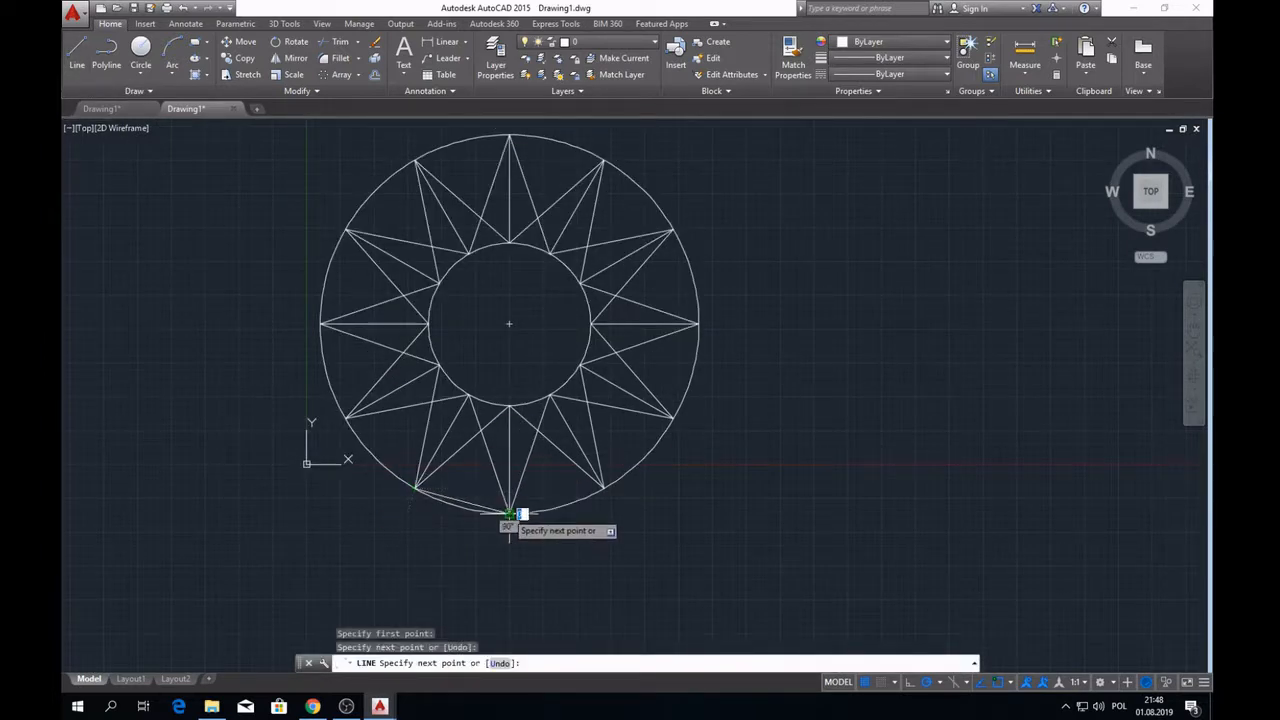
click(604, 489)
click(671, 418)
click(698, 324)
click(671, 231)
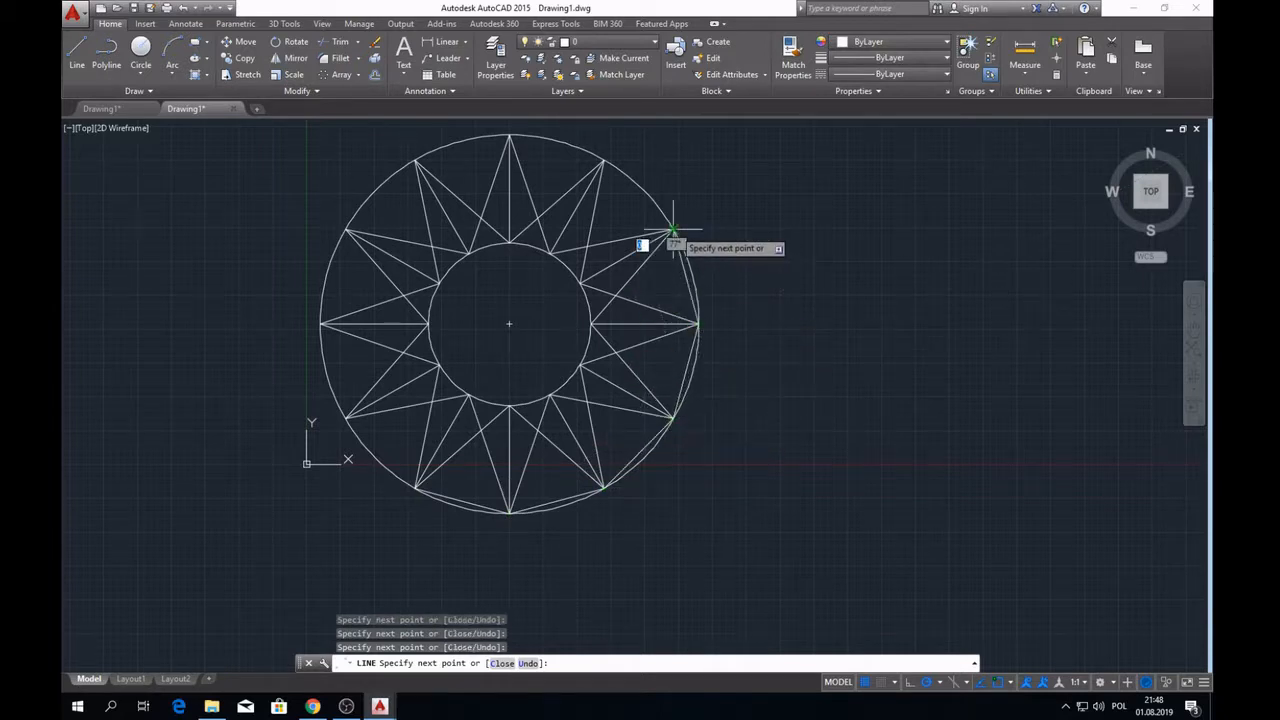
click(604, 160)
click(509, 134)
click(415, 160)
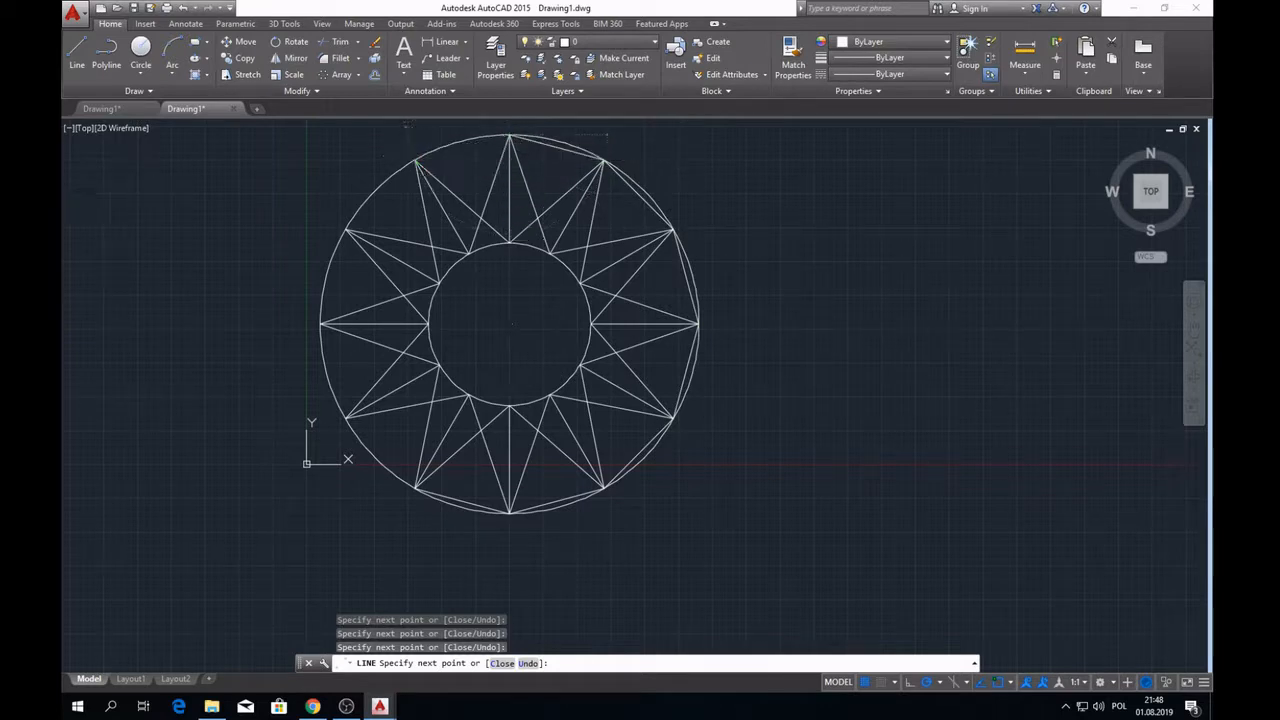
click(345, 231)
click(320, 324)
click(345, 417)
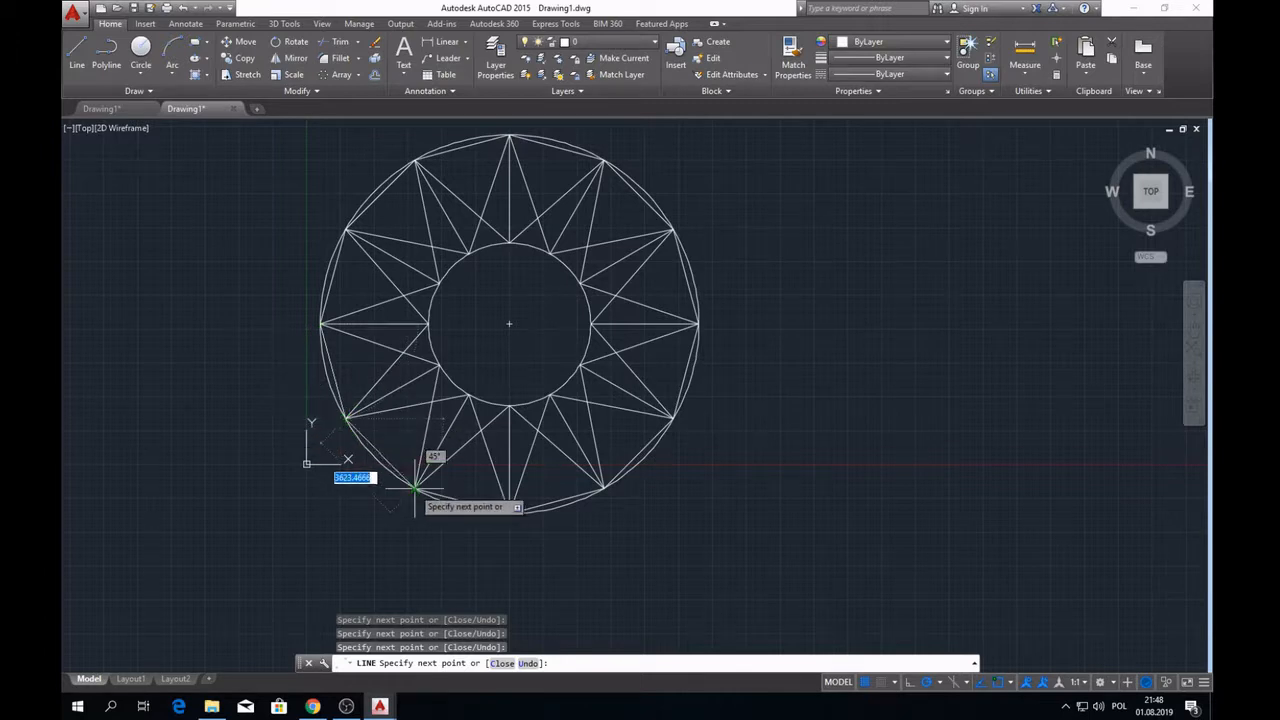
key(Escape)
key(Escape)
- Erase the outer circle, leaving the twelve-sided outline
click(437, 500)
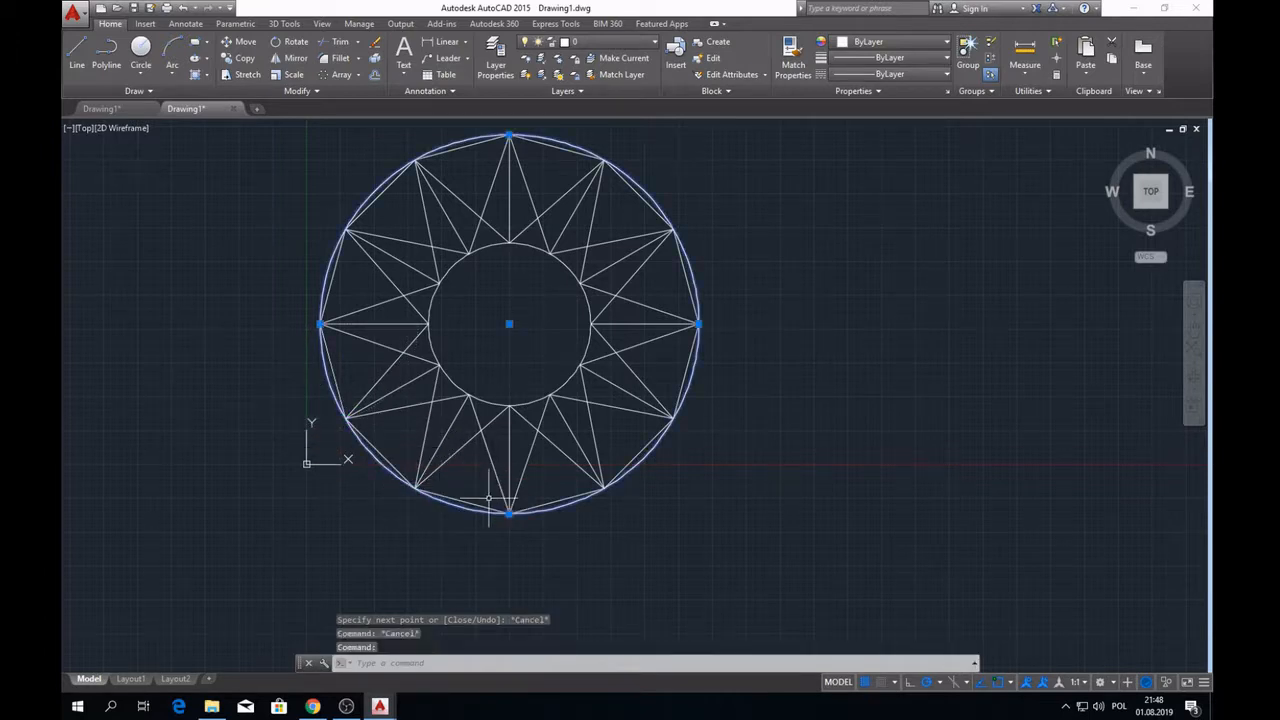
key(Delete)
scroll(470, 497, down, 3)
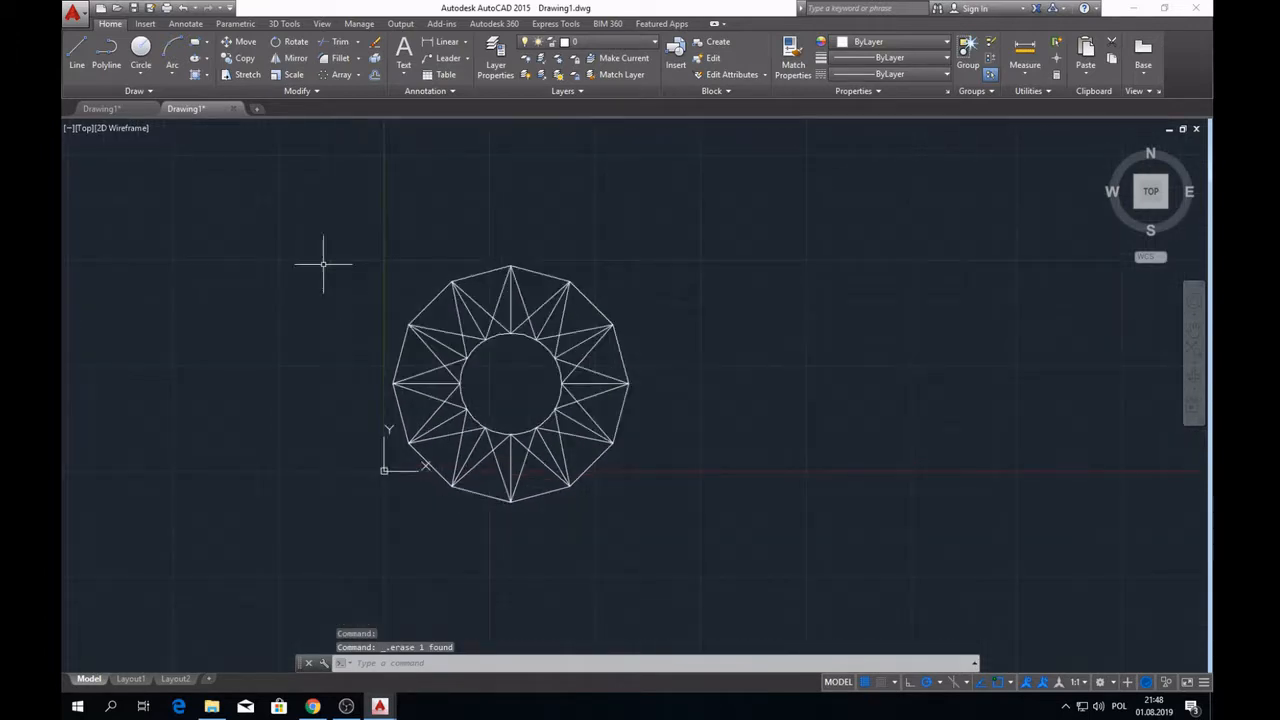
- Copy the whole figure 20000 units horizontally to the right, using the outline's rightmost vertex as the base point
click(288, 206)
click(712, 533)
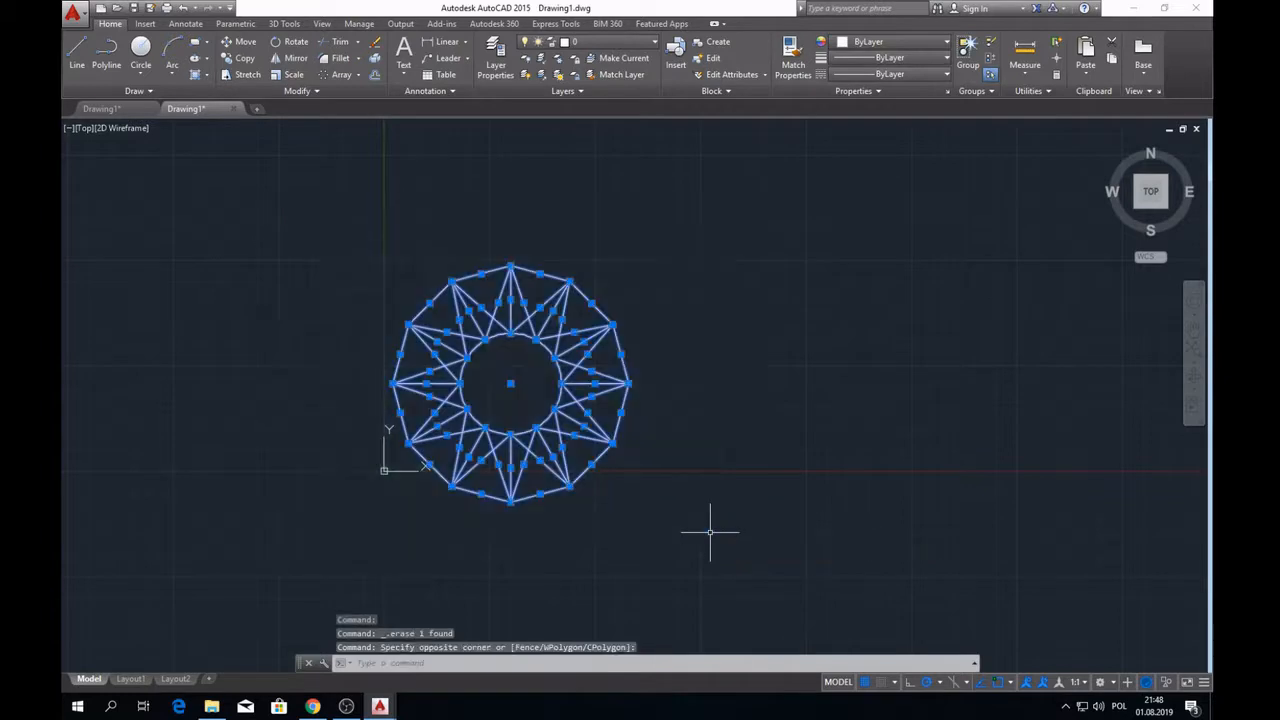
click(243, 62)
scroll(507, 378, down, 2)
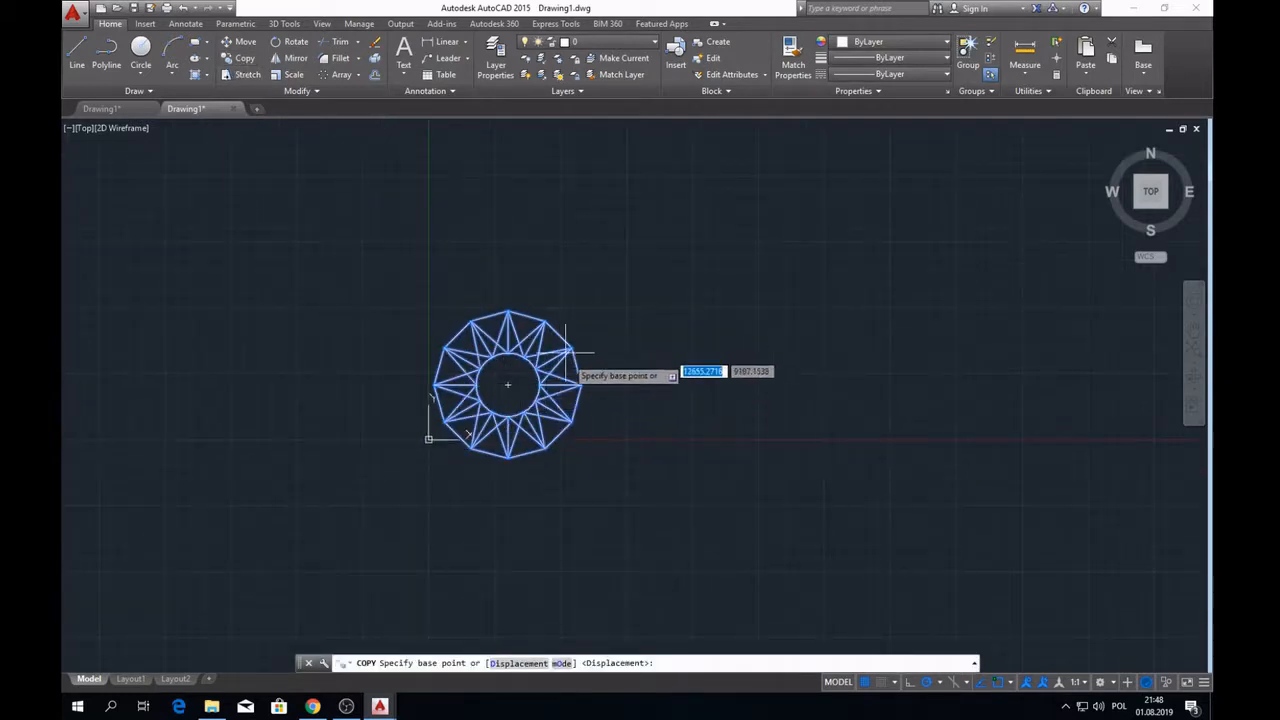
click(582, 384)
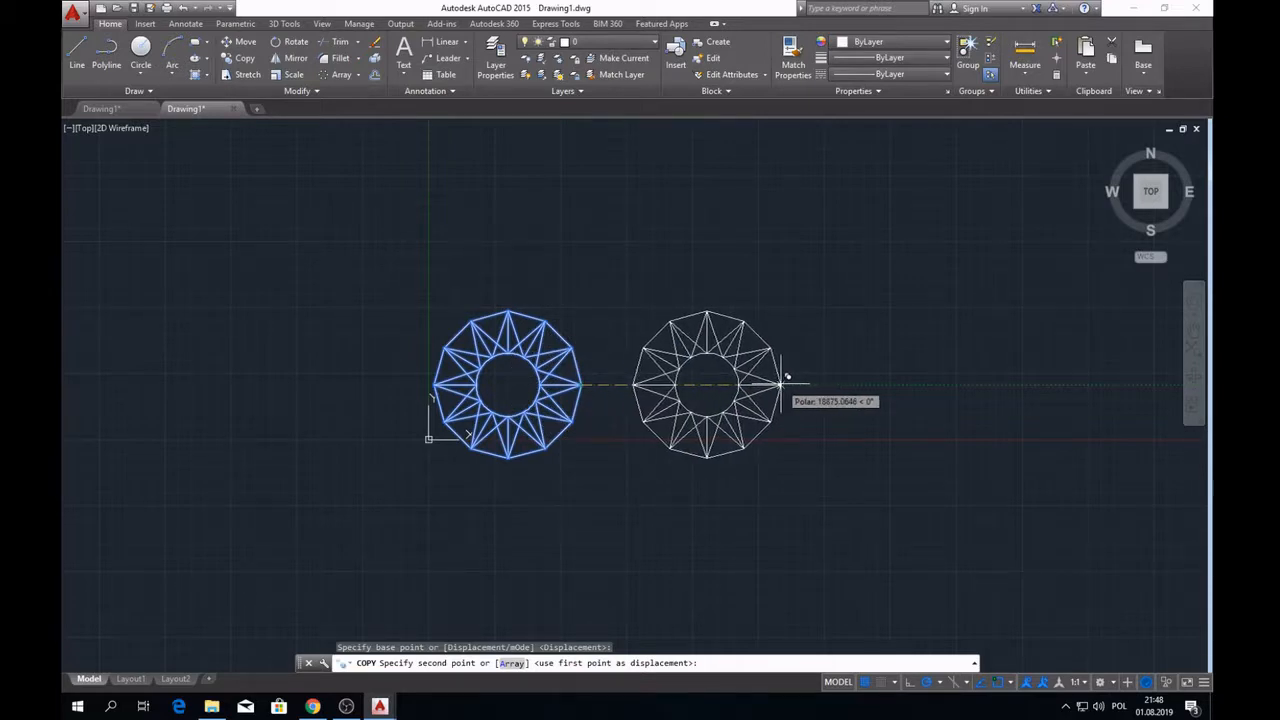
text(20000)
key(Return)
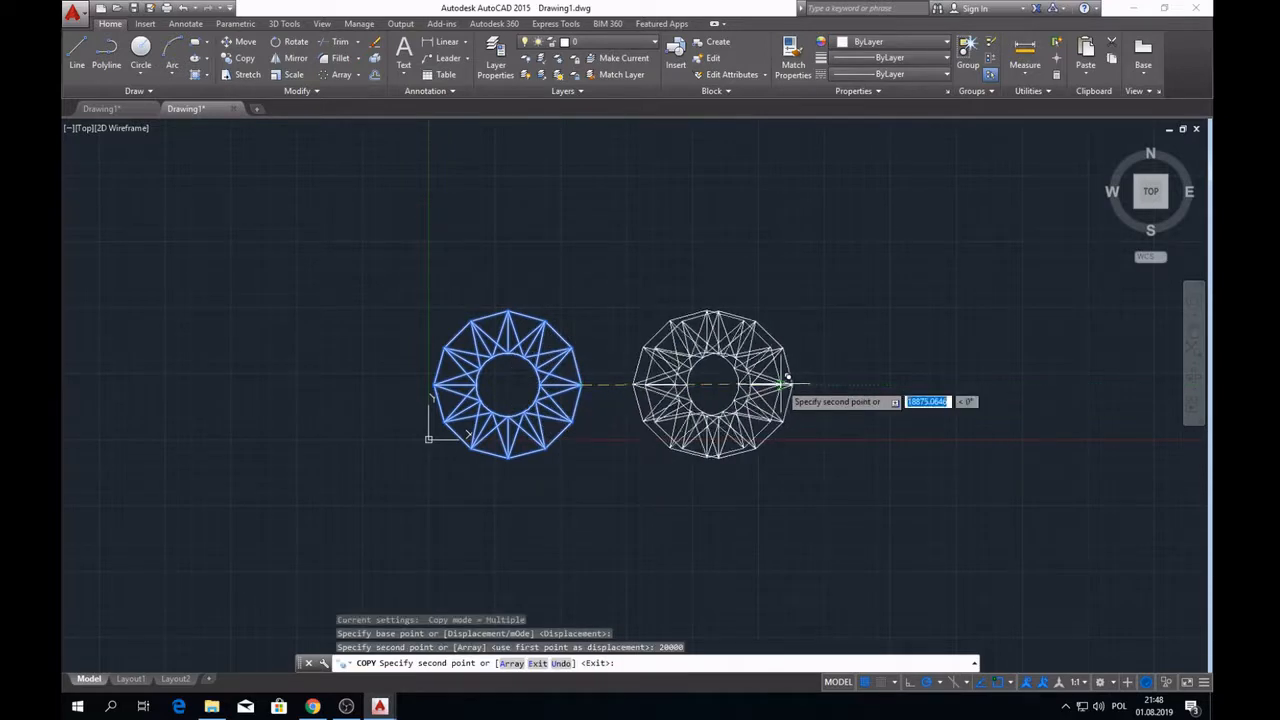
- Place two more copies of the figure to the right, at 40000 and 60000 units from the base point
scroll(830, 384, down, 1)
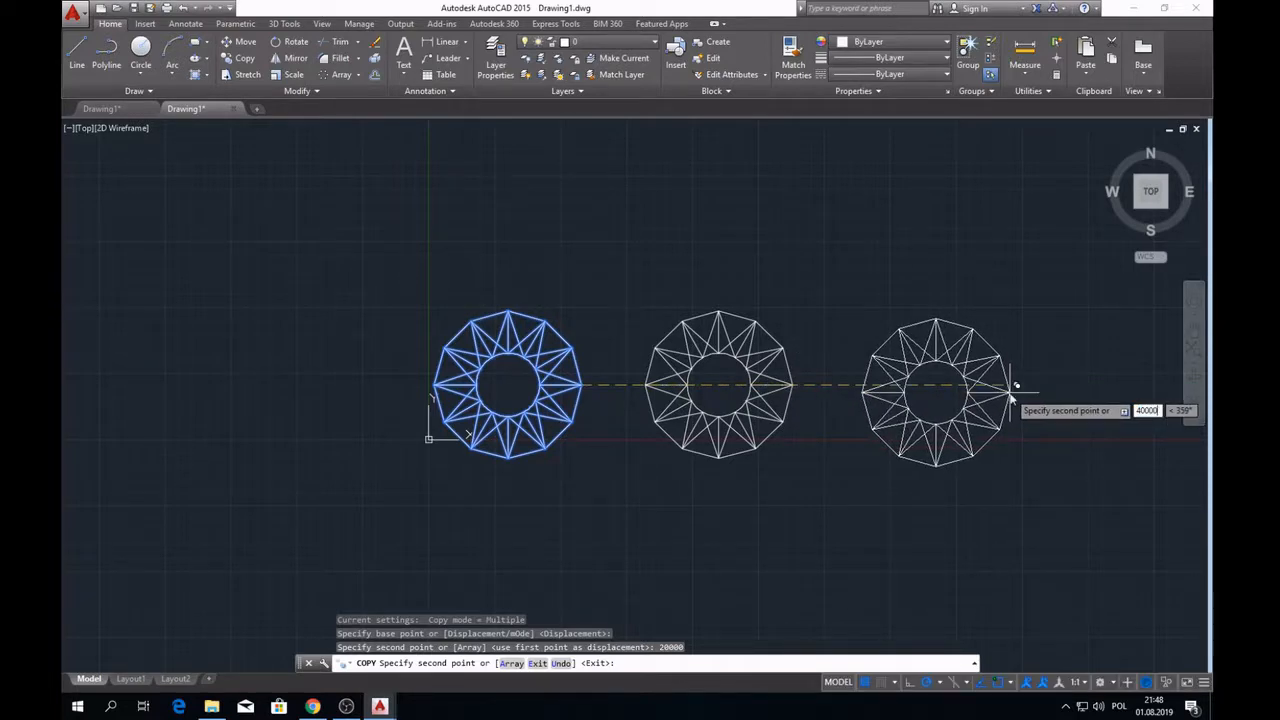
text(40000)
key(Return)
scroll(600, 400, down, 2)
scroll(950, 400, up, 2)
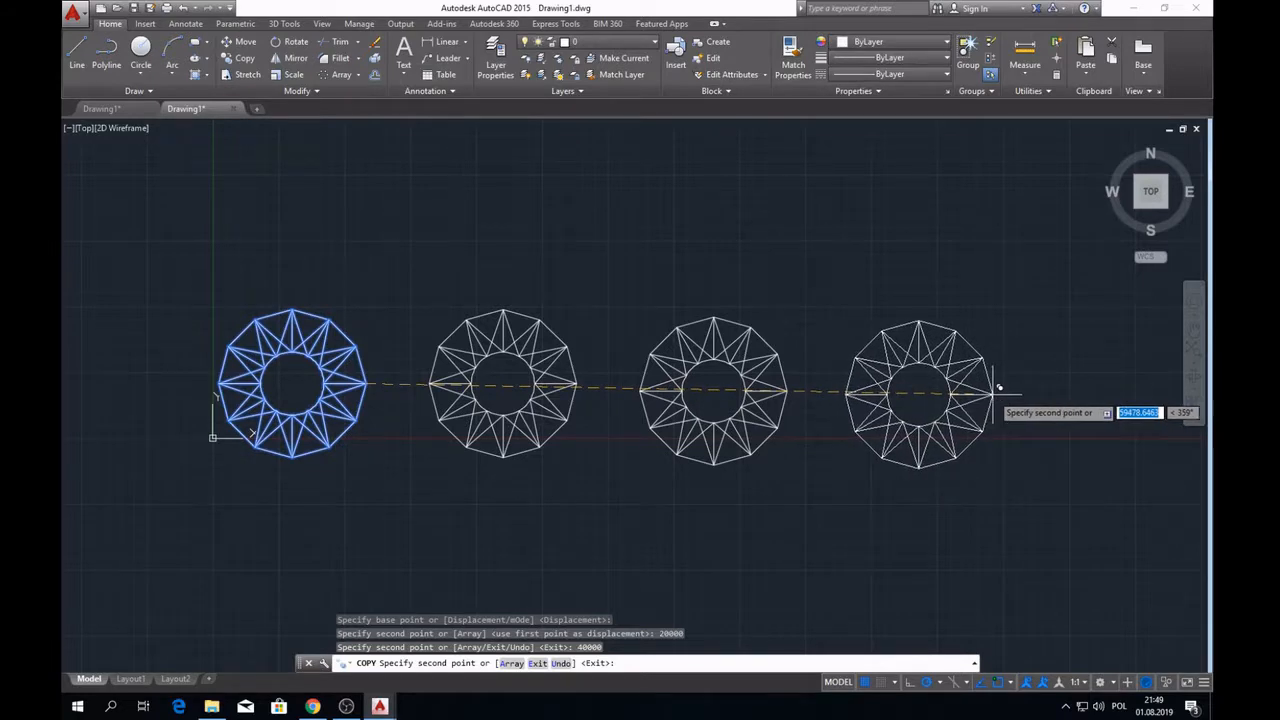
text(60000)
key(Return)
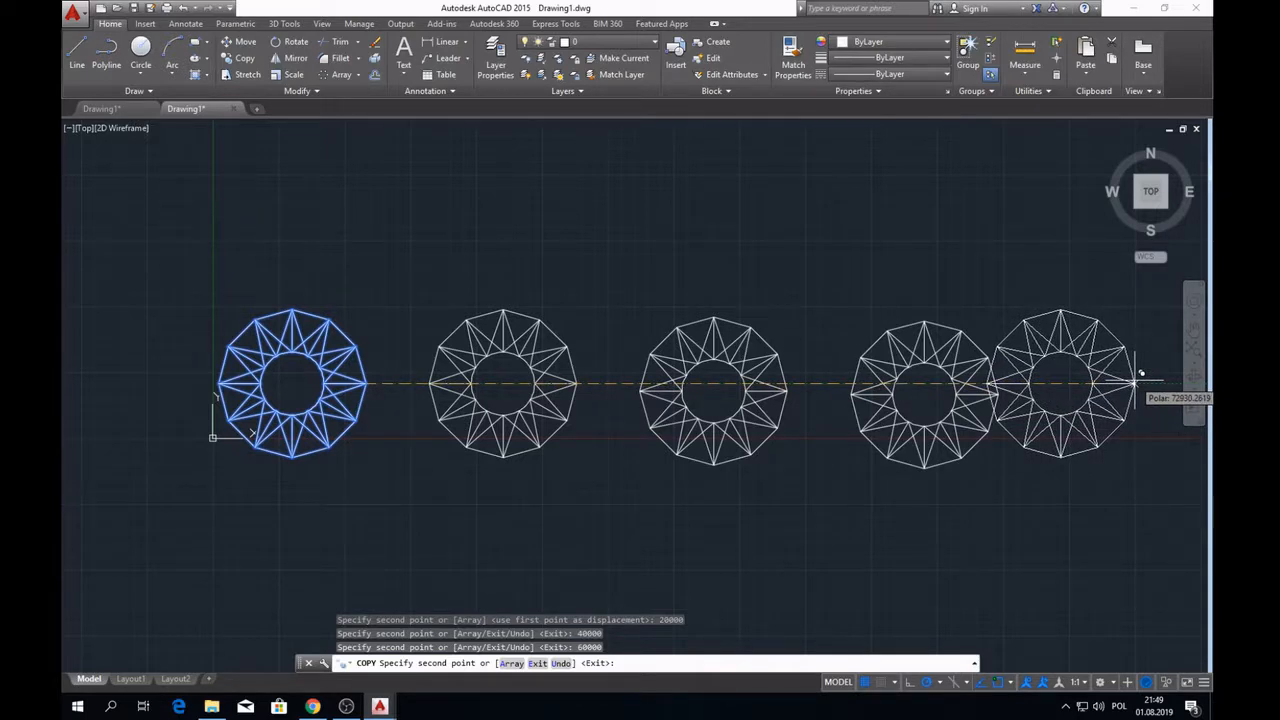
key(Escape)
- Erase the two rightmost copies of the figure
click(607, 283)
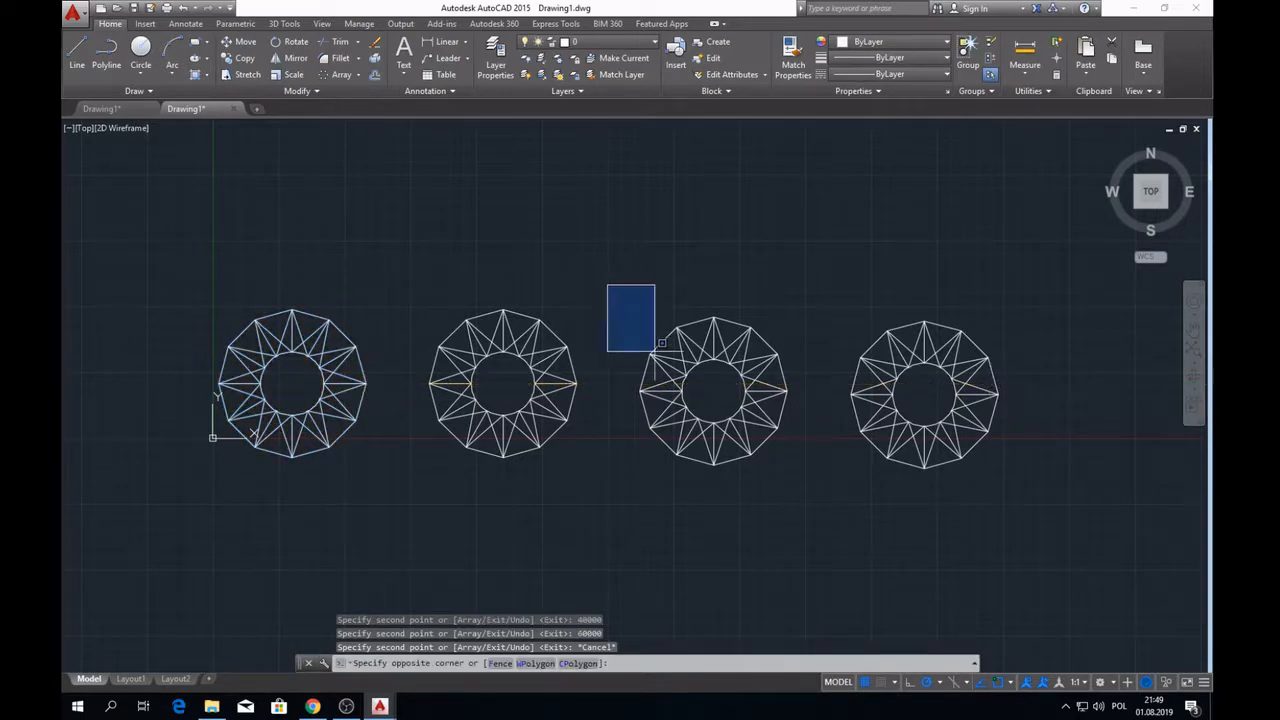
click(1115, 566)
key(Delete)
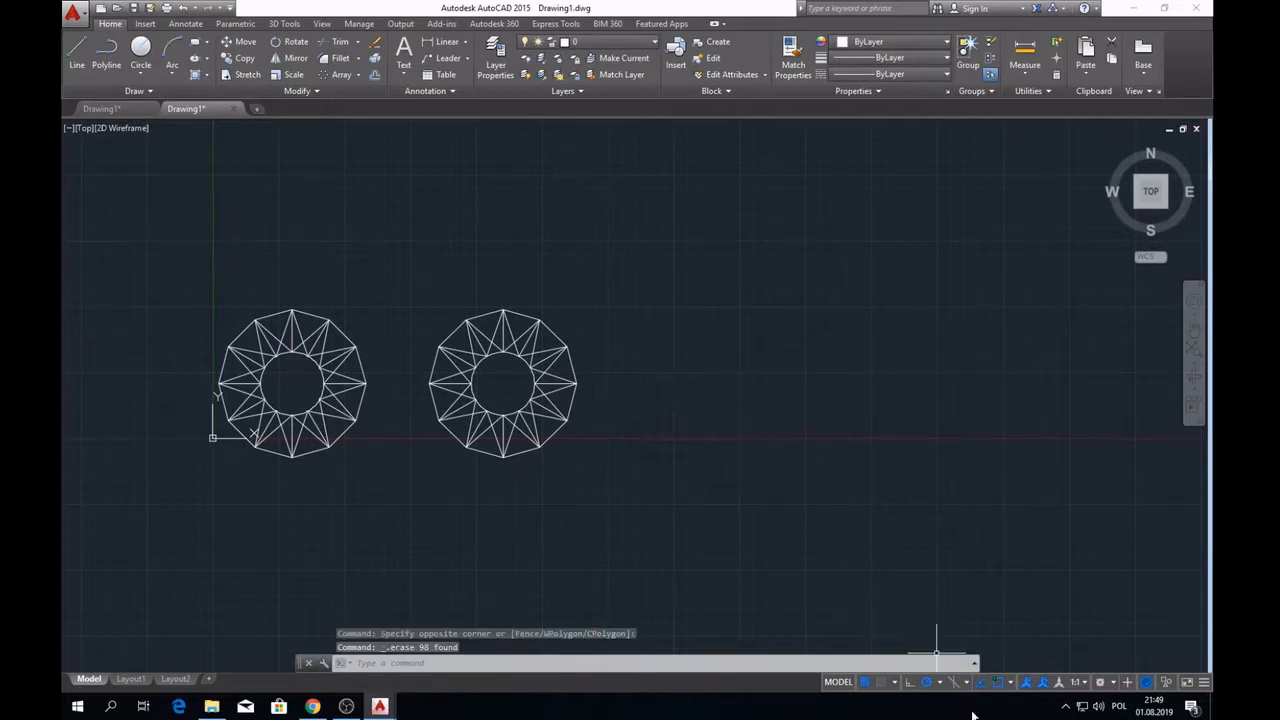
- With Ortho on, copy the second figure three times rightward, using the first circle's centre as base point and each successive circle's centre as placement point
click(909, 683)
click(690, 528)
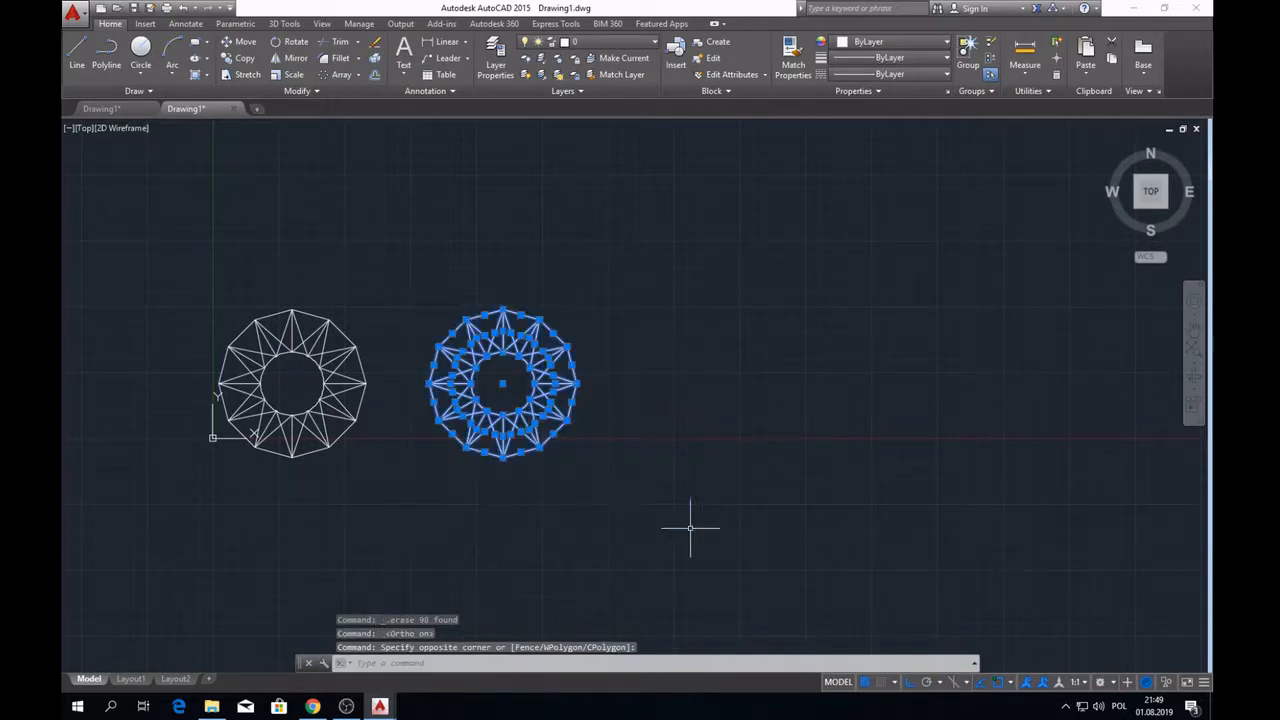
click(240, 60)
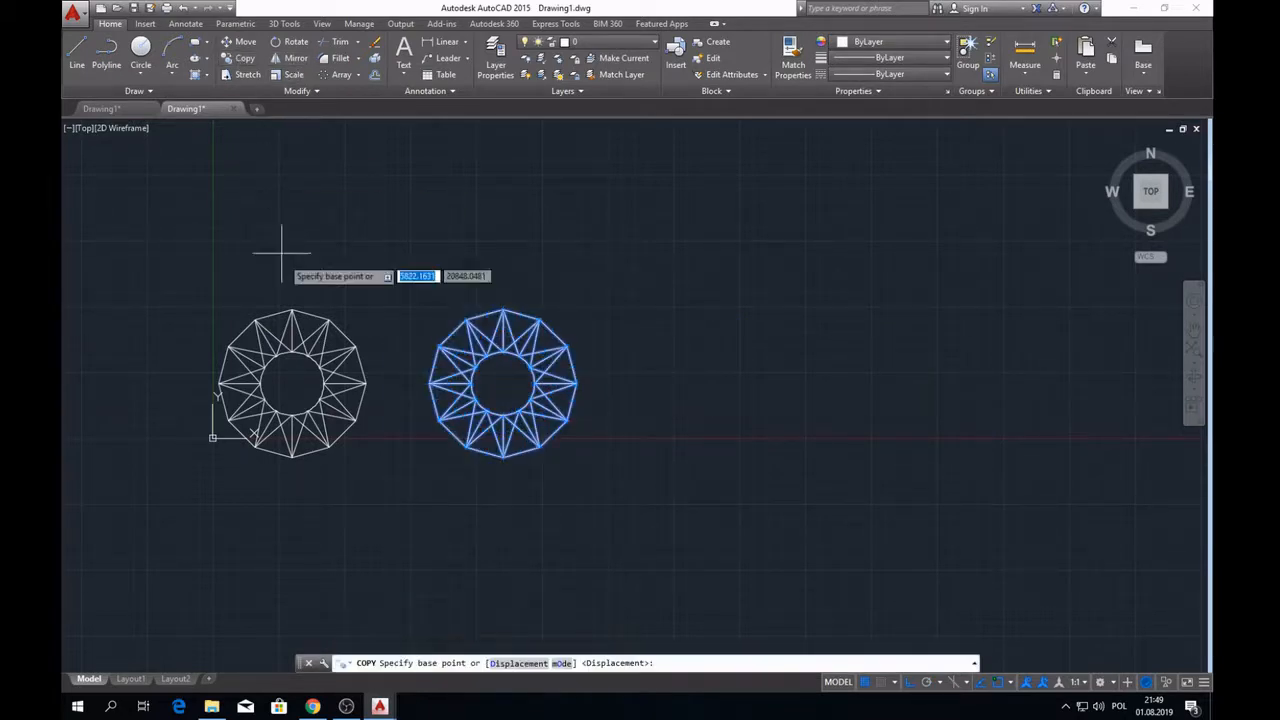
click(292, 382)
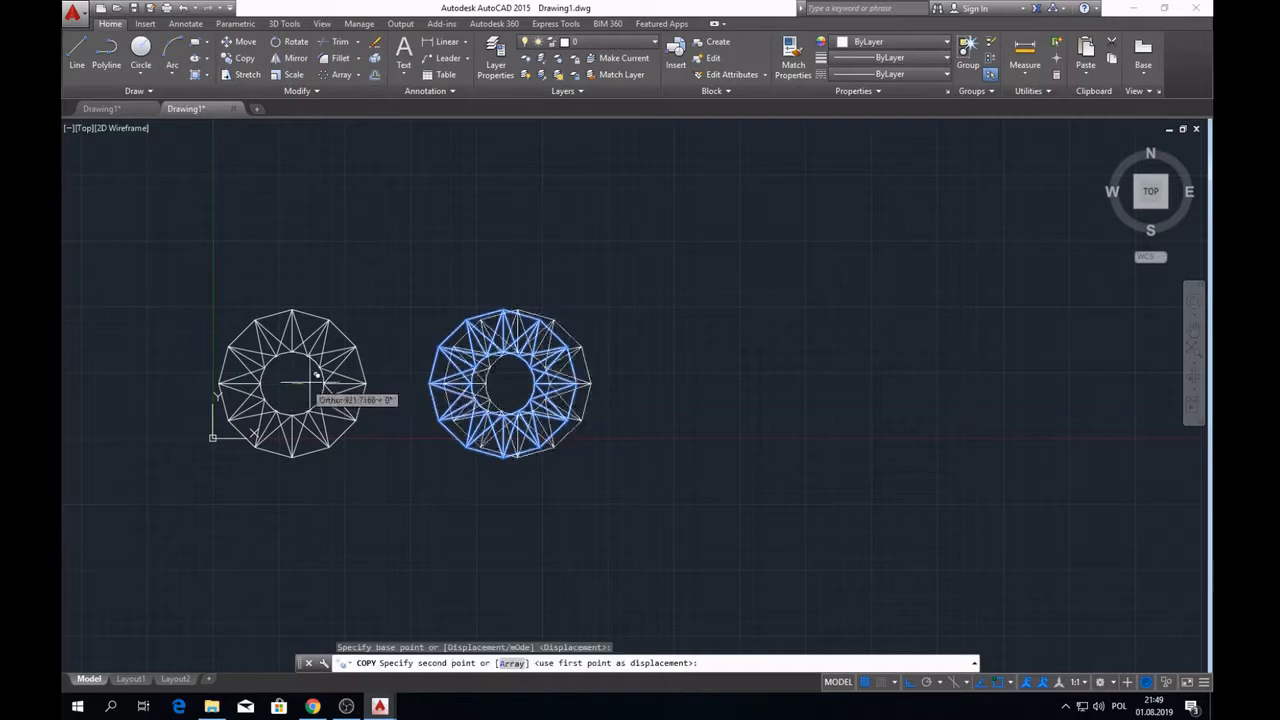
click(500, 383)
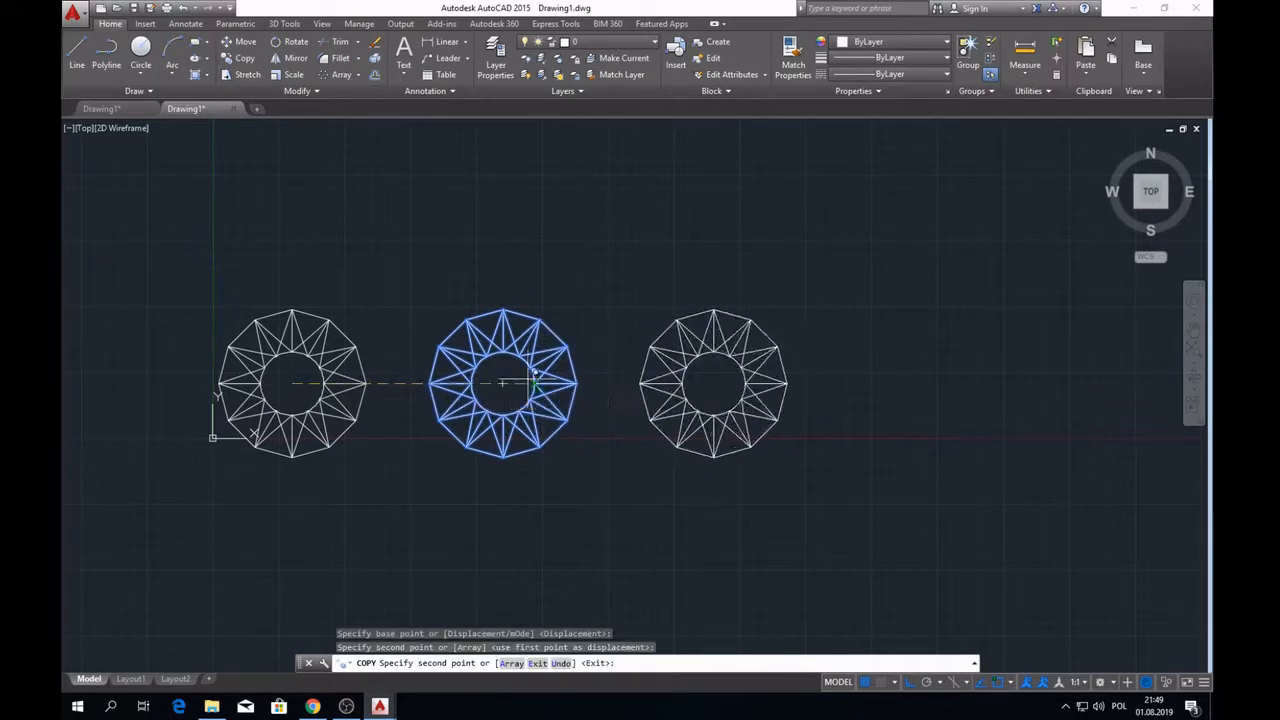
click(712, 383)
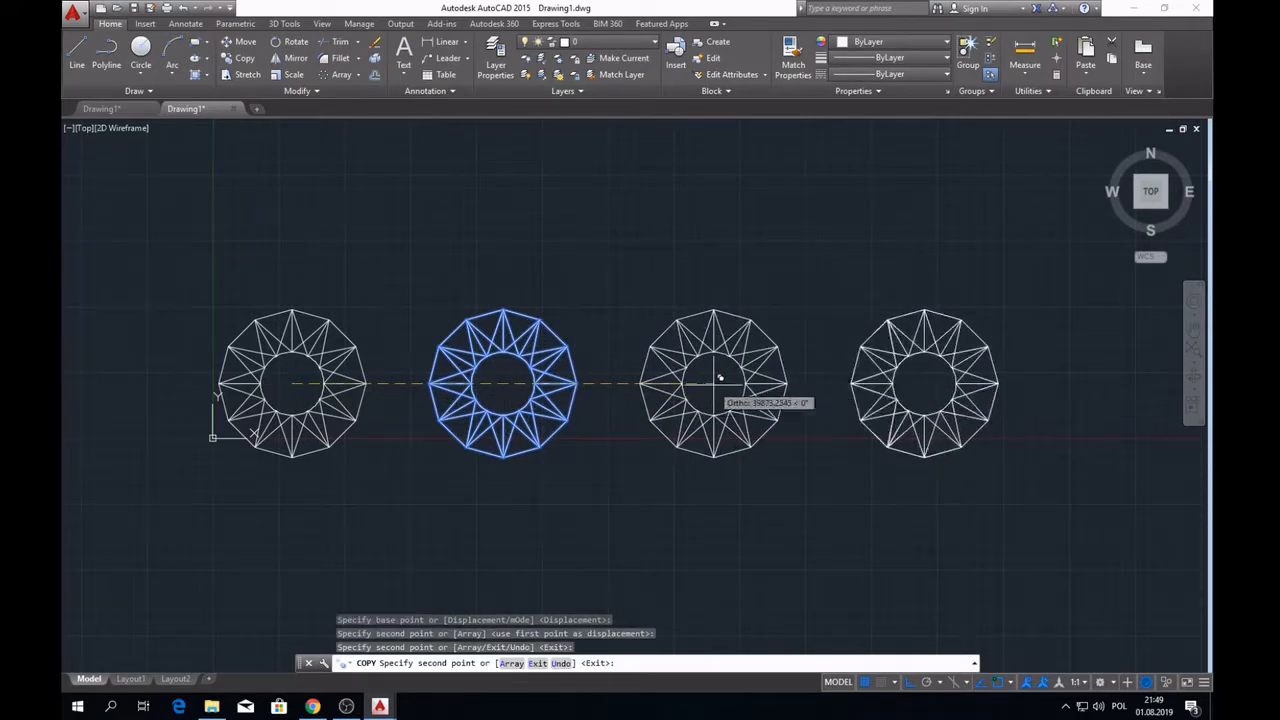
click(922, 380)
scroll(640, 380, down, 1)
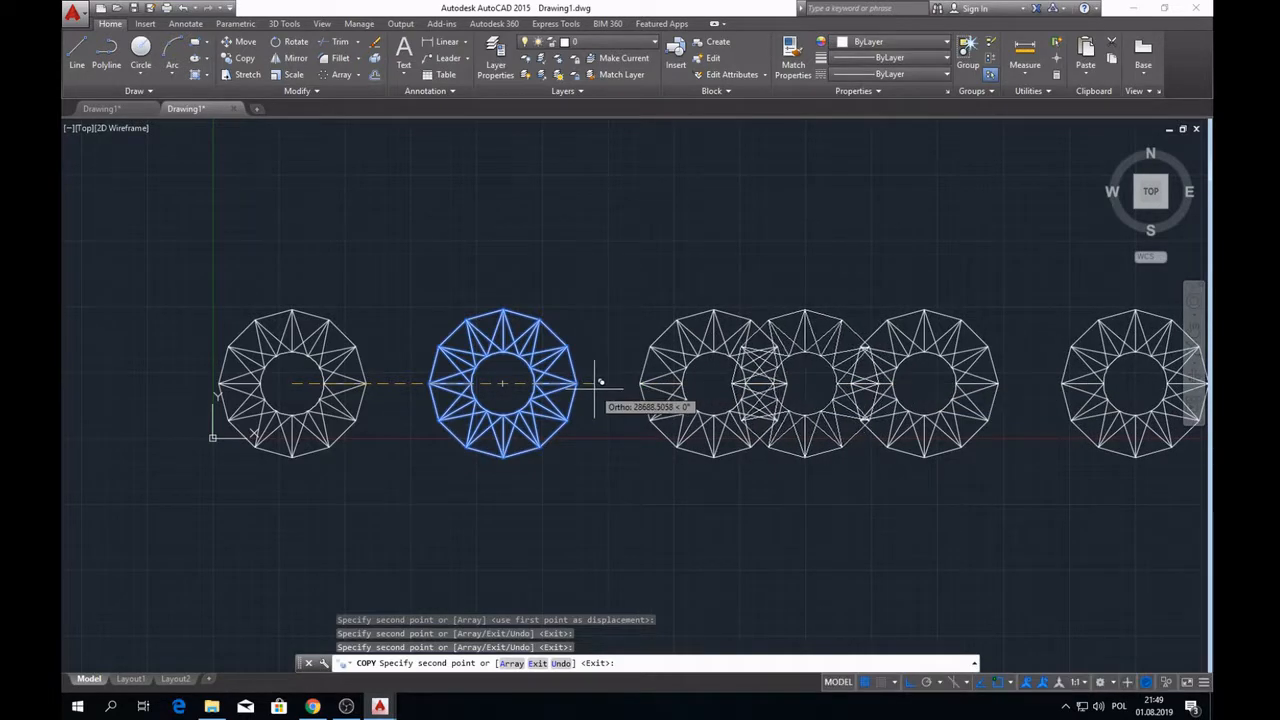
key(Escape)
scroll(425, 370, down, 1)
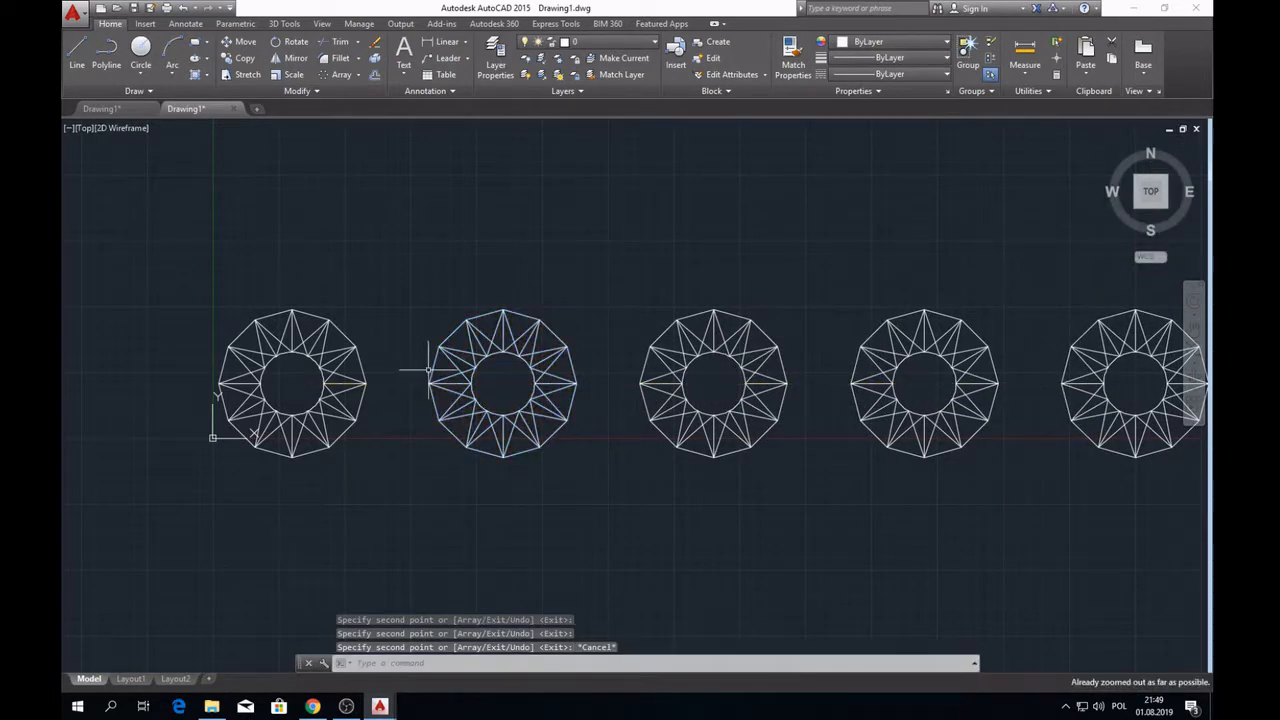
click(392, 266)
click(590, 483)
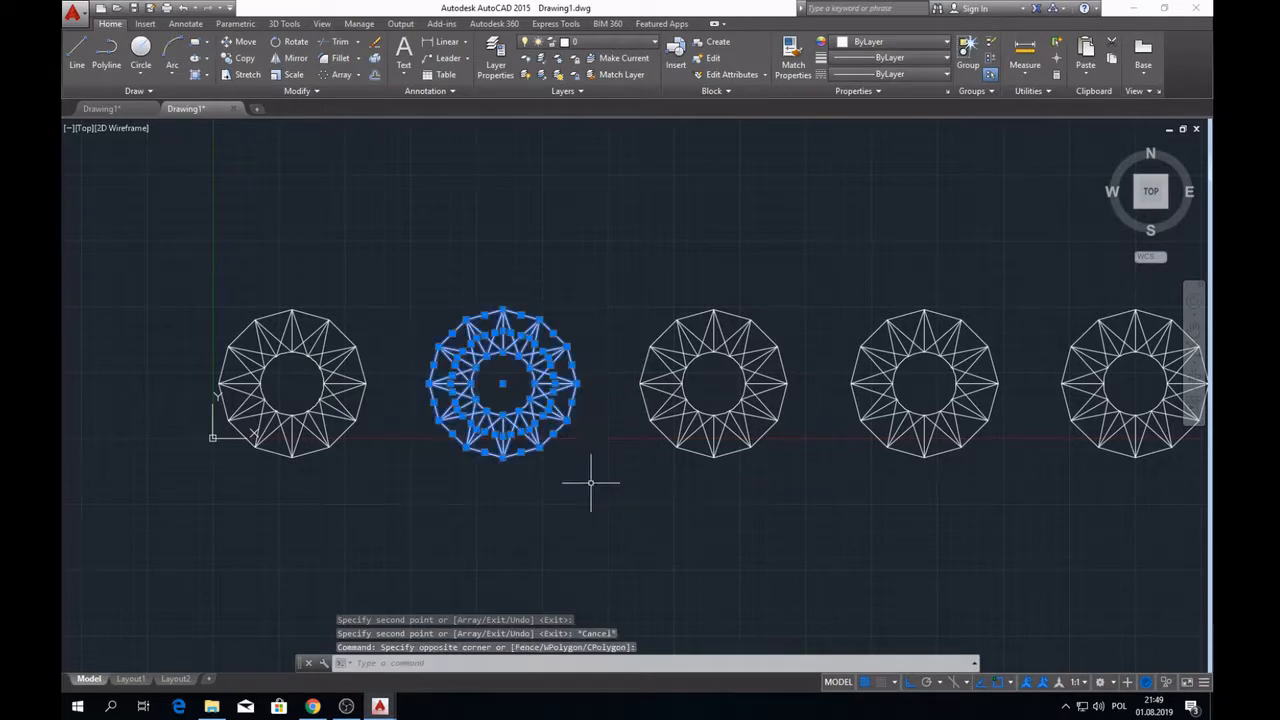
scroll(575, 385, up, 12)
scroll(571, 449, down, 5)
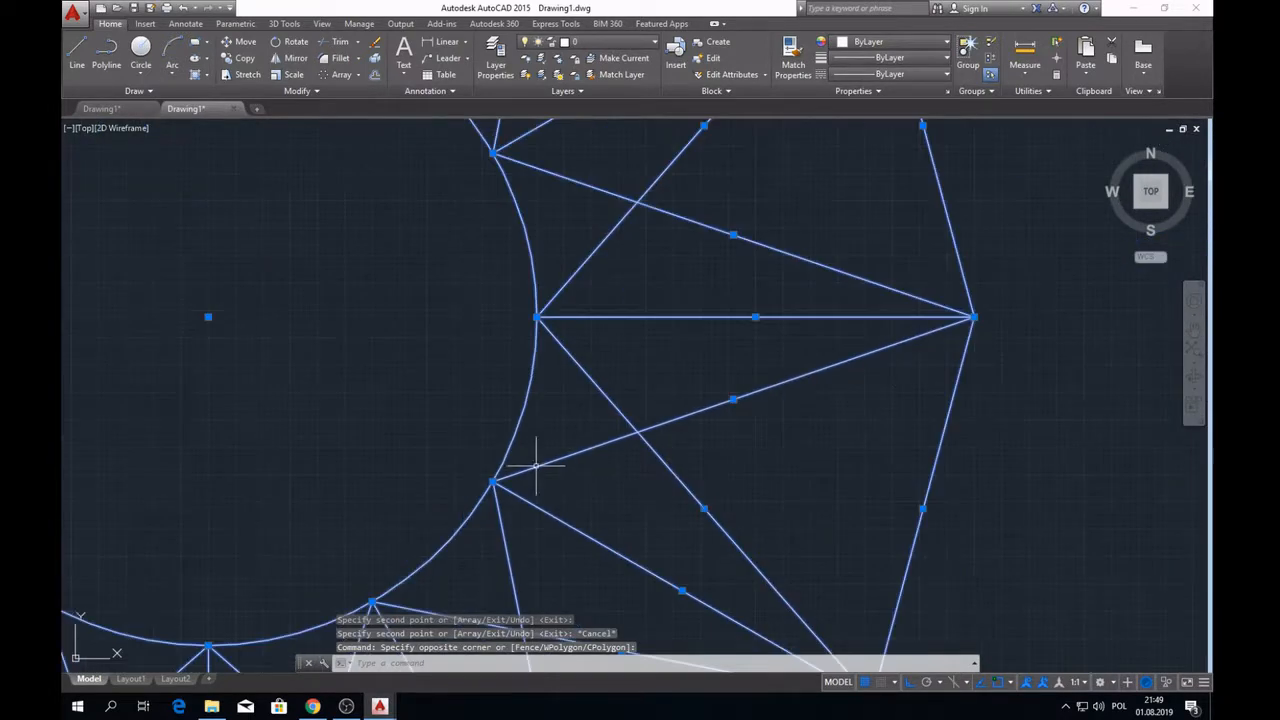
scroll(500, 505, up, 4)
key(Escape)
- Erase the inner circles of the second and first figures from the left
click(717, 447)
click(704, 453)
scroll(749, 431, down, 11)
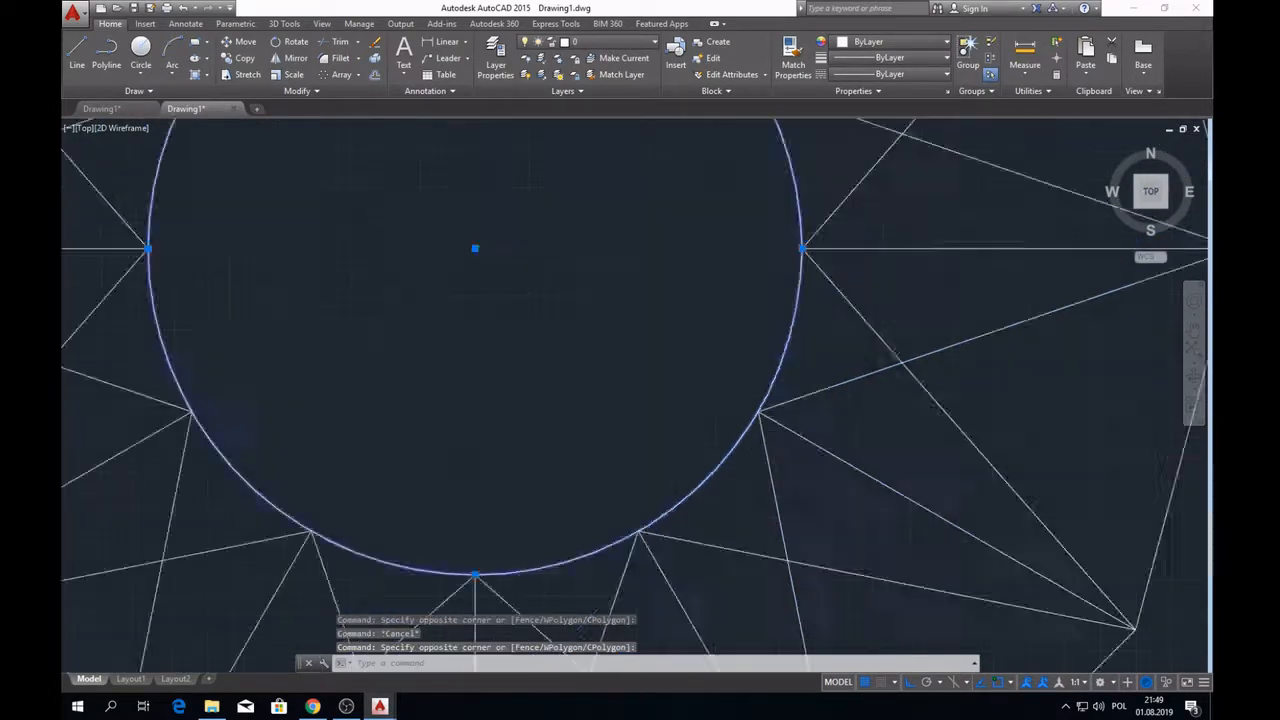
scroll(818, 428, up, 2)
key(Delete)
click(284, 440)
key(Delete)
scroll(340, 430, down, 2)
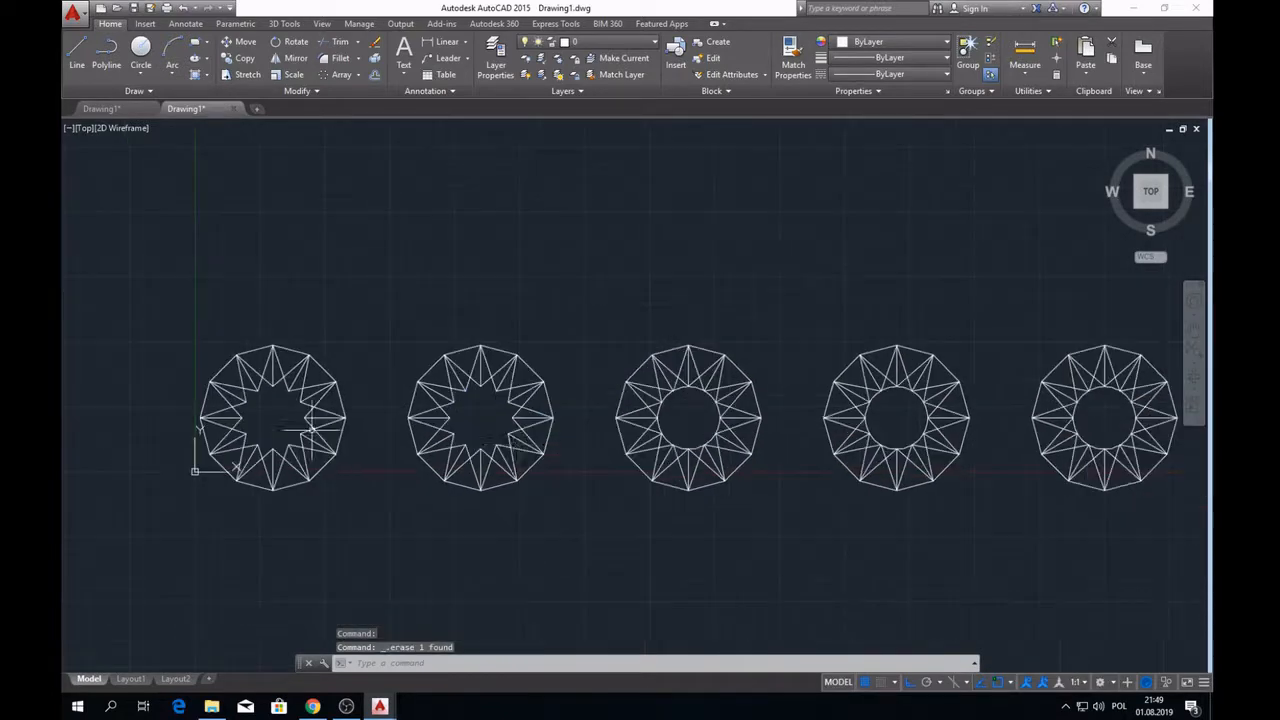
- Erase the inner circles of the third, fourth and fifth figures
scroll(686, 430, up, 4)
click(600, 424)
key(Delete)
scroll(594, 426, down, 2)
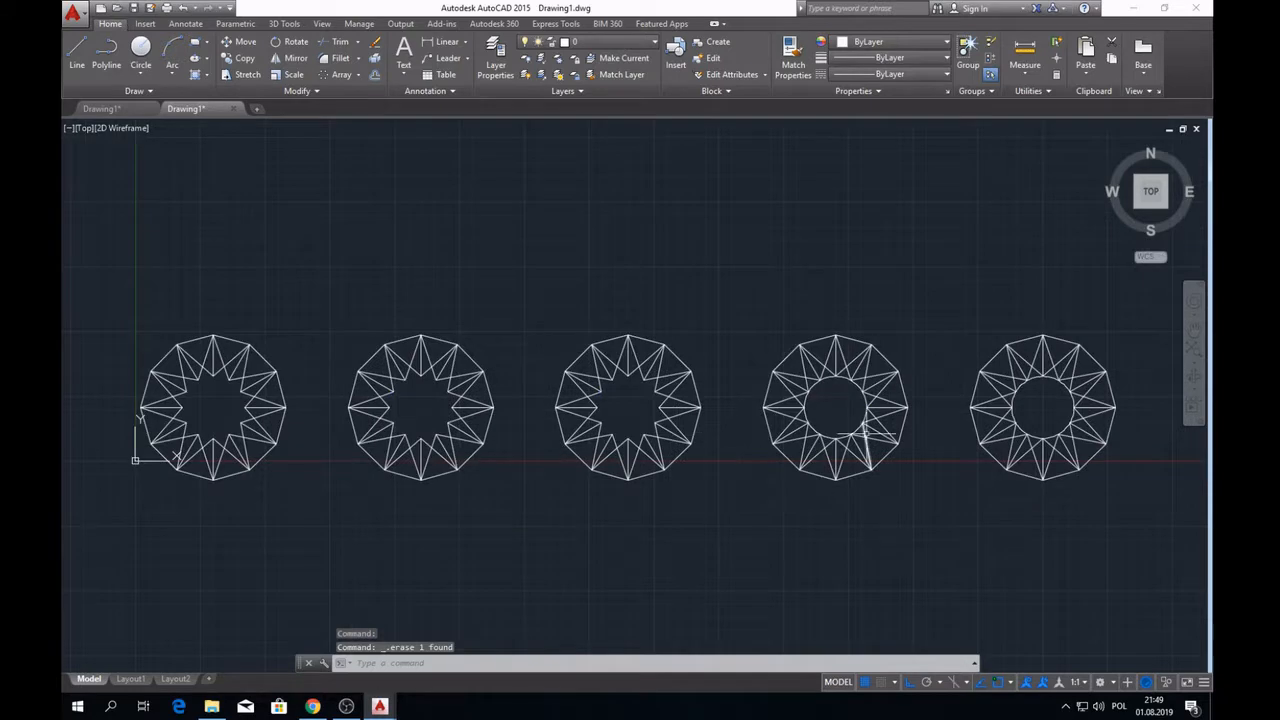
scroll(862, 428, up, 3)
click(845, 430)
key(Delete)
scroll(972, 416, down, 2)
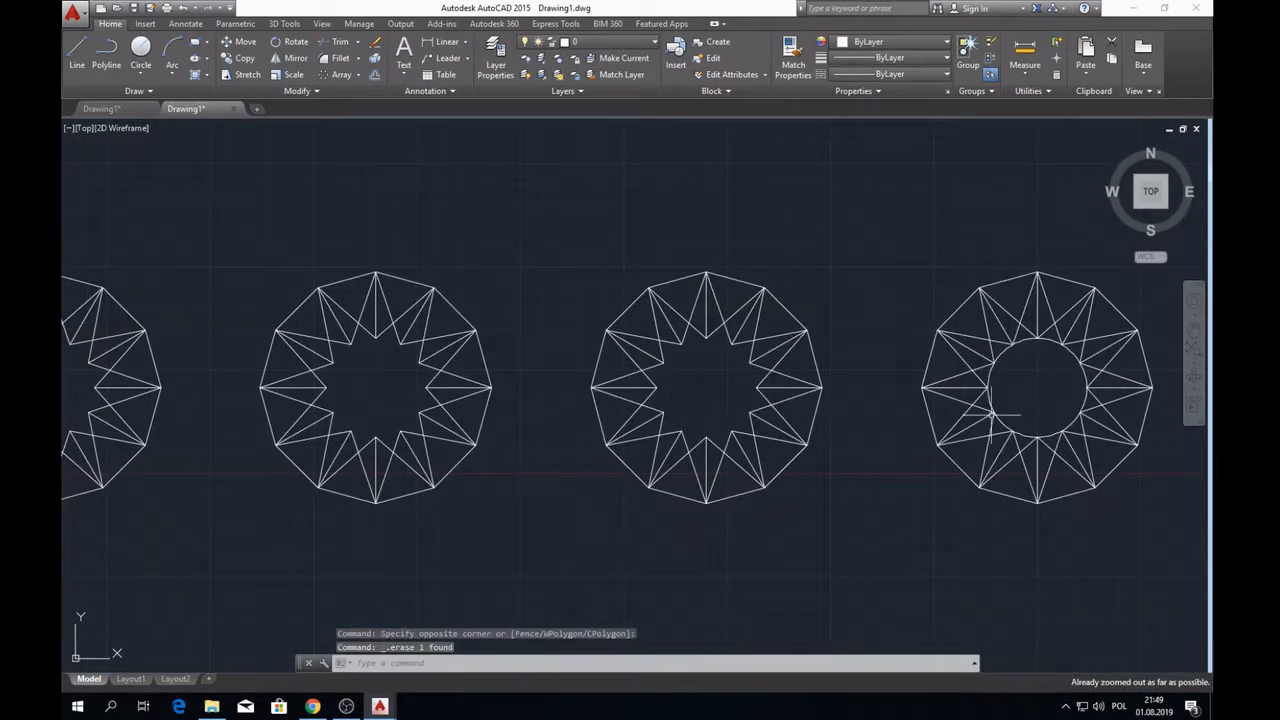
click(1003, 424)
click(1005, 422)
key(Delete)
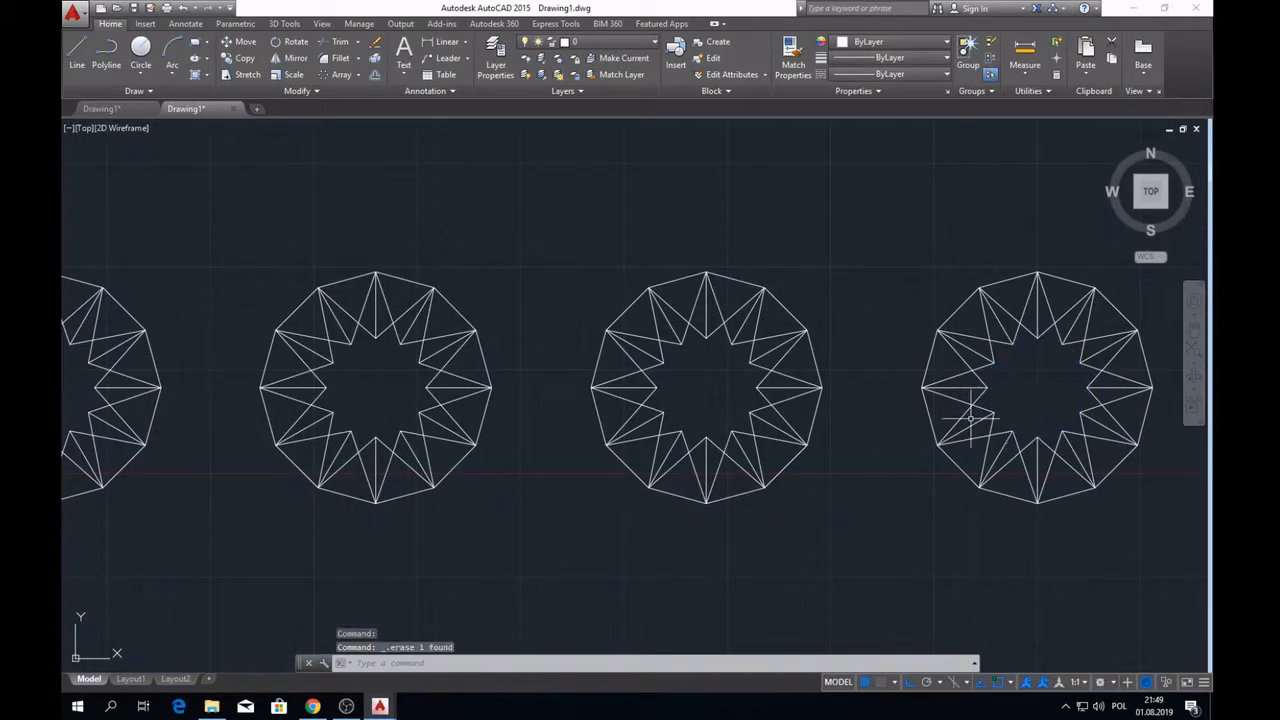
- Draw a closed chain of twelve straight lines connecting the inner ends of the radial lines in the leftmost figure
scroll(171, 386, up, 1)
scroll(343, 429, down, 3)
scroll(429, 400, up, 6)
click(77, 55)
scroll(286, 412, up, 2)
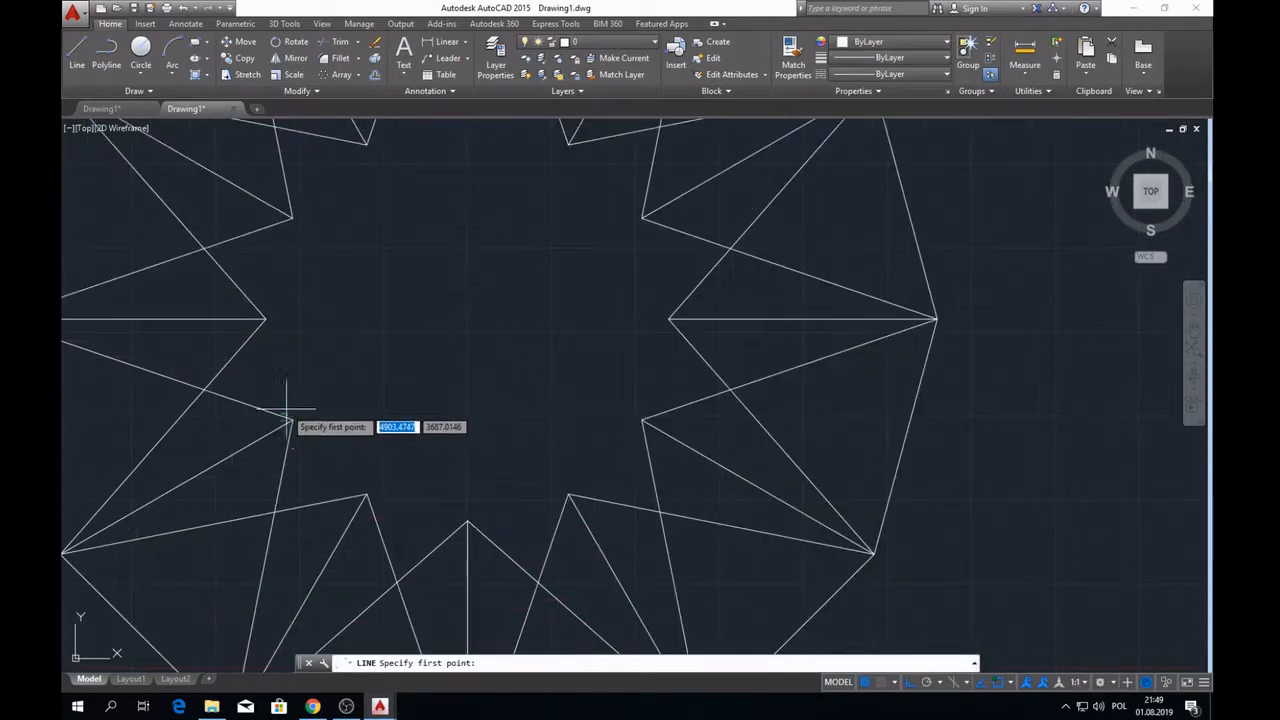
click(292, 420)
click(367, 494)
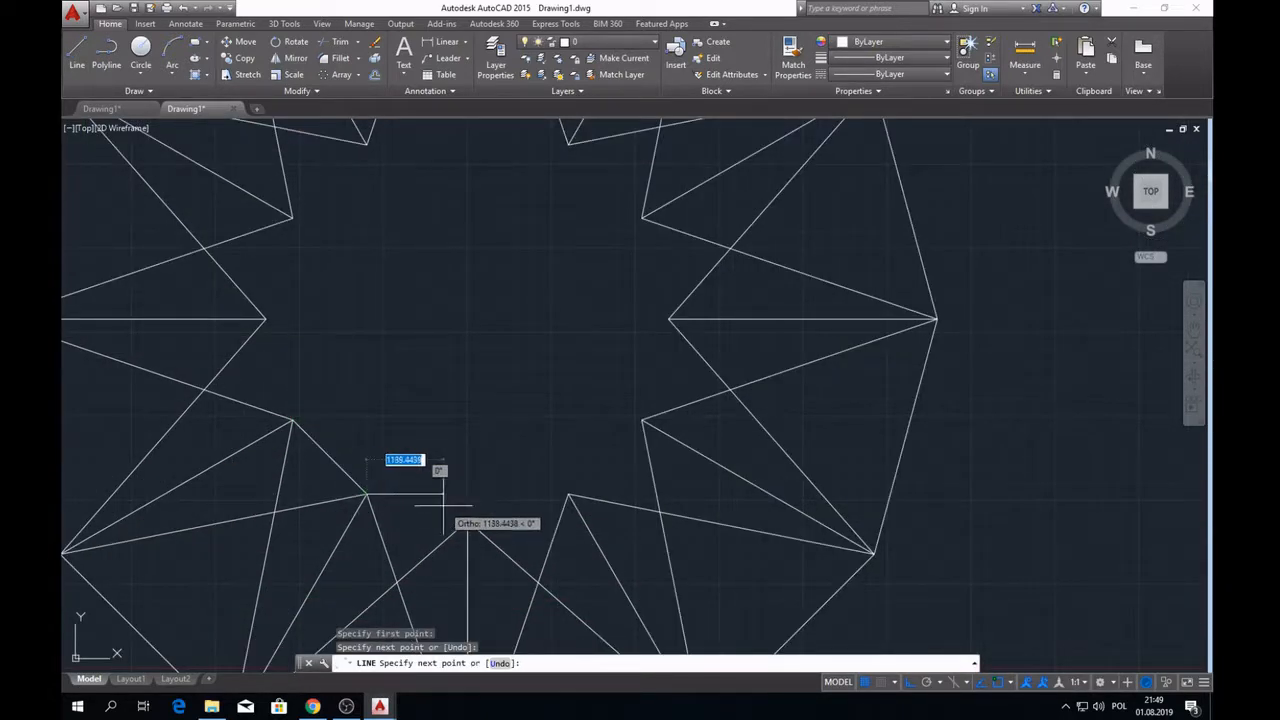
click(466, 521)
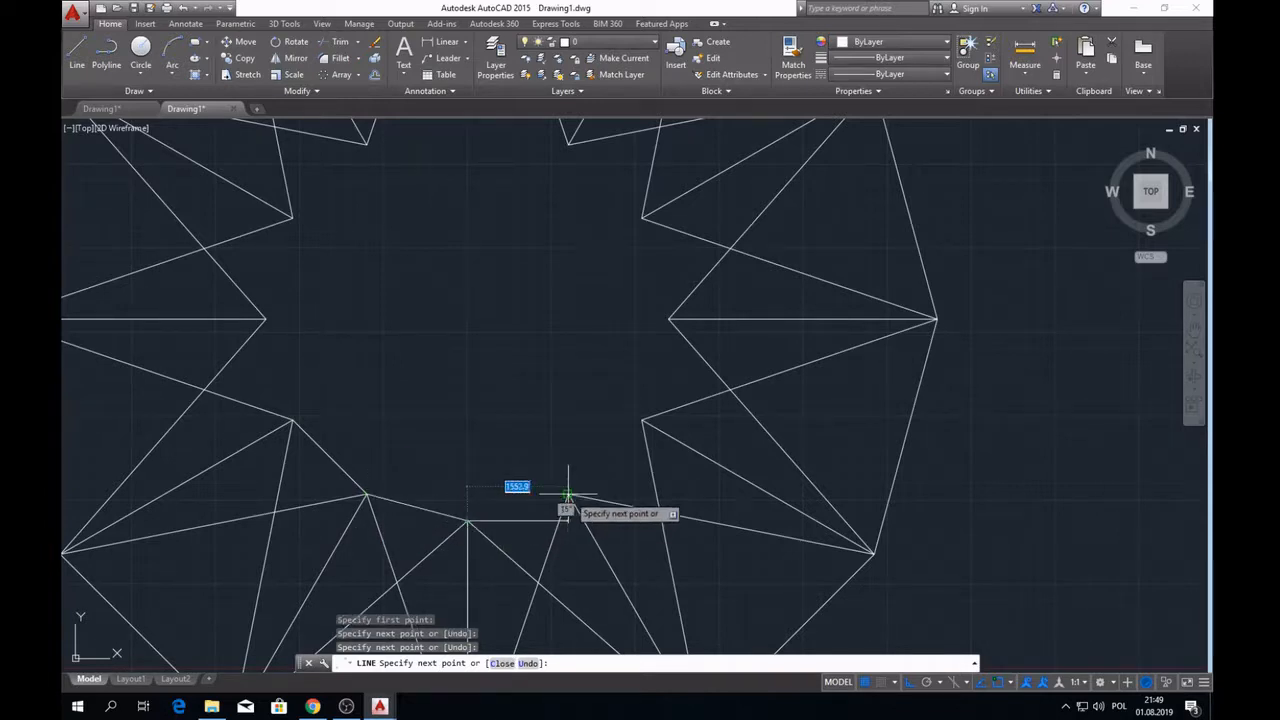
click(568, 494)
click(642, 421)
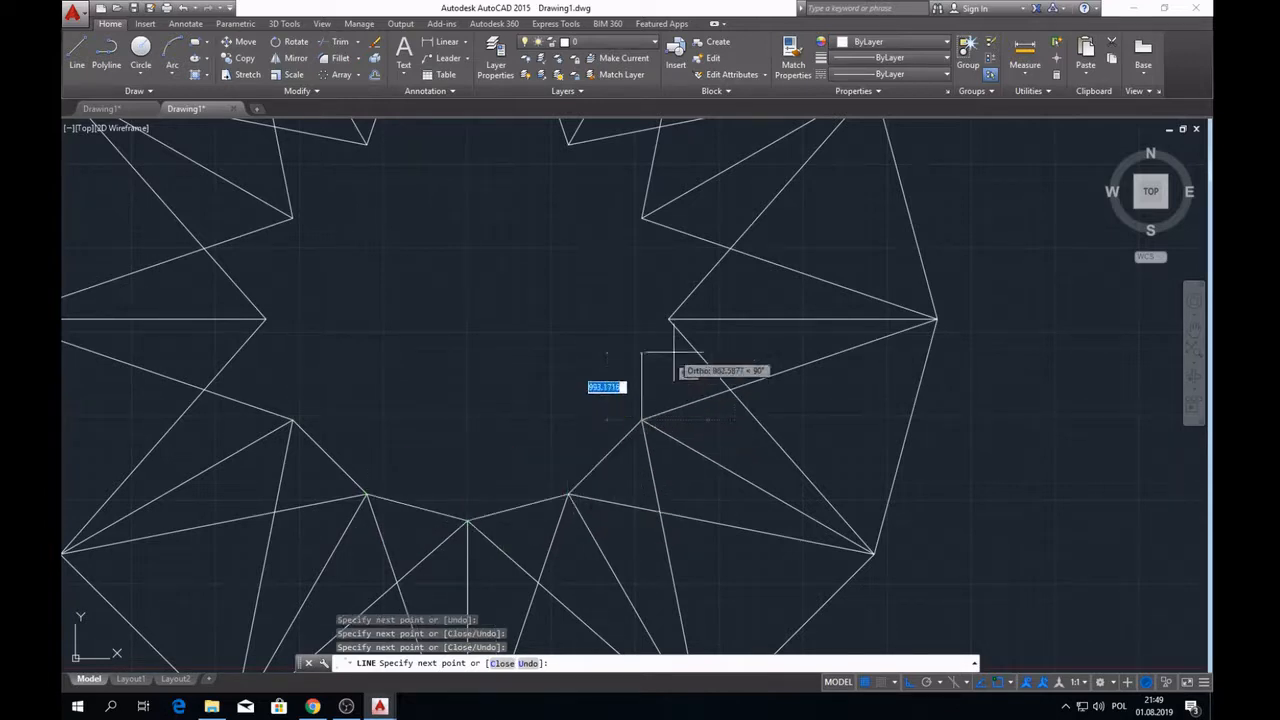
click(669, 320)
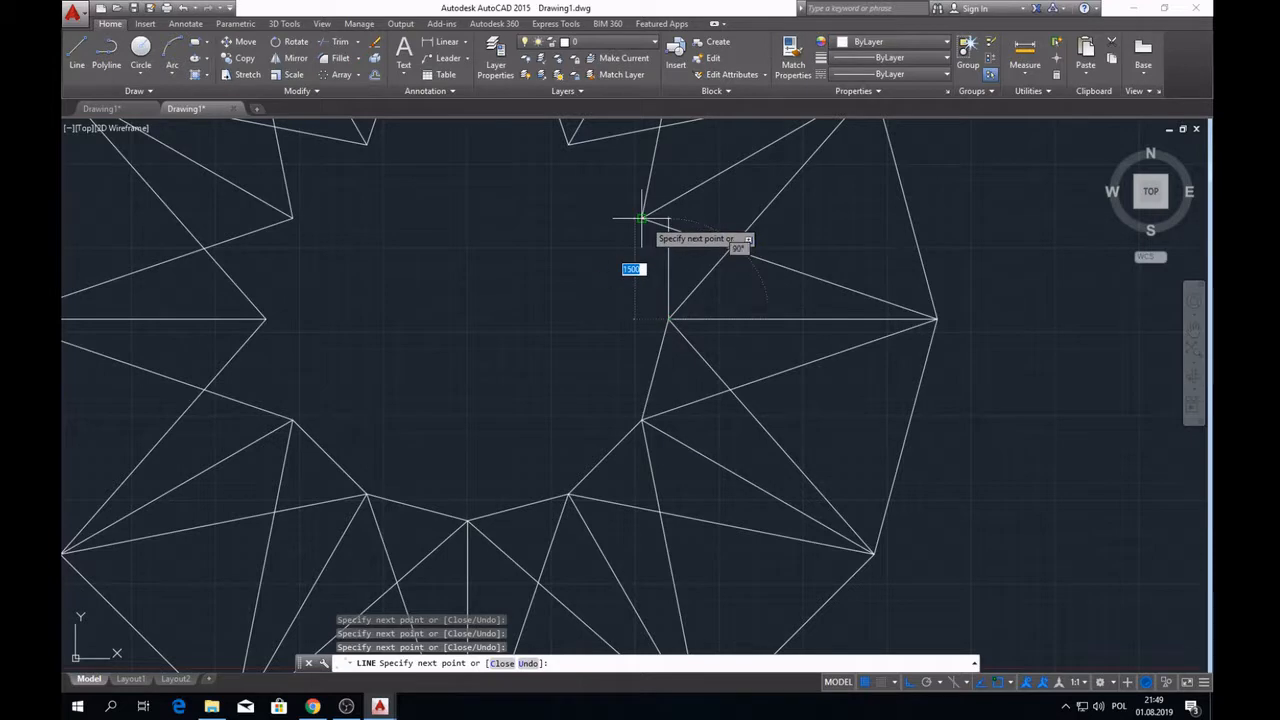
click(642, 217)
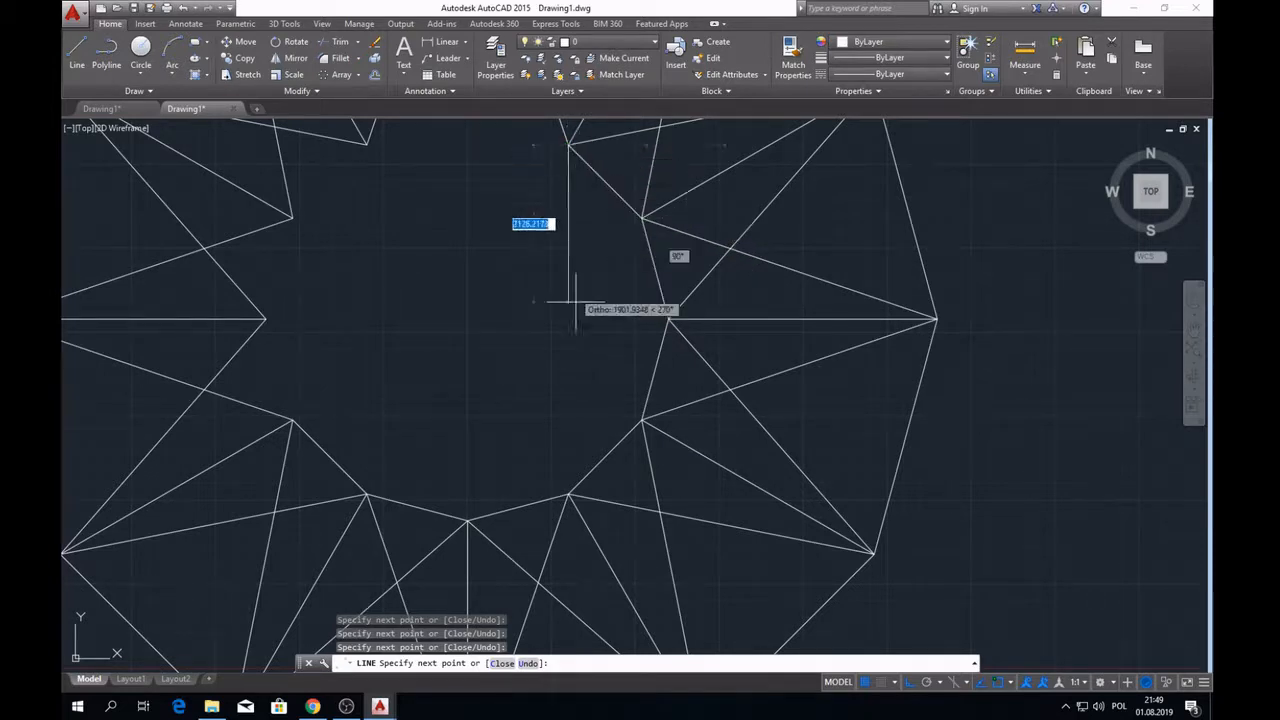
scroll(580, 295, down, 4)
scroll(560, 312, up, 2)
click(550, 317)
click(487, 334)
click(440, 379)
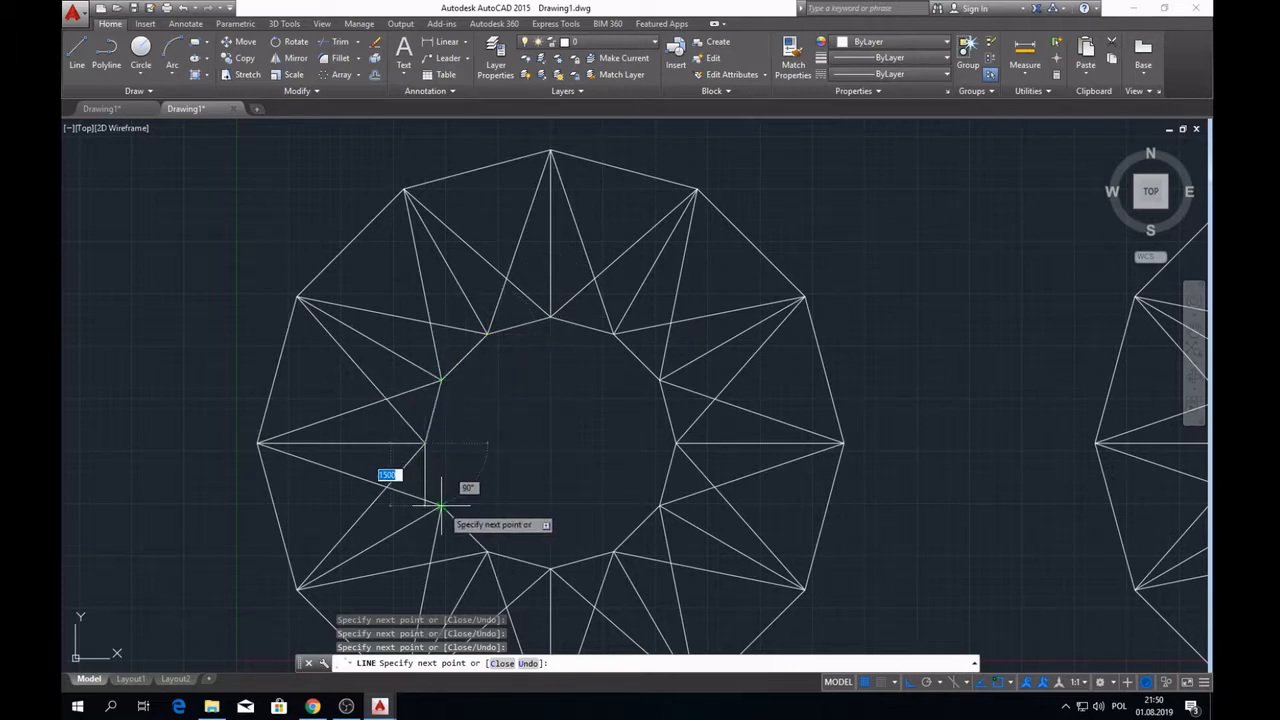
scroll(390, 460, down, 6)
key(Escape)
- Copy the leftmost figure's inner twelve-sided outline into the other figures, using the outer outline's topmost vertex as base point and matching vertices as targets
scroll(400, 460, up, 4)
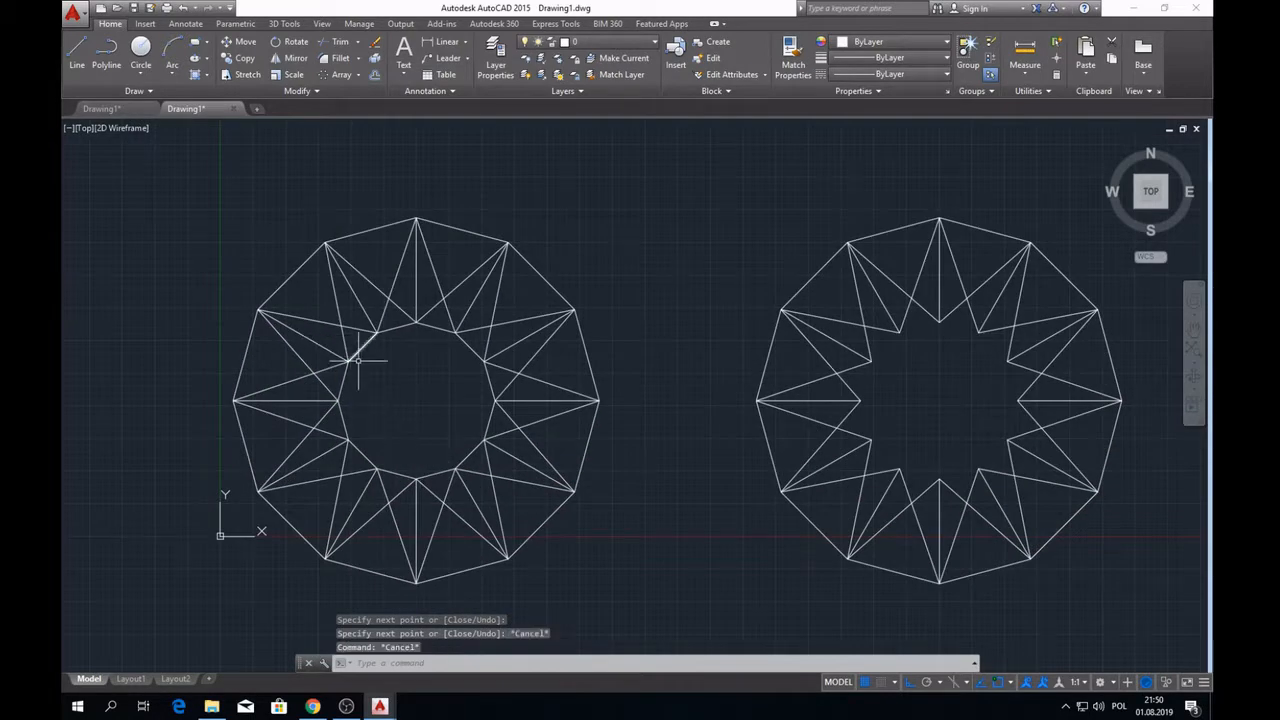
click(305, 295)
click(510, 490)
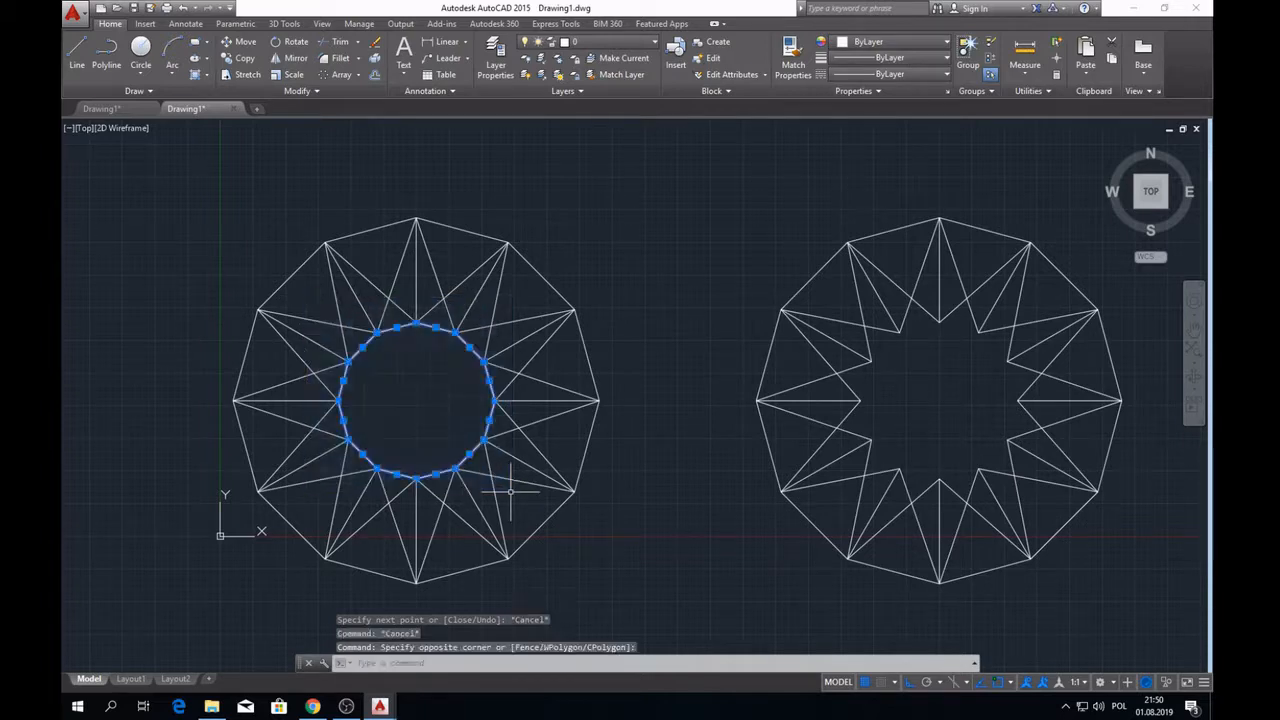
click(230, 58)
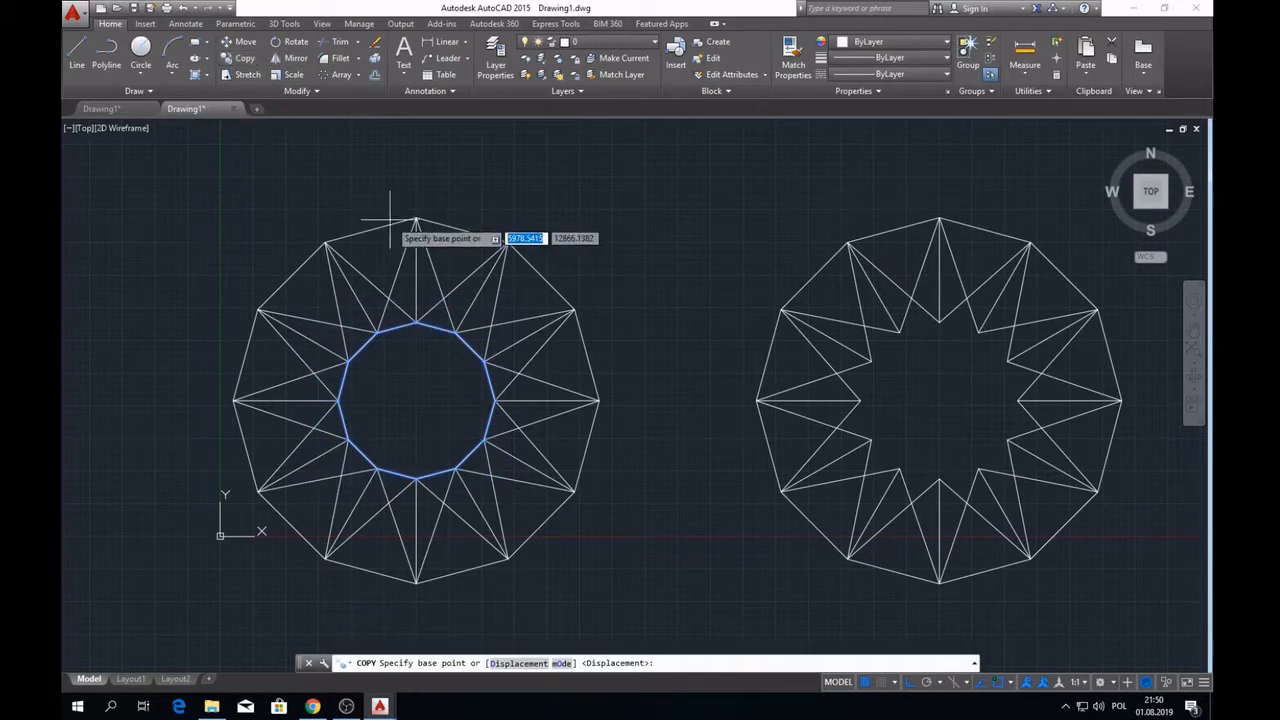
click(416, 218)
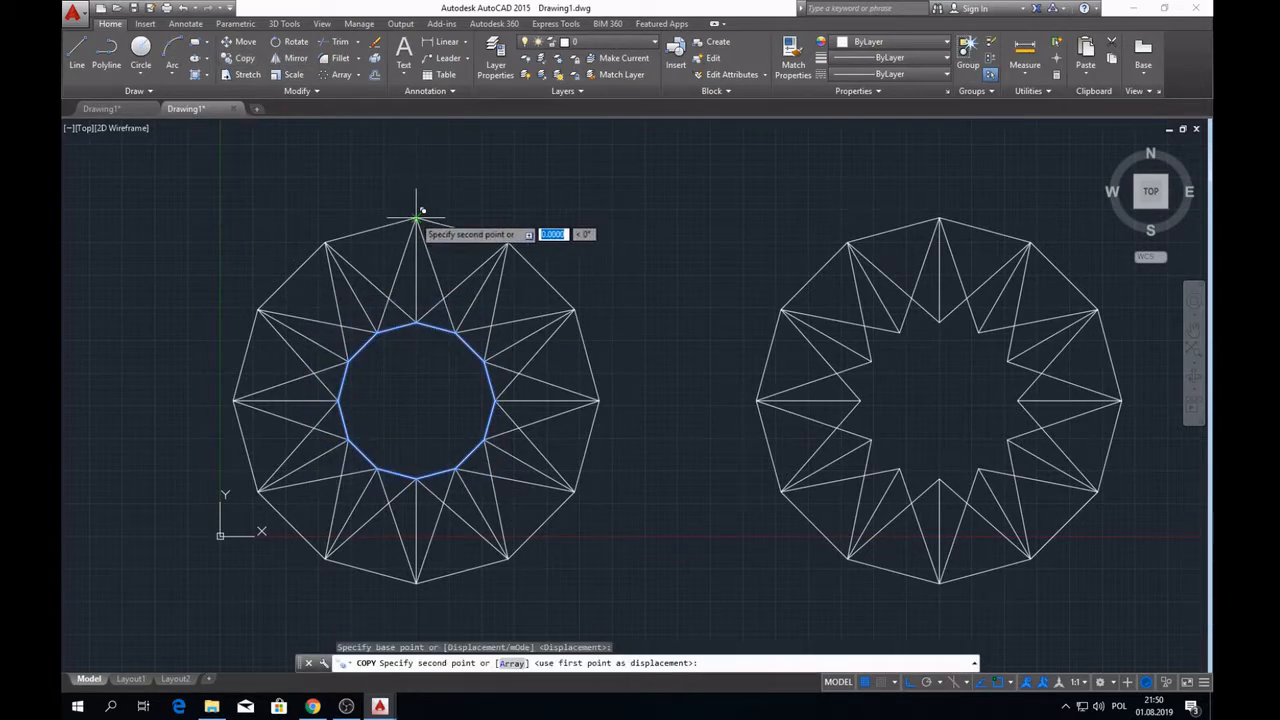
click(938, 217)
scroll(600, 300, down, 4)
scroll(940, 300, up, 2)
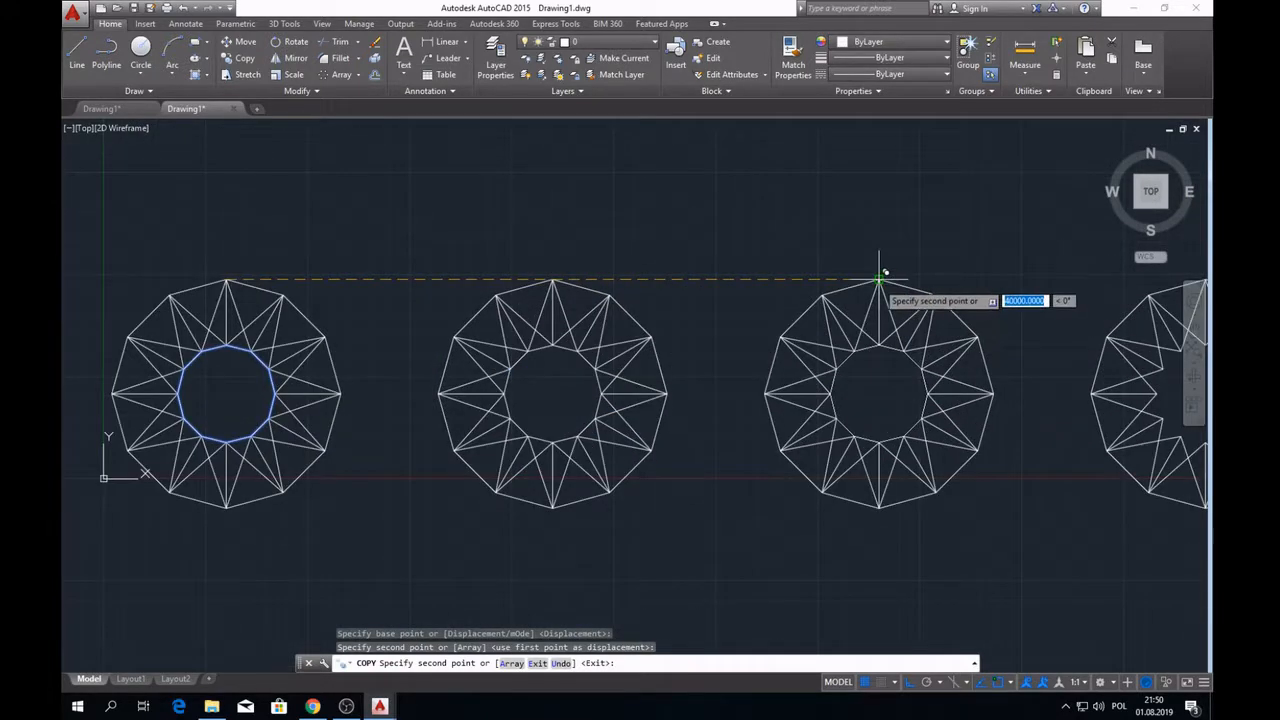
click(880, 281)
scroll(870, 300, down, 3)
scroll(900, 320, up, 5)
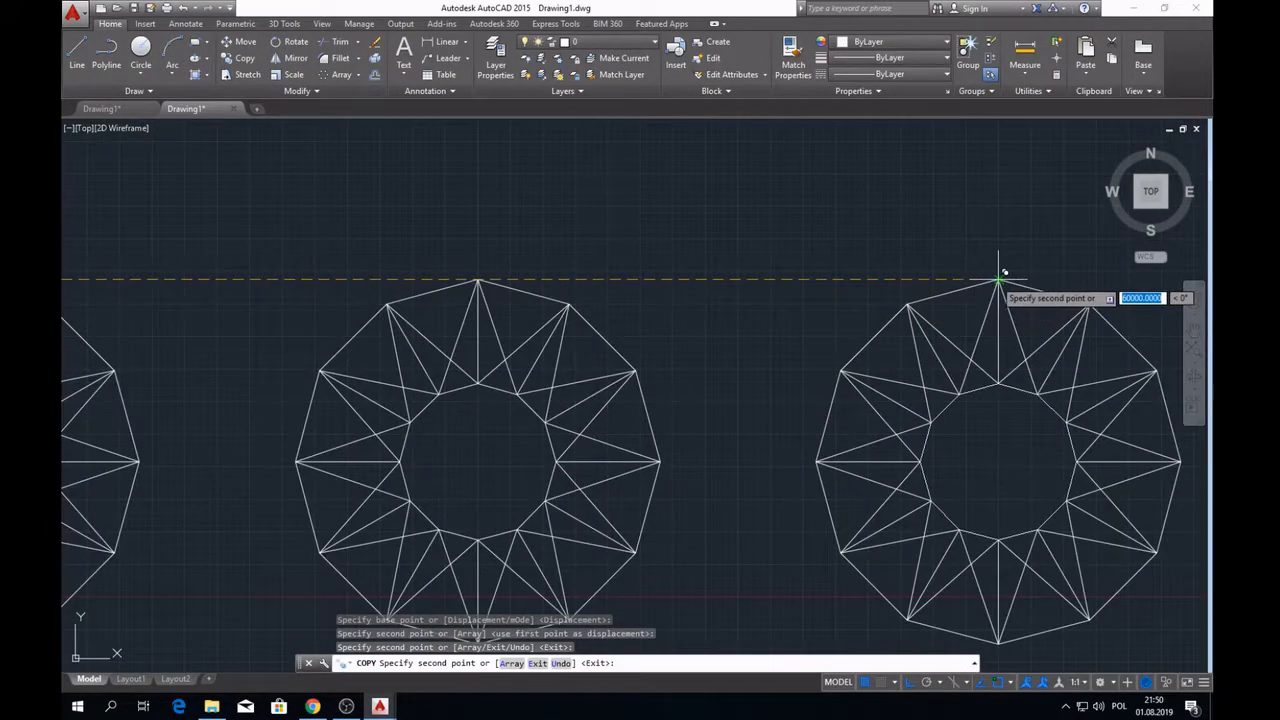
click(998, 280)
scroll(625, 350, down, 2)
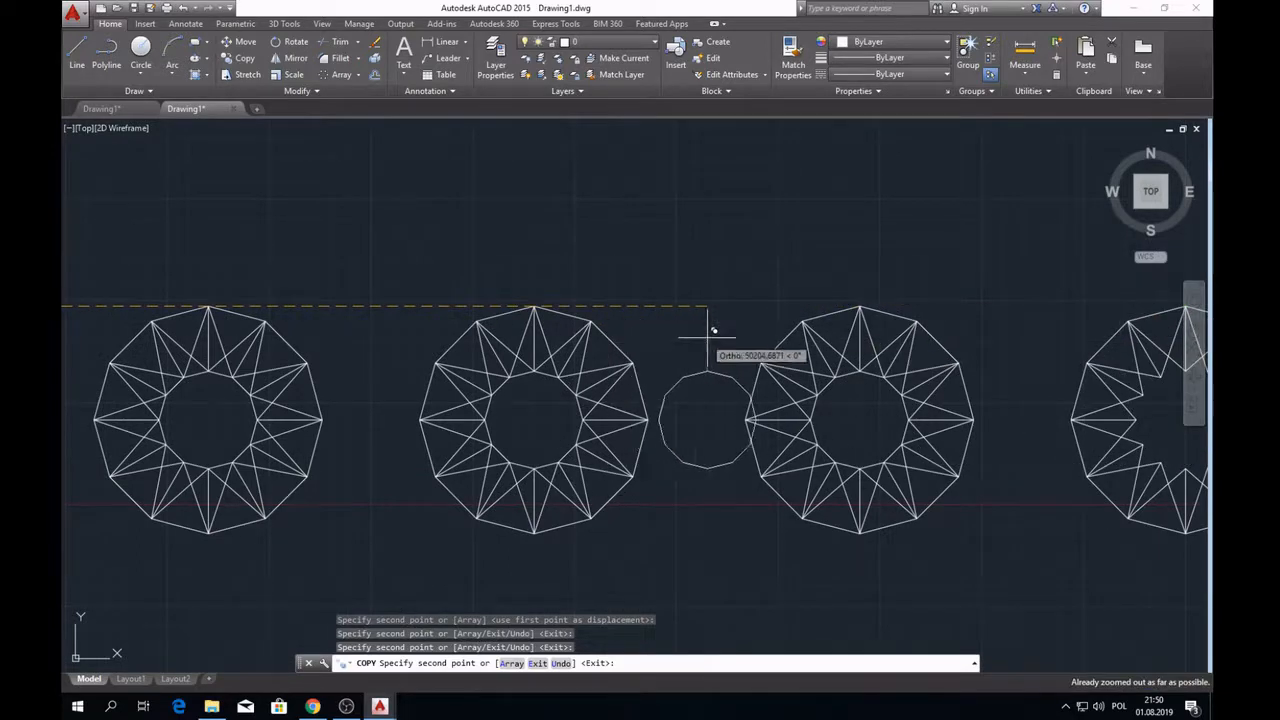
middle_drag(638, 321, 443, 306)
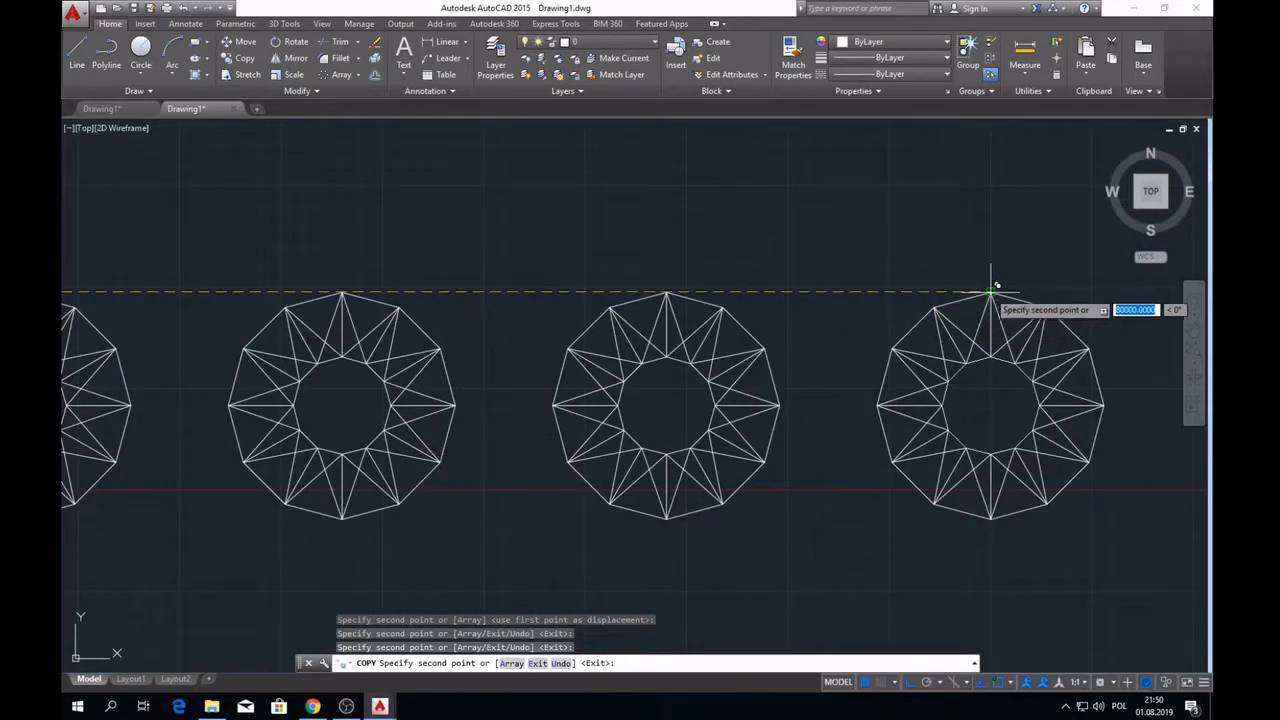
scroll(982, 320, down, 1)
key(Escape)
scroll(441, 352, up, 2)
scroll(785, 323, down, 2)
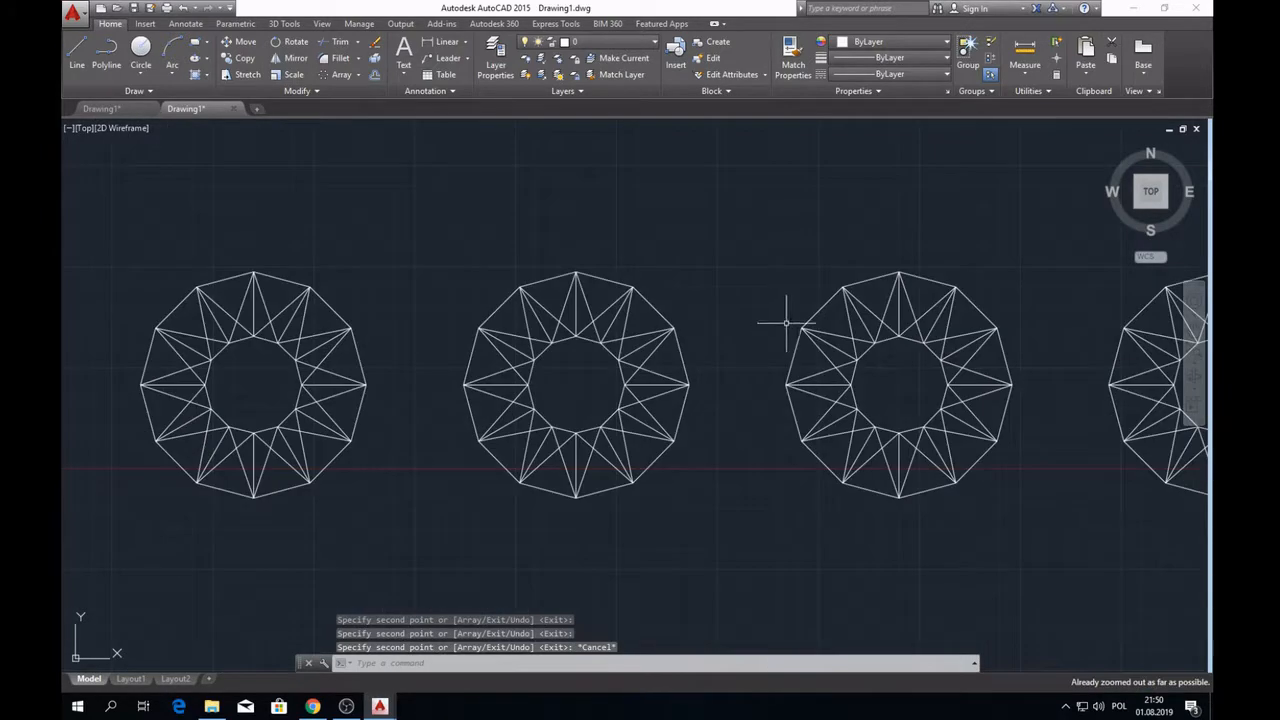
click(422, 252)
click(738, 543)
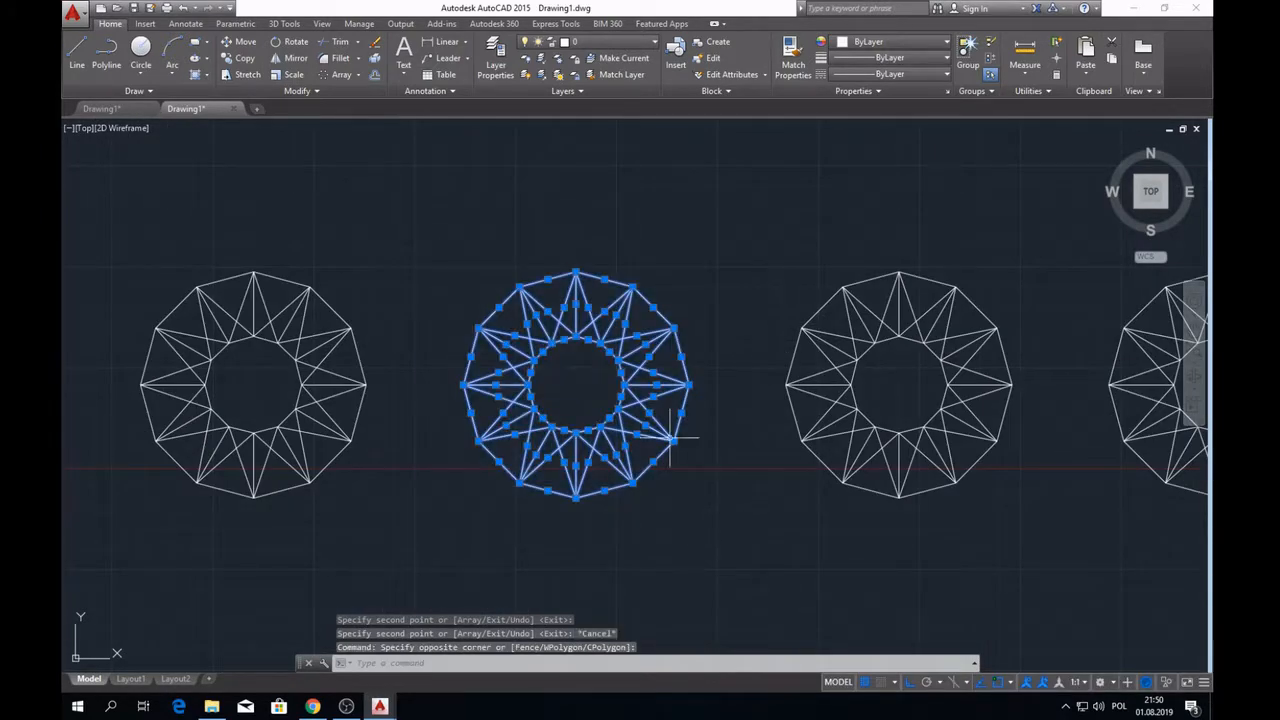
click(294, 80)
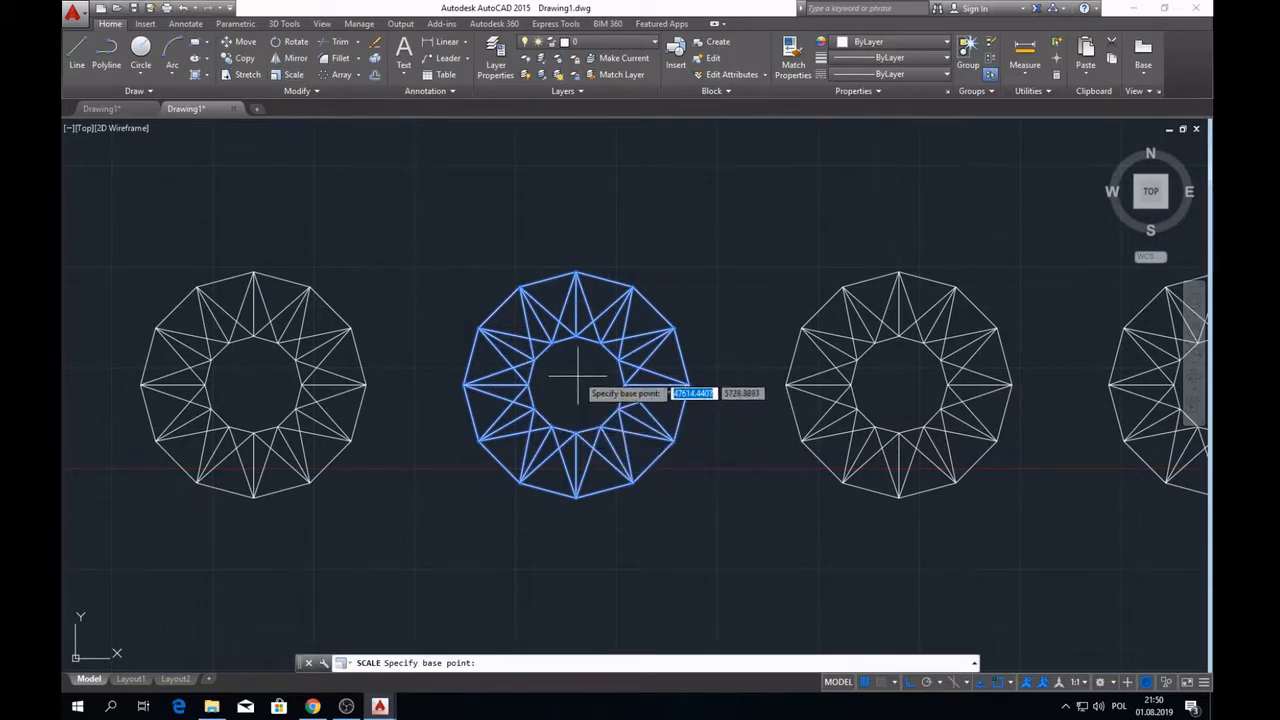
key(Escape)
click(84, 57)
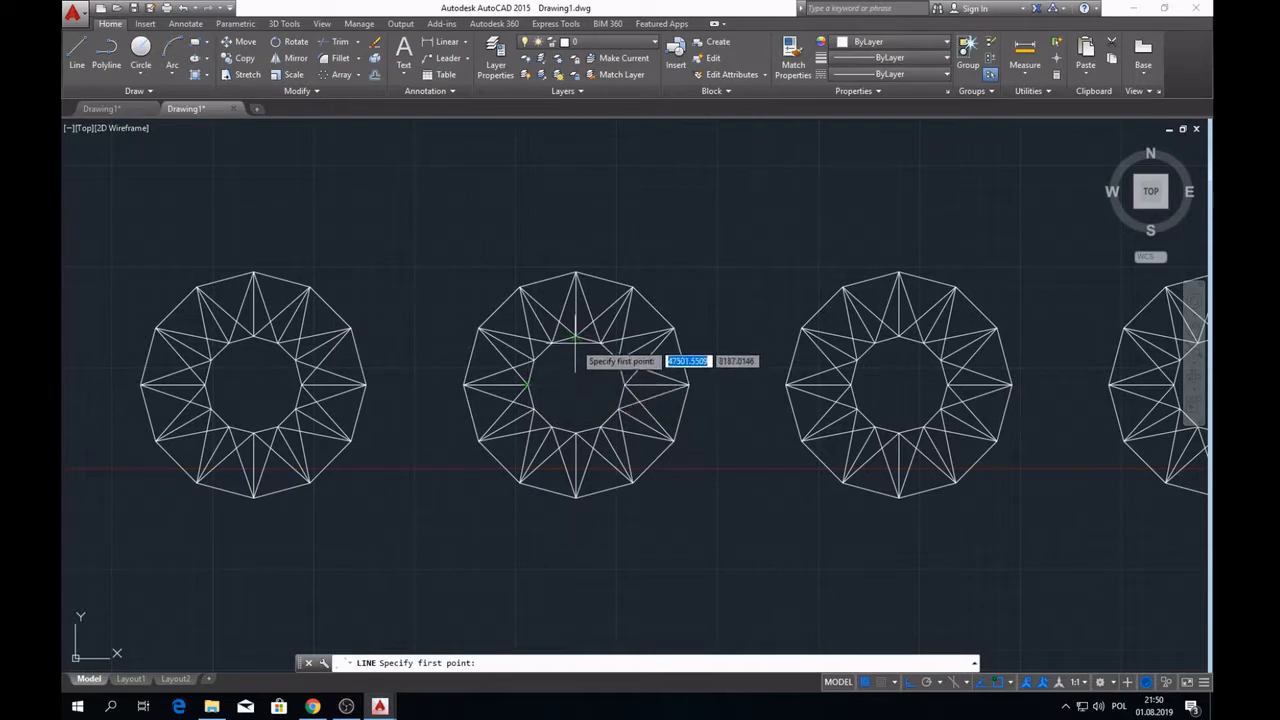
scroll(690, 400, up, 2)
scroll(462, 382, down, 2)
key(Escape)
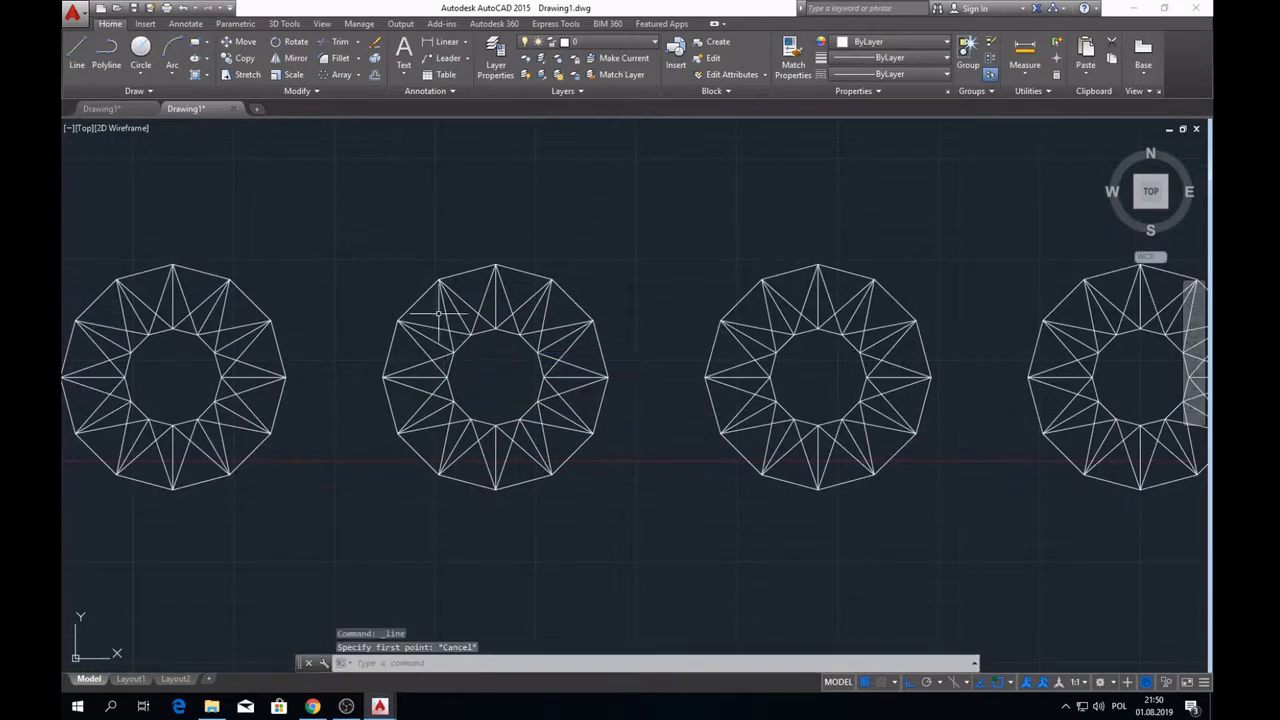
click(343, 214)
click(637, 539)
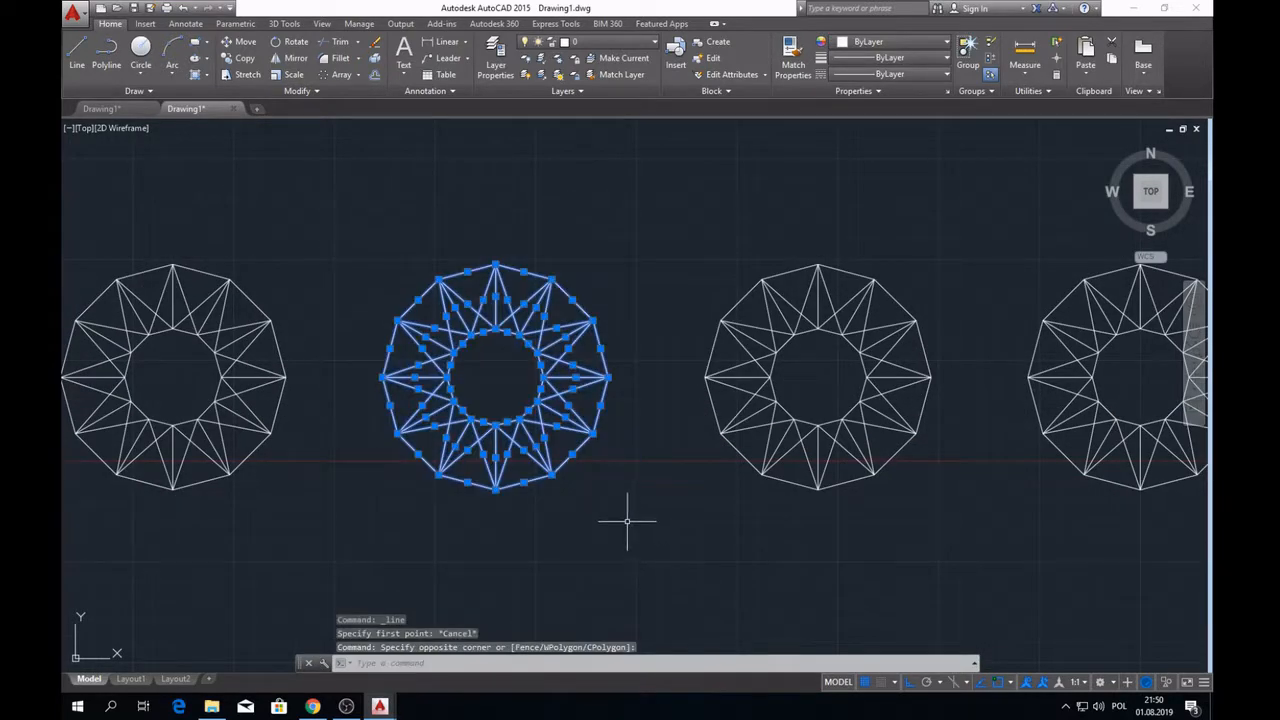
- Draw two crossing diagonals between opposite inner-outline vertices of the second figure from the left to mark its centre
click(80, 47)
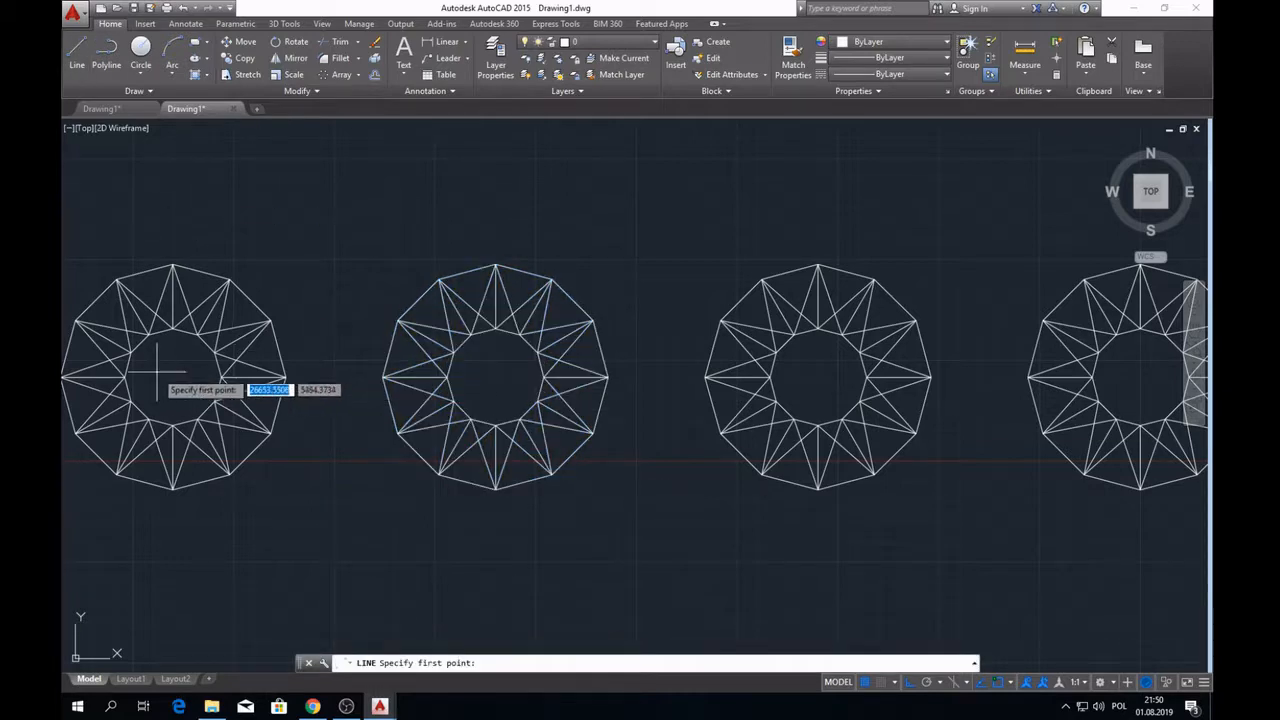
click(130, 354)
scroll(125, 358, up, 6)
click(499, 450)
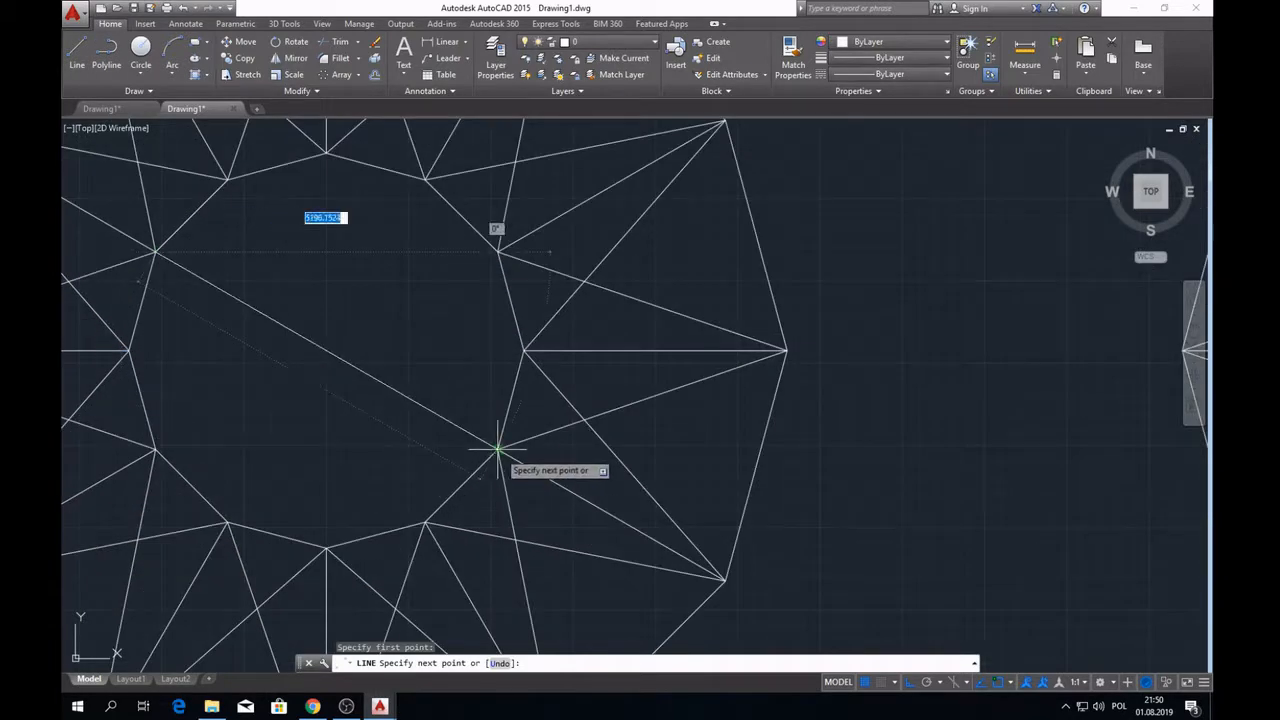
key(Escape)
click(82, 50)
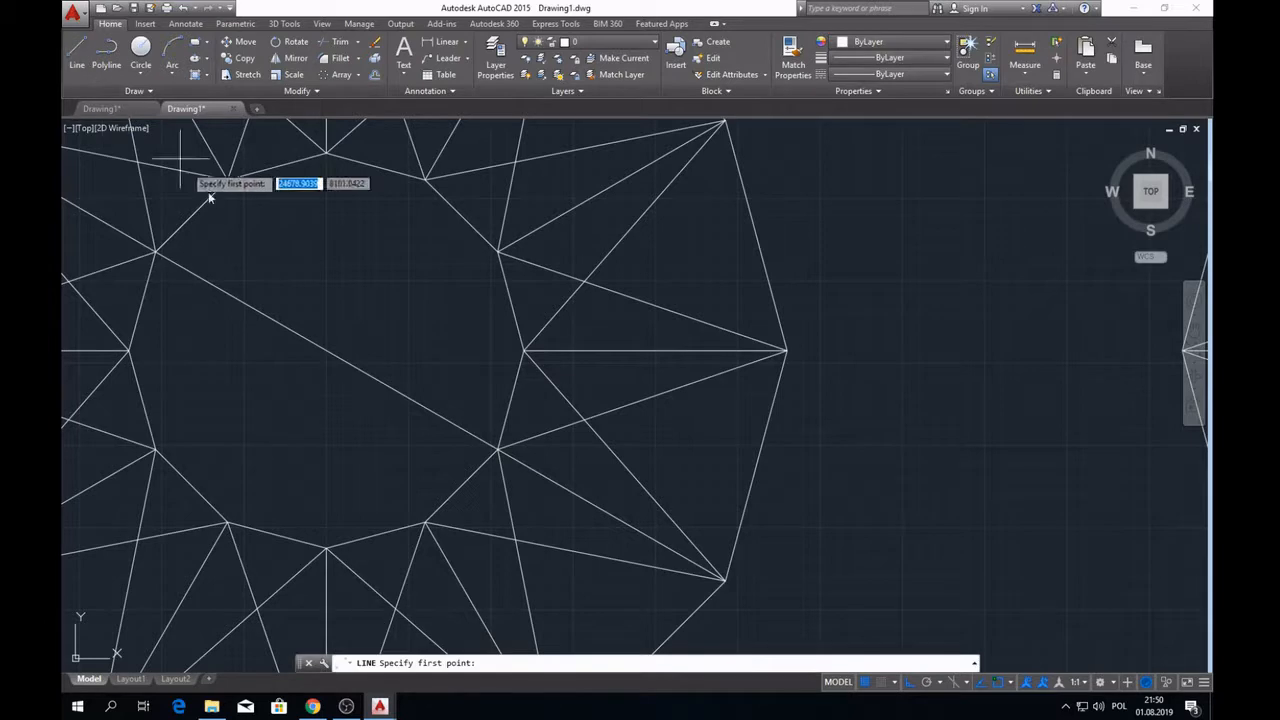
click(155, 450)
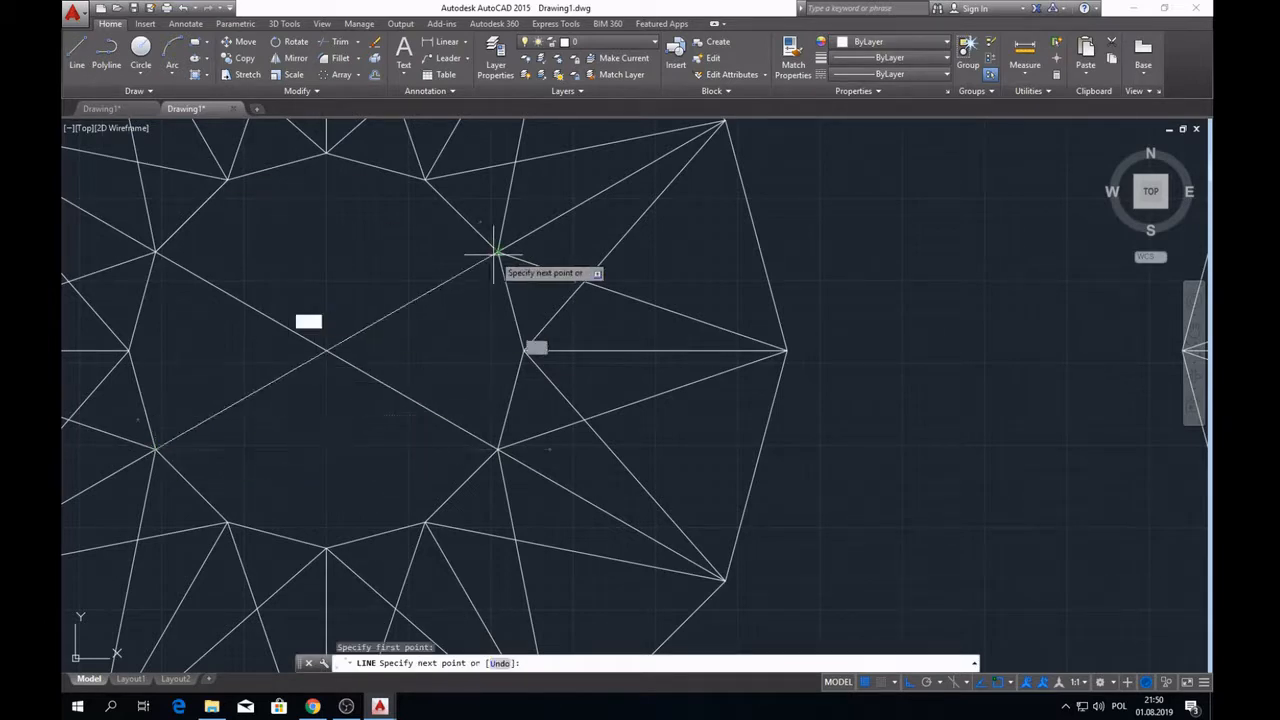
click(498, 253)
key(Escape)
key(Escape)
- Copy the second figure's two crossing diagonals into the other four figures, using the outer outline's topmost vertex as base point and matching vertices as targets
scroll(452, 331, down, 4)
click(438, 318)
click(429, 357)
click(423, 343)
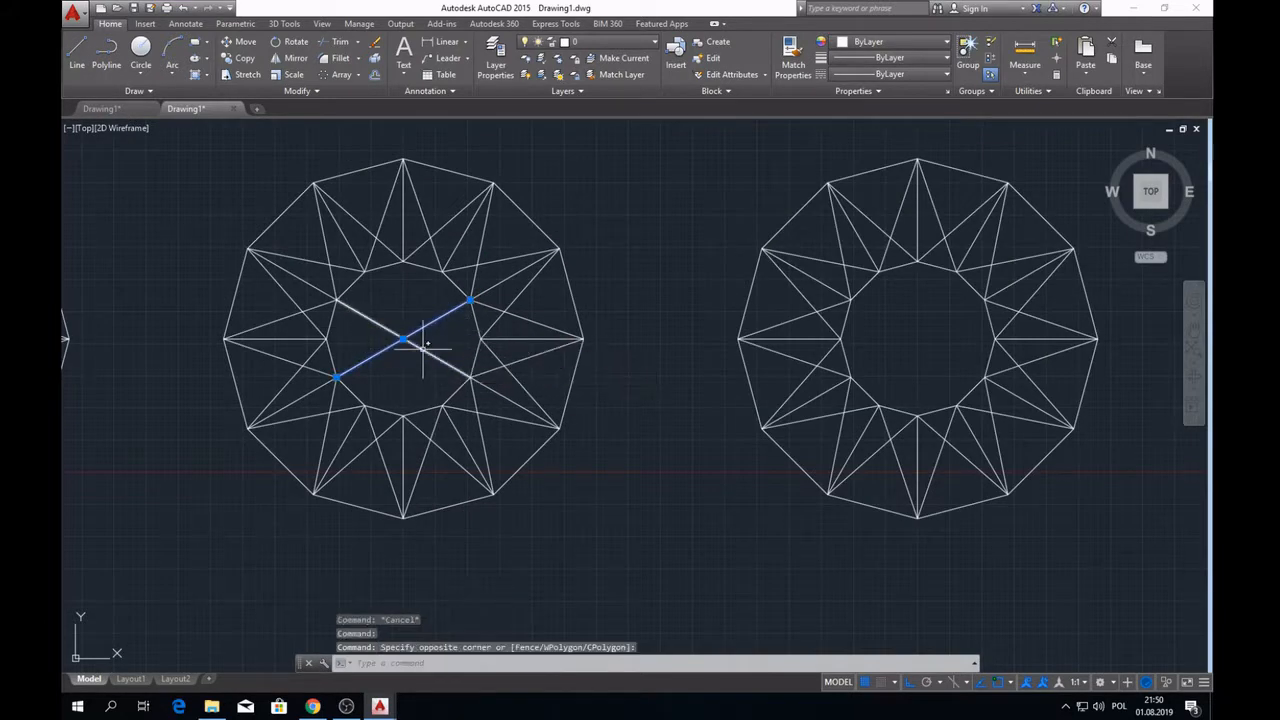
click(245, 60)
click(403, 160)
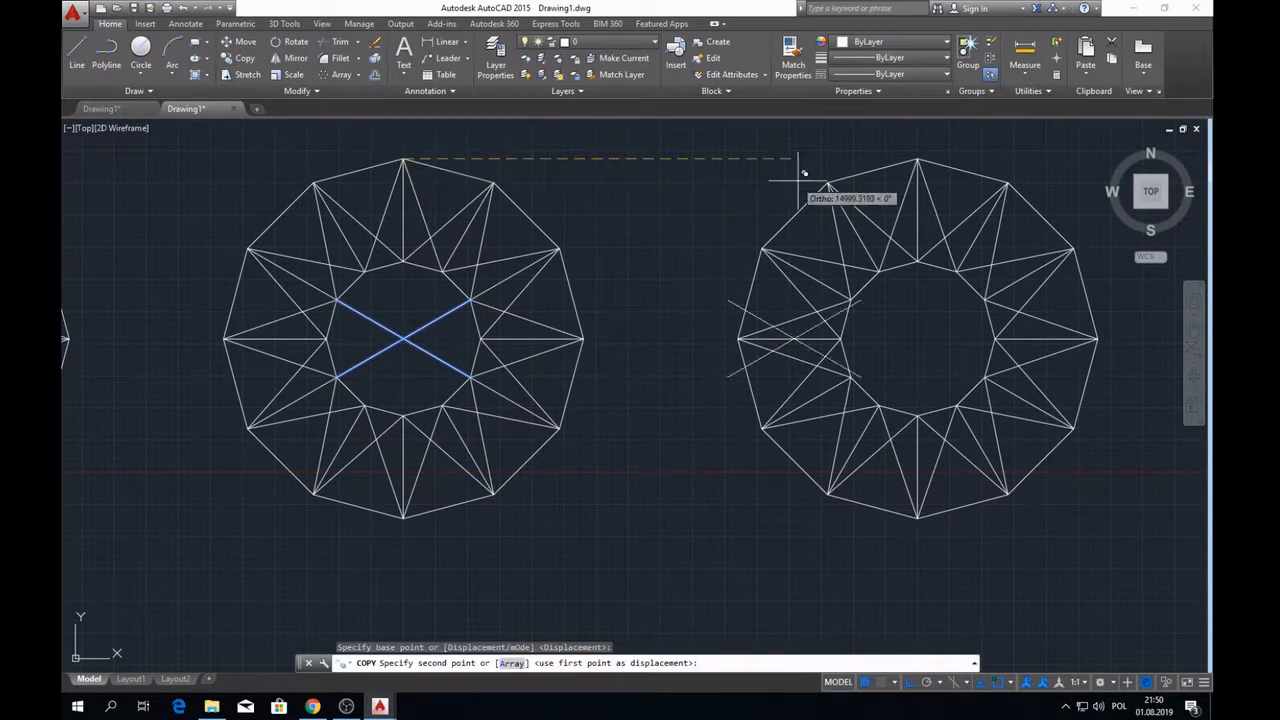
click(918, 158)
scroll(452, 394, down, 4)
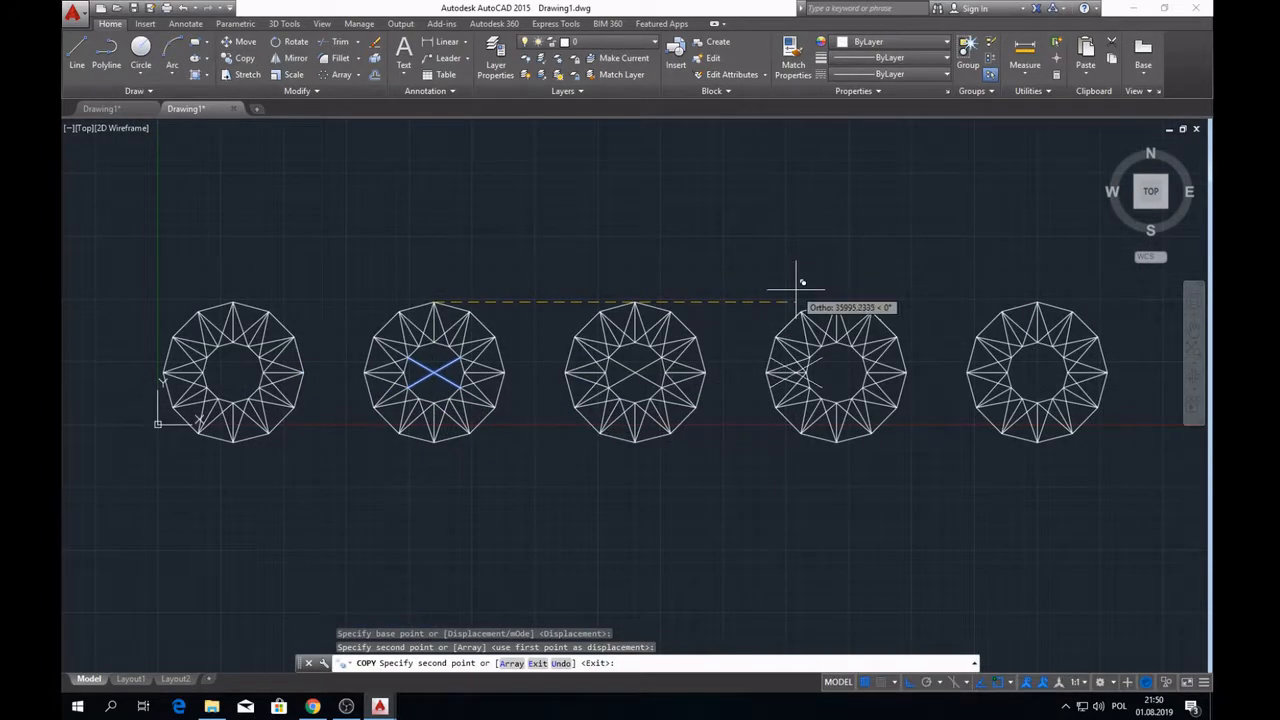
click(234, 300)
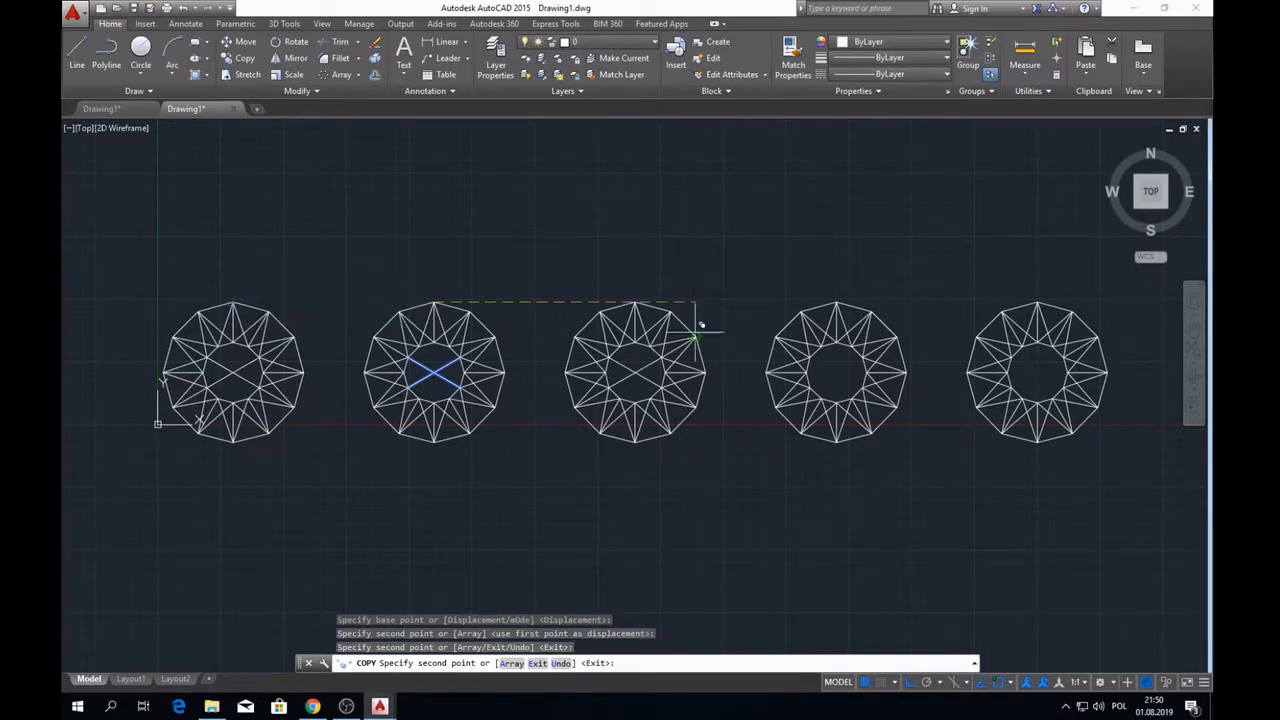
click(837, 301)
click(1037, 302)
key(Escape)
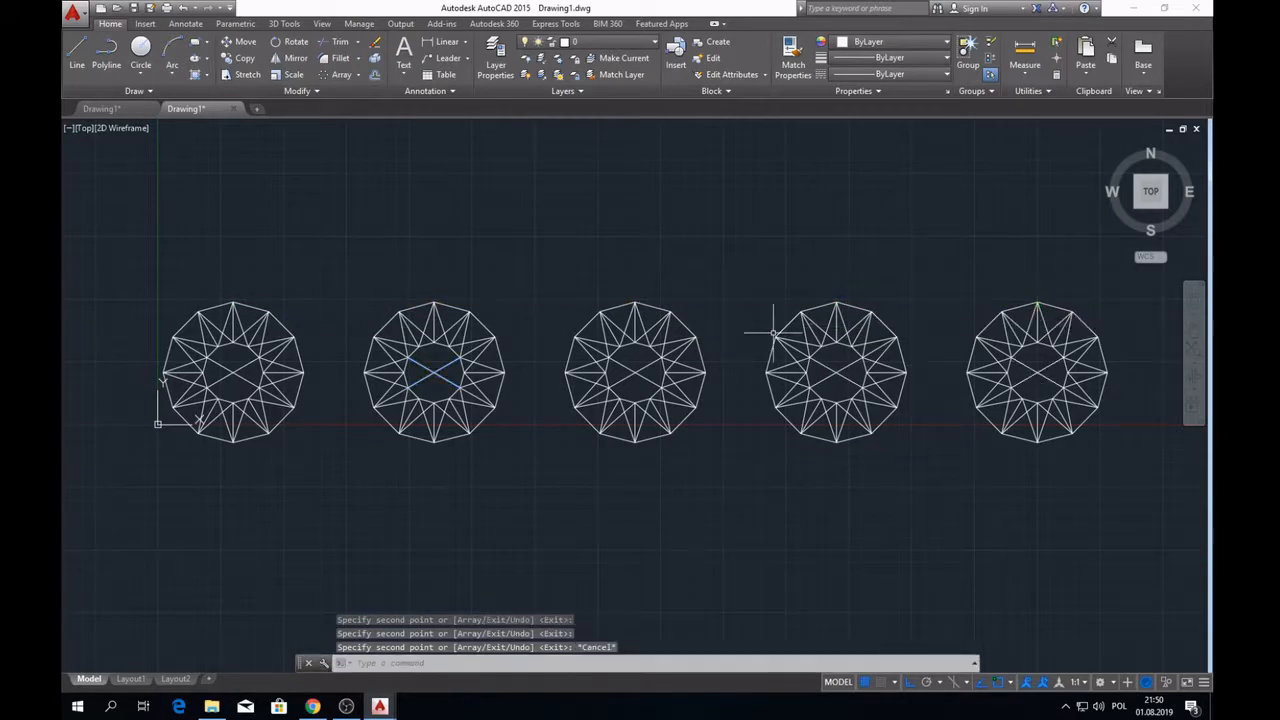
- Scale the whole second figure by a factor of 0.7 about the crossing of its centre diagonals
scroll(143, 351, up, 2)
scroll(470, 265, down, 2)
click(475, 255)
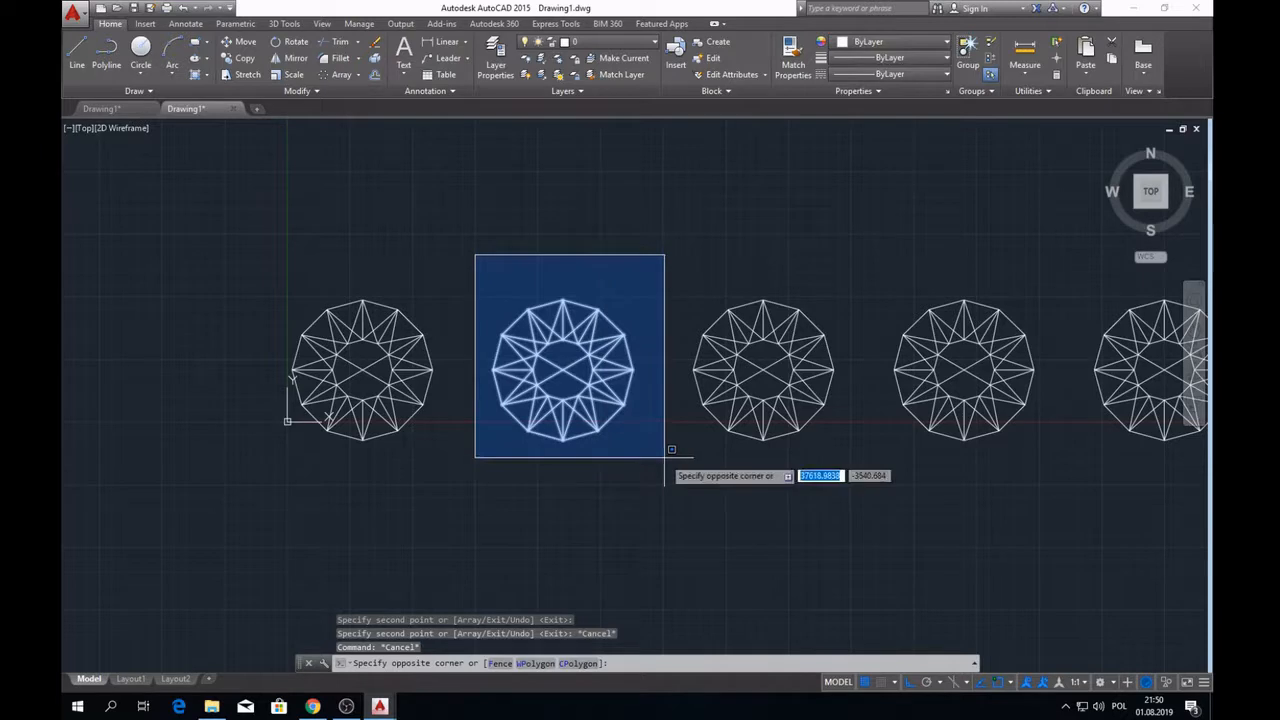
click(663, 455)
click(289, 80)
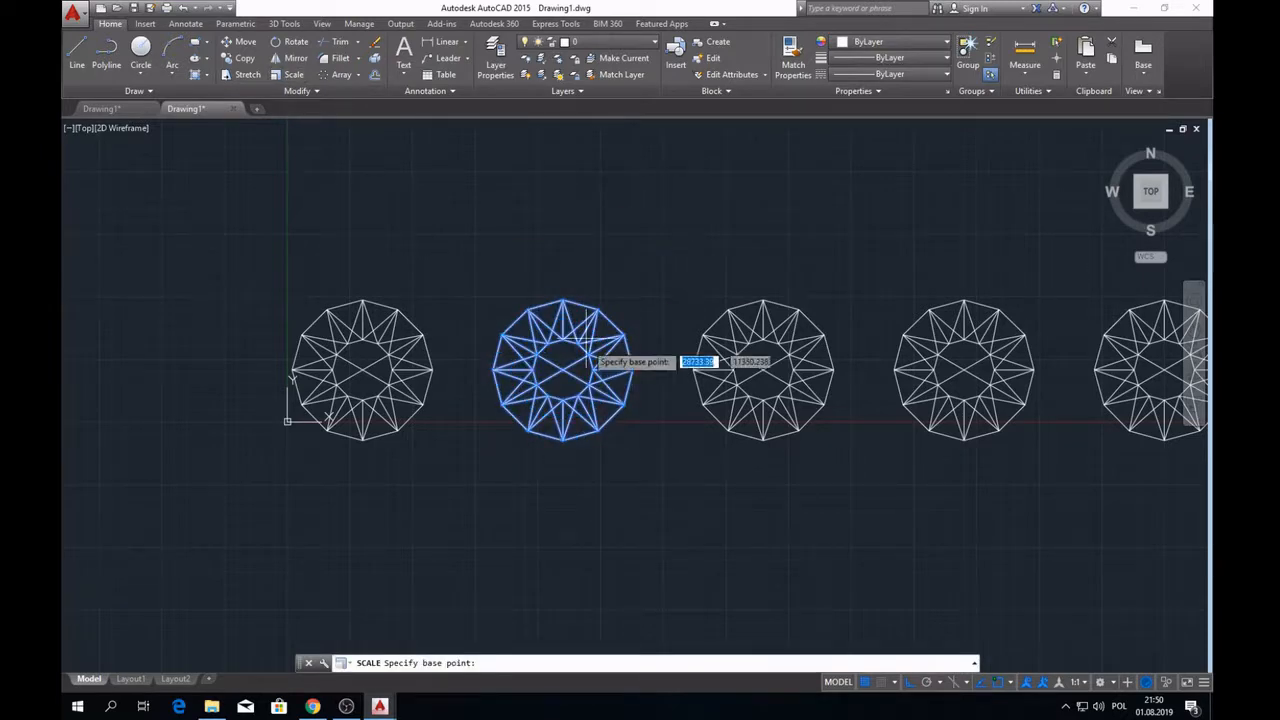
scroll(555, 360, up, 2)
click(570, 366)
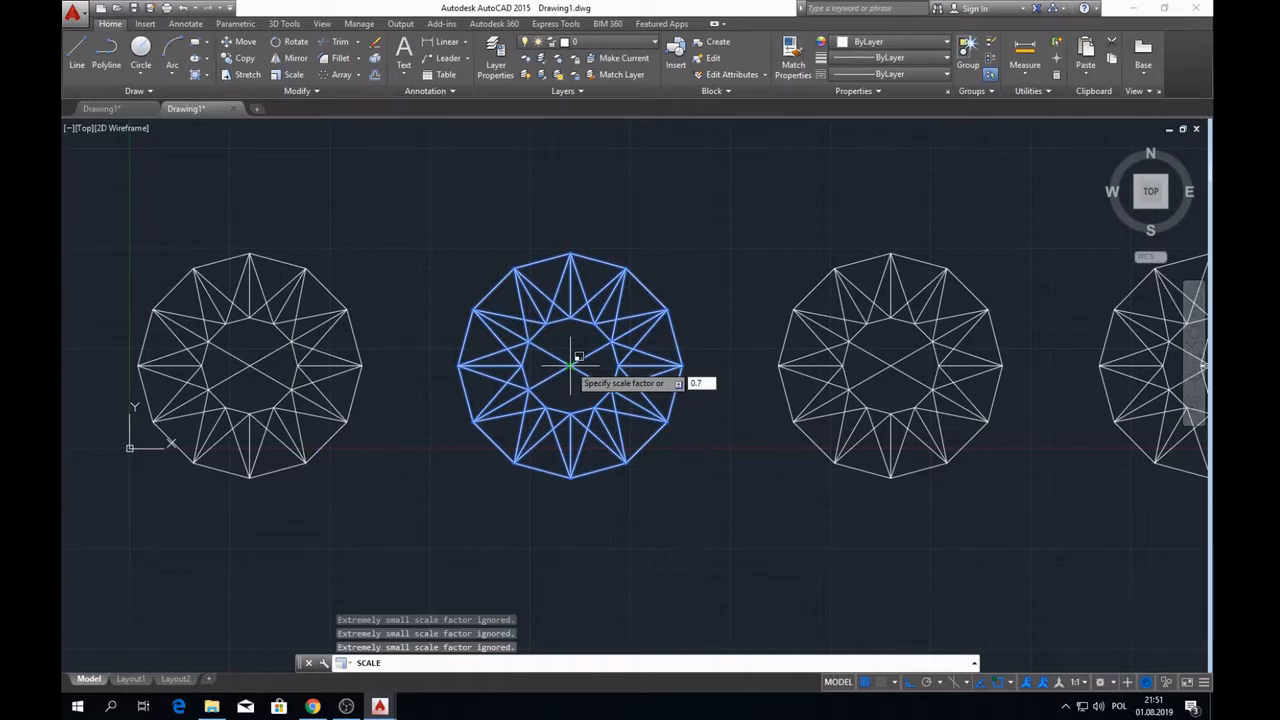
key(Return)
- Try scaling the whole third figure by a factor of 0.5 about the crossing of its centre diagonals
scroll(420, 400, down, 3)
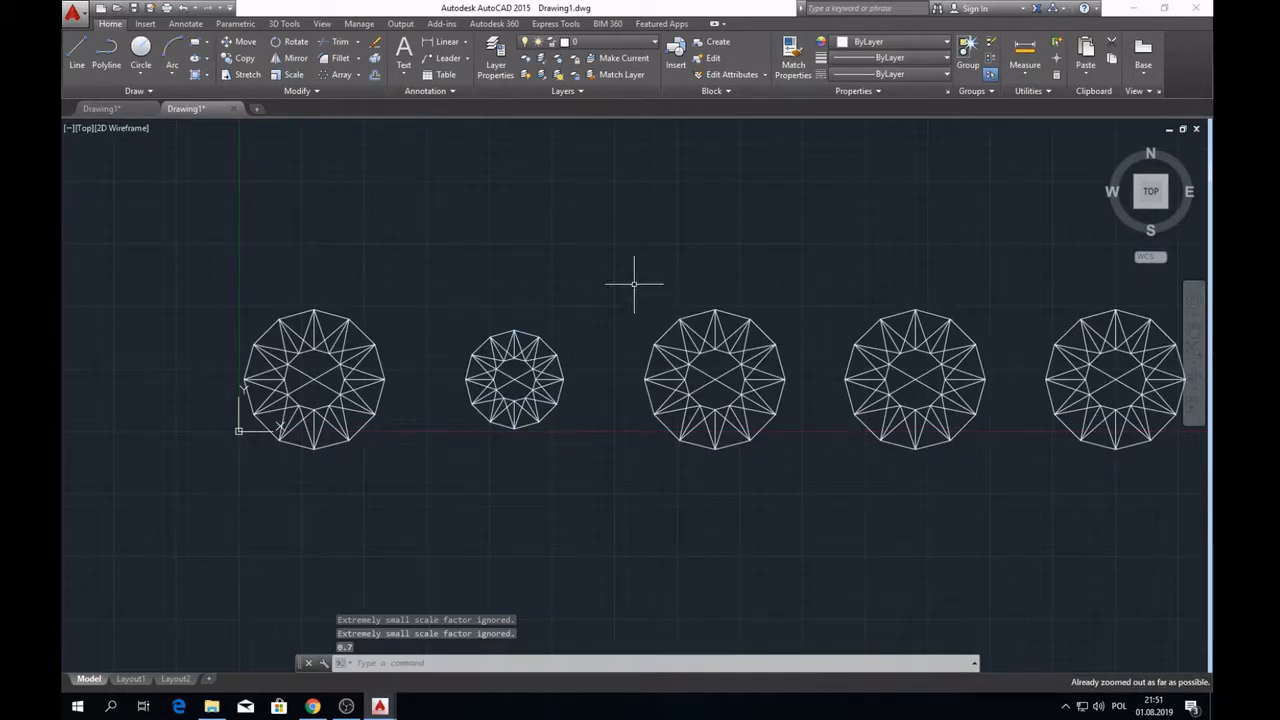
click(603, 278)
click(803, 480)
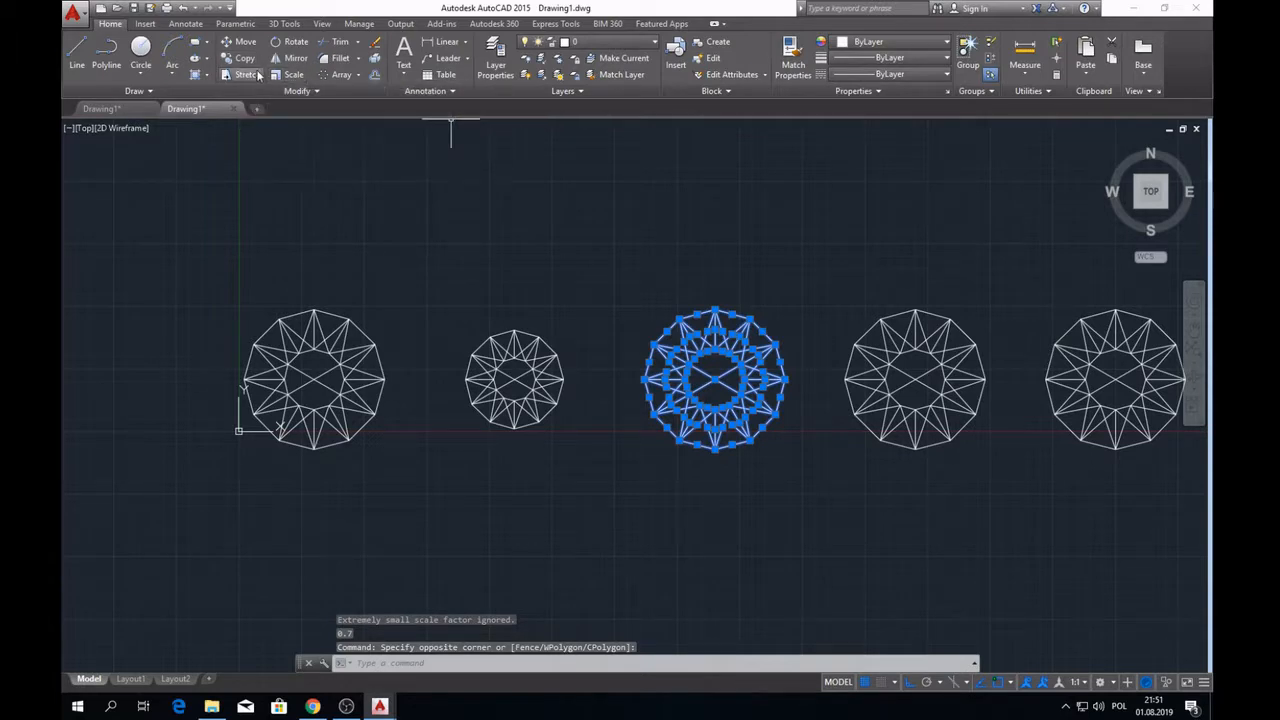
click(292, 75)
scroll(728, 384, up, 2)
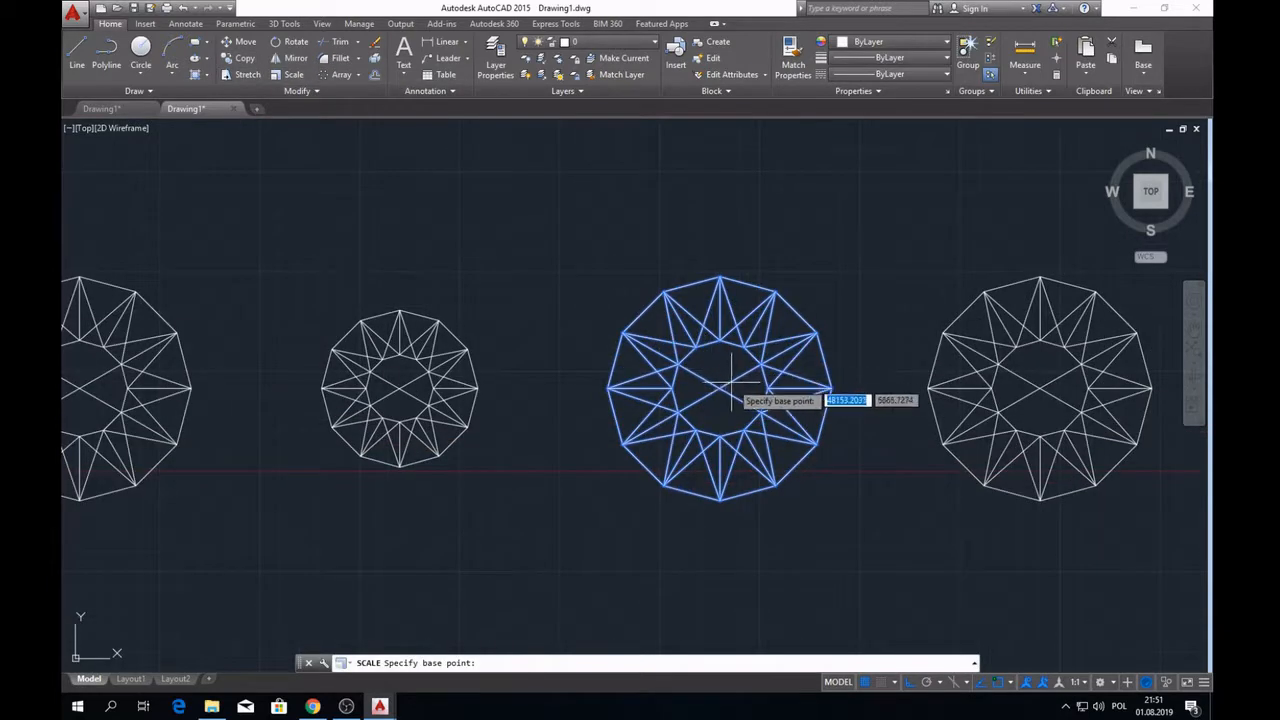
click(720, 386)
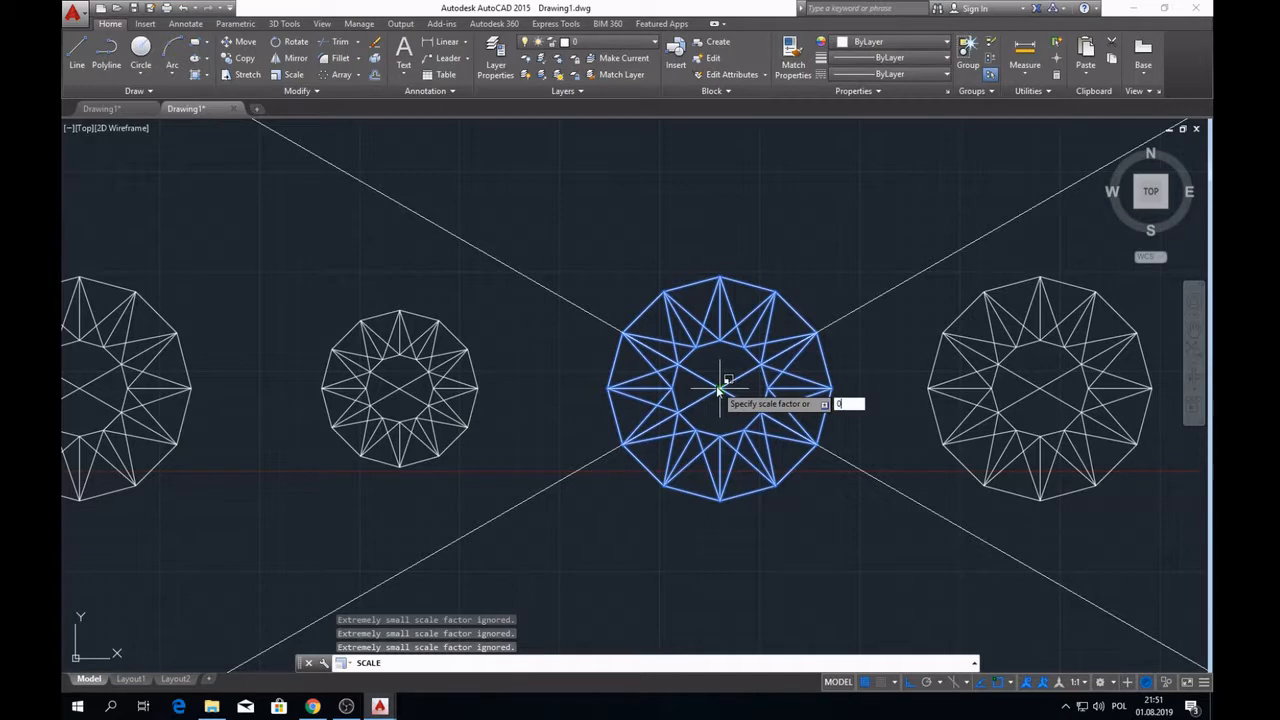
text(0.5)
key(Return)
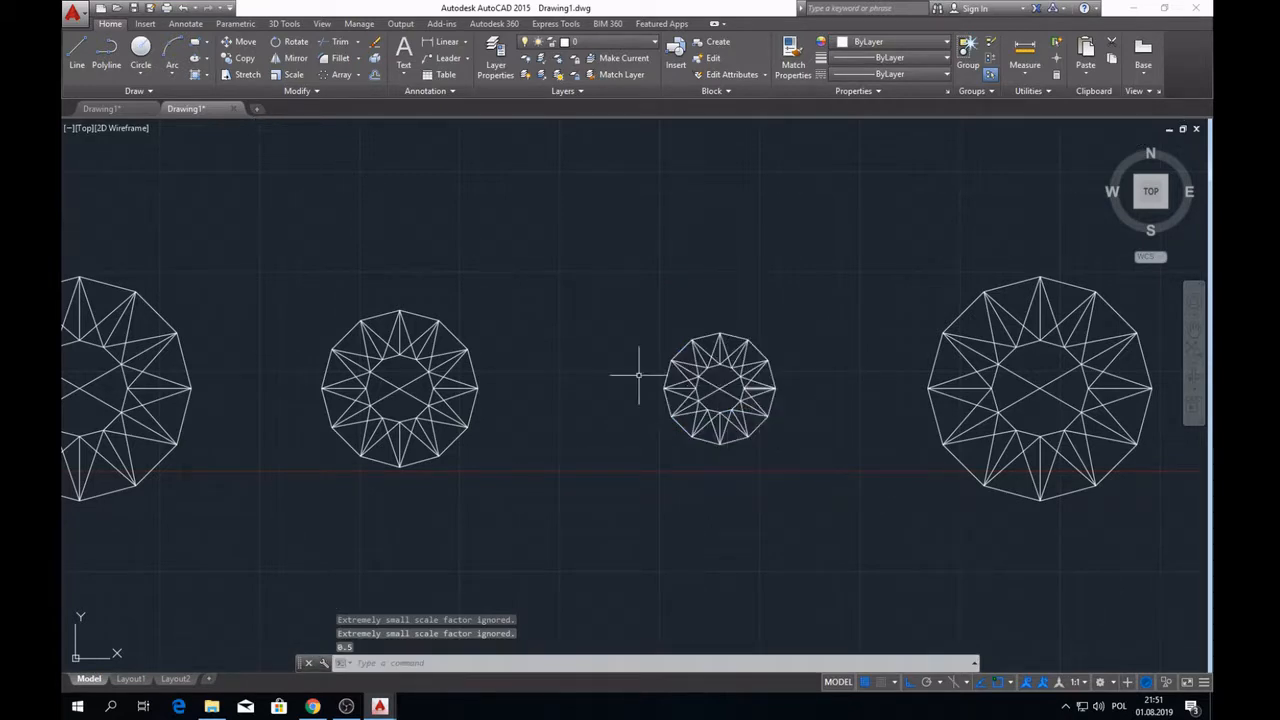
- Undo the 0.5 scaling of the third figure and clear the selection
scroll(679, 401, down, 3)
scroll(679, 401, up, 3)
click(437, 257)
click(733, 536)
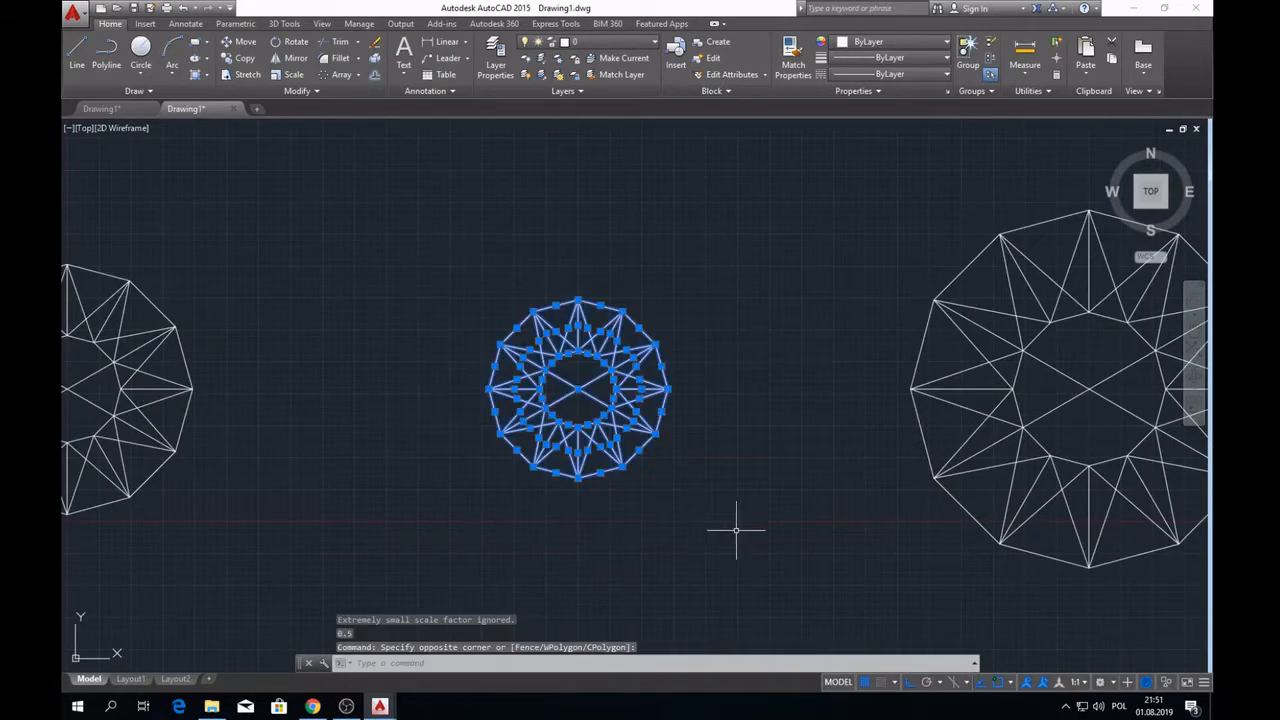
click(184, 8)
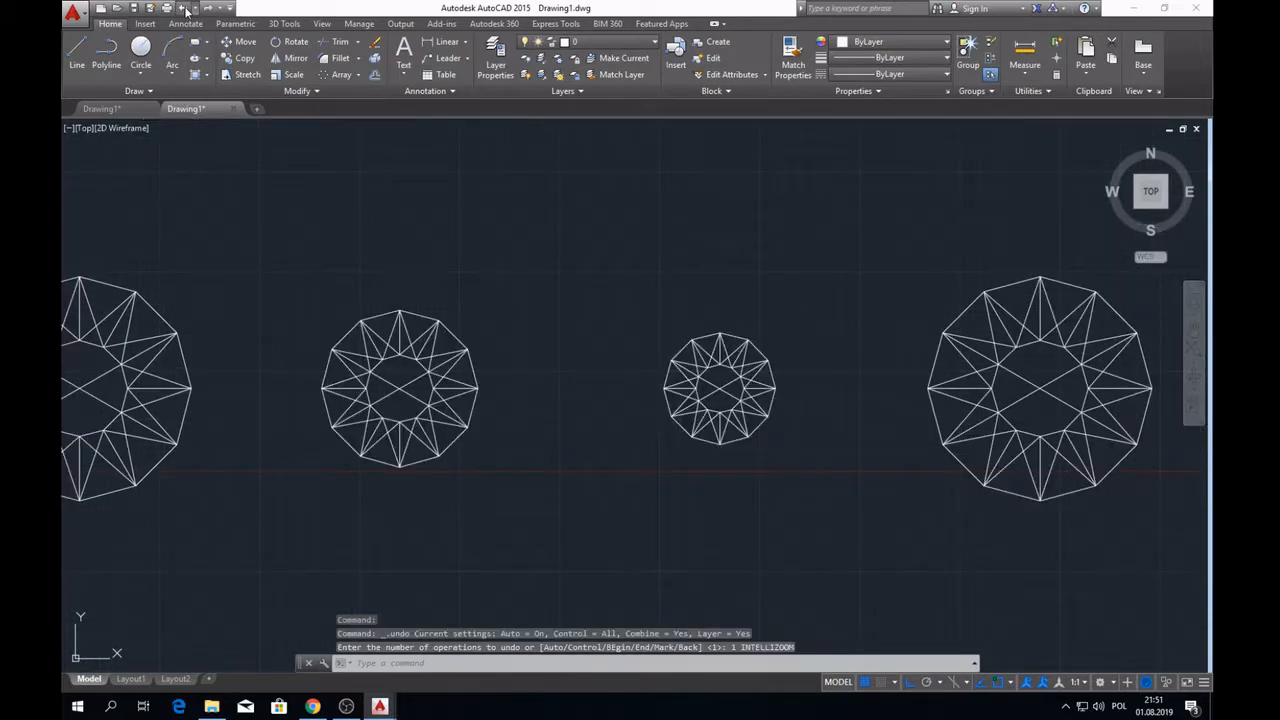
click(184, 8)
click(652, 270)
key(Escape)
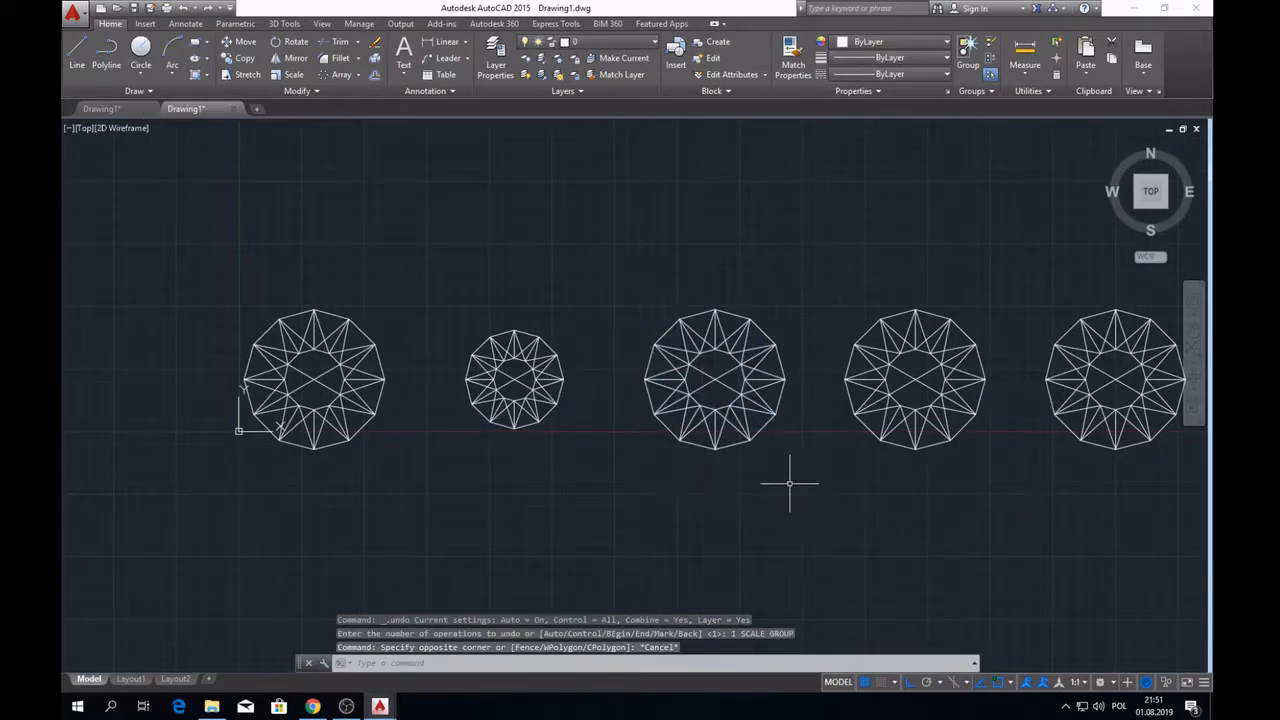
- Scale the whole third figure by a factor of 0.7 about the crossing of its centre diagonals
click(613, 286)
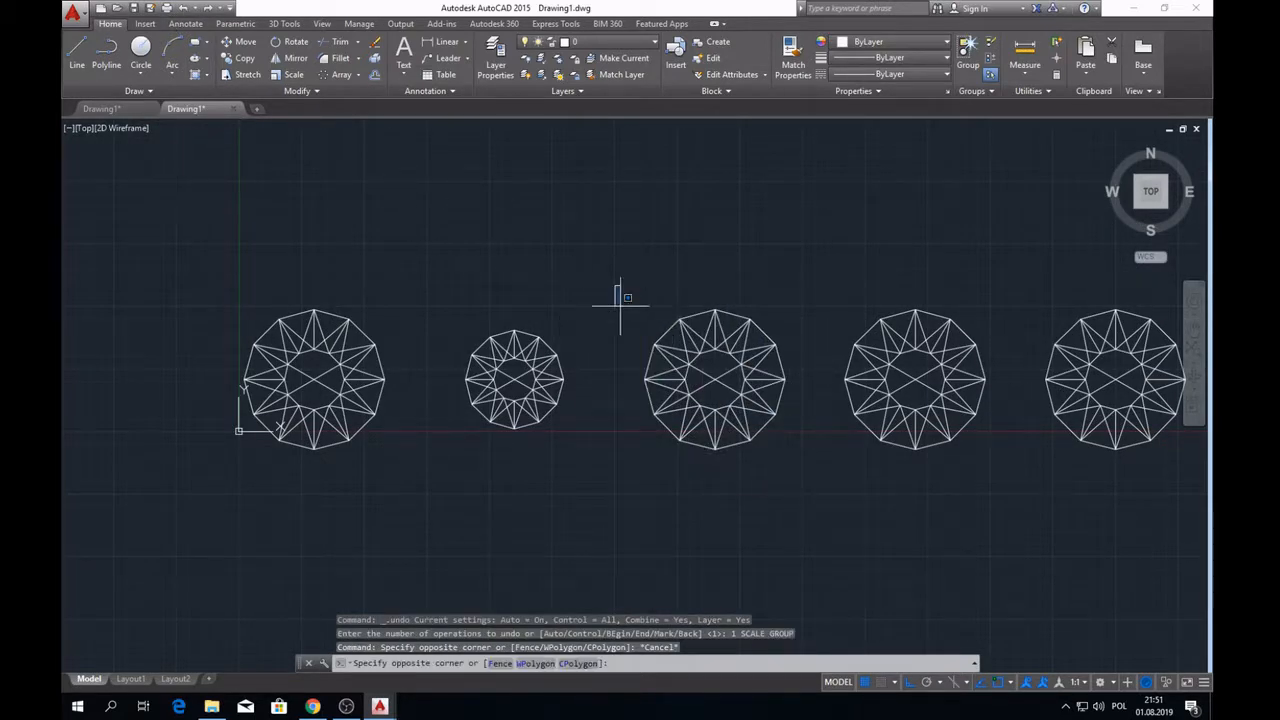
click(798, 480)
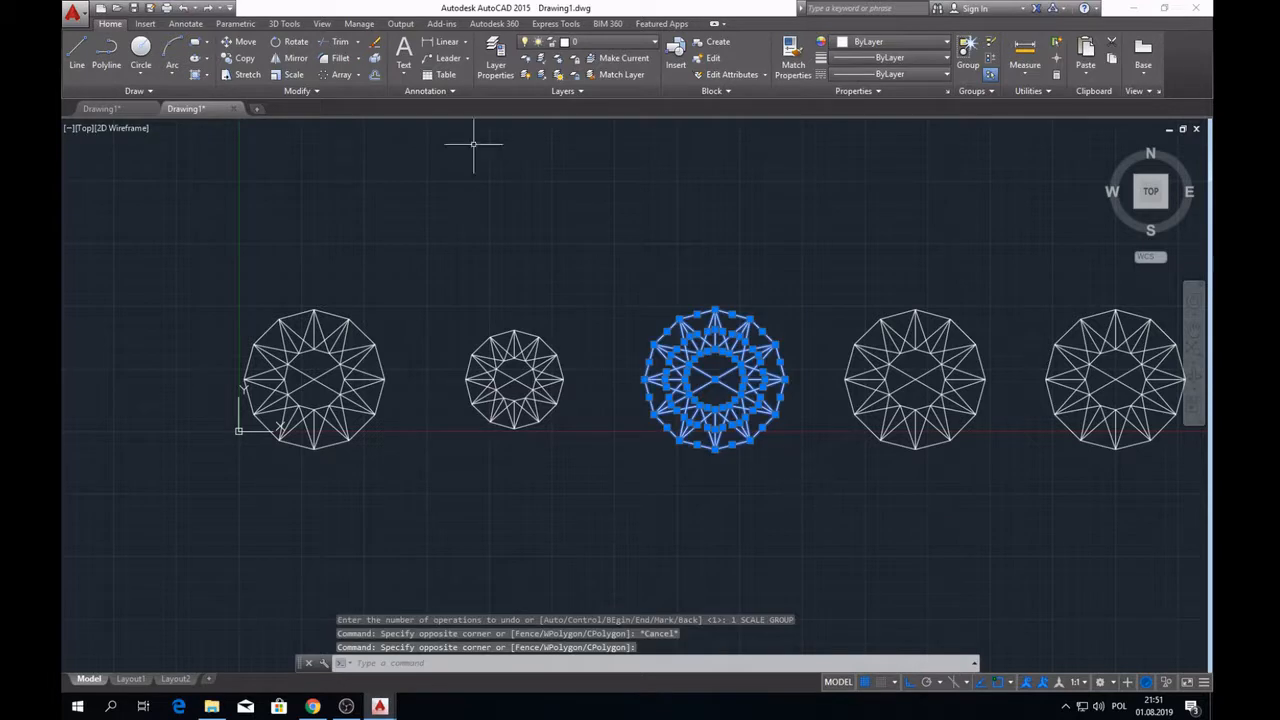
click(282, 80)
scroll(715, 385, up, 4)
click(705, 355)
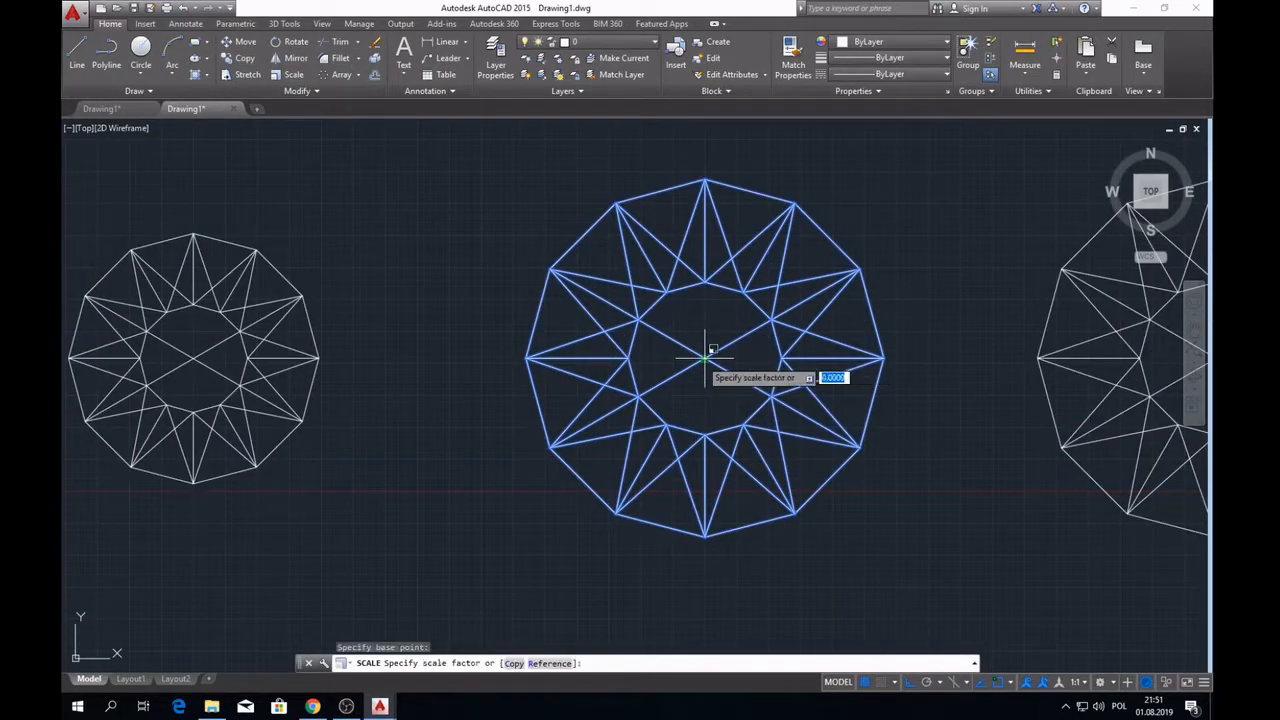
text(0.7)
key(Return)
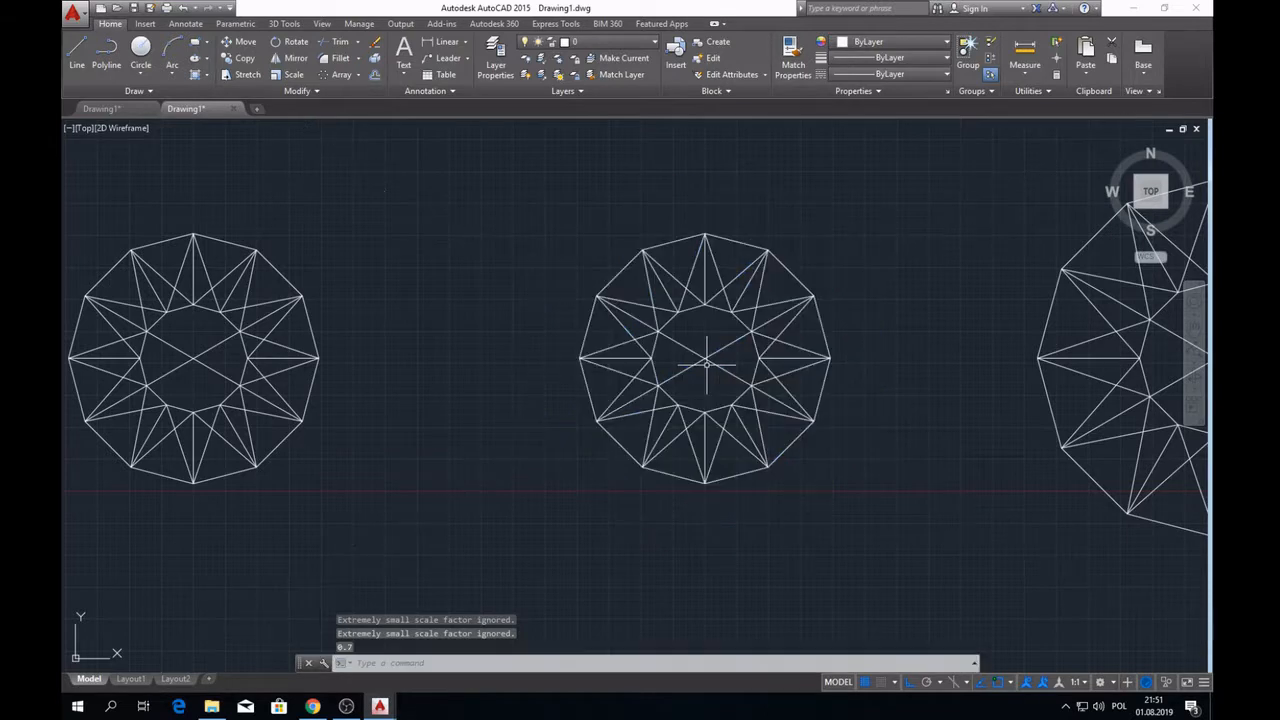
- Scale the whole fourth figure by a factor of 0.6 about the crossing of its centre diagonals
scroll(651, 371, down, 5)
scroll(731, 390, up, 2)
scroll(731, 390, down, 2)
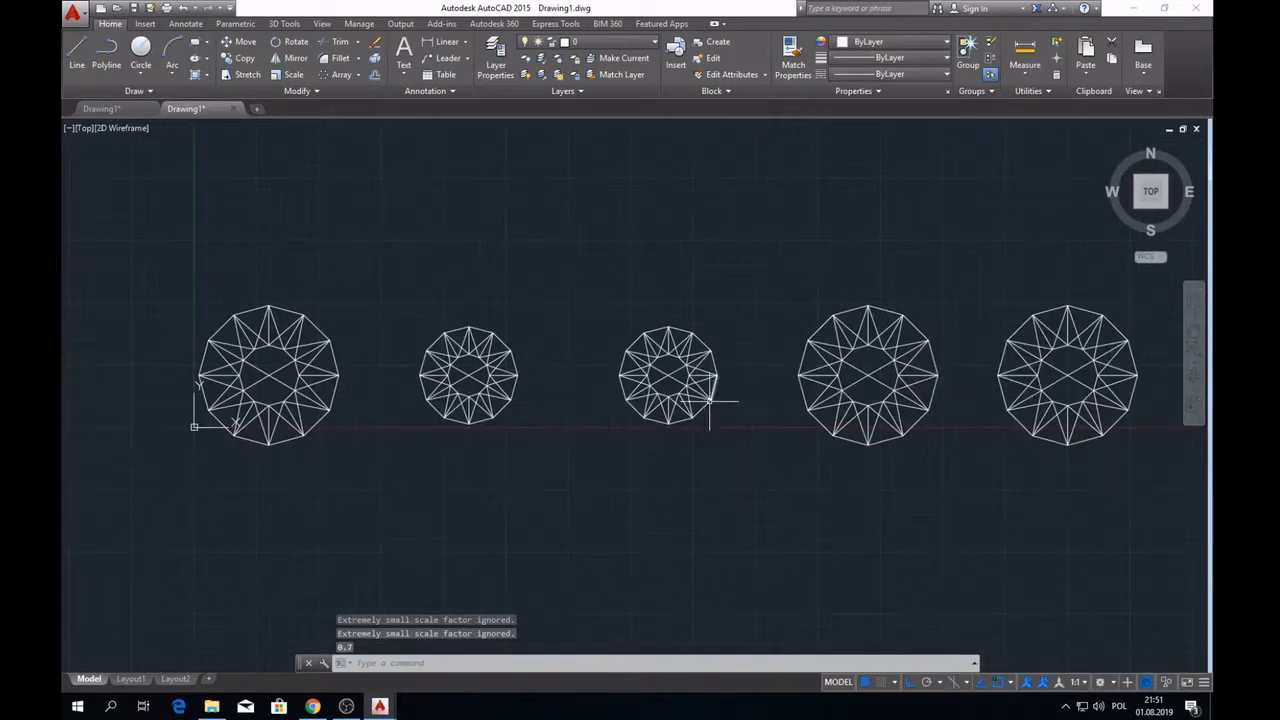
click(743, 255)
click(952, 467)
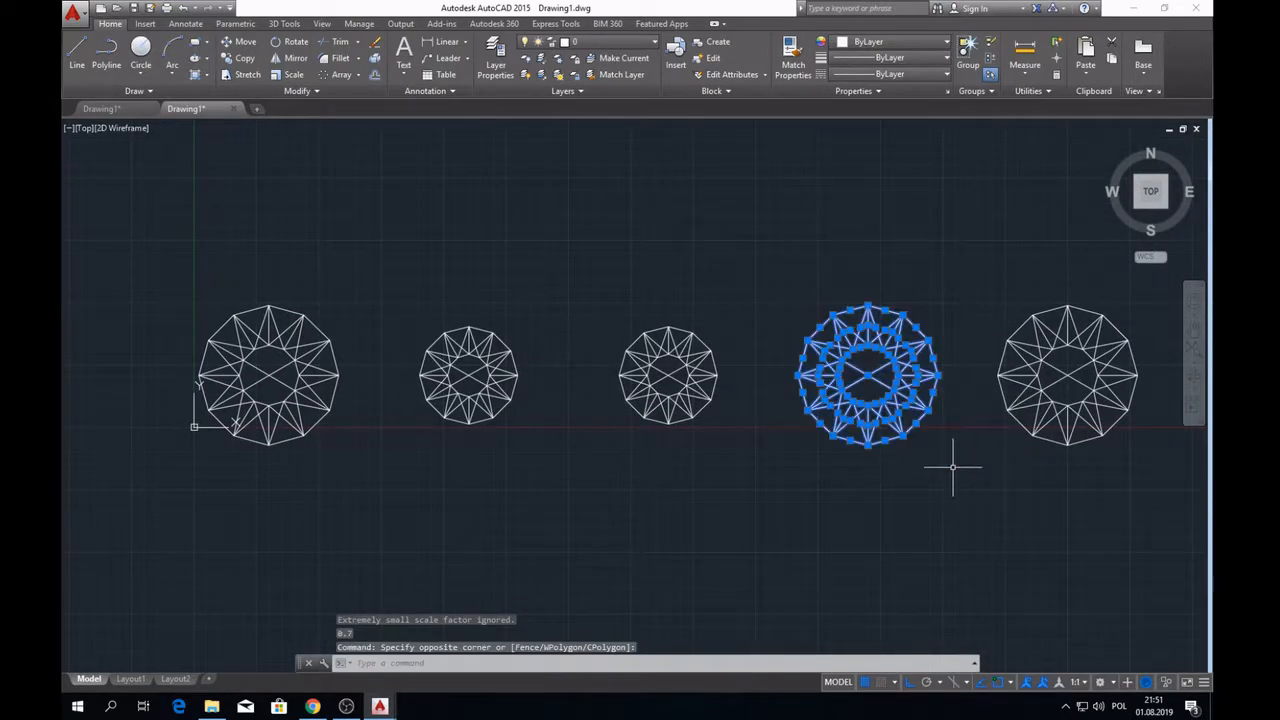
click(293, 75)
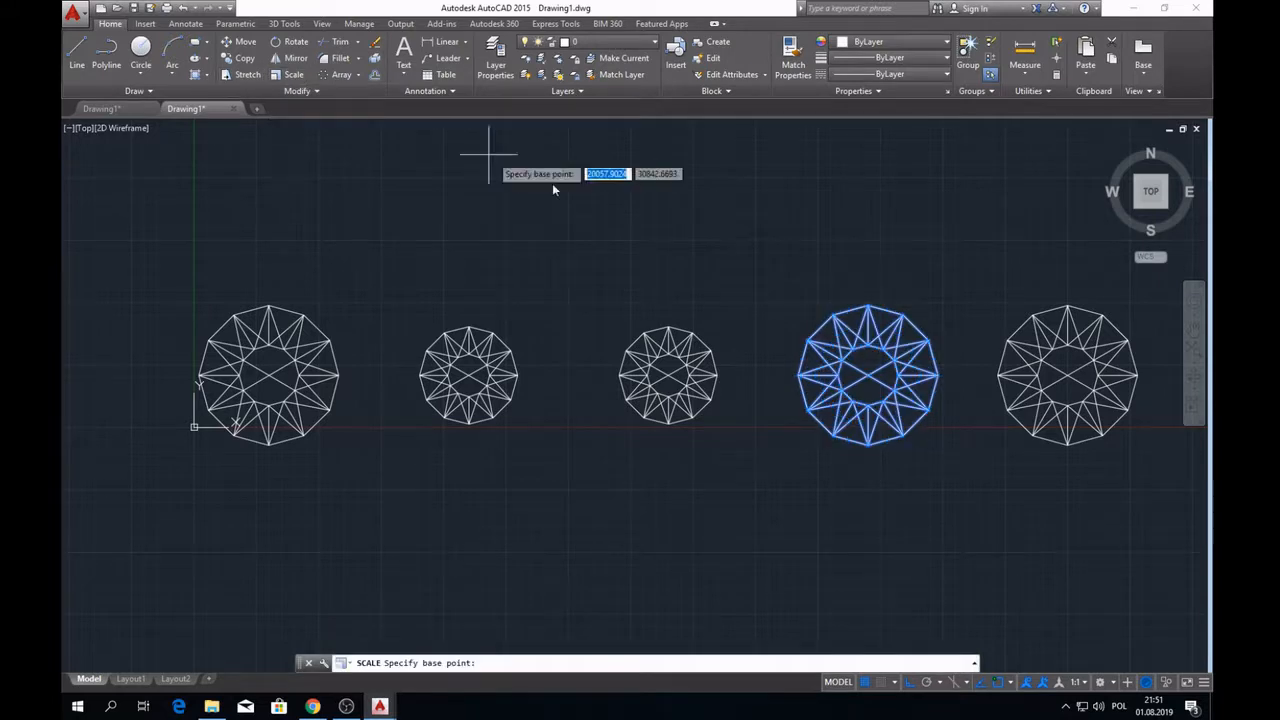
scroll(876, 389, up, 3)
click(854, 352)
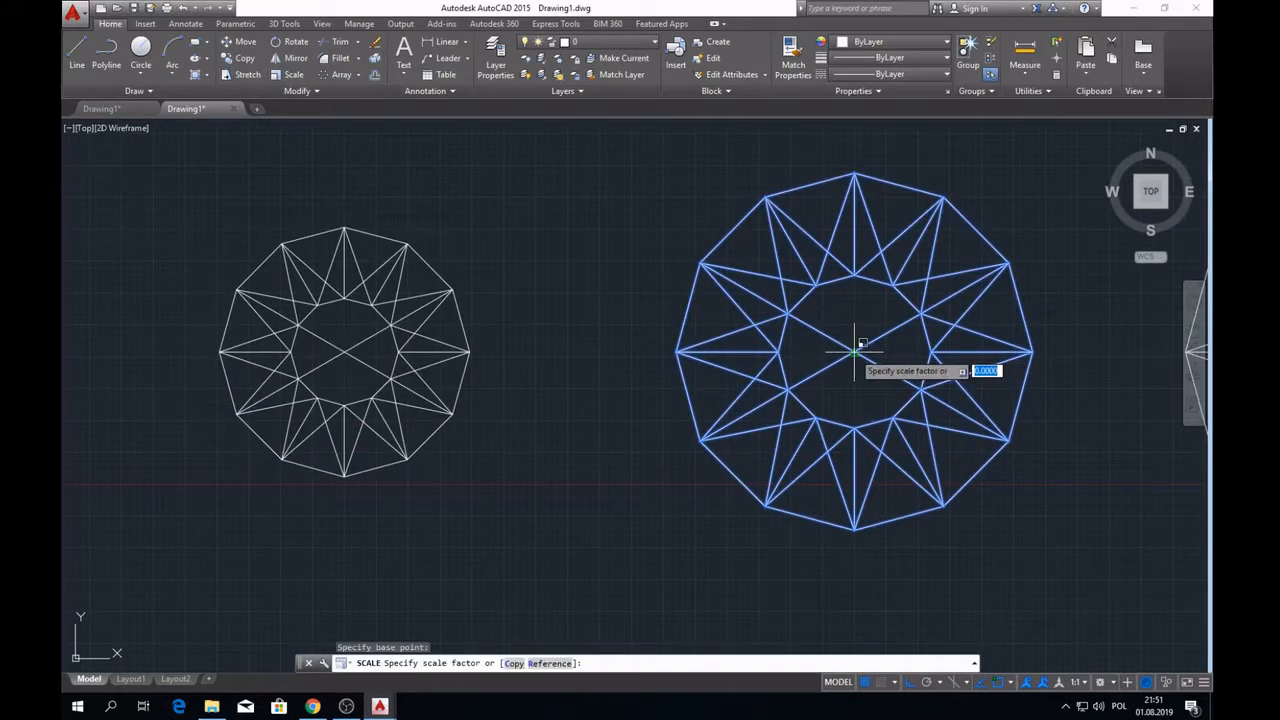
text(0.6)
key(Return)
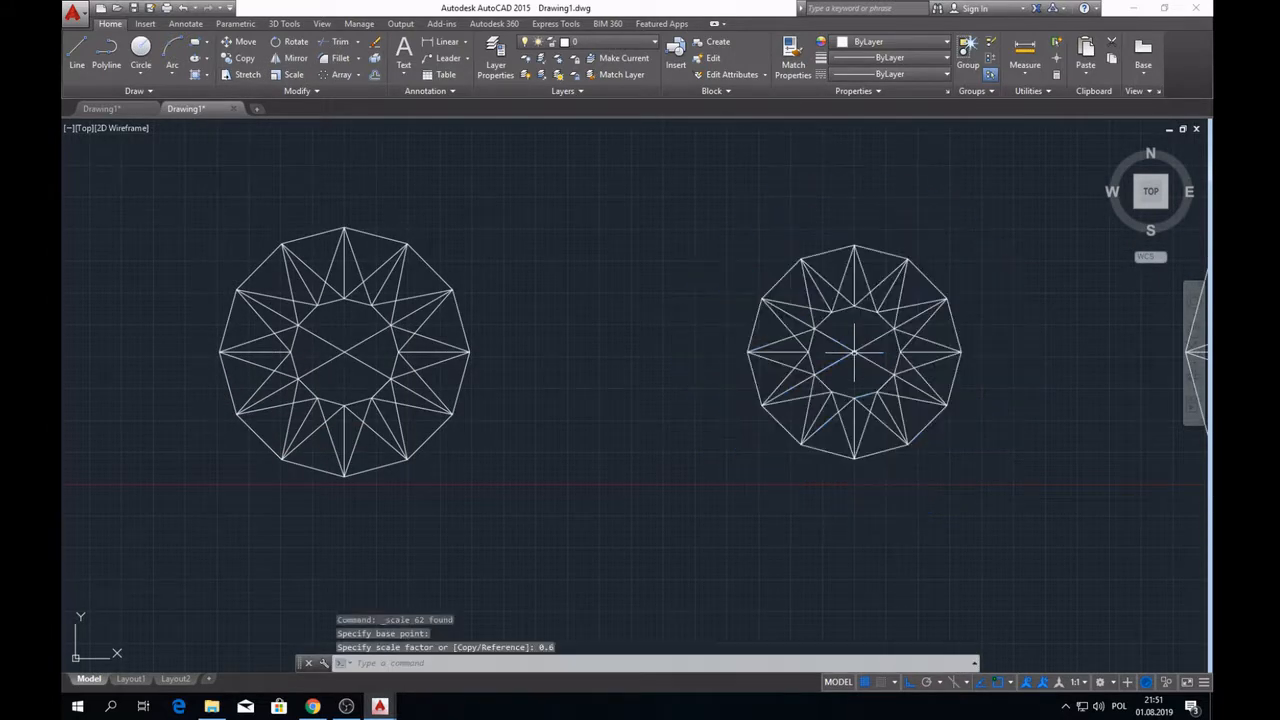
scroll(623, 406, down, 3)
middle_drag(640, 359, 520, 378)
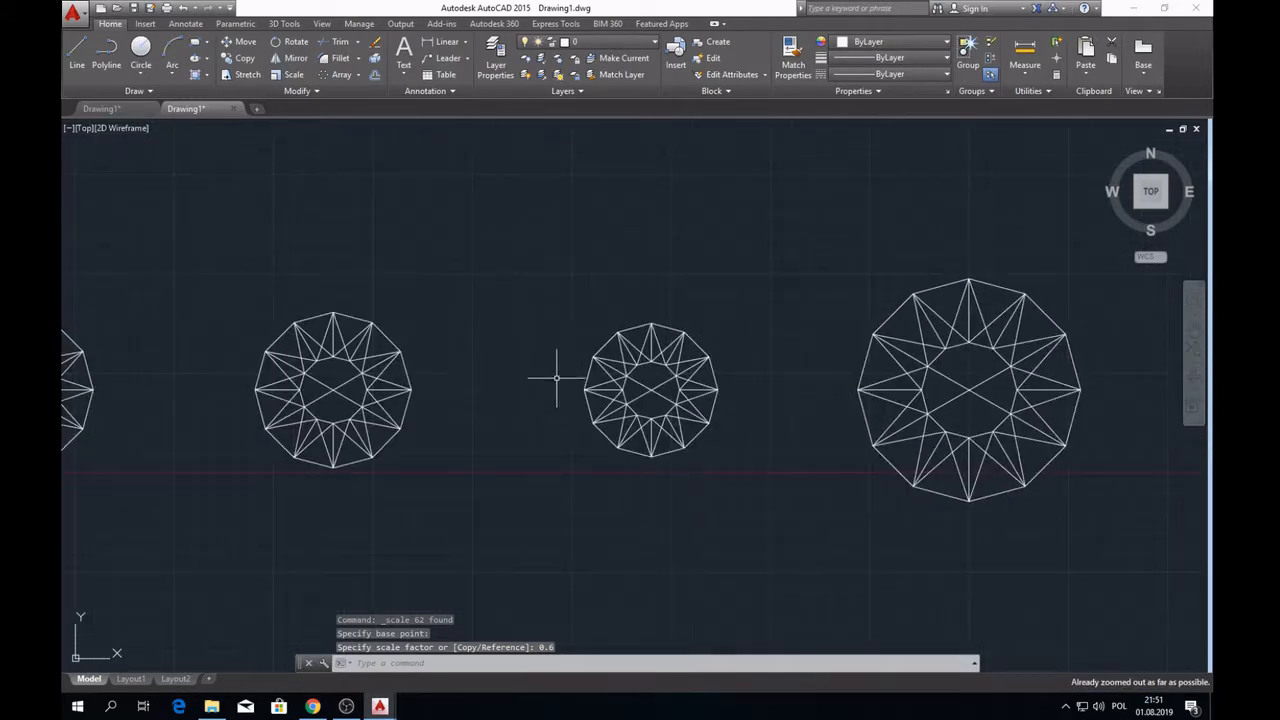
- Scale the whole fifth figure by a factor of 0.9 about the crossing of its centre diagonals
click(800, 222)
click(1092, 522)
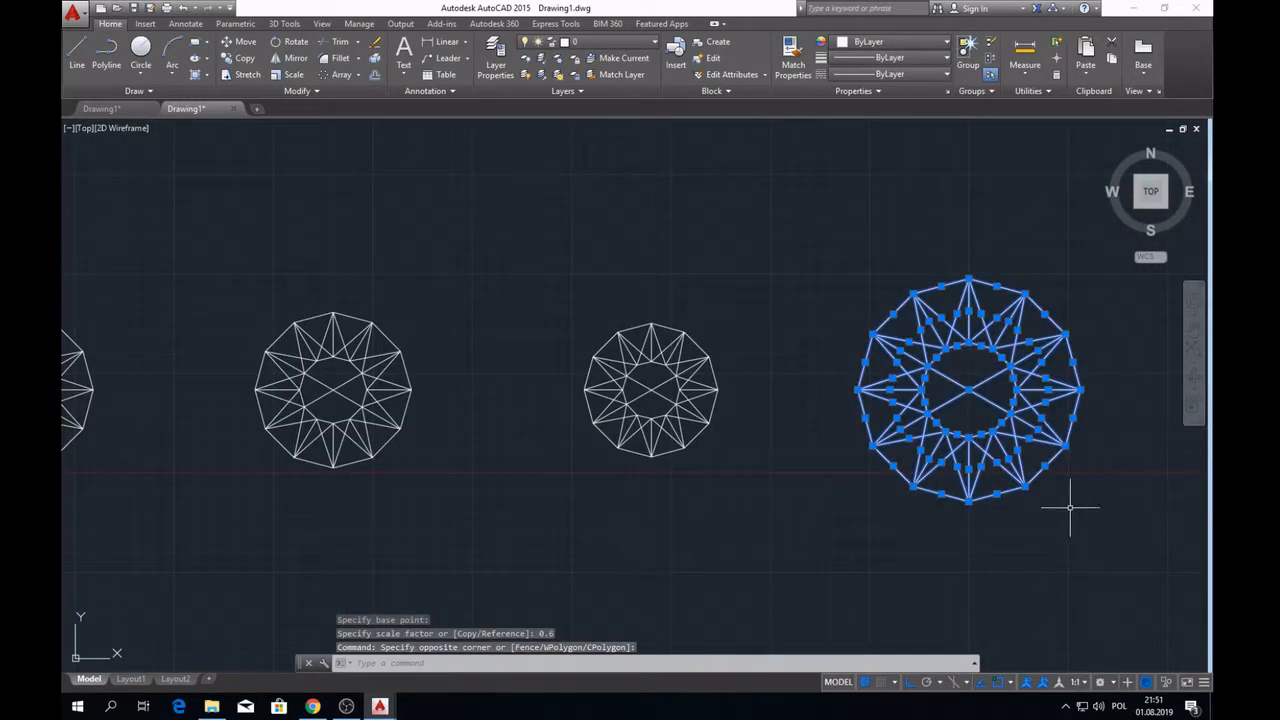
click(290, 76)
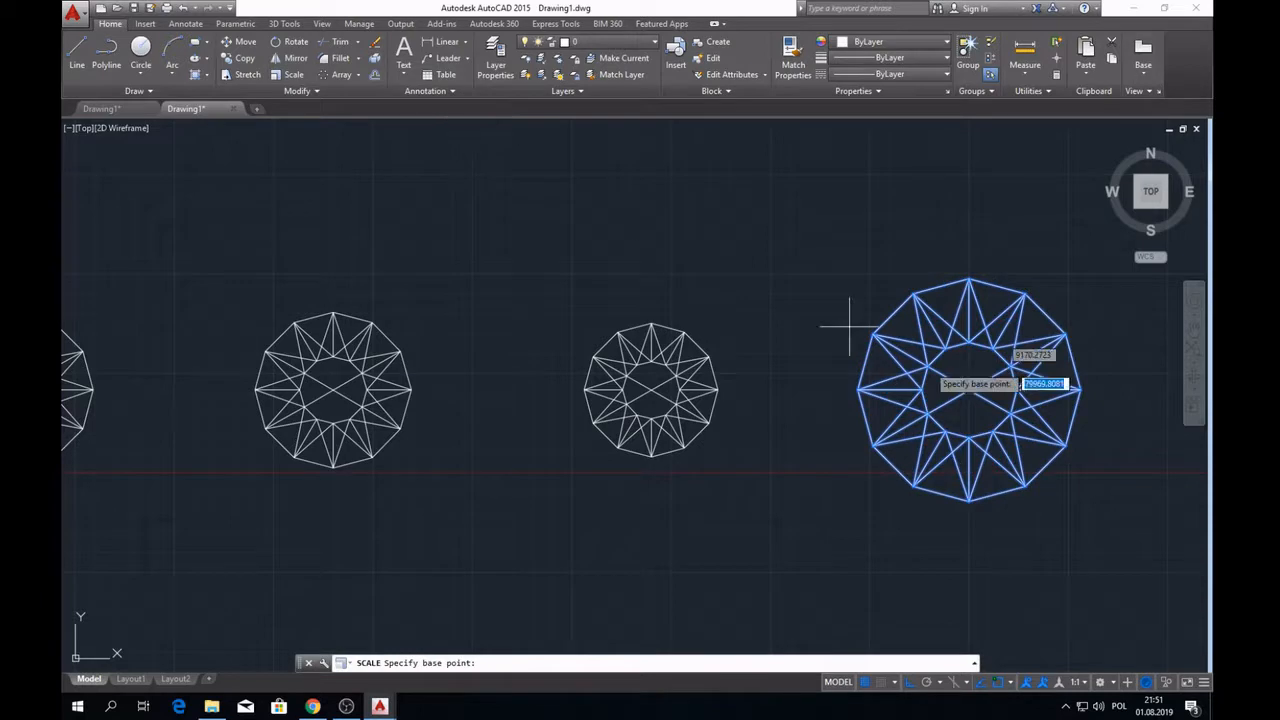
click(972, 390)
text(0)
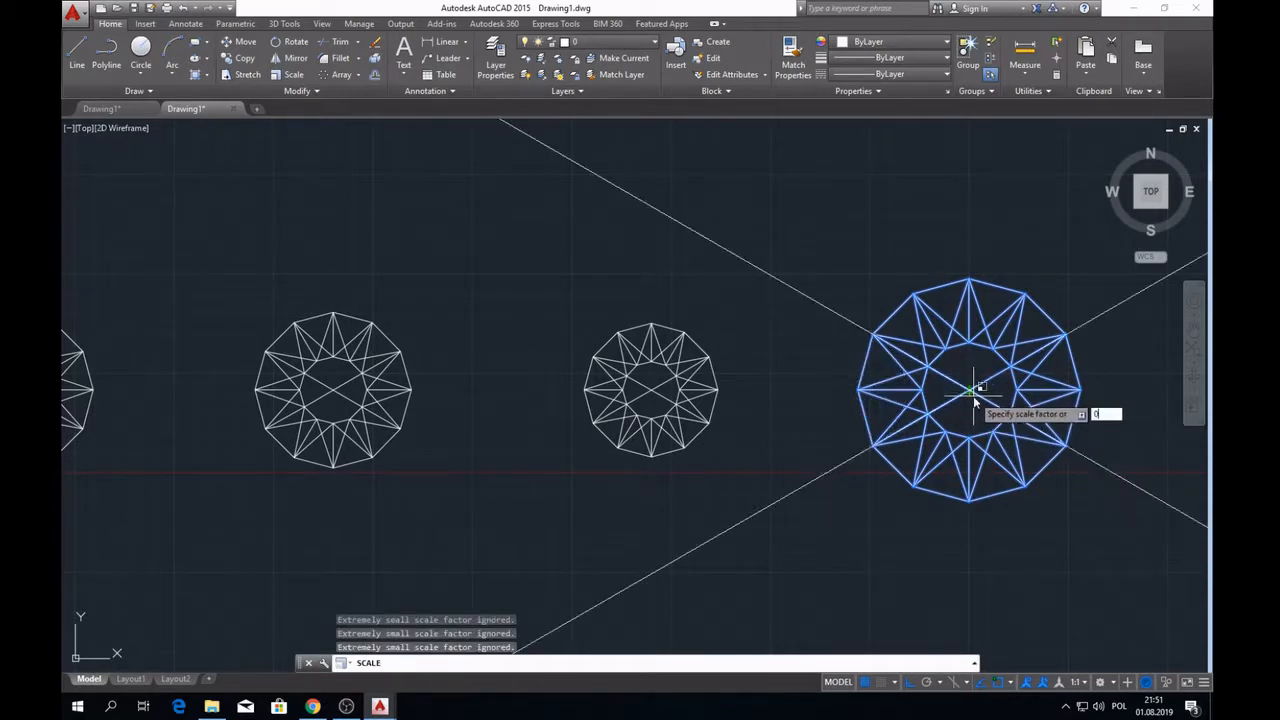
text(.9)
key(Return)
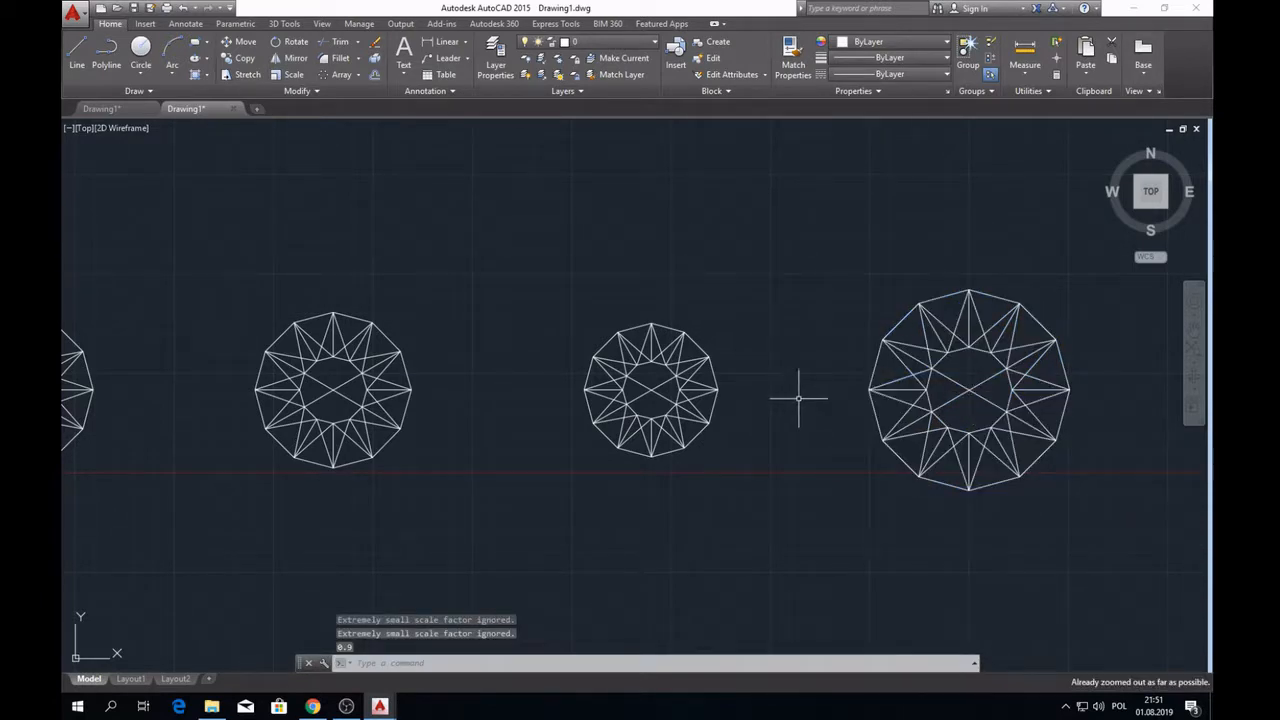
scroll(674, 377, up, 3)
scroll(816, 387, down, 4)
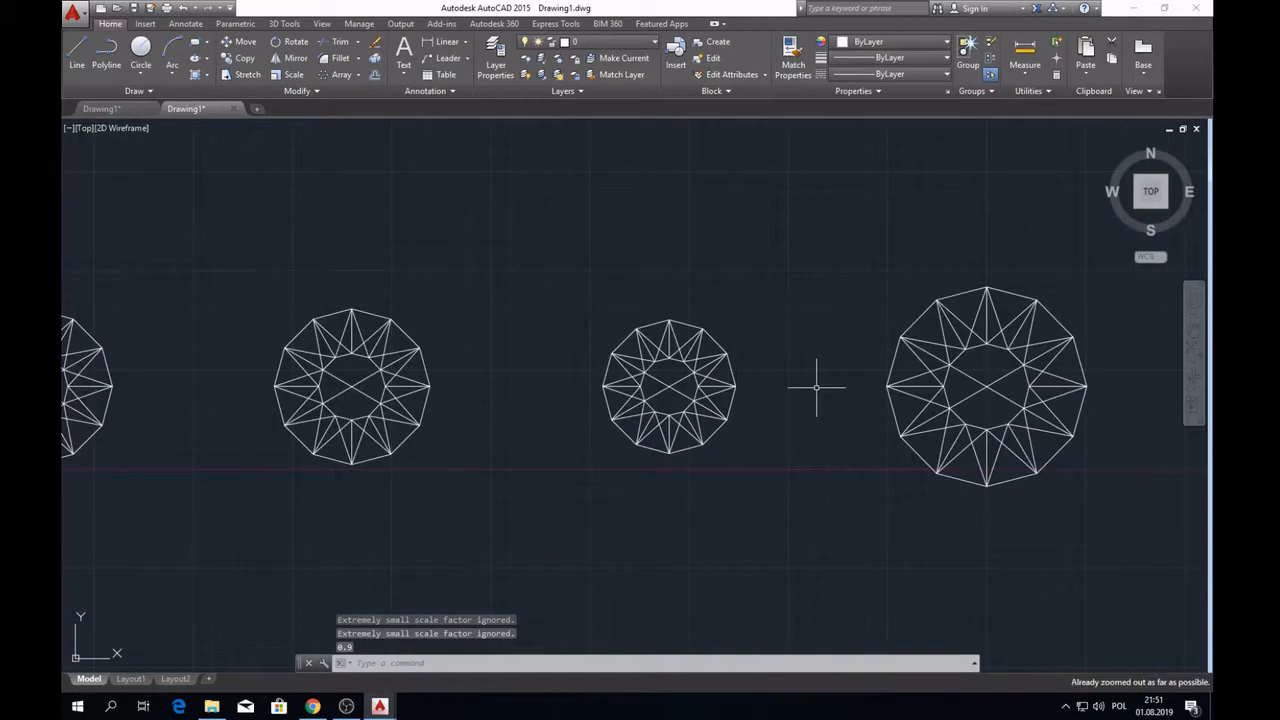
- Switch to the SE isometric view and move the whole second figure 5000 upward along Z from its centre
click(1176, 219)
click(492, 314)
click(628, 408)
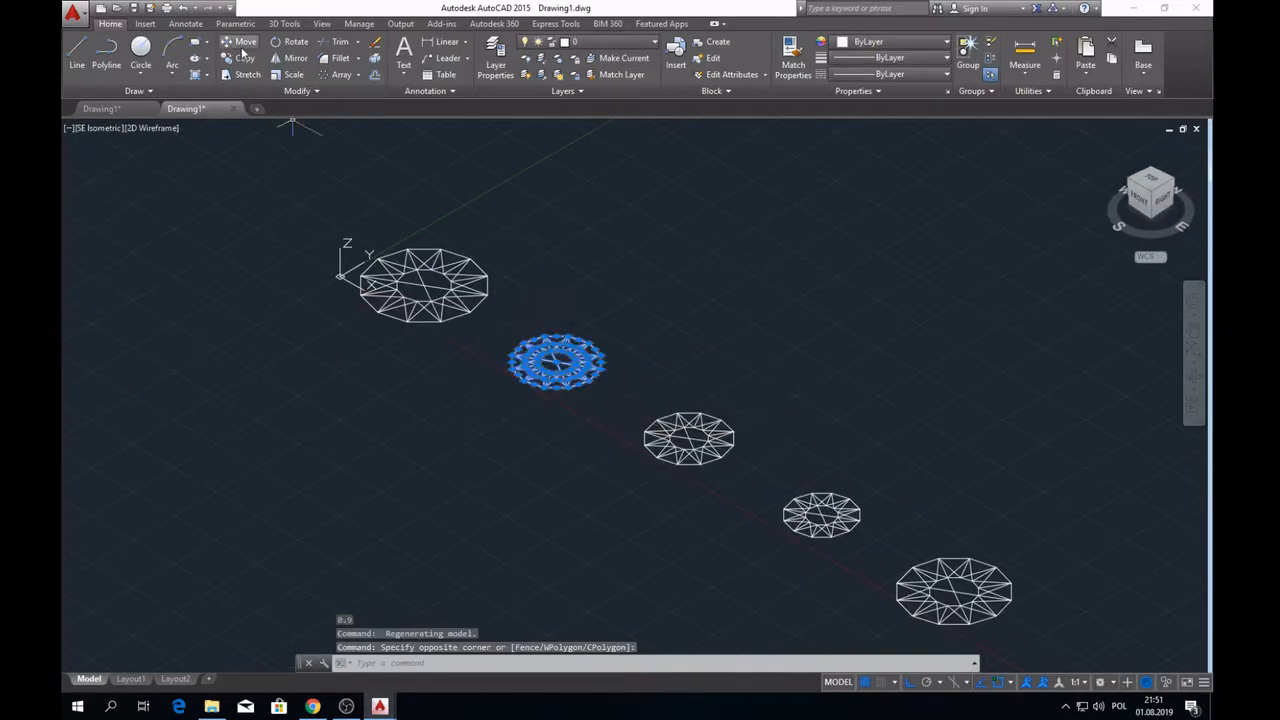
click(244, 41)
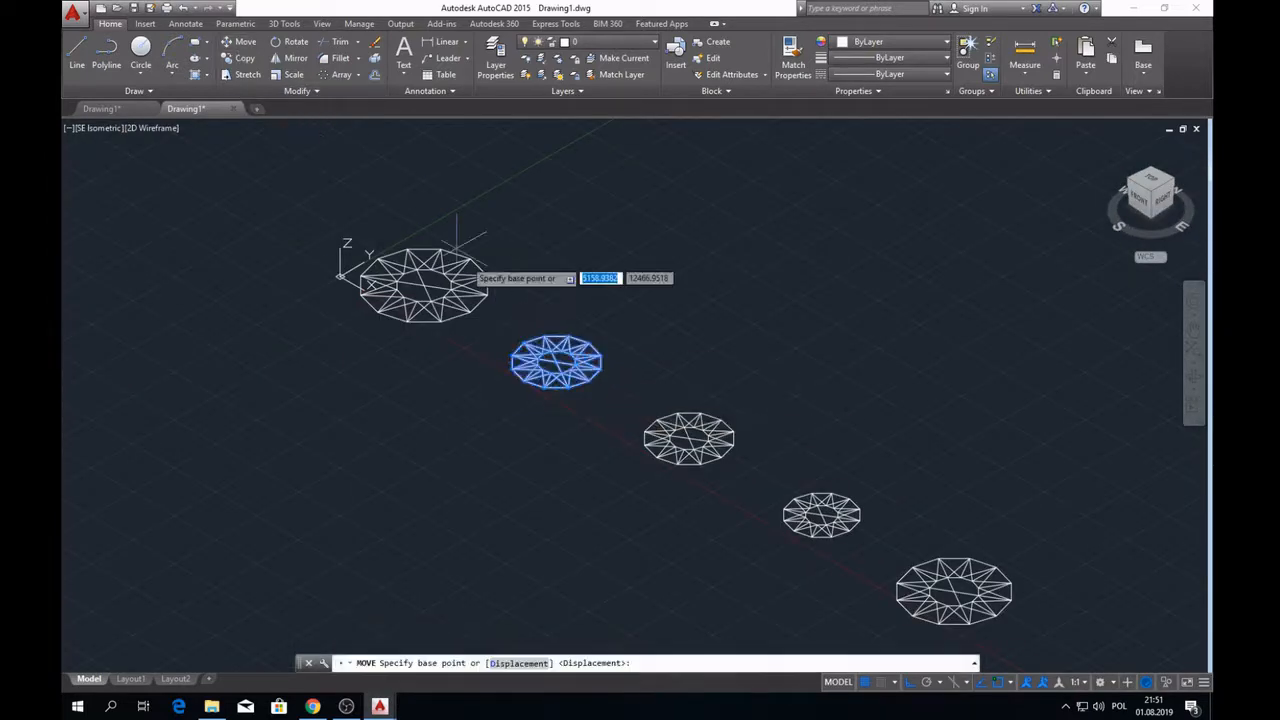
scroll(556, 364, up, 5)
click(556, 362)
scroll(556, 362, down, 5)
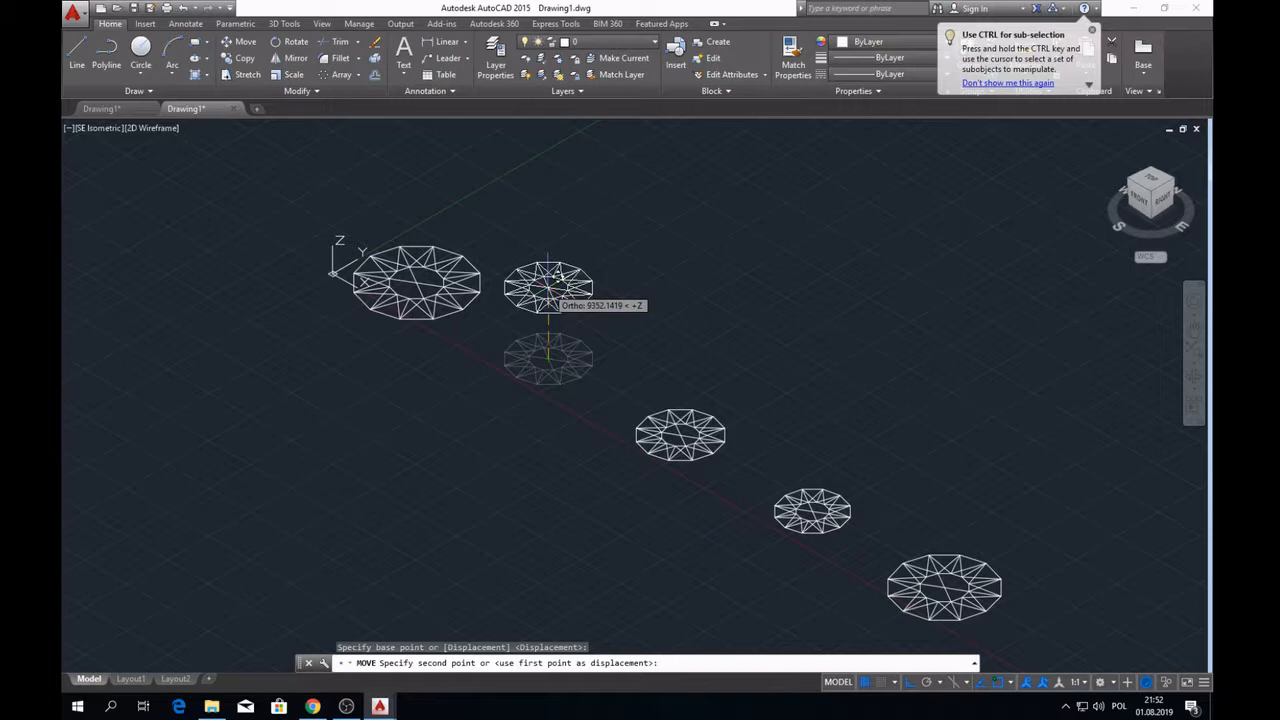
text(500)
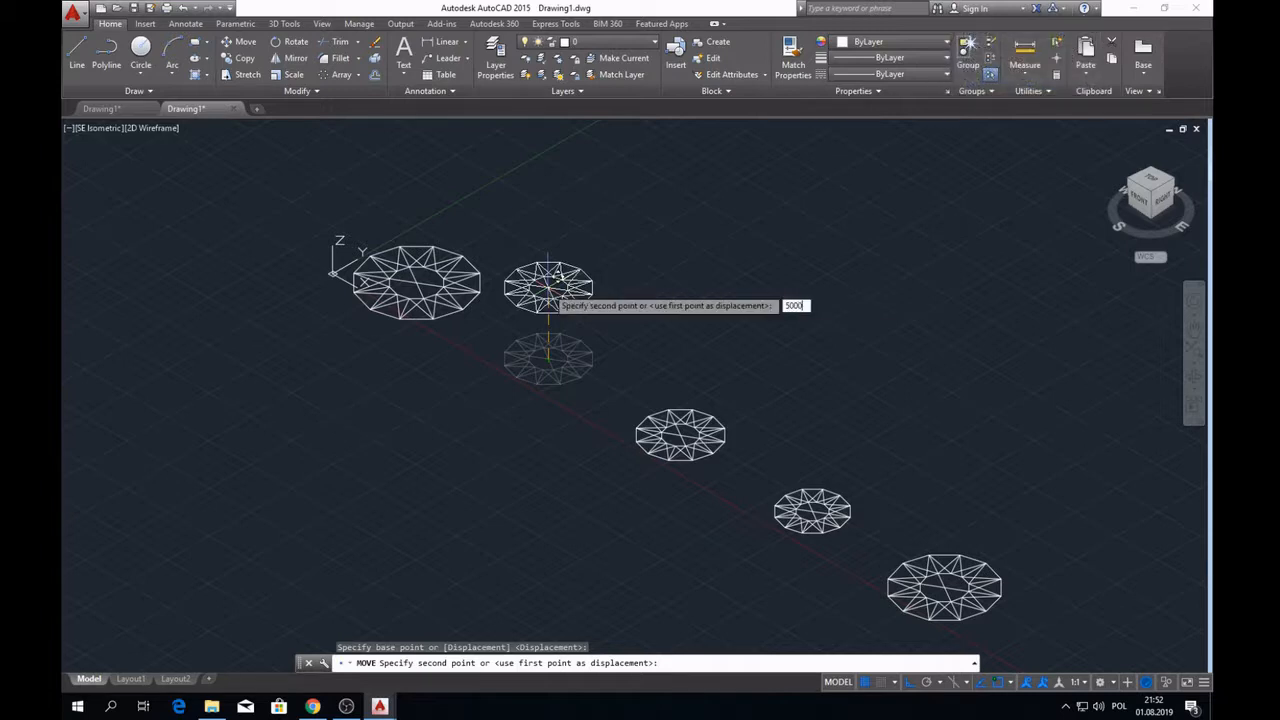
text(0)
key(Return)
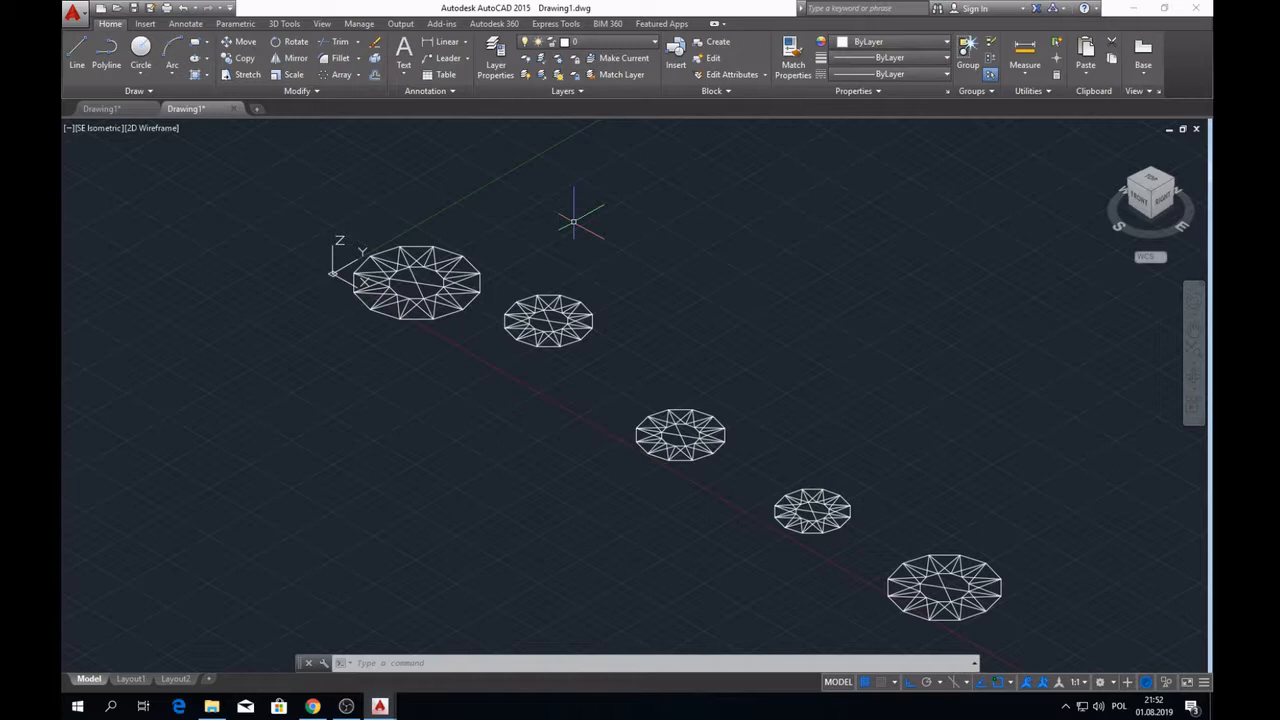
- Move the whole third figure 14000 upward along Z, using its centre as the base point
scroll(580, 323, down, 2)
scroll(600, 386, up, 3)
scroll(611, 400, down, 3)
scroll(656, 452, up, 2)
click(498, 300)
click(620, 412)
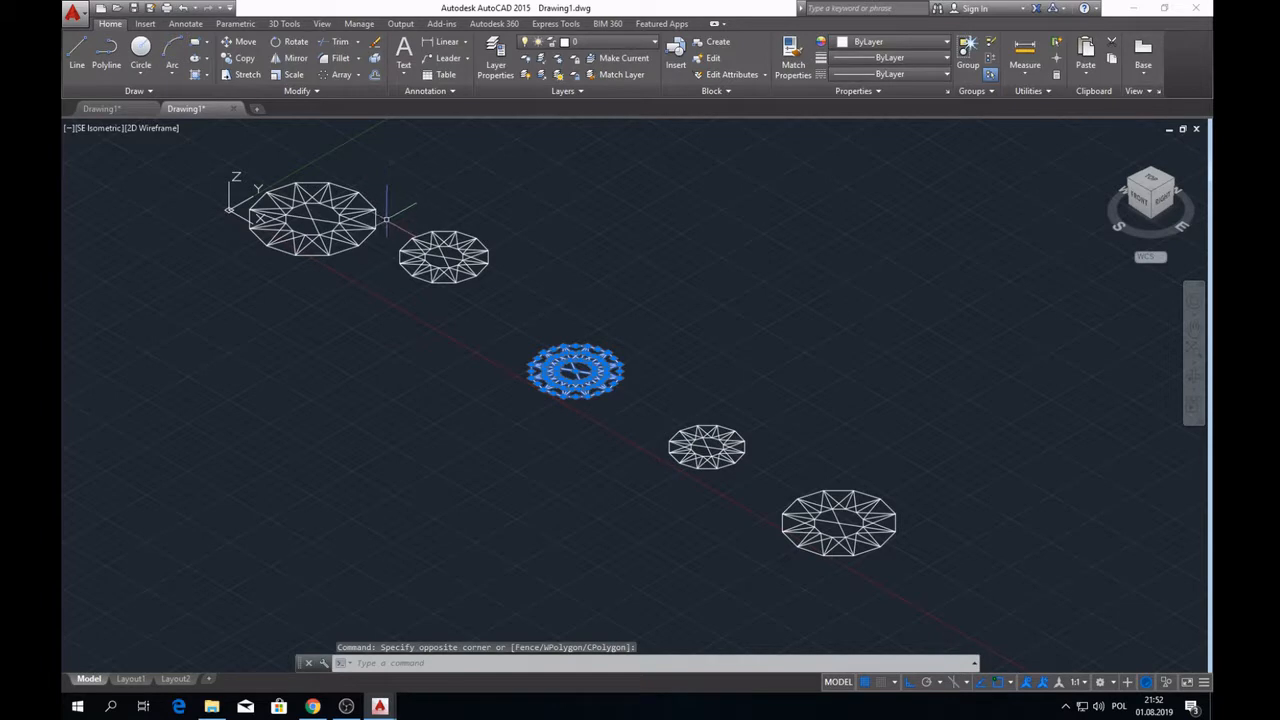
click(245, 42)
scroll(572, 368, up, 2)
click(556, 362)
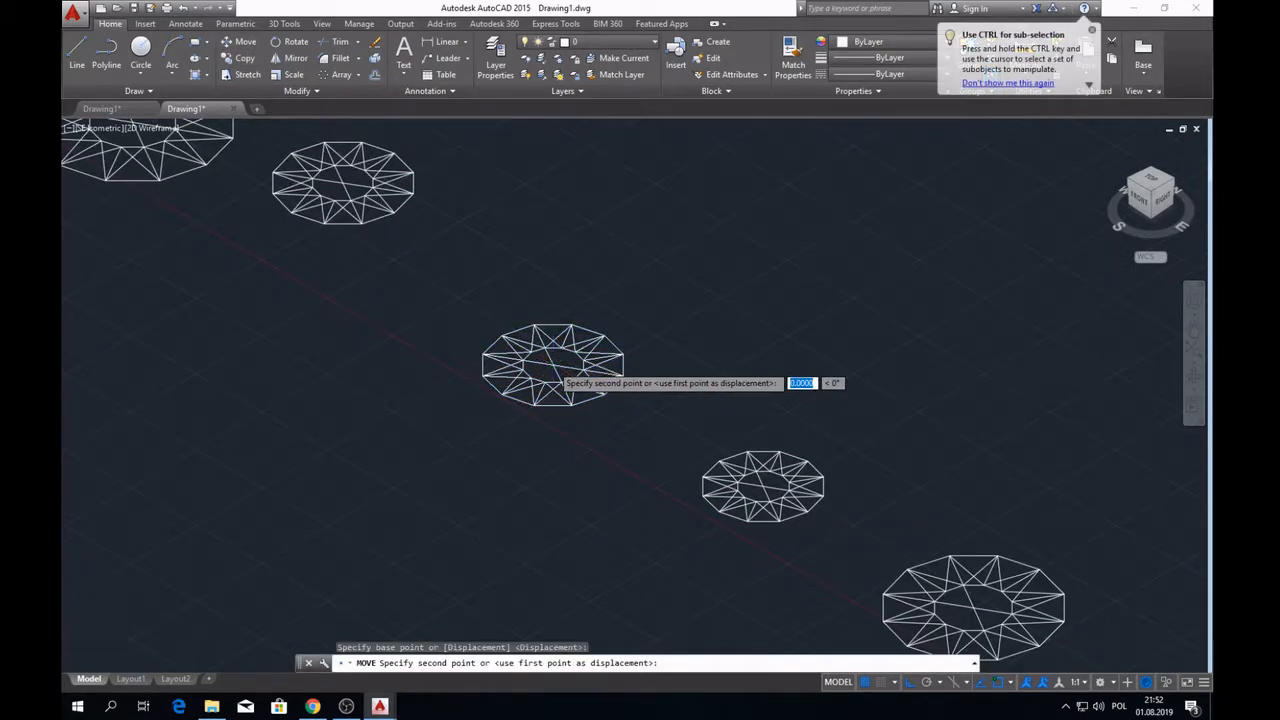
scroll(556, 362, down, 3)
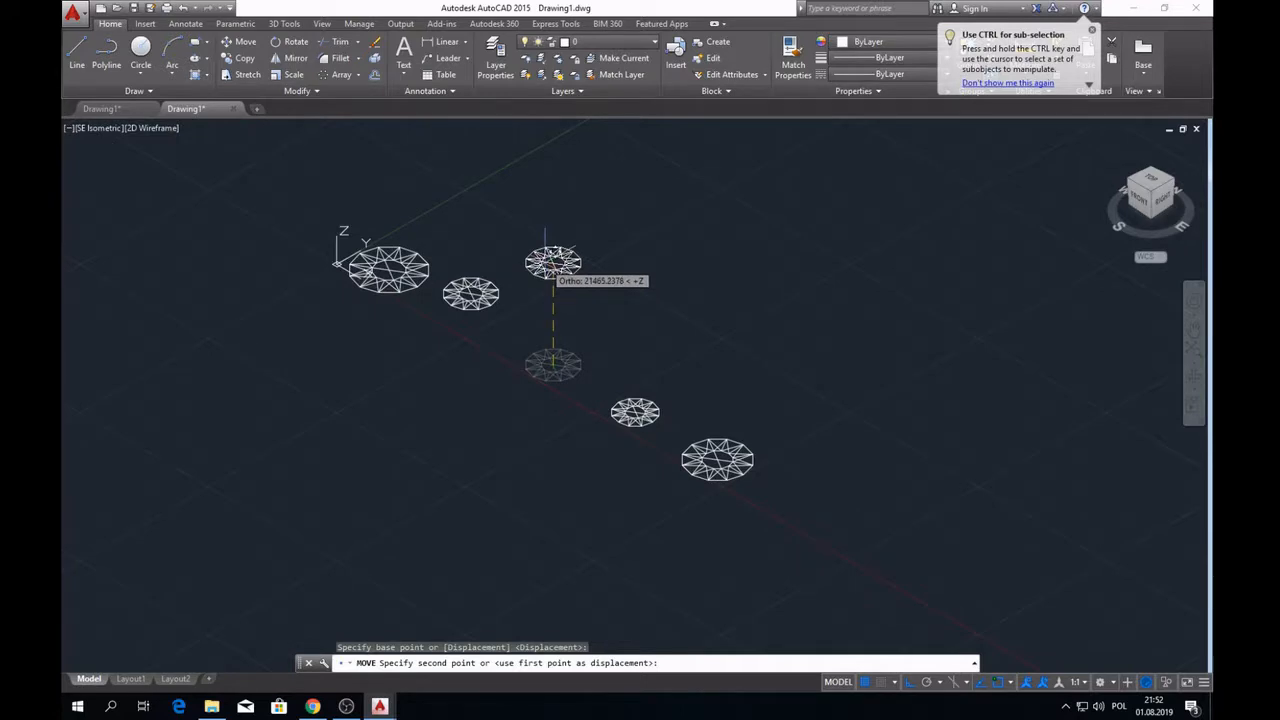
text(14000)
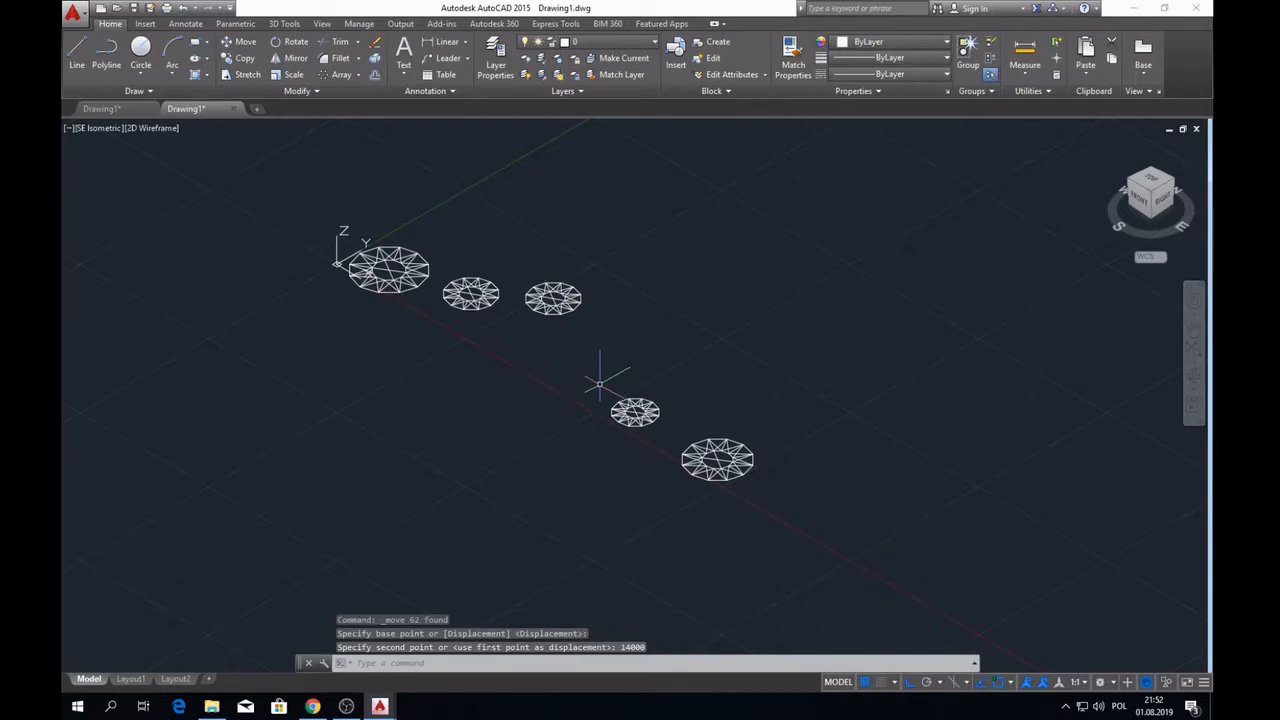
- Move the whole fourth figure 7000 upward along Z, using its centre as the base point
click(589, 374)
click(669, 435)
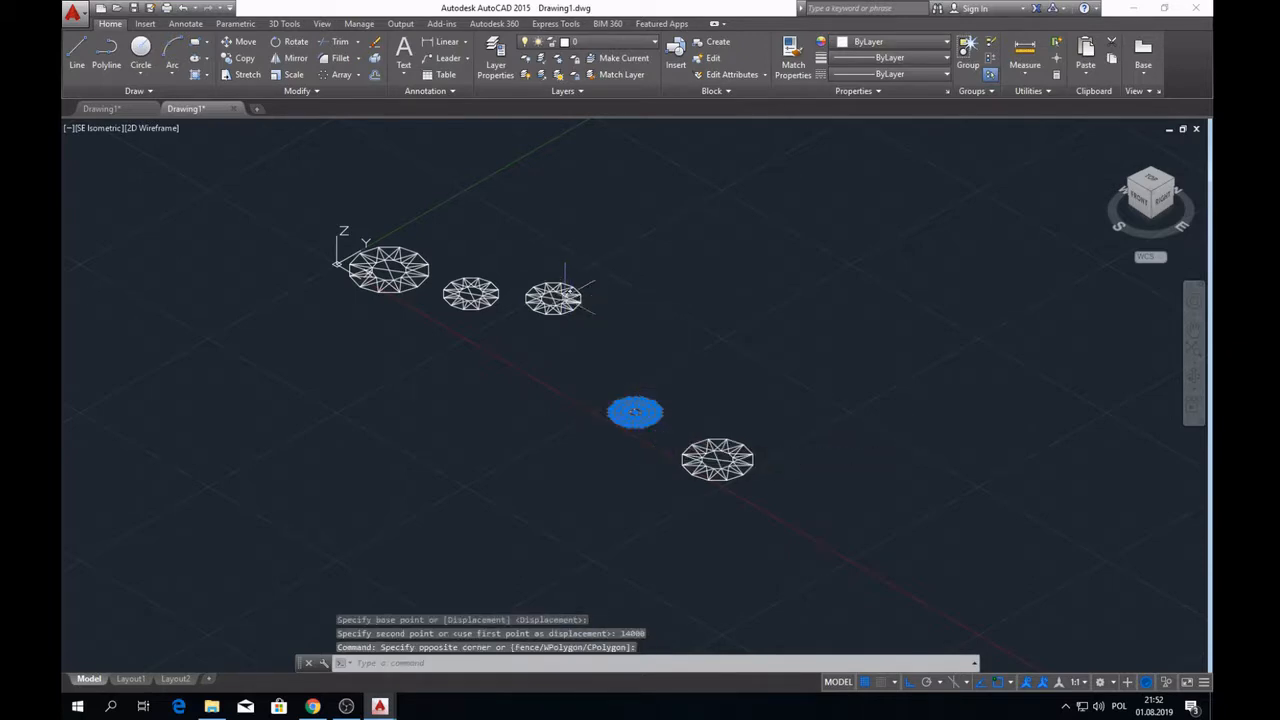
click(240, 42)
scroll(708, 407, up, 5)
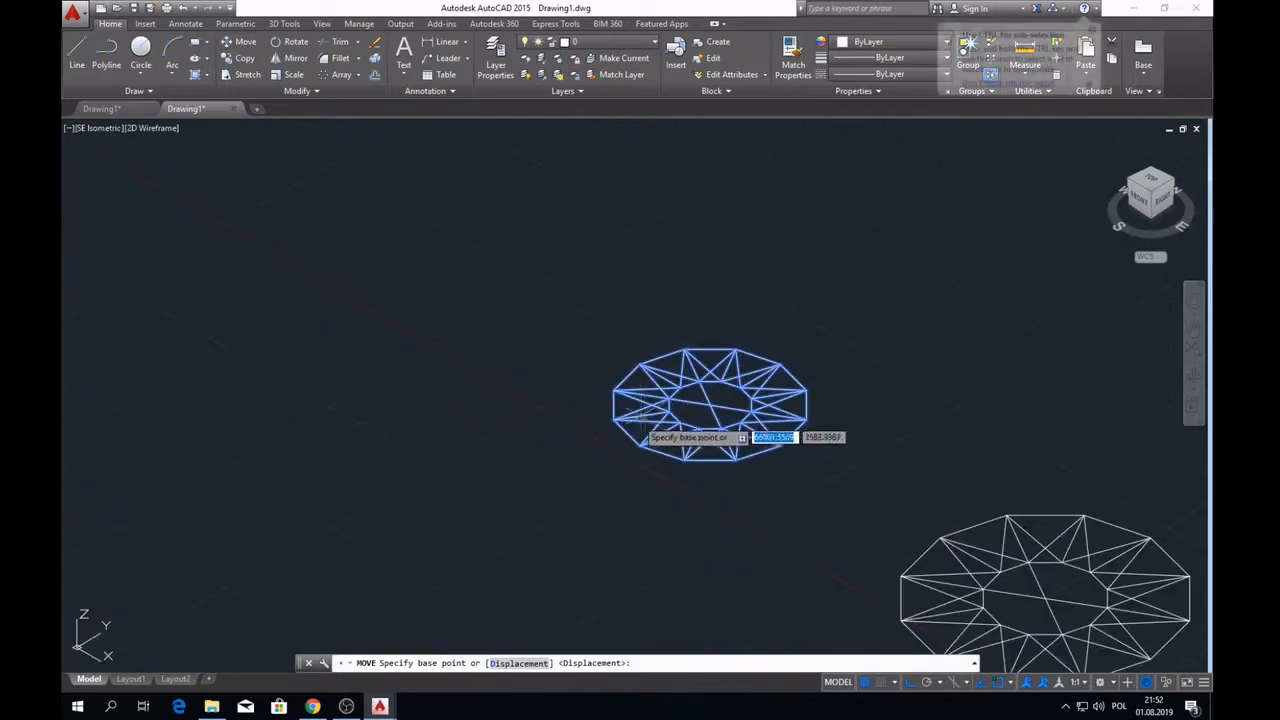
click(708, 407)
scroll(708, 400, down, 3)
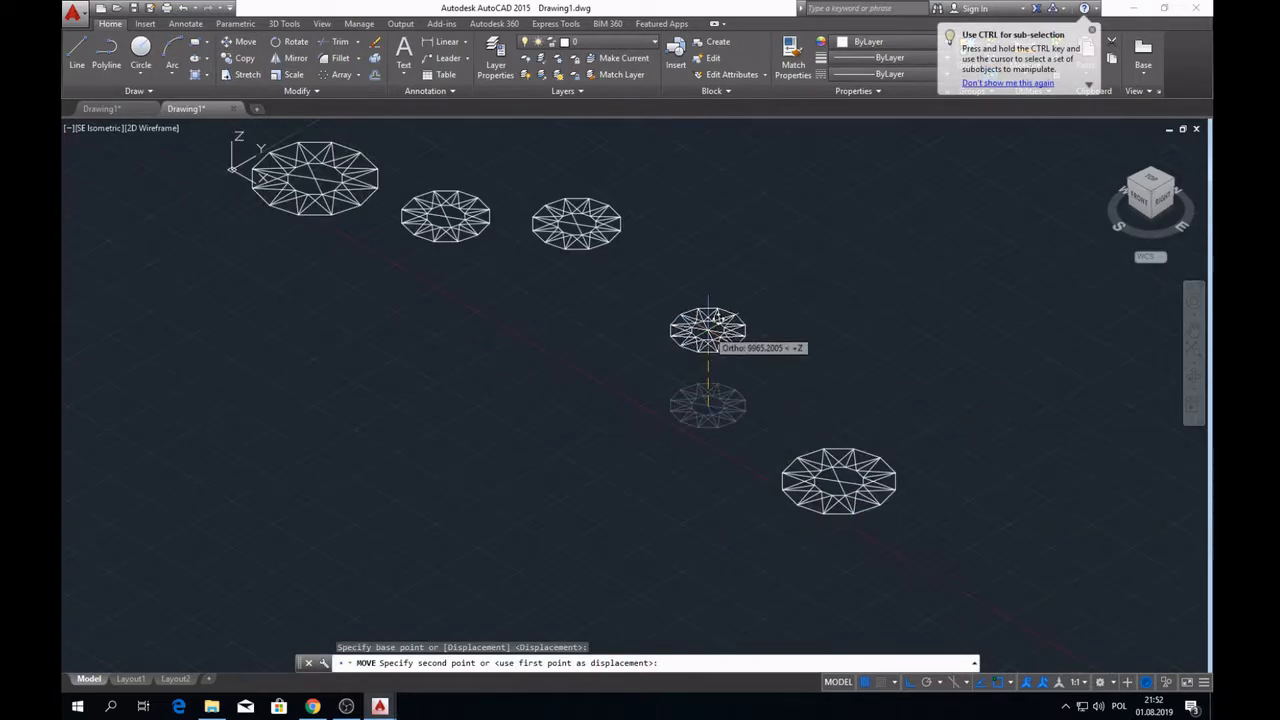
text(7000)
key(Return)
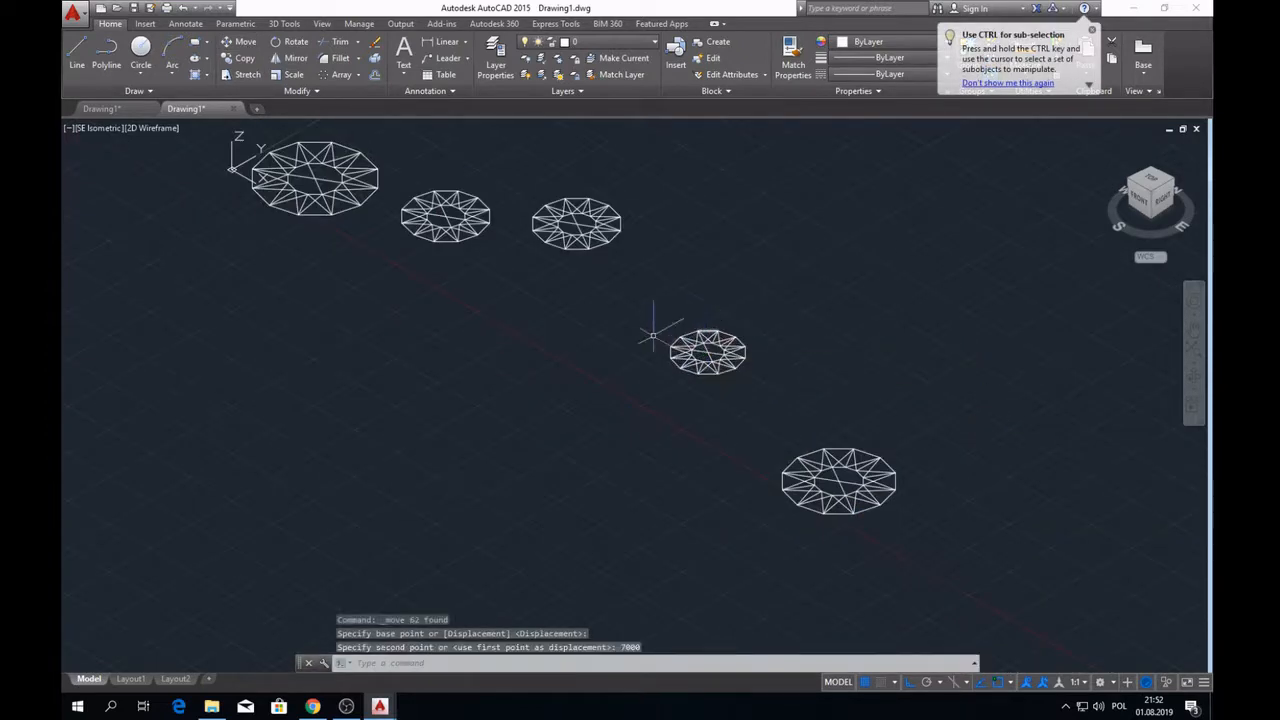
click(775, 420)
click(966, 549)
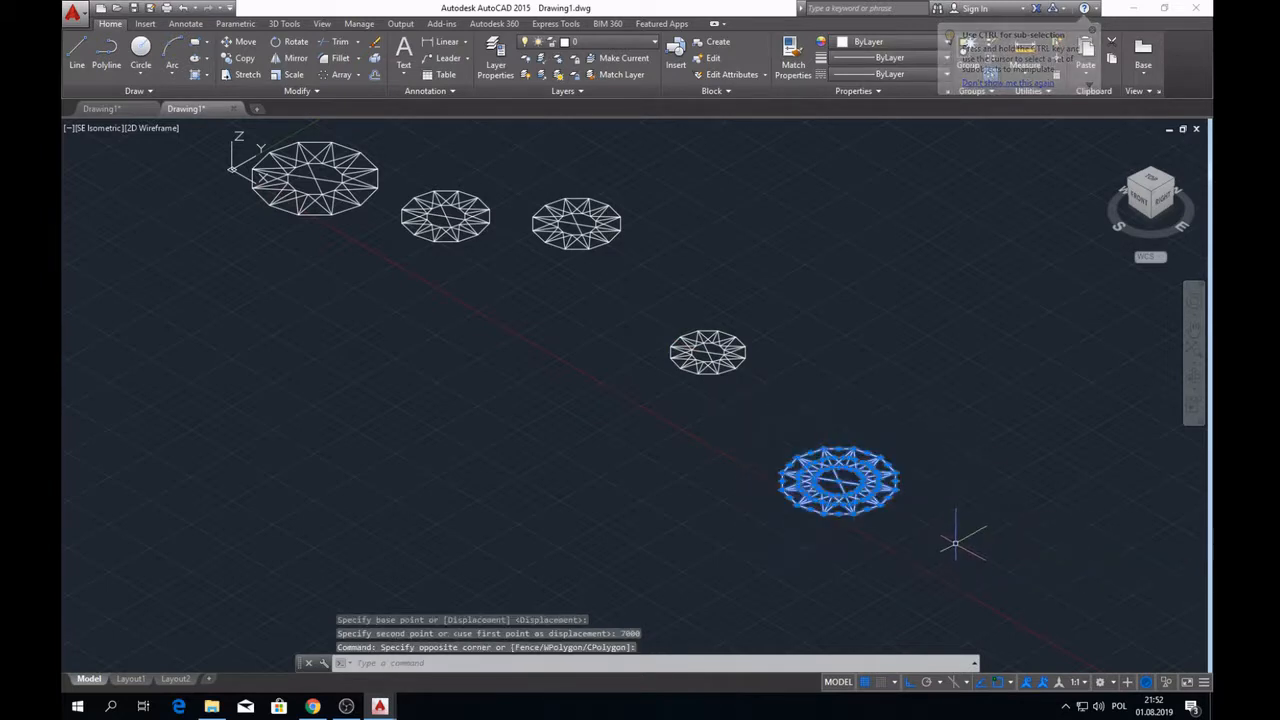
scroll(762, 498, down, 4)
scroll(845, 517, up, 2)
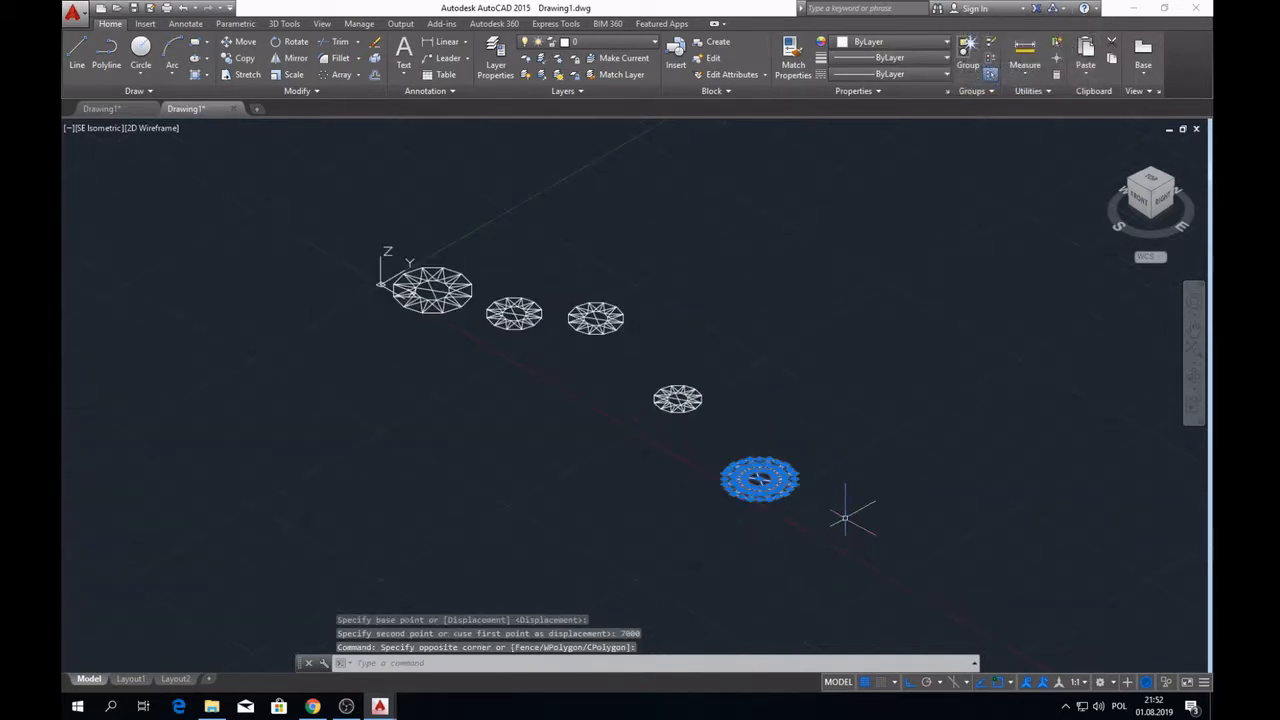
scroll(845, 517, up, 2)
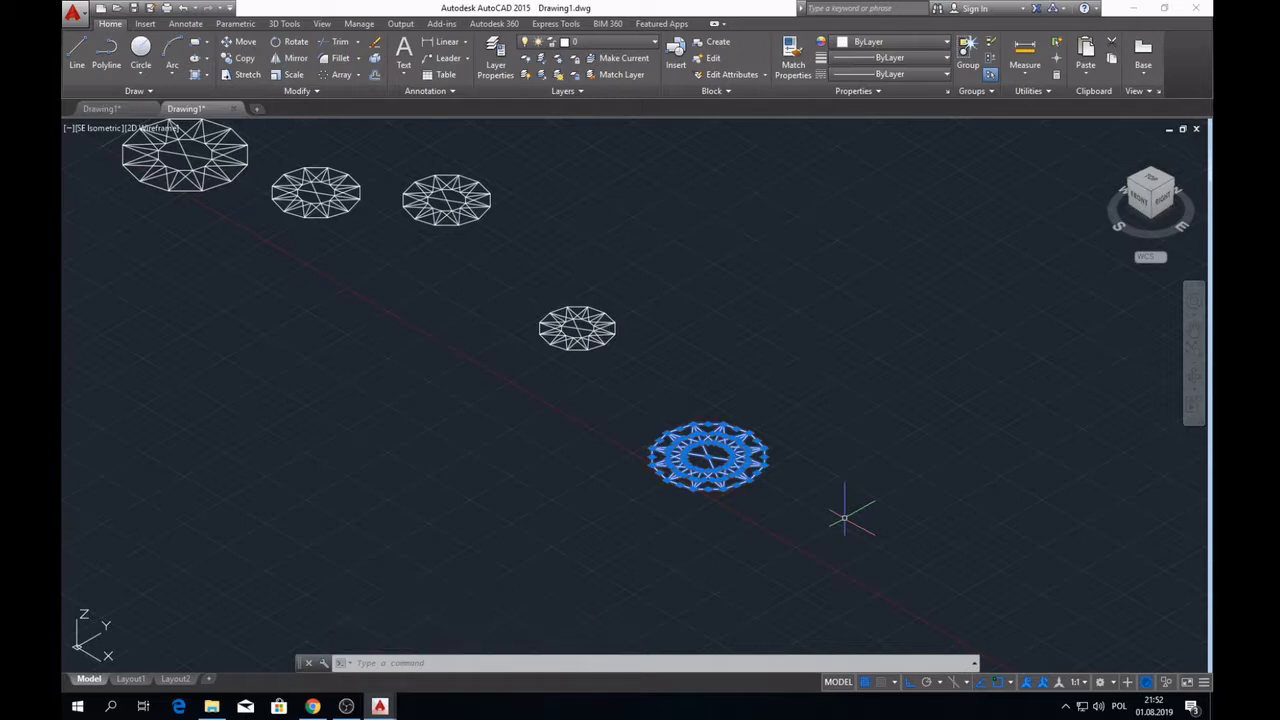
scroll(845, 517, down, 2)
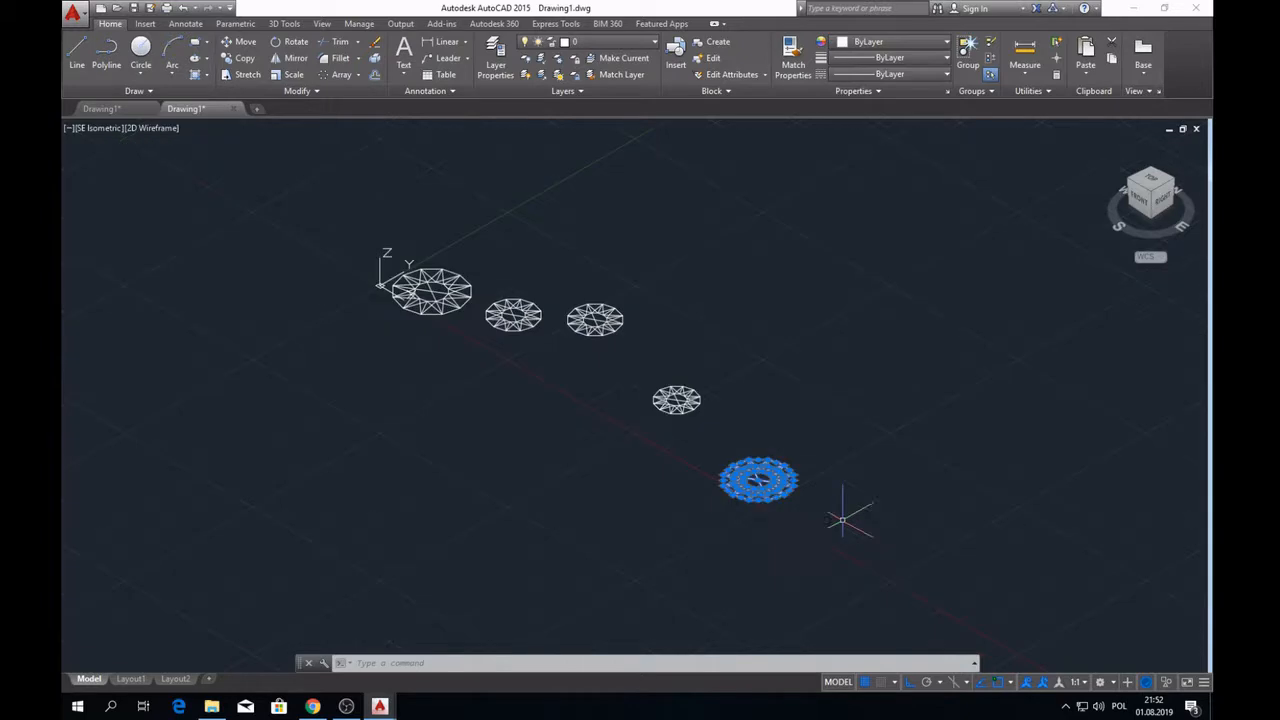
click(1147, 203)
scroll(834, 500, down, 8)
scroll(806, 481, up, 3)
click(417, 295)
click(614, 391)
scroll(601, 413, down, 2)
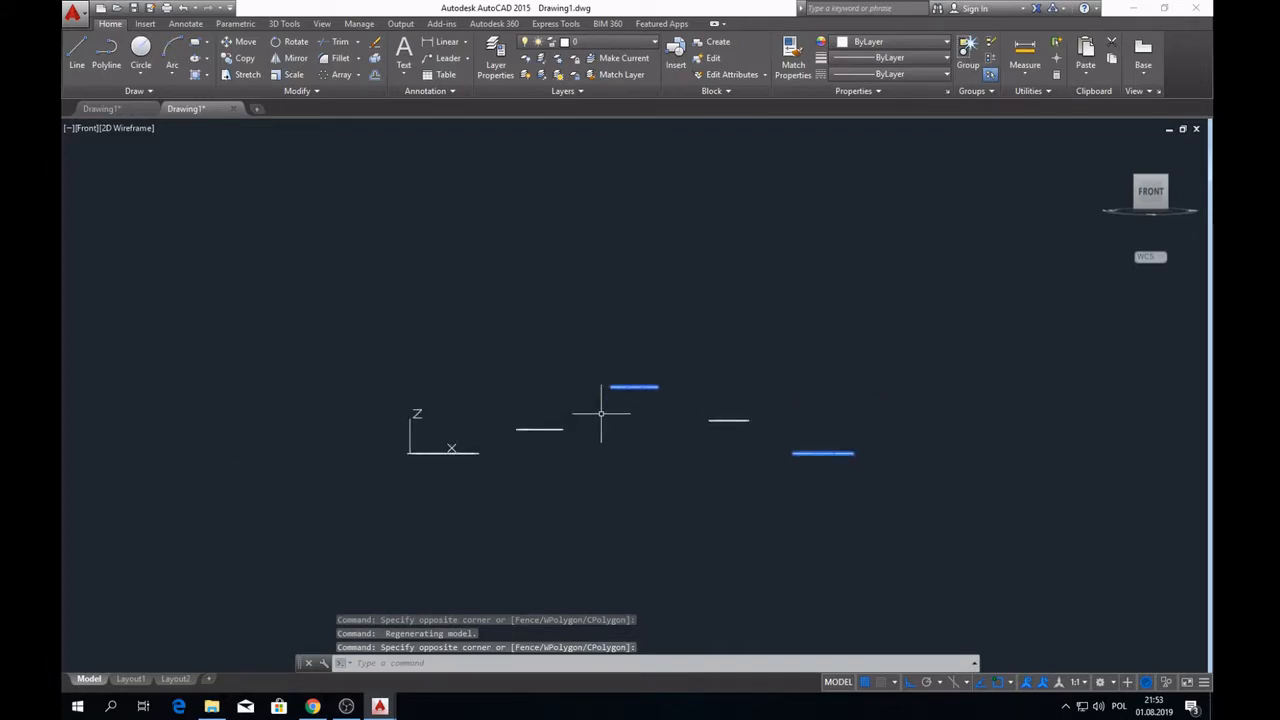
click(1167, 181)
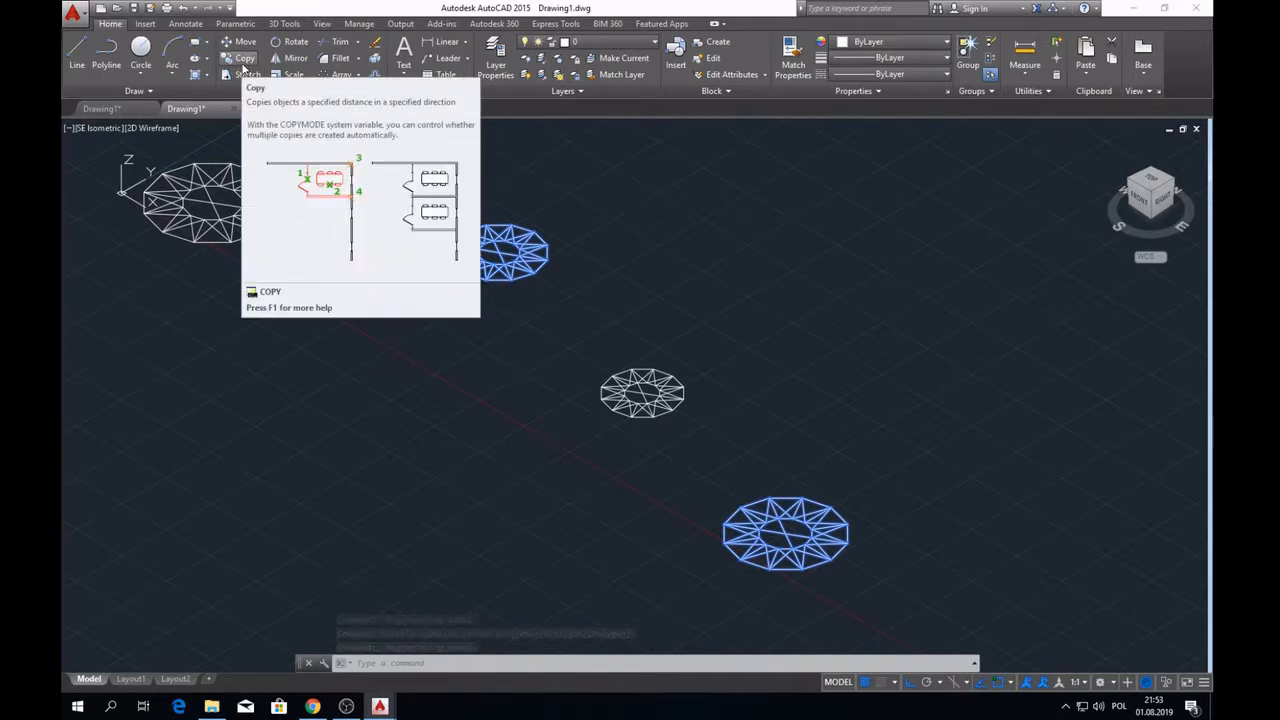
click(245, 41)
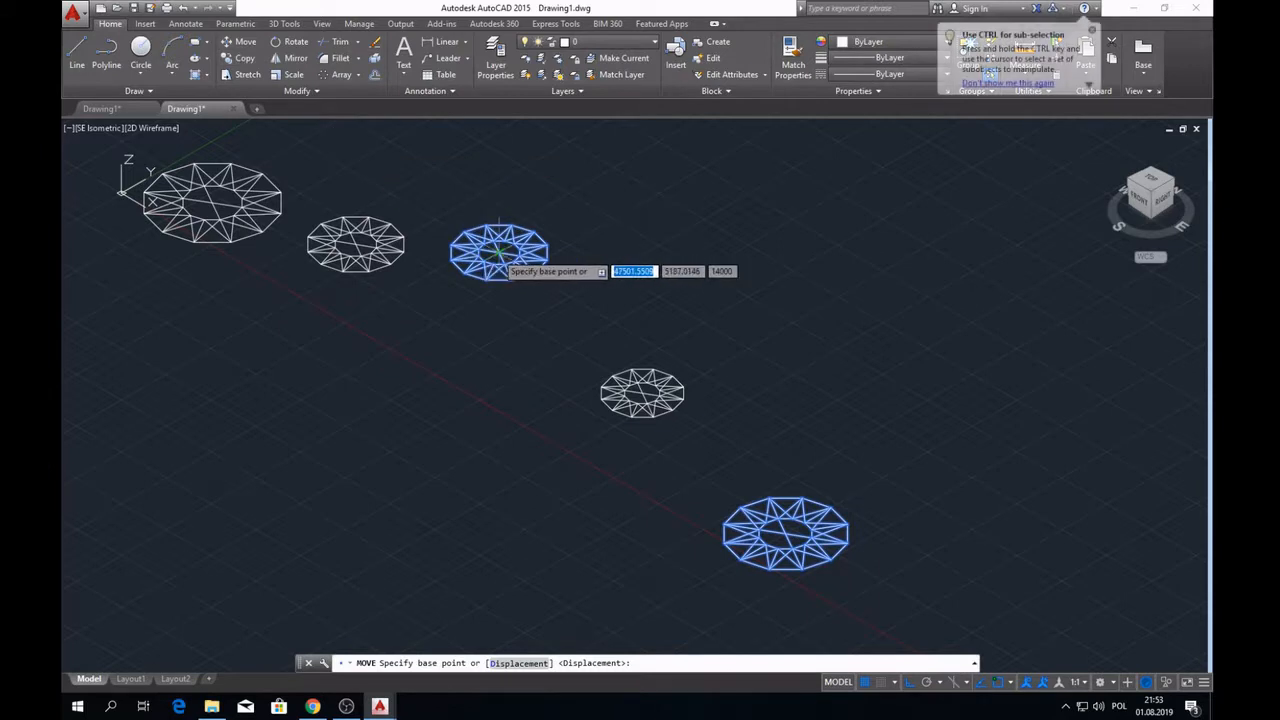
click(516, 246)
key(Escape)
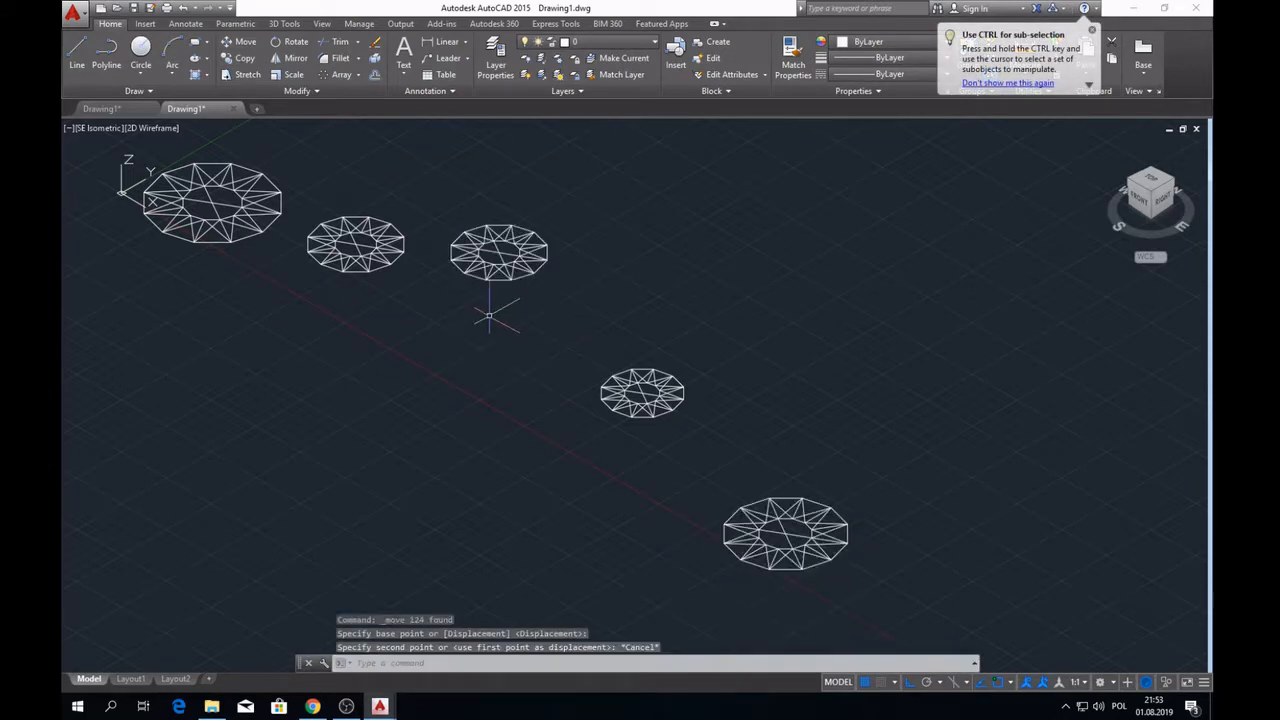
- Move only the third figure 5000 downward along Z, using its centre as the base point
click(428, 180)
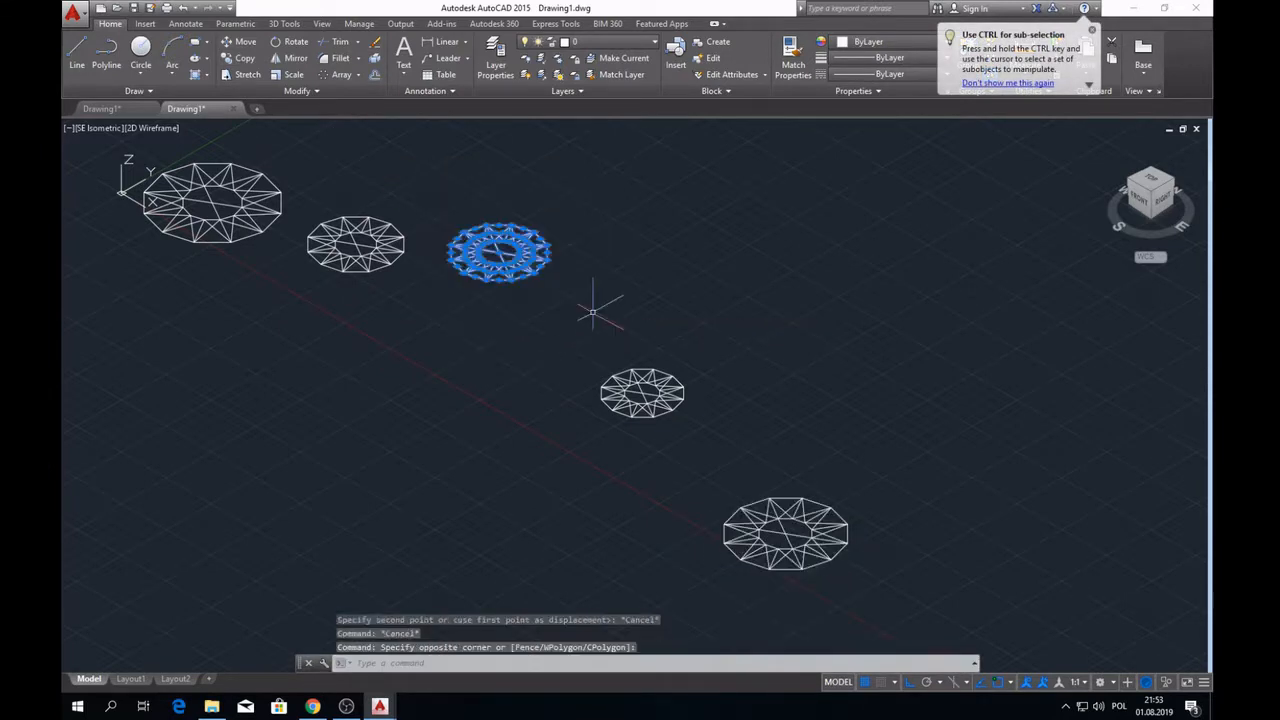
click(245, 41)
scroll(460, 300, up, 2)
click(520, 210)
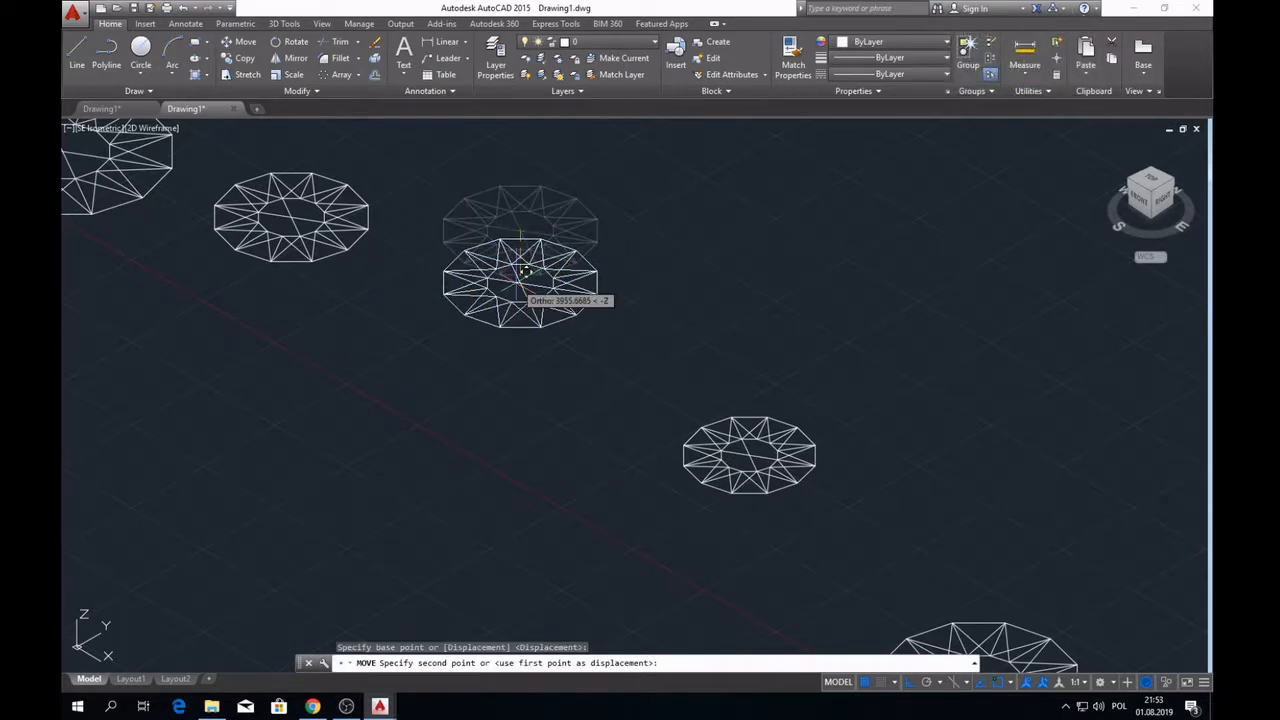
text(5000)
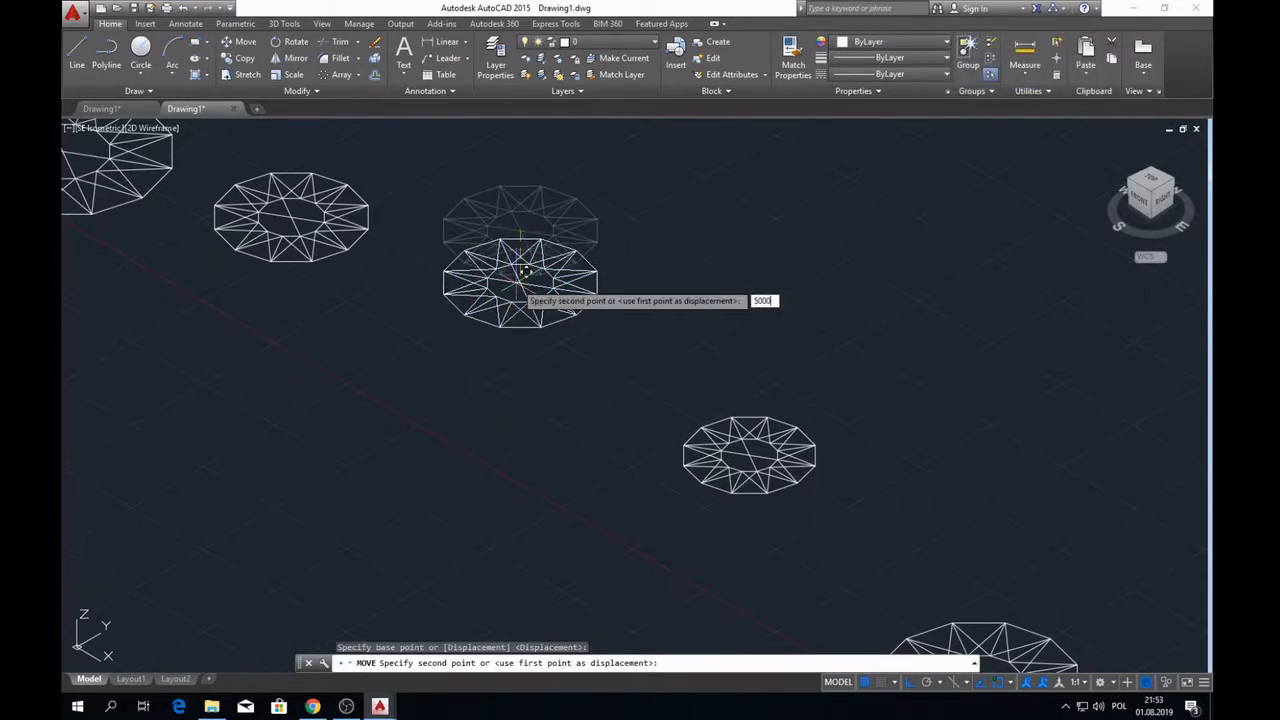
key(Return)
scroll(520, 272, down, 2)
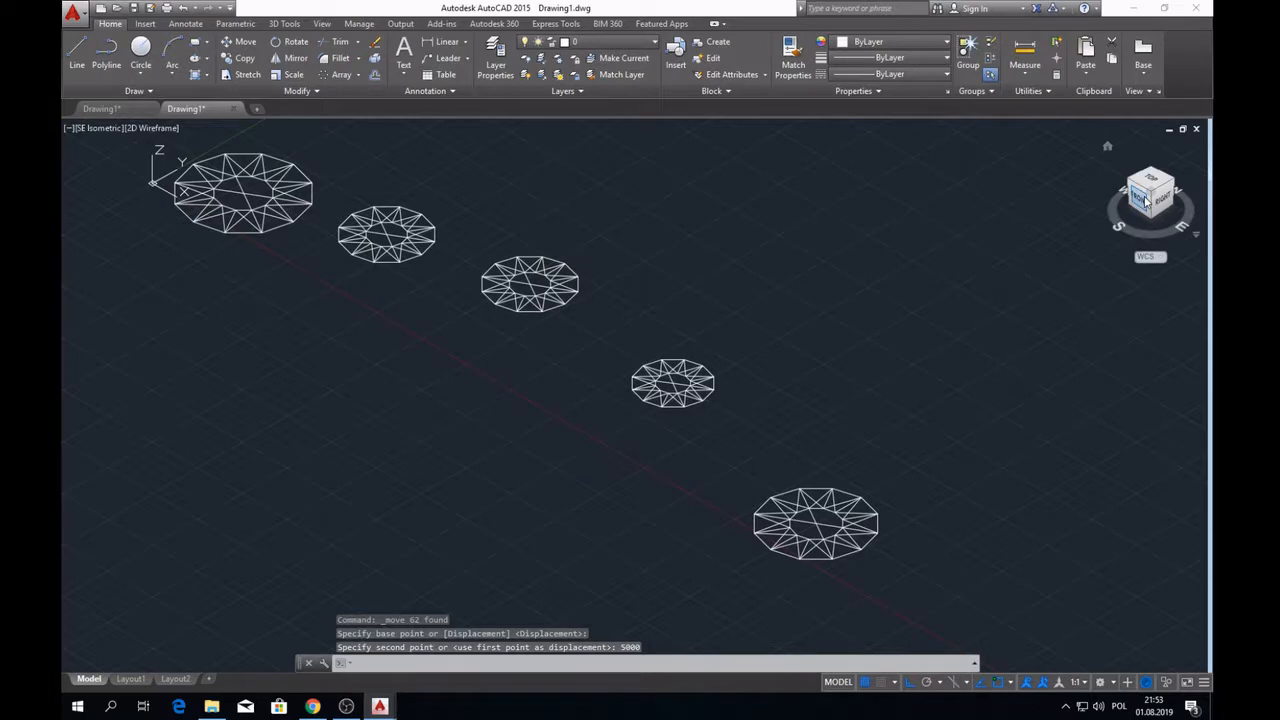
- Move the whole fifth figure 14000 upward along Z from its centre, and check all the figures' heights in the front view
click(1145, 199)
click(820, 398)
click(978, 467)
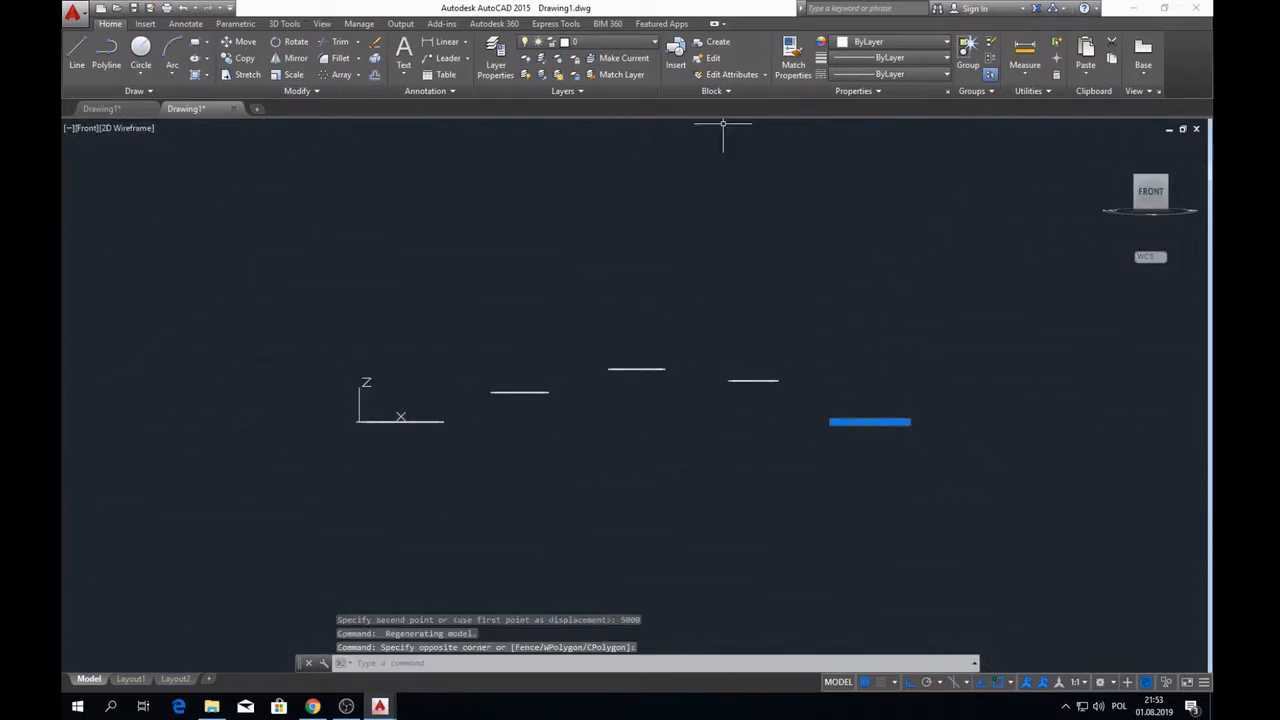
click(1170, 186)
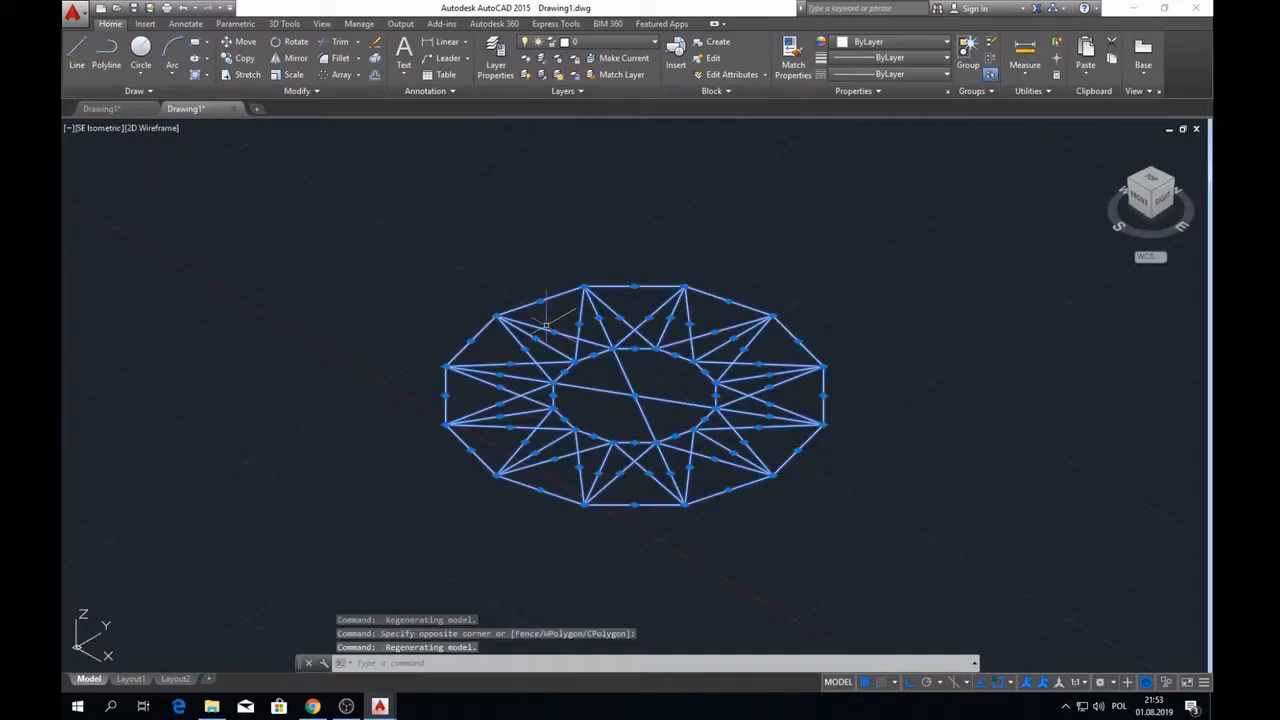
click(240, 42)
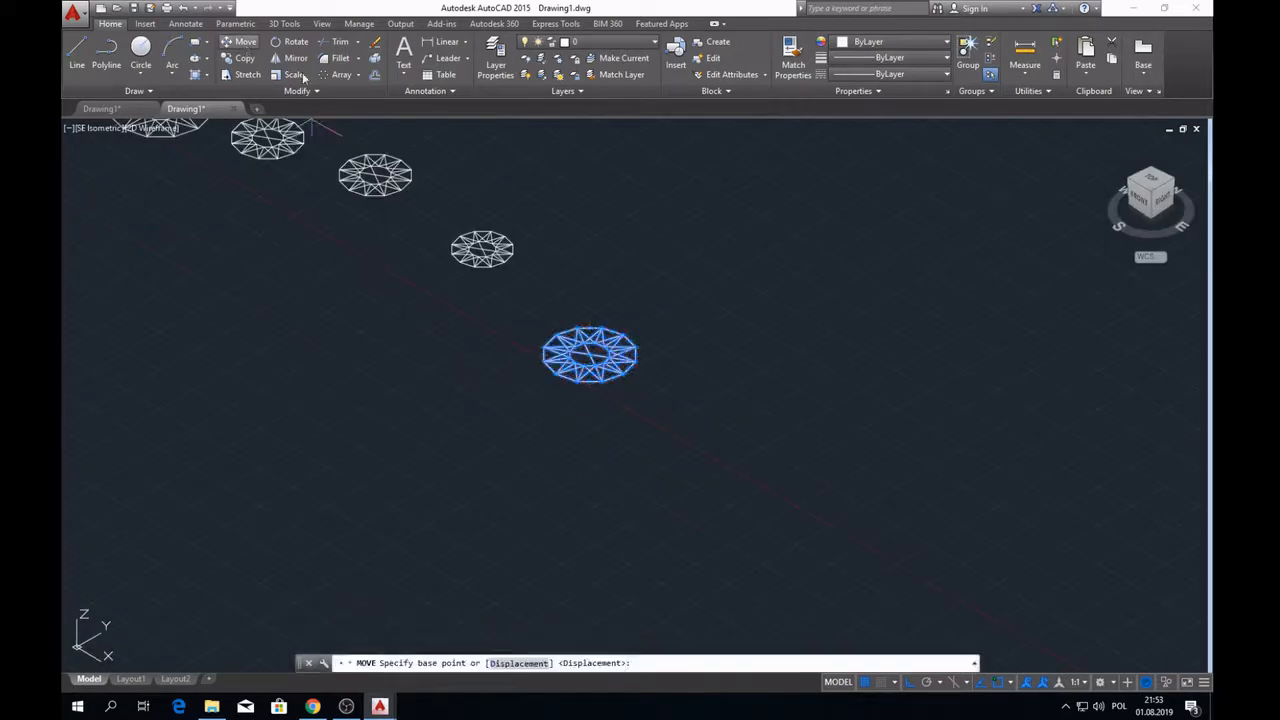
click(589, 355)
scroll(589, 352, down, 2)
text(14000)
key(Return)
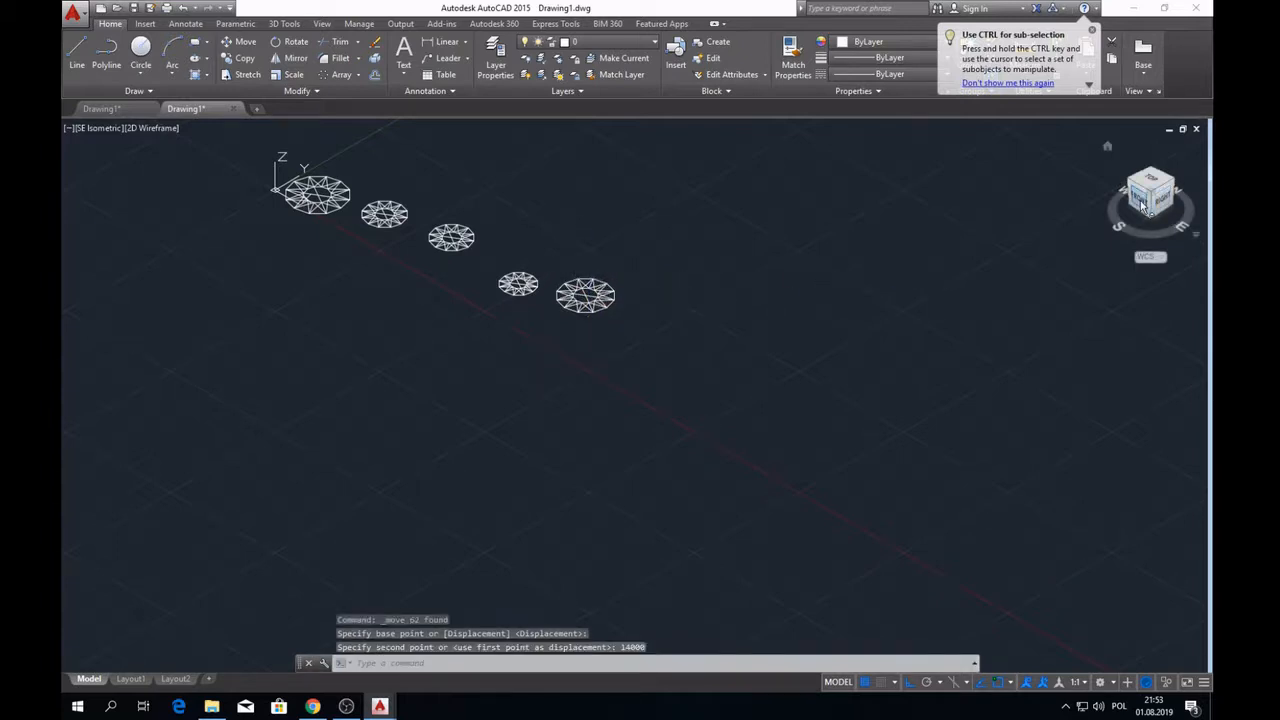
click(1145, 203)
scroll(600, 390, up, 2)
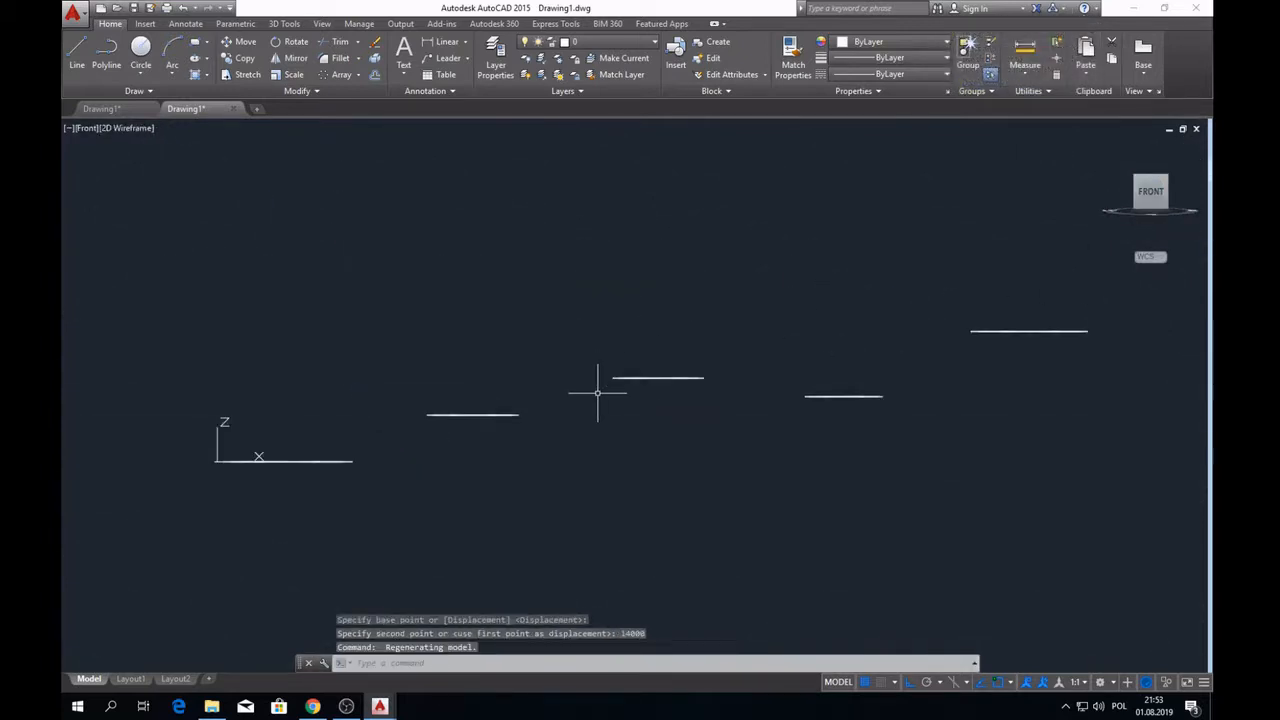
- Move the second to fifth figures together 2000 upward along Z, using the third figure's centre as the base point
click(394, 243)
scroll(440, 322, down, 2)
click(908, 400)
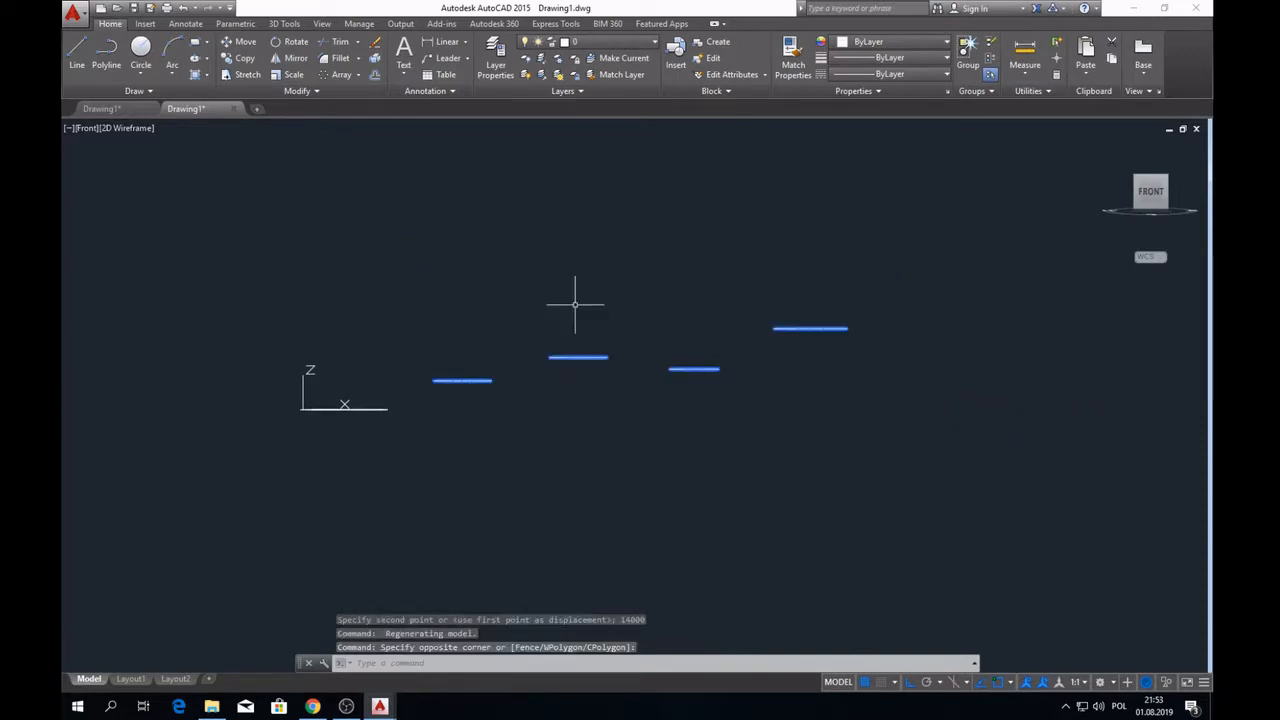
click(1168, 186)
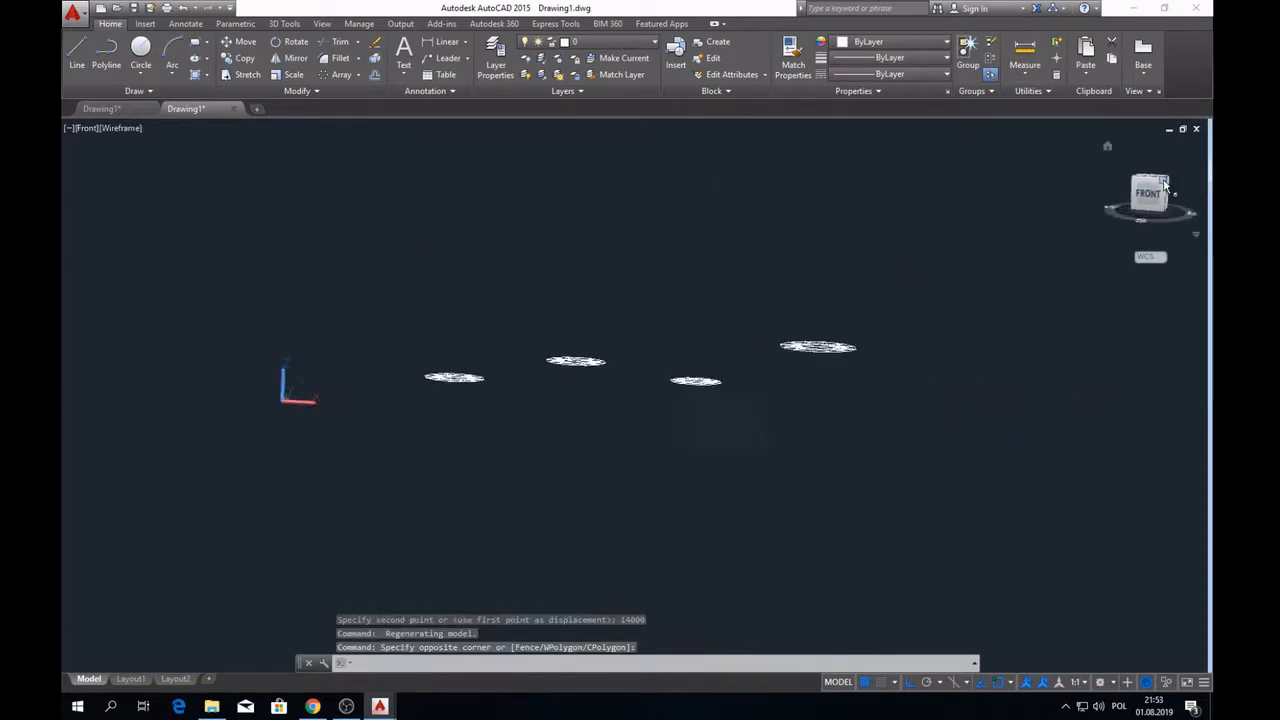
click(245, 42)
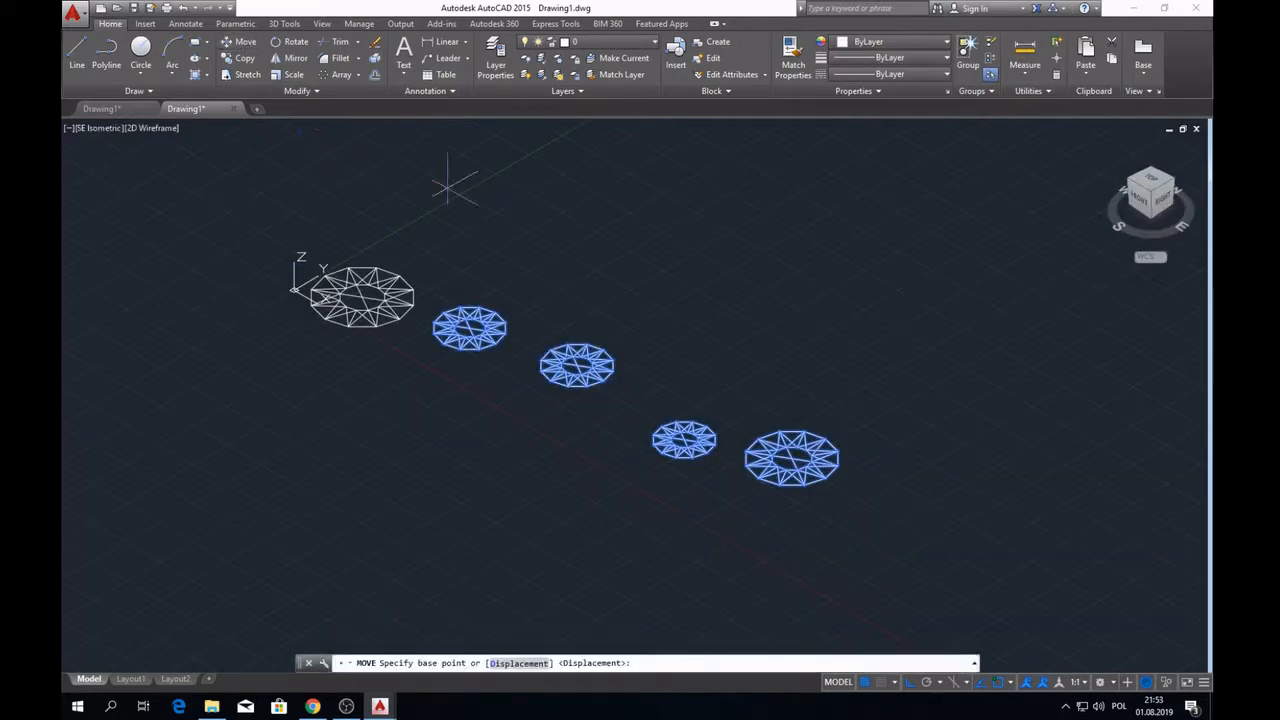
click(577, 367)
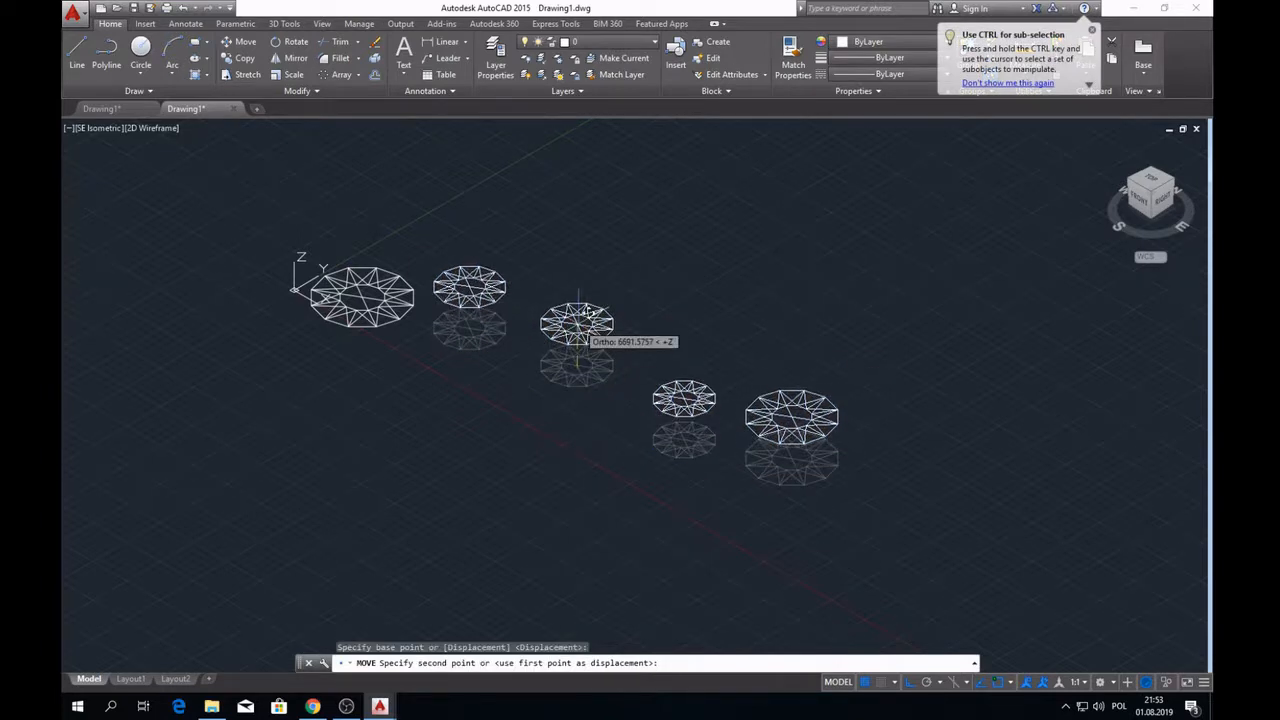
text(2000)
key(Return)
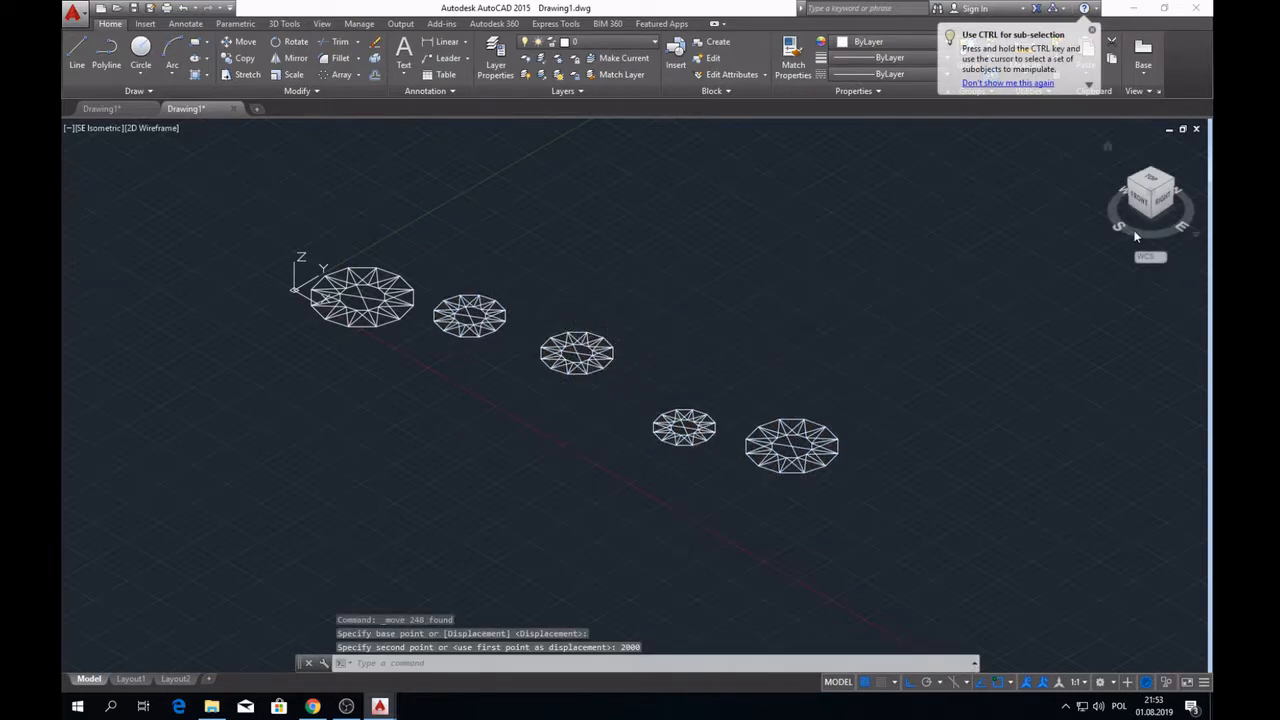
- Move only the fourth figure 2000 upward along Z from its centre, and check the heights in the front view
click(1104, 232)
scroll(722, 371, up, 2)
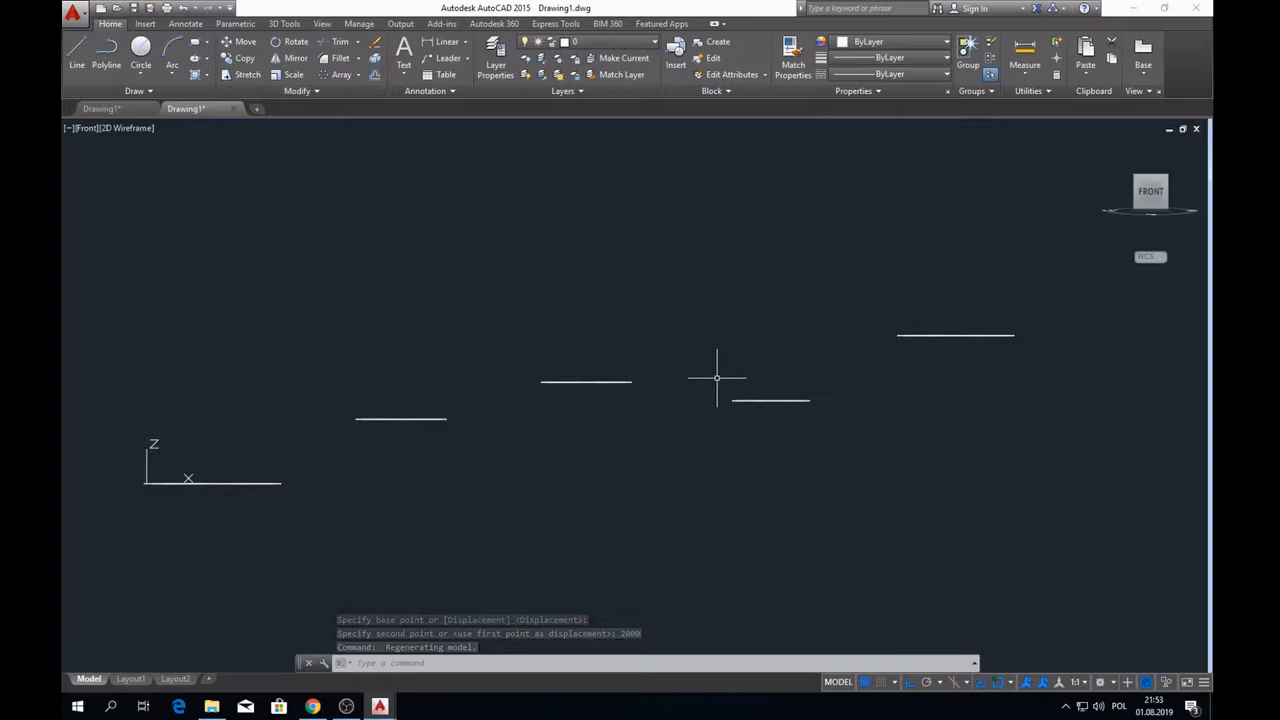
click(711, 381)
click(855, 423)
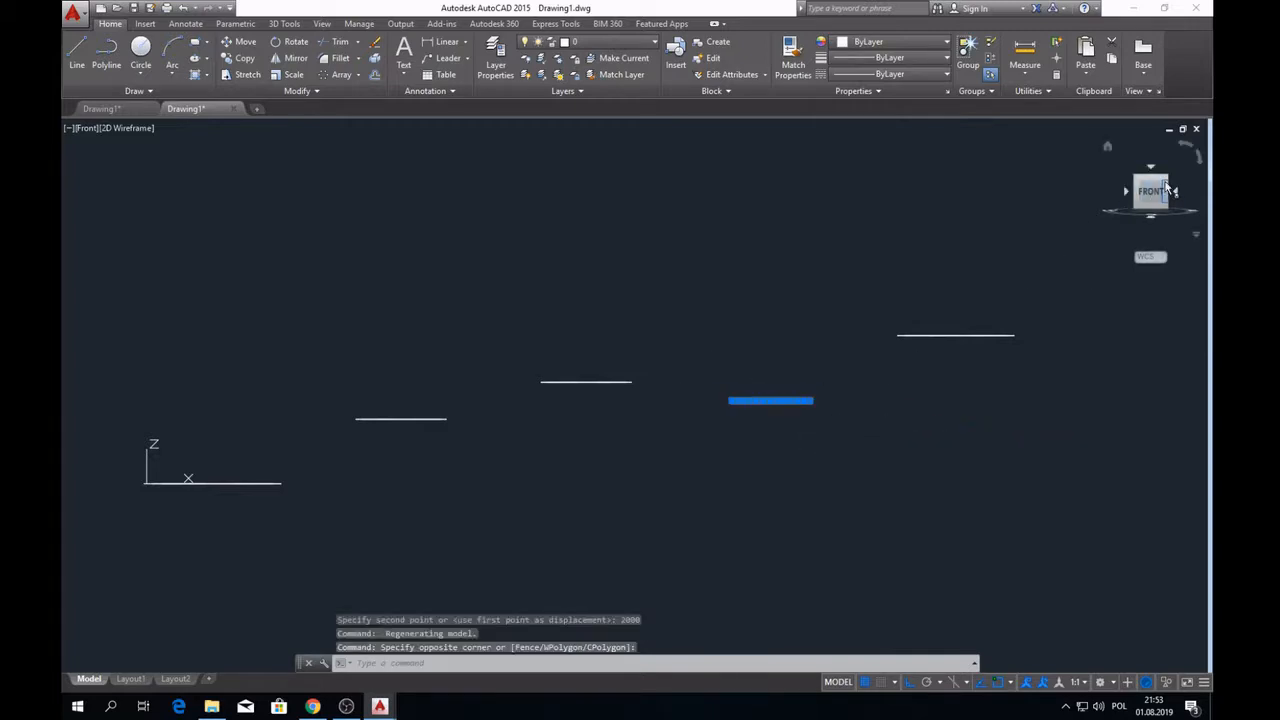
click(1166, 180)
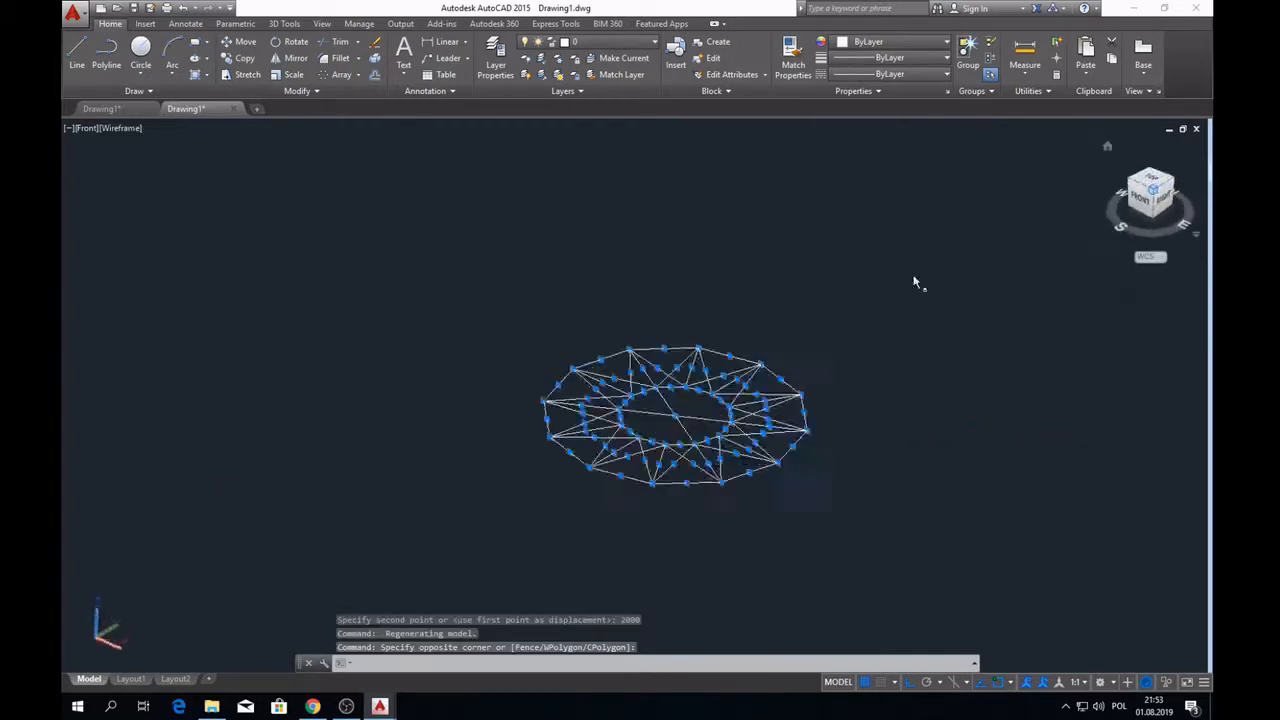
click(245, 42)
scroll(590, 408, down, 2)
click(620, 400)
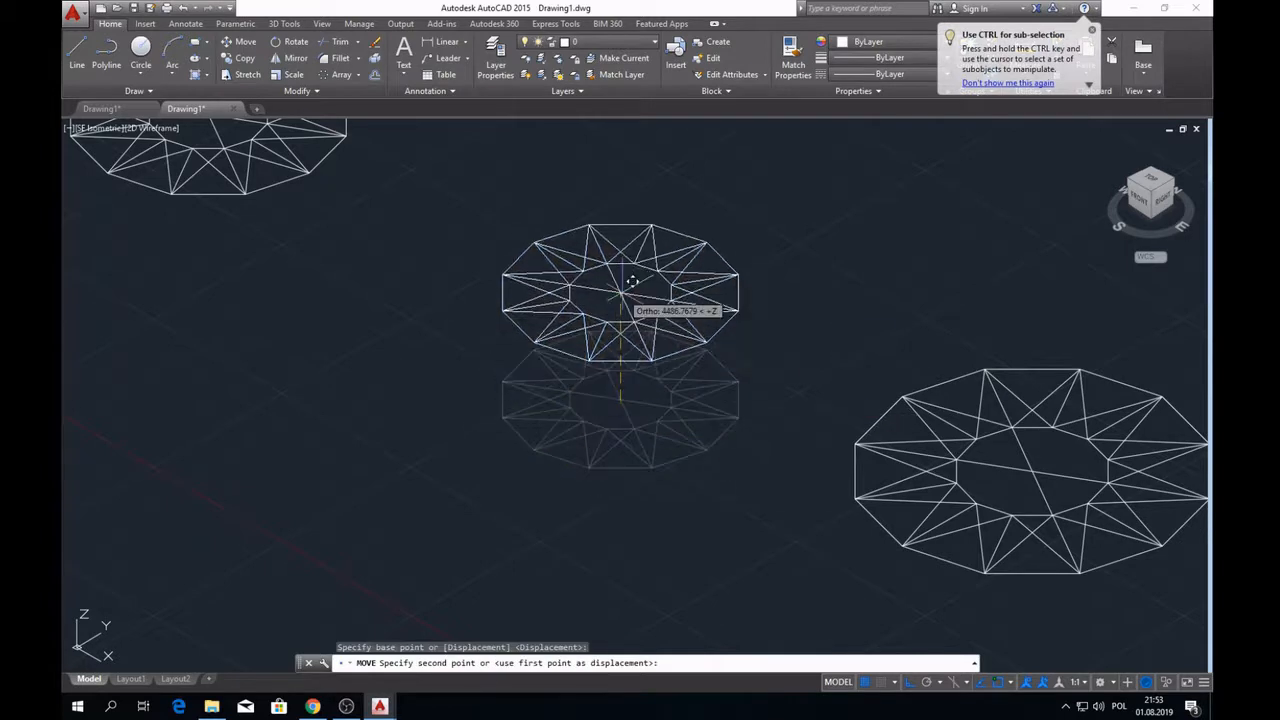
text(2000)
key(Return)
scroll(888, 323, down, 5)
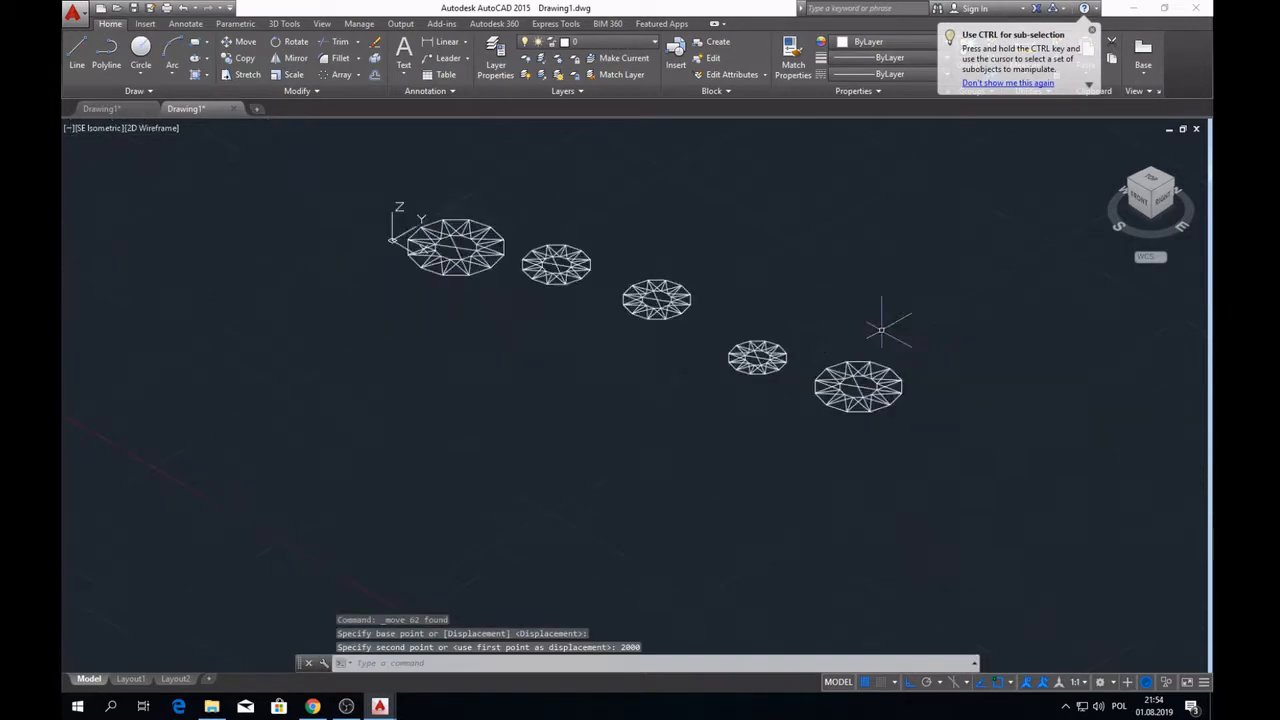
click(1146, 205)
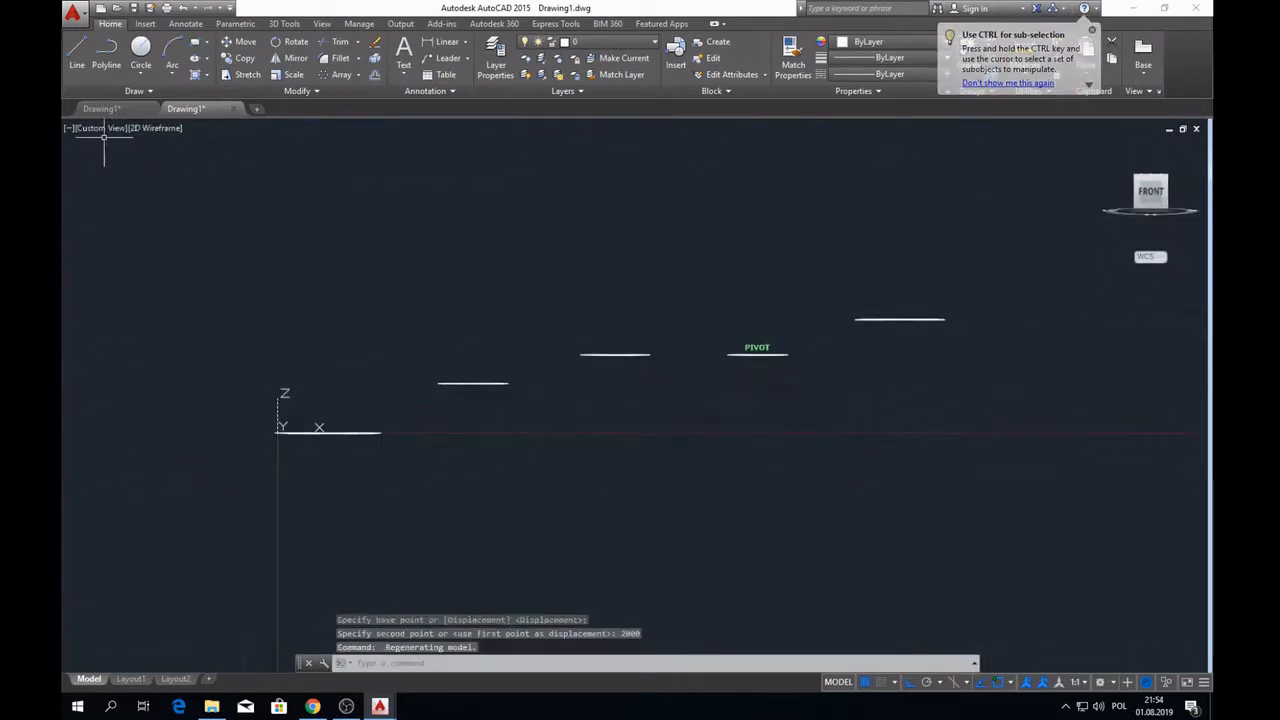
key(Escape)
key(Escape)
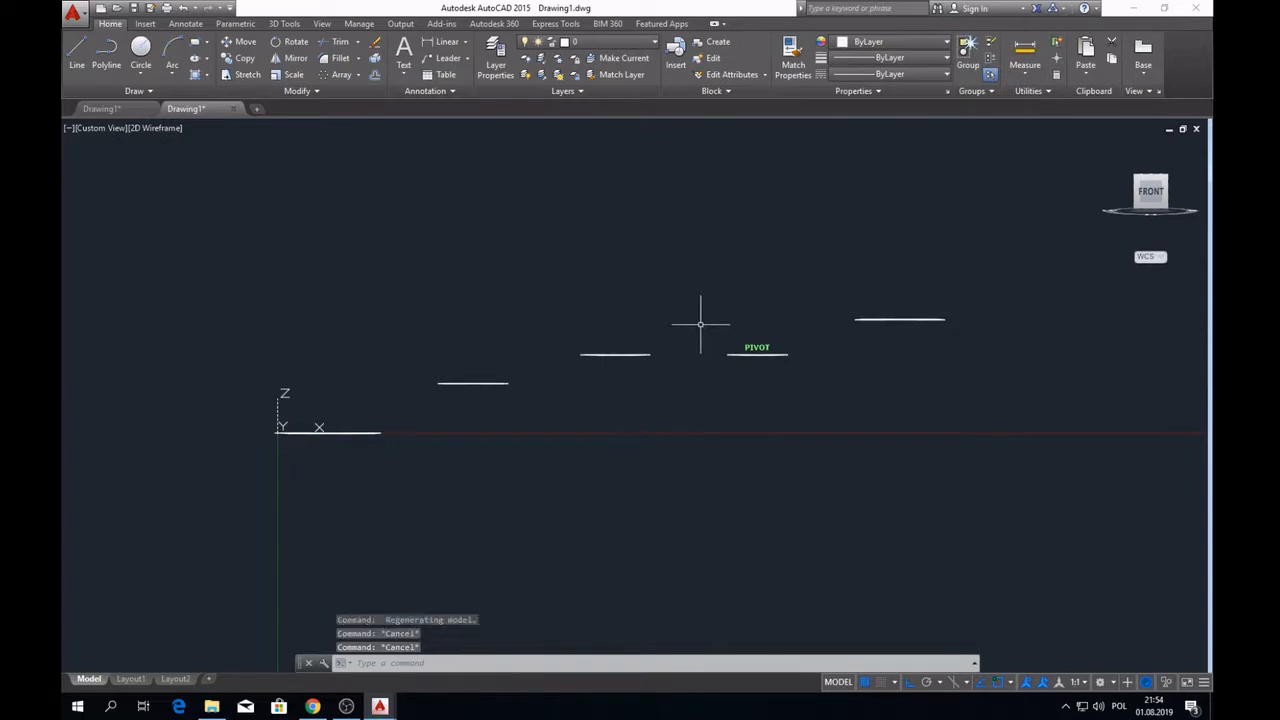
click(534, 315)
click(685, 378)
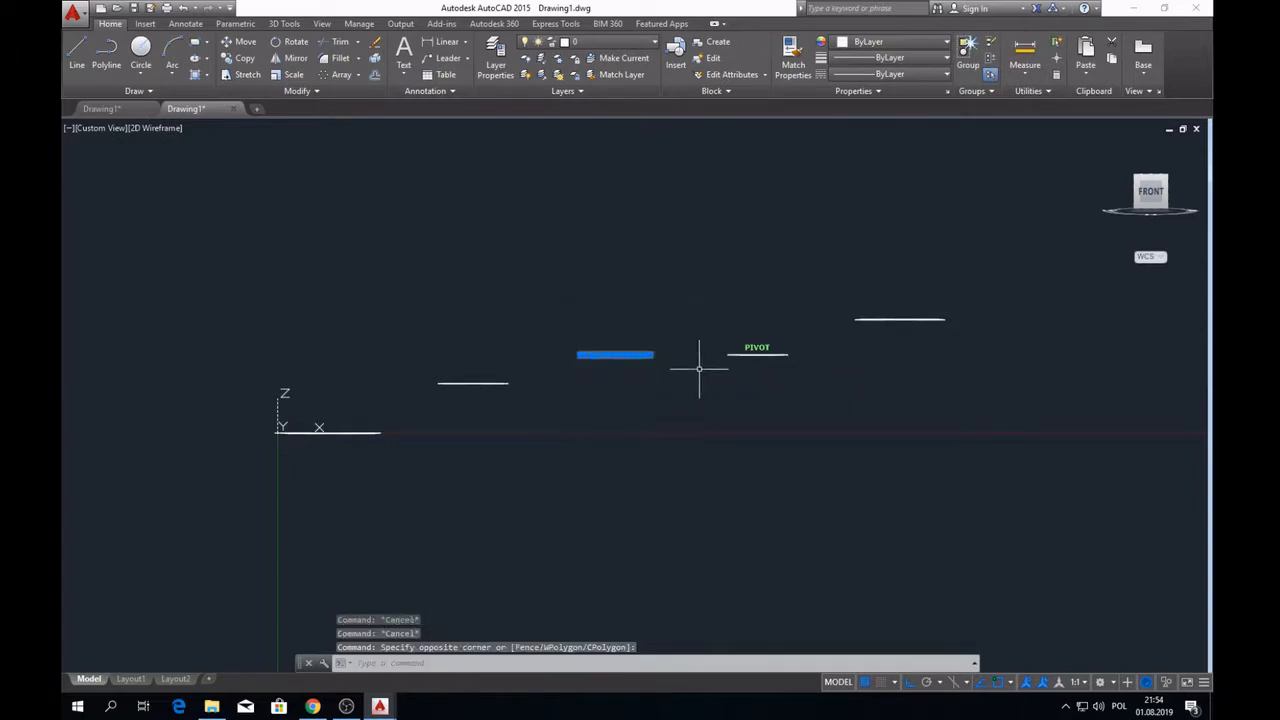
click(1160, 190)
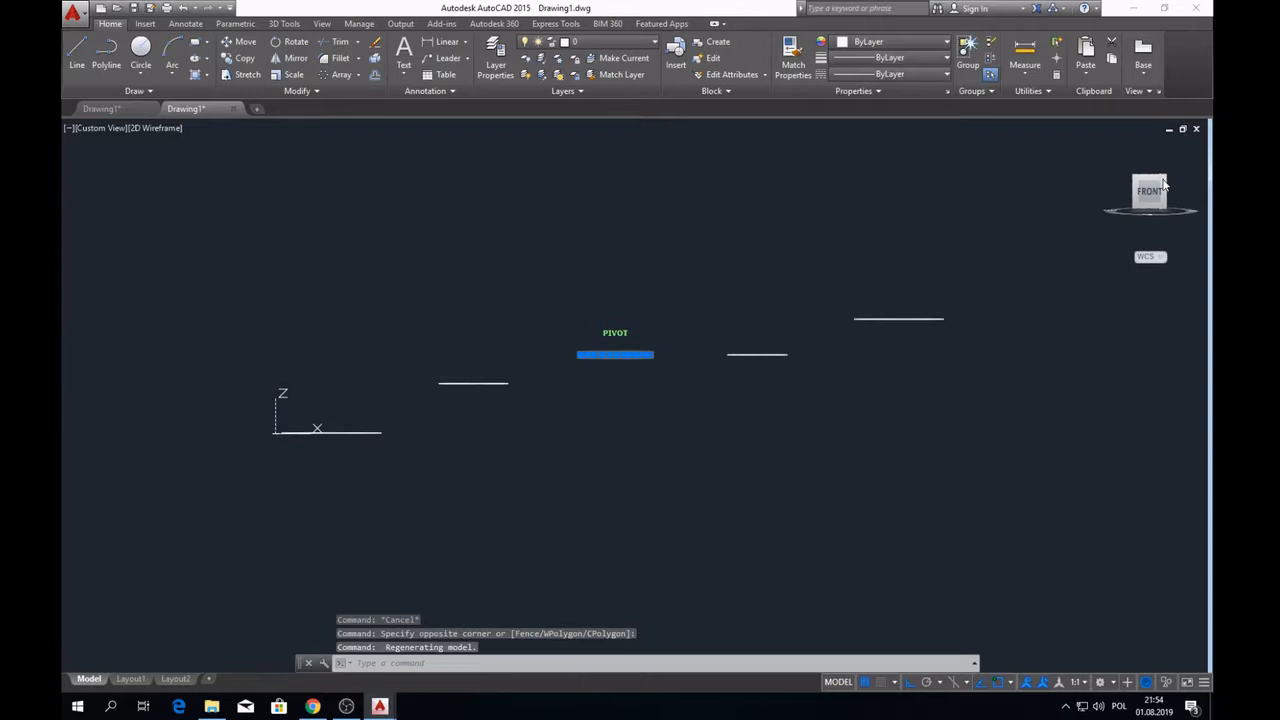
click(1163, 184)
click(1153, 180)
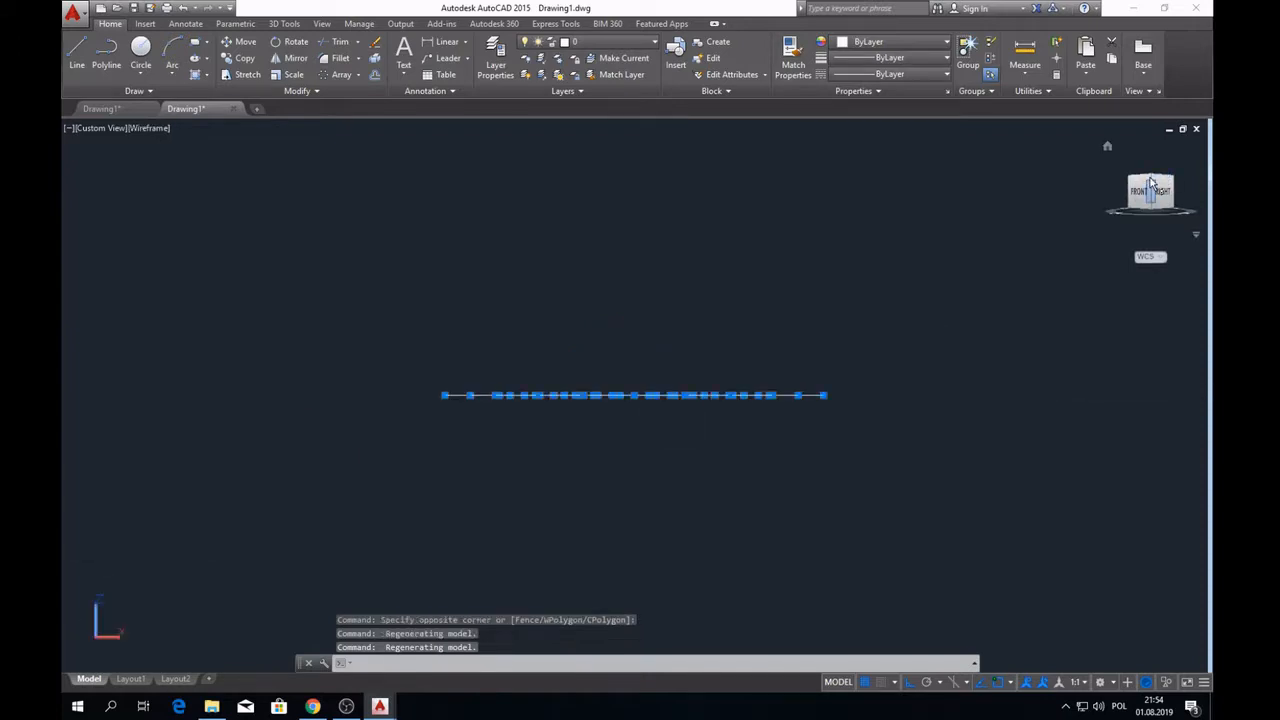
click(1153, 180)
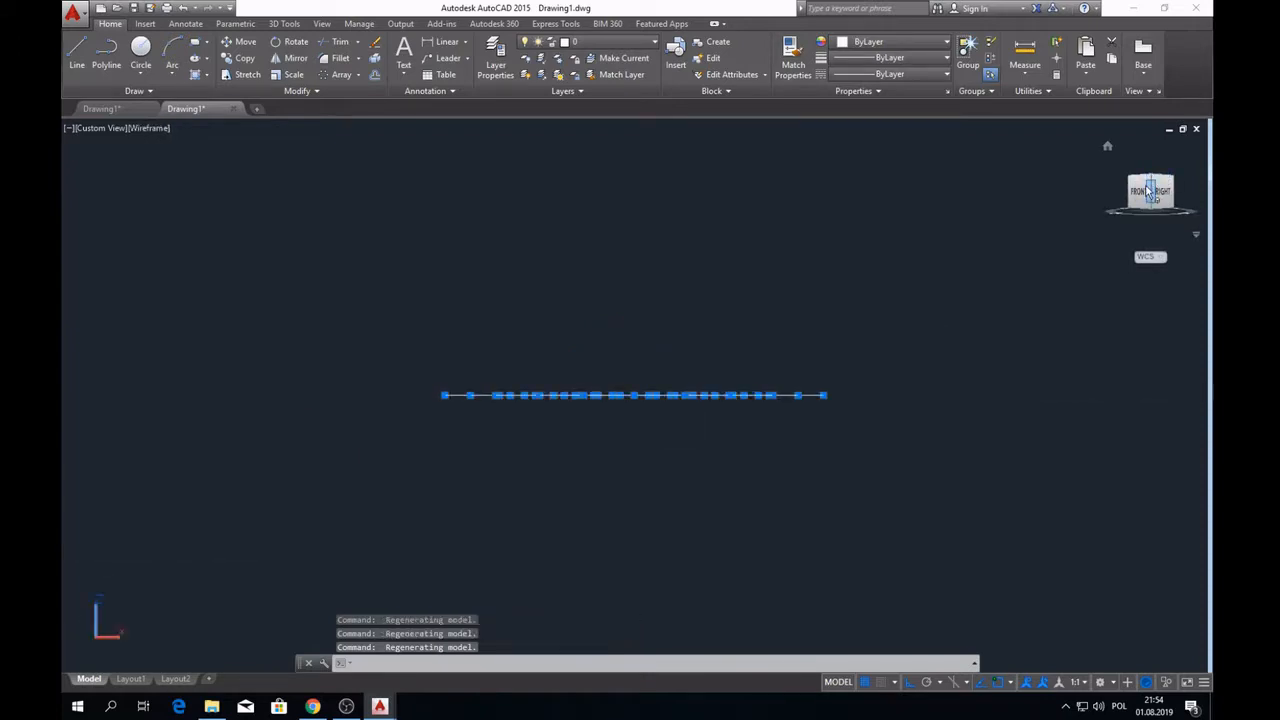
key(Escape)
key(Escape)
scroll(754, 395, down, 3)
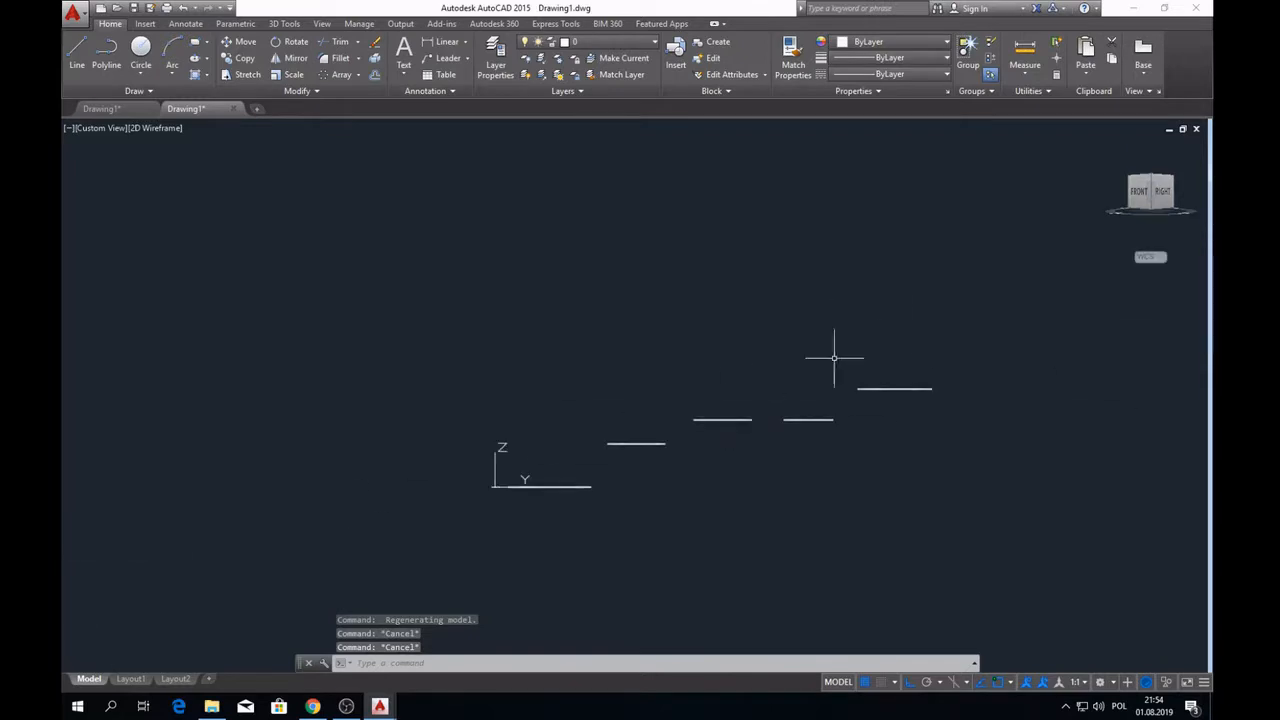
- Orbit from the edge-on view to a view from above at an angle and examine all five figures
click(1154, 182)
click(1153, 180)
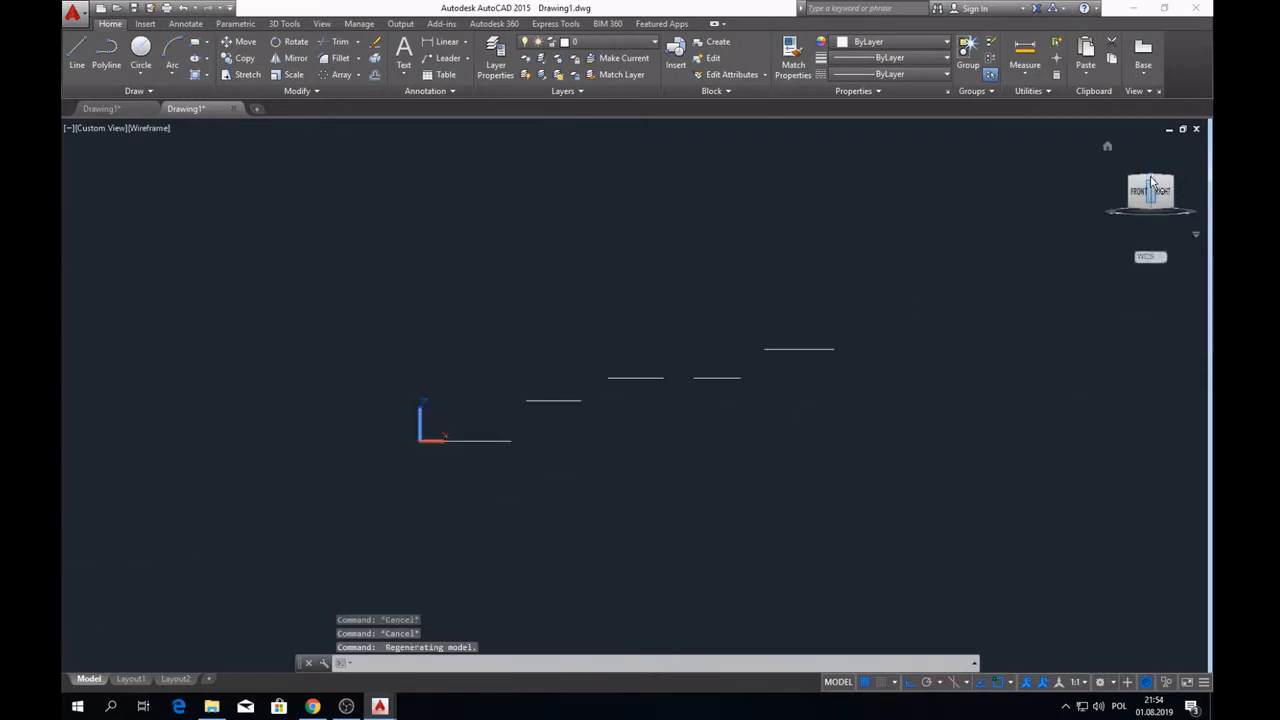
click(1153, 180)
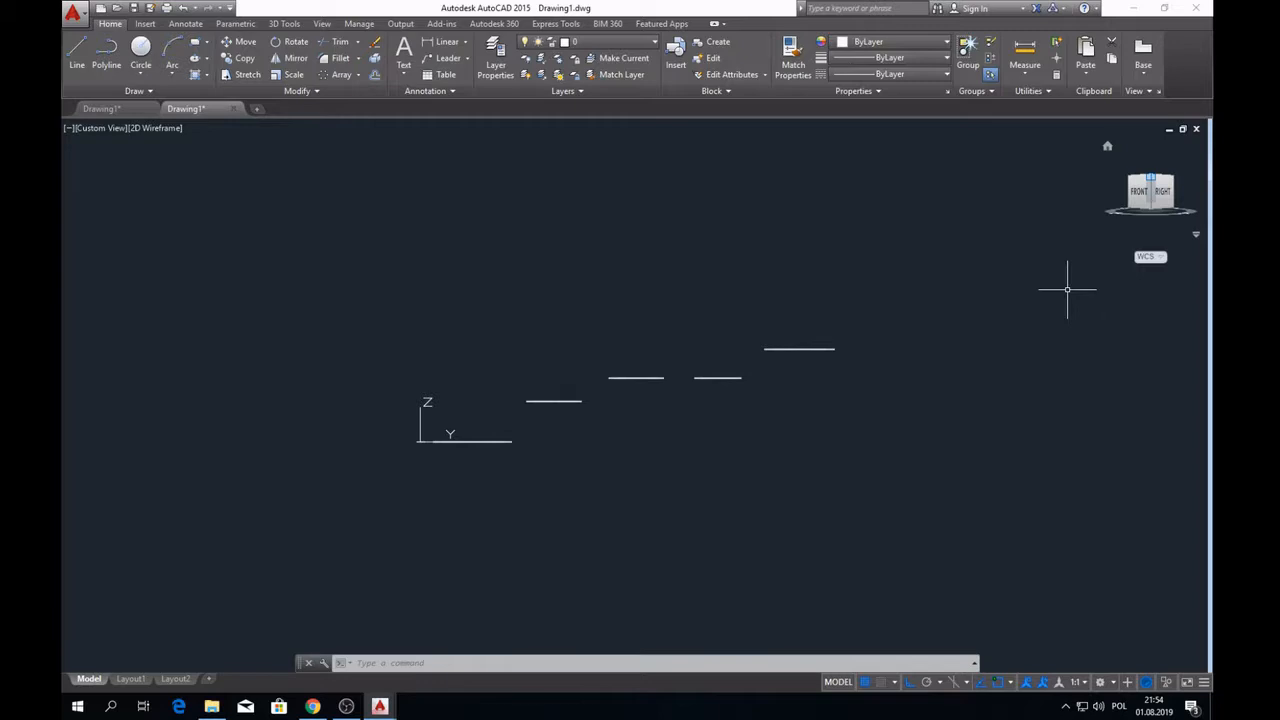
click(1150, 188)
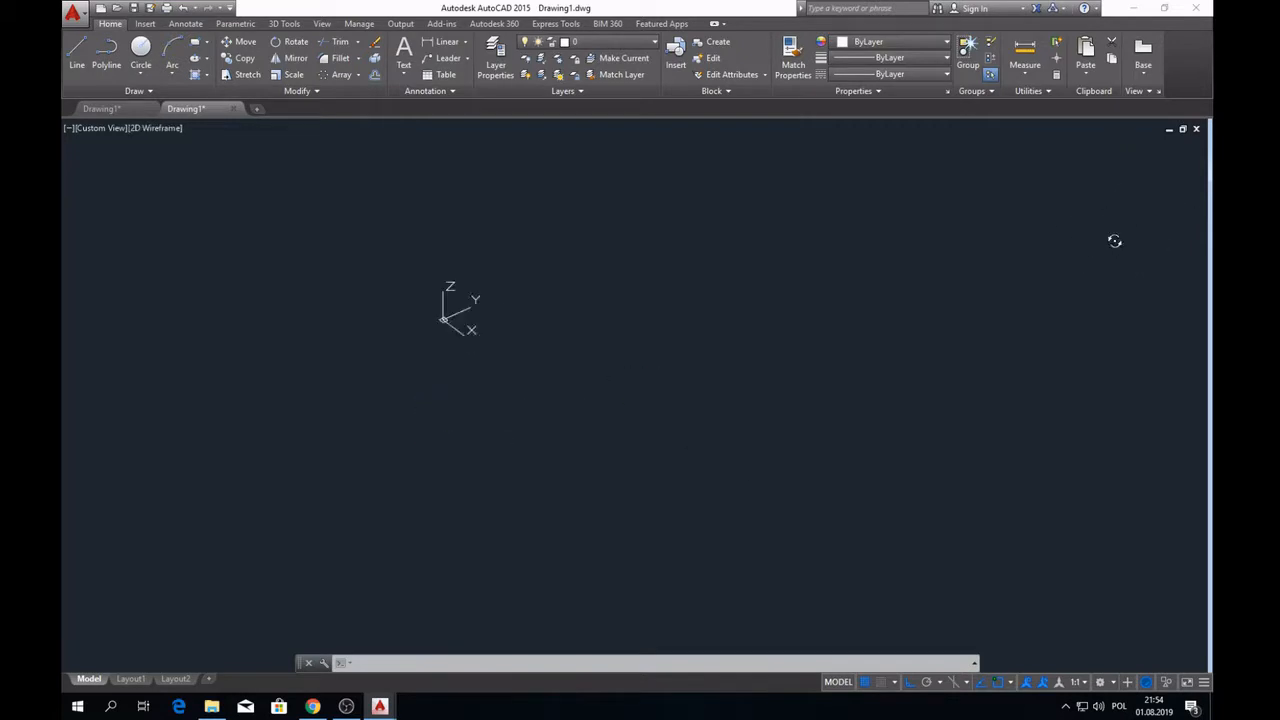
key(Escape)
scroll(652, 362, up, 3)
scroll(658, 357, down, 2)
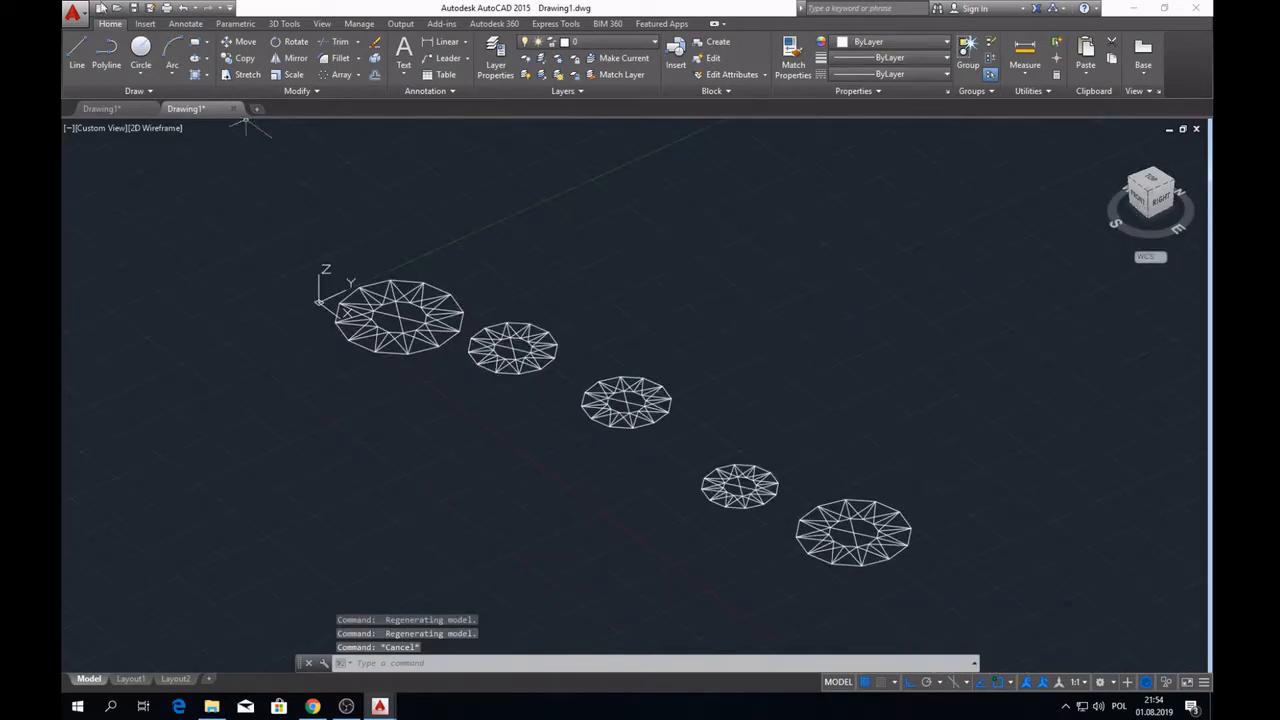
- Try to save the drawing as Drawing1 in the Steel tower folder, replacing the existing file
click(134, 8)
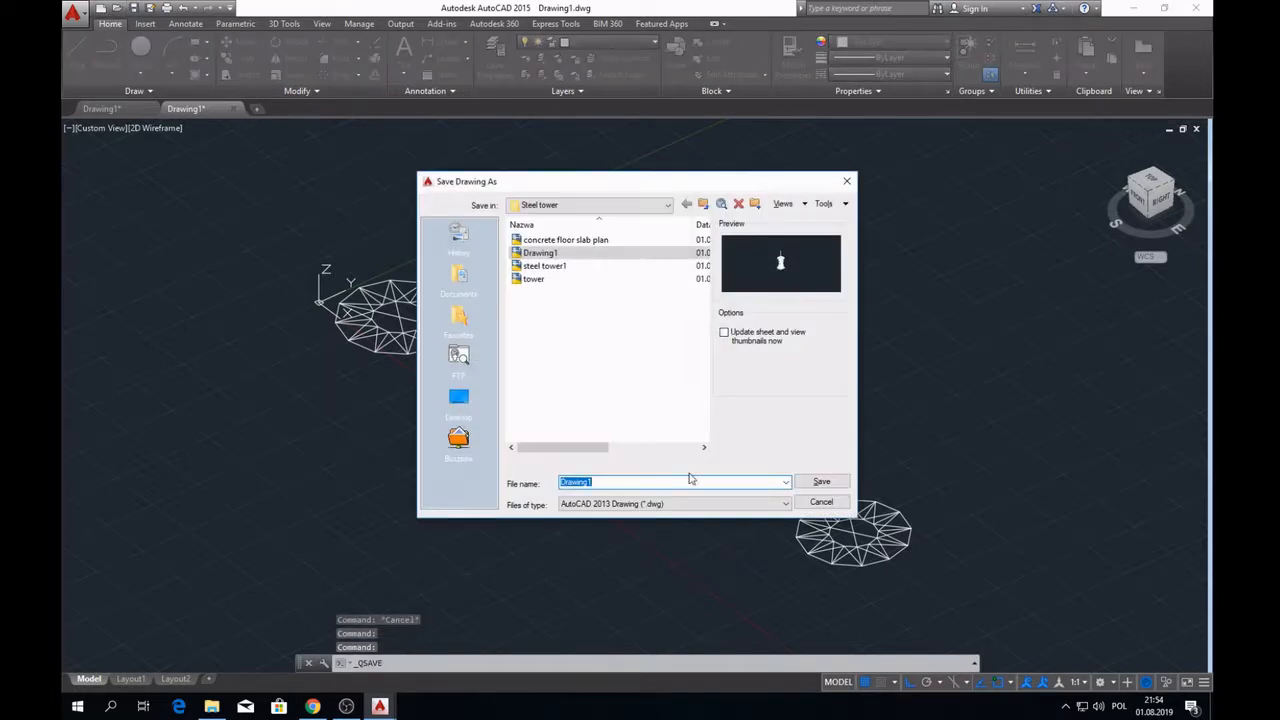
click(818, 482)
click(615, 385)
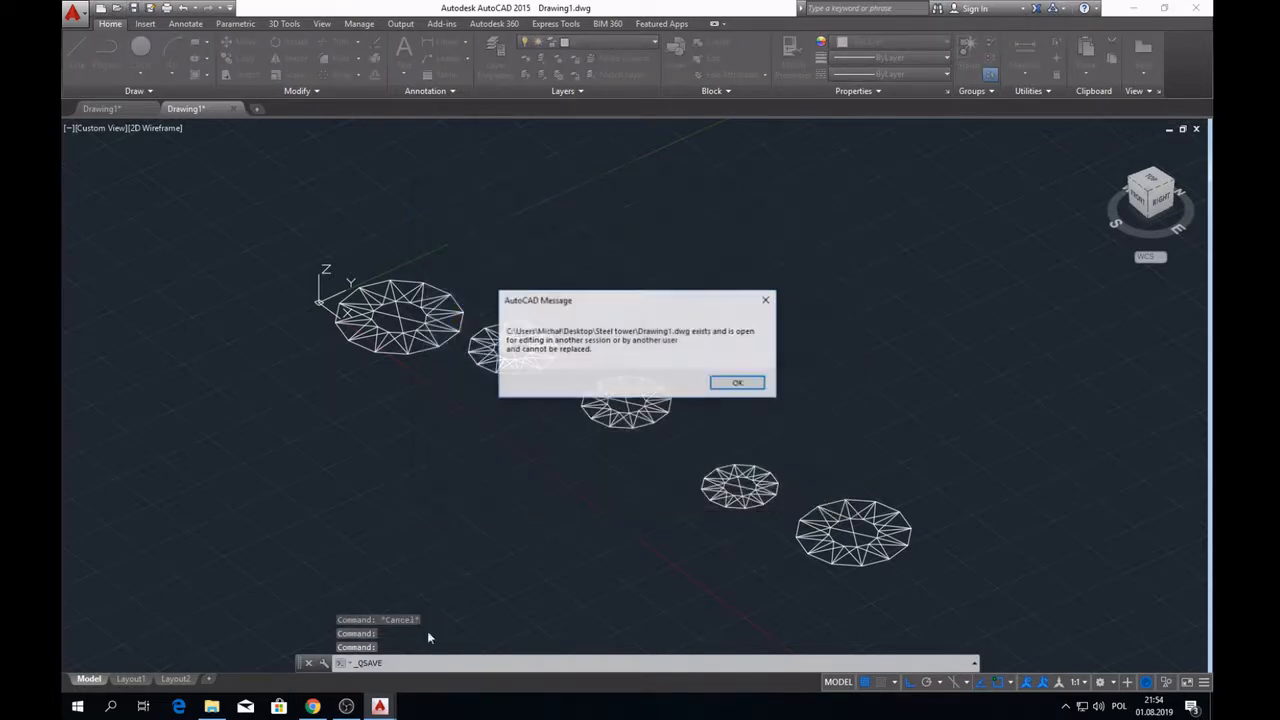
click(737, 386)
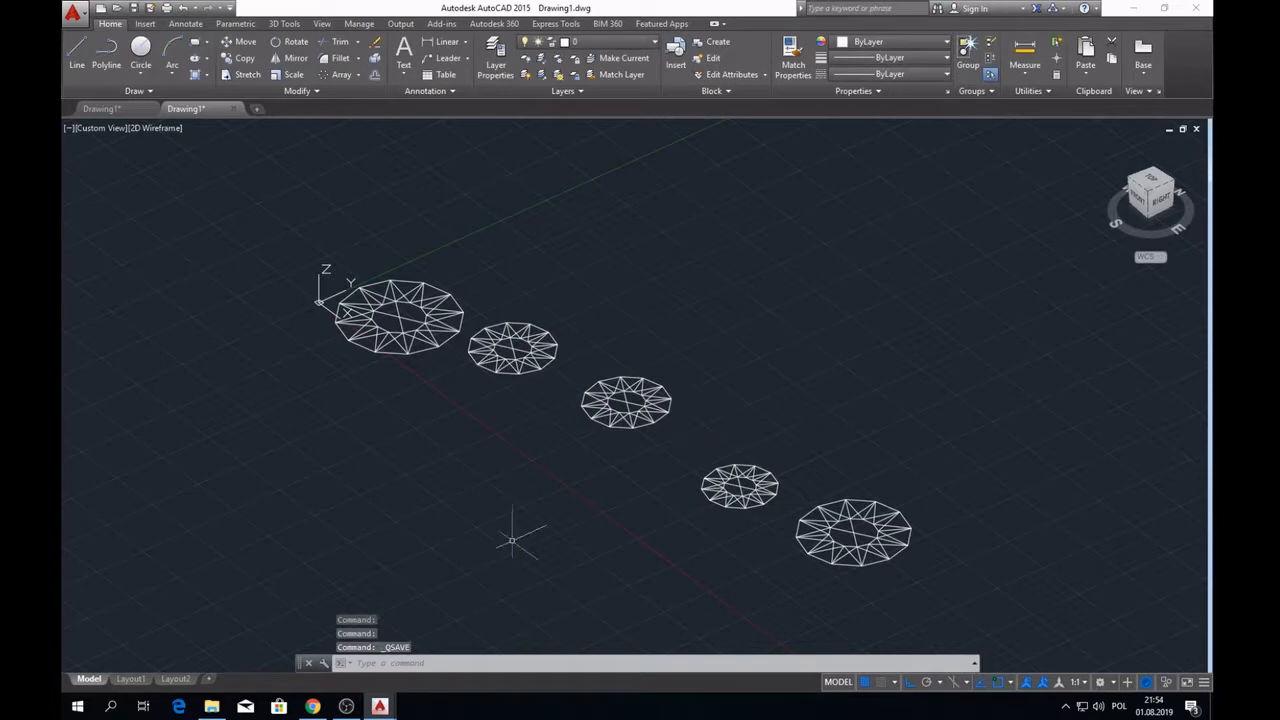
click(347, 707)
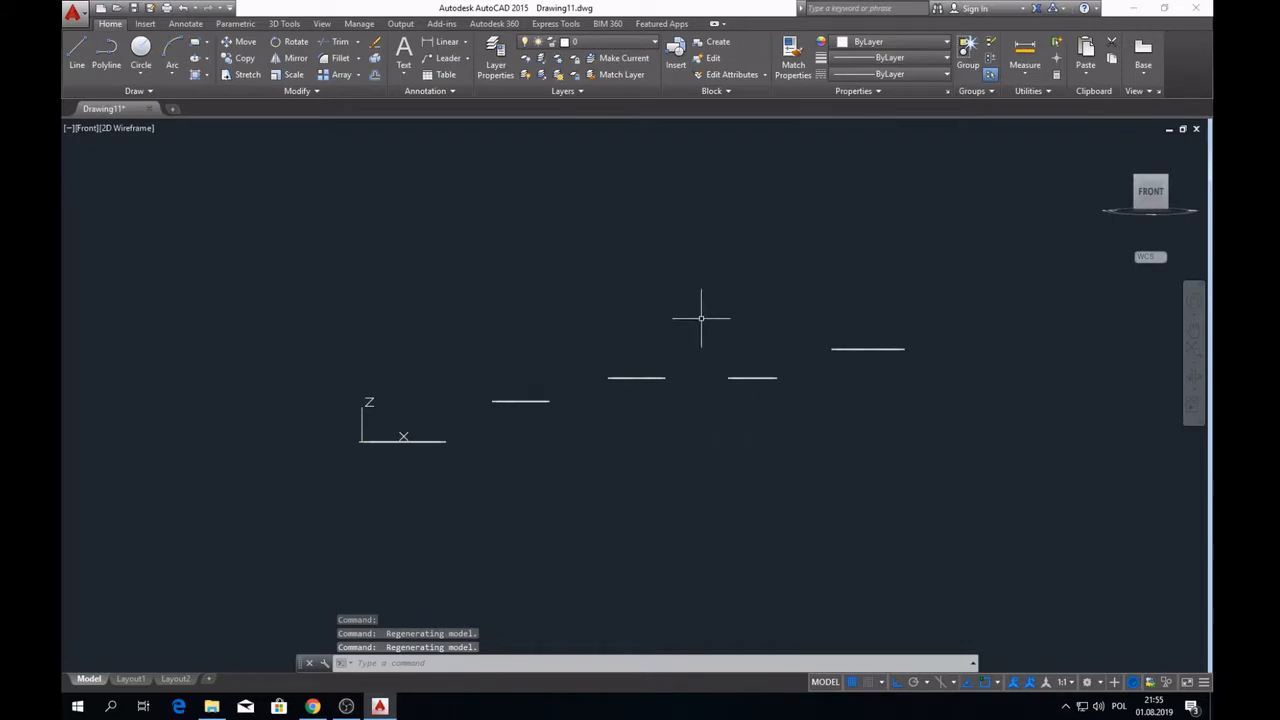
- Move the fourth and fifth figures together 5000 upward along Z from the fifth figure's centre, and check the heights in the front view
click(701, 318)
click(957, 414)
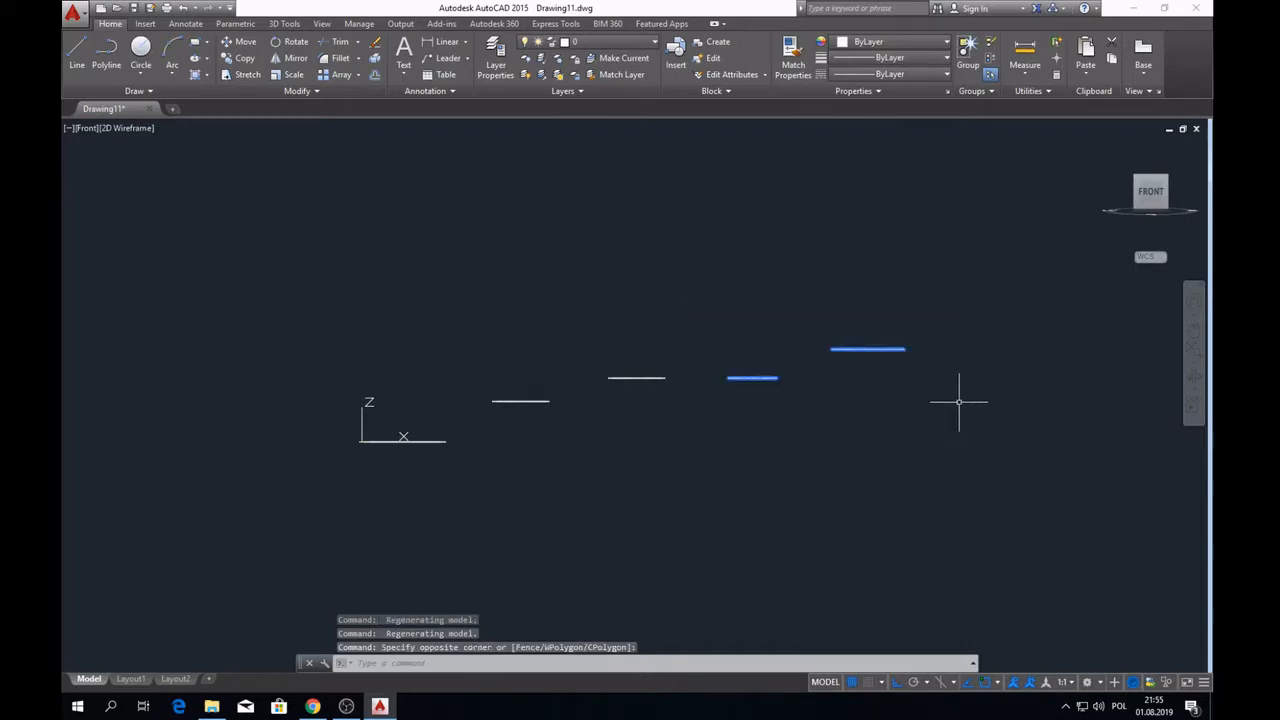
click(1168, 184)
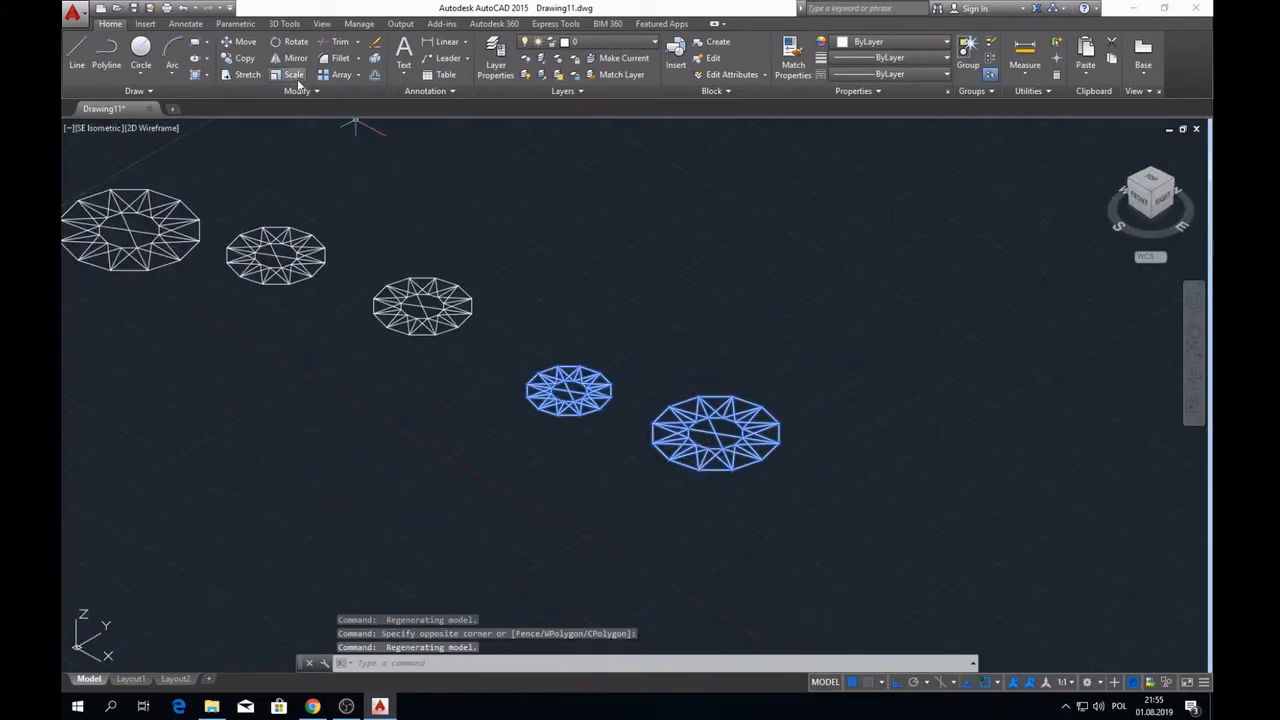
click(243, 44)
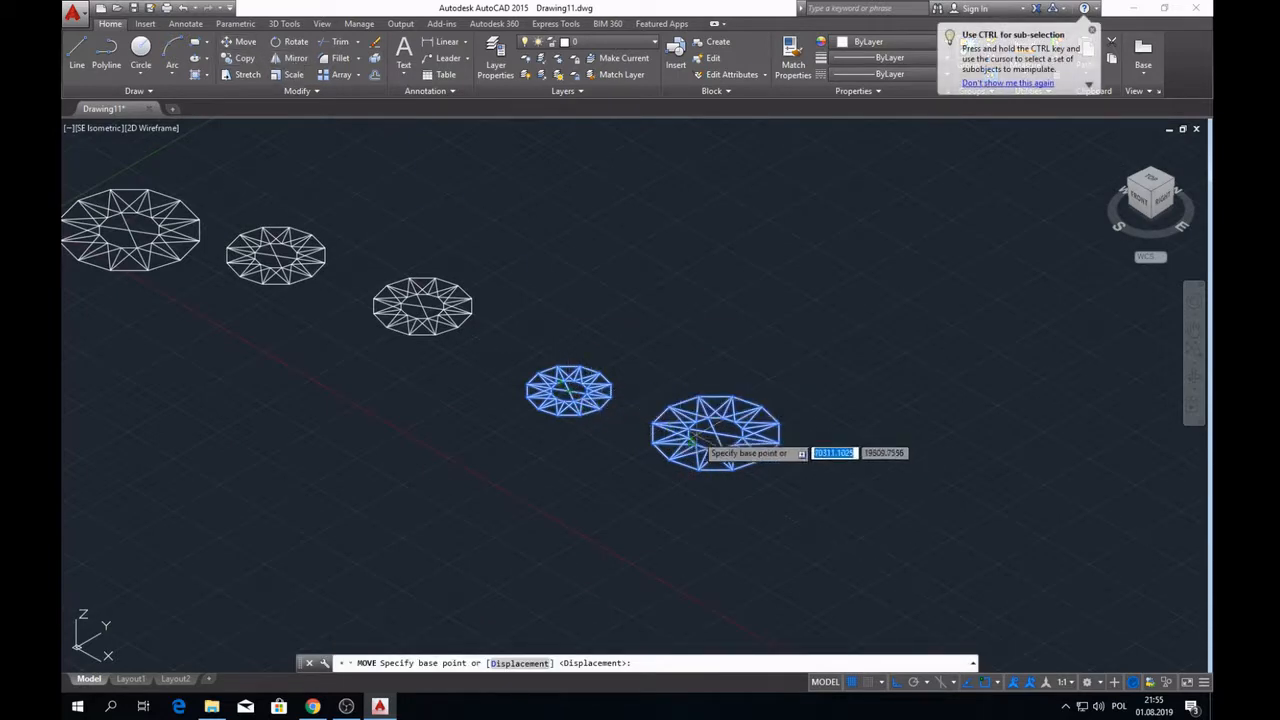
click(716, 435)
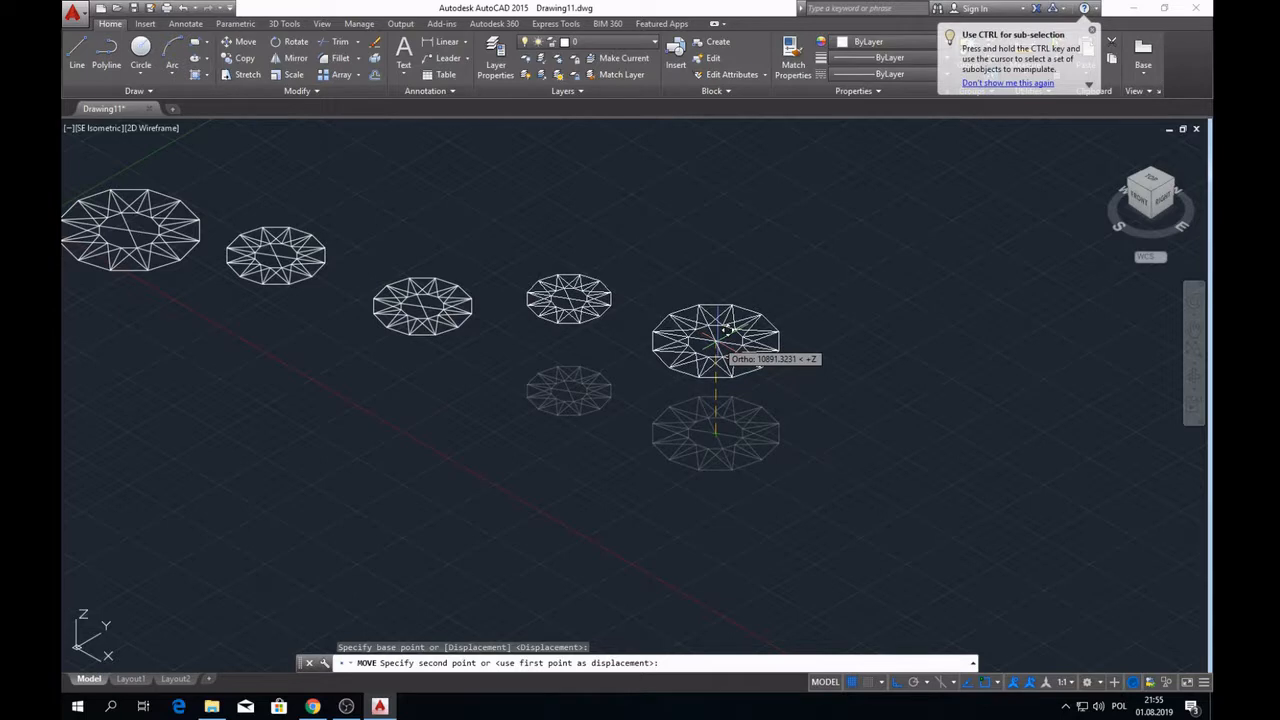
text(5000)
key(Return)
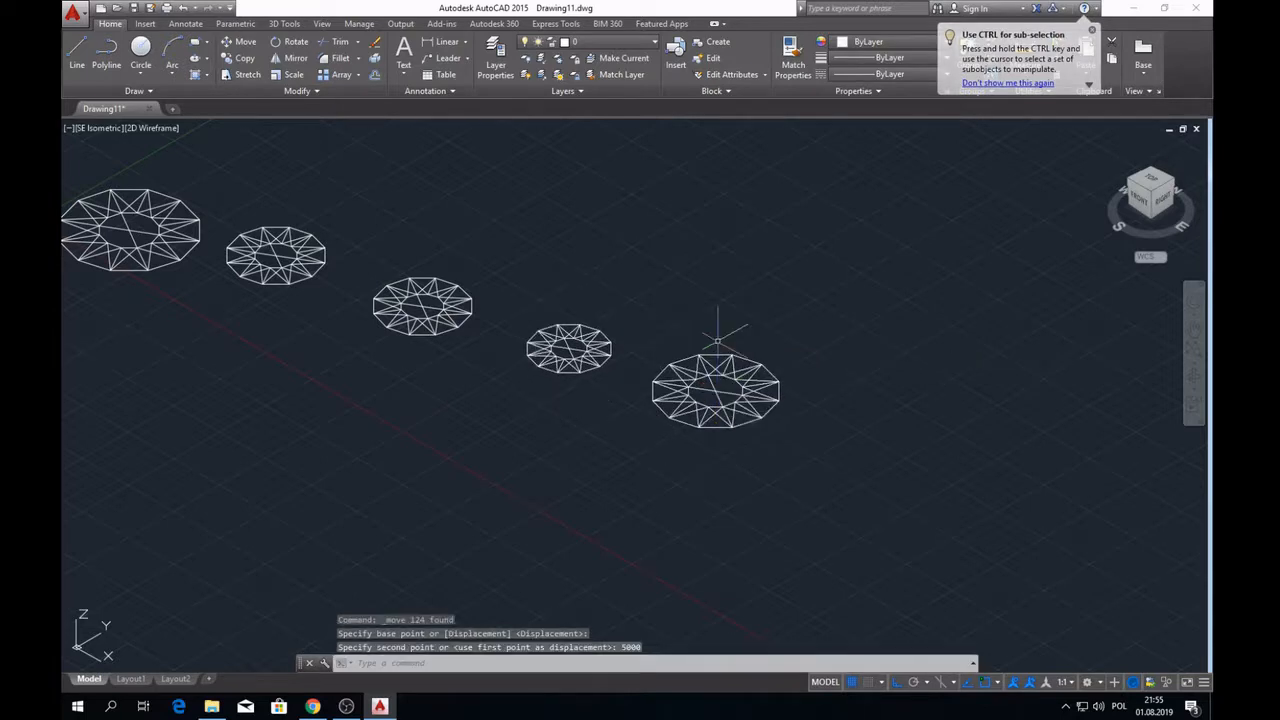
click(1138, 207)
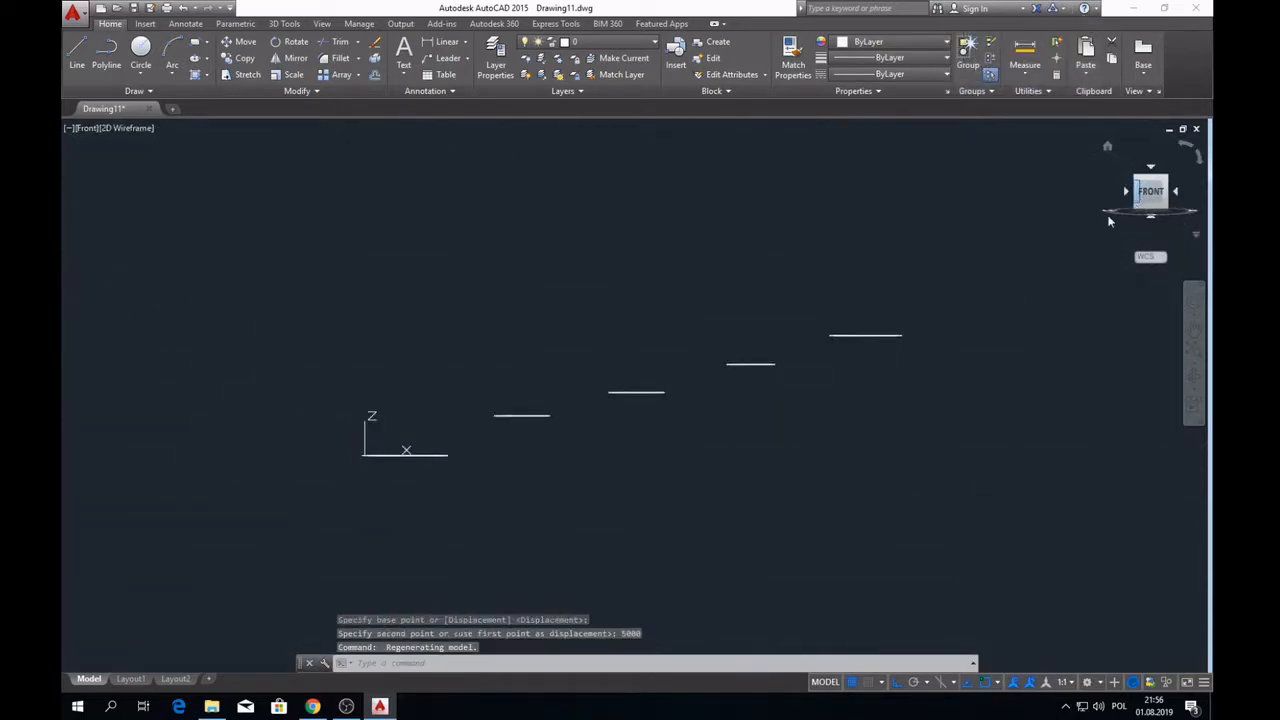
scroll(640, 346, up, 2)
scroll(634, 360, down, 2)
- In the top view, try to move the second figure from its centre onto the first figure's centre
click(1150, 172)
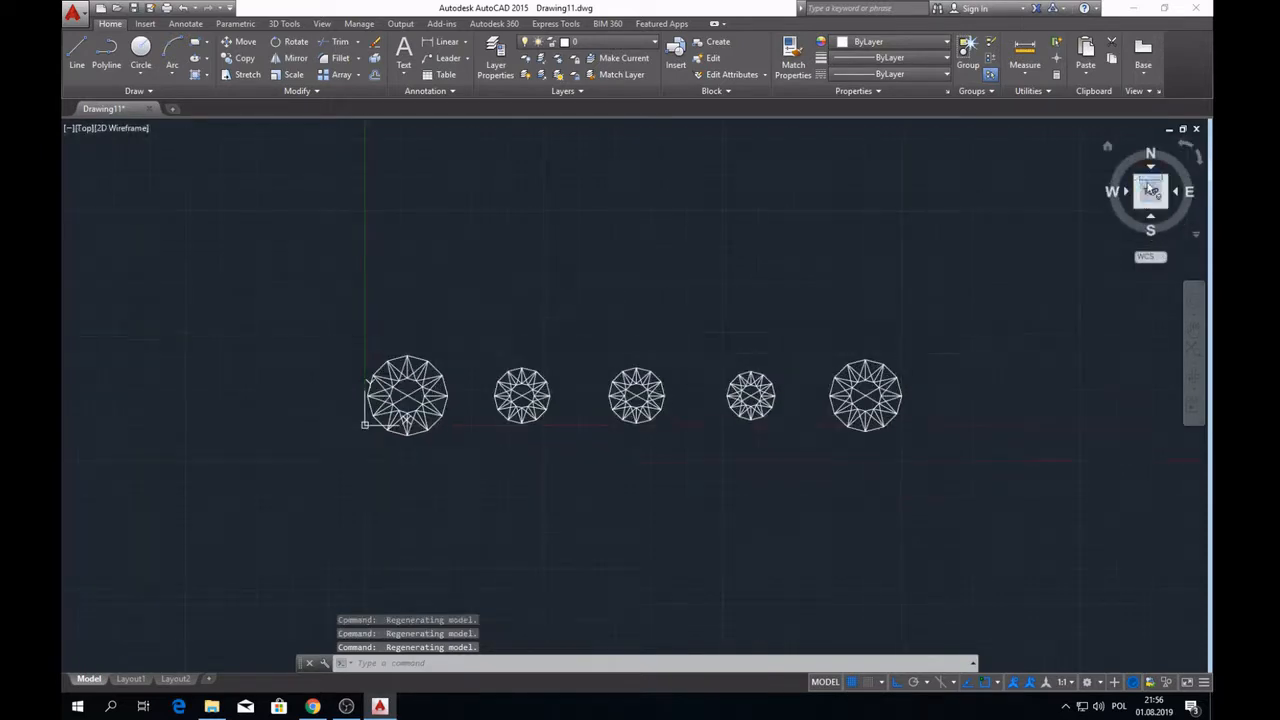
scroll(563, 366, up, 4)
scroll(558, 320, down, 2)
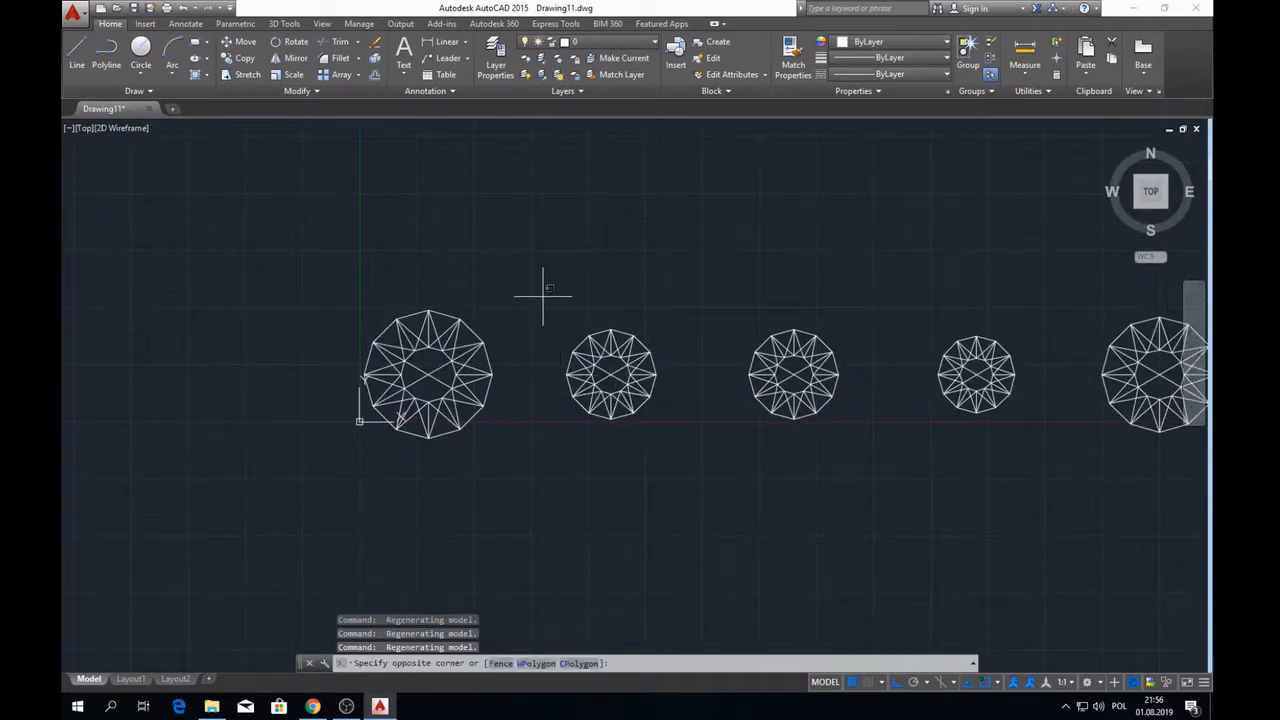
click(543, 297)
click(692, 440)
click(242, 41)
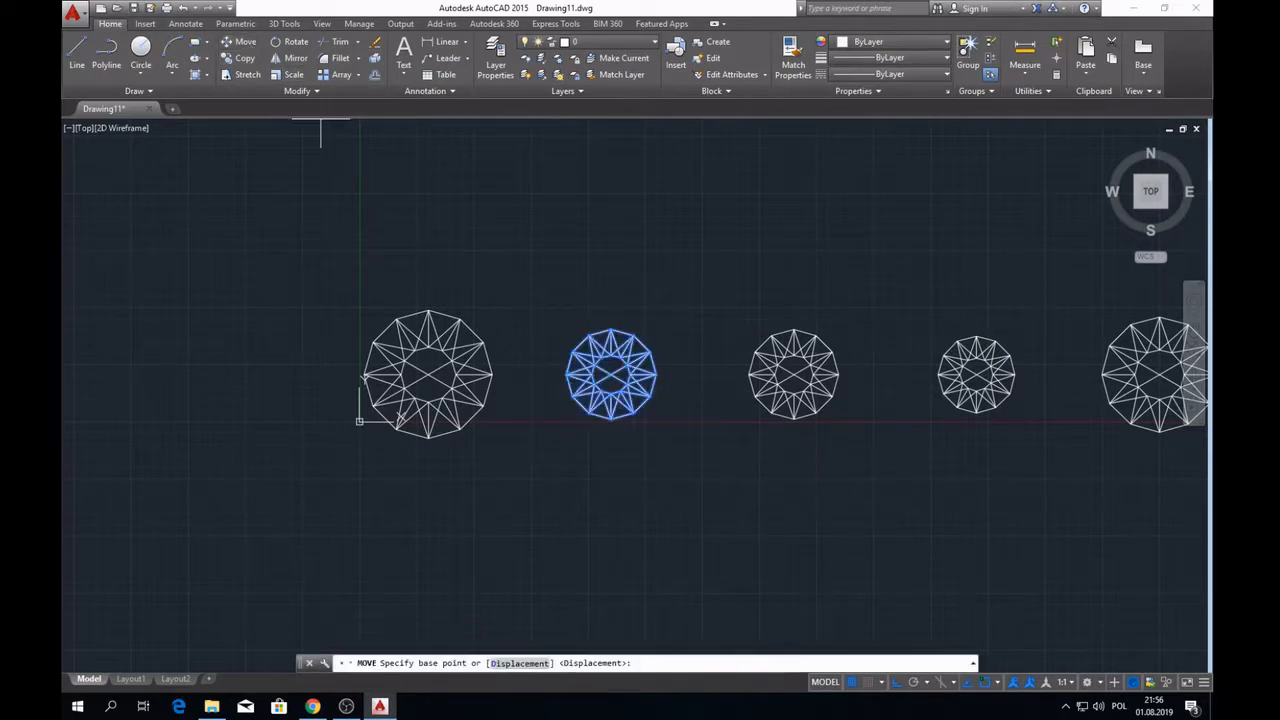
click(611, 373)
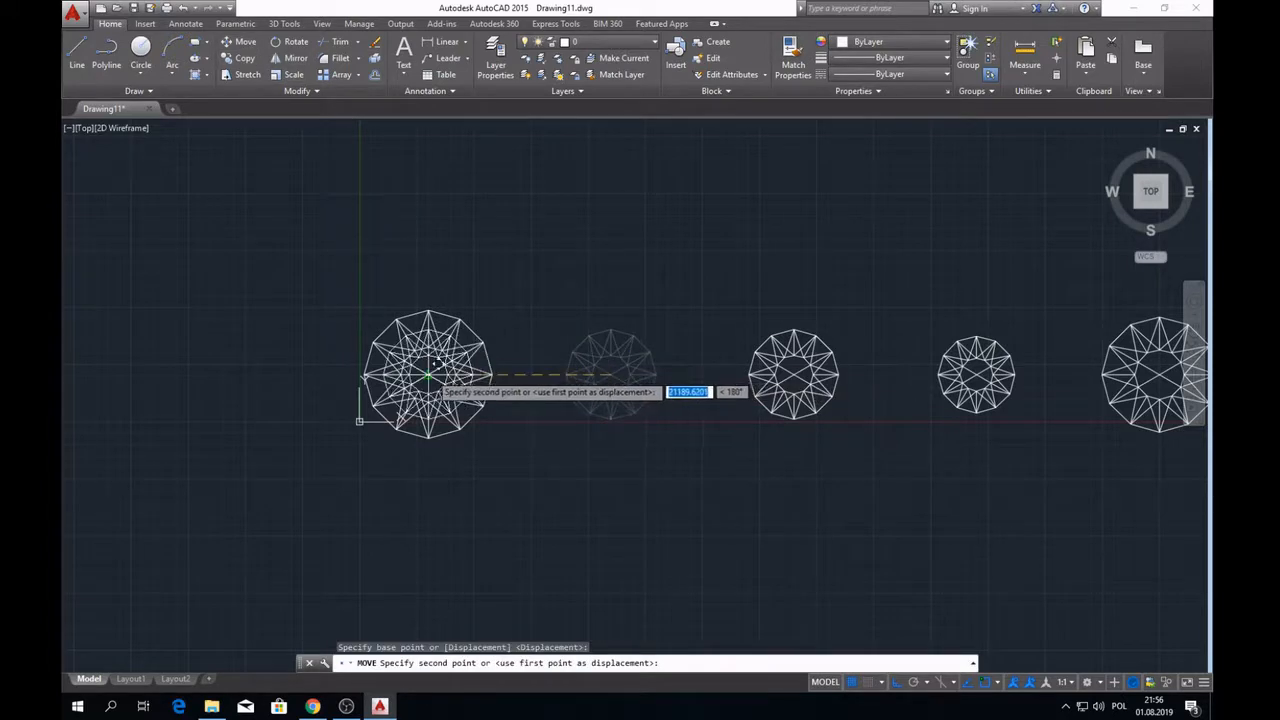
click(453, 374)
- Try to move the third figure from its centre onto the first figure's centre in the top view
click(708, 293)
click(836, 392)
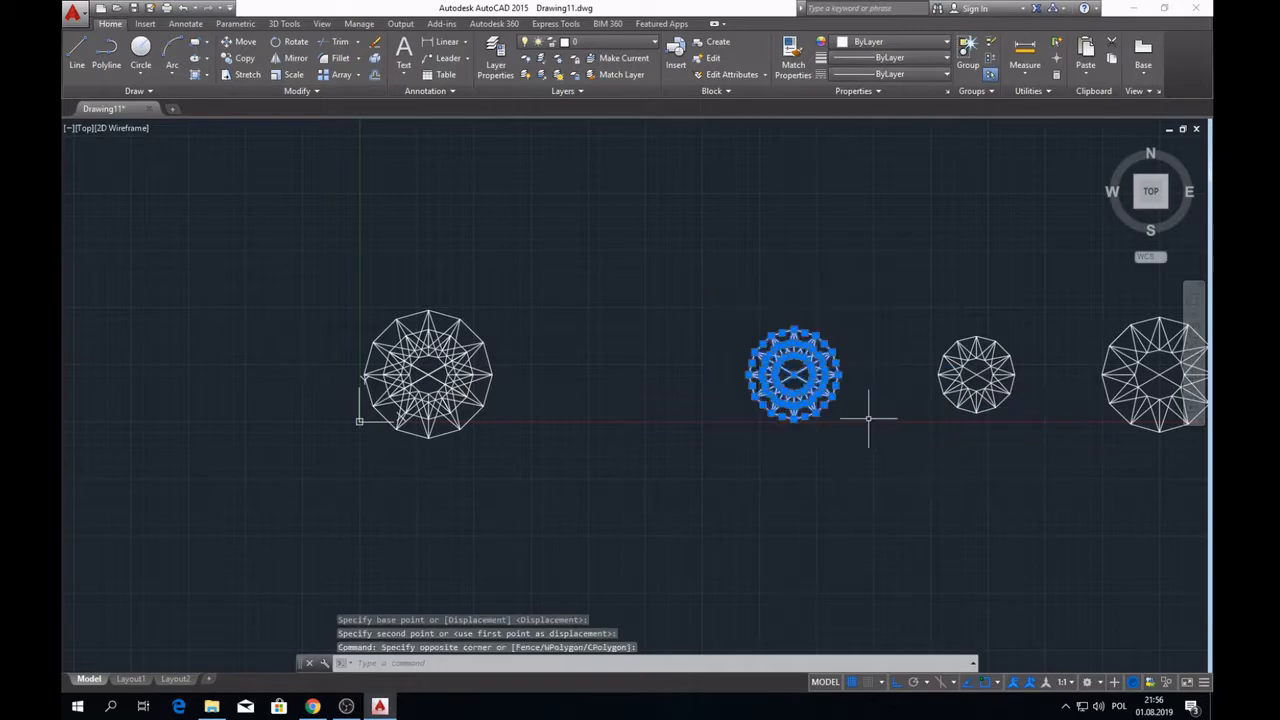
click(242, 41)
click(791, 370)
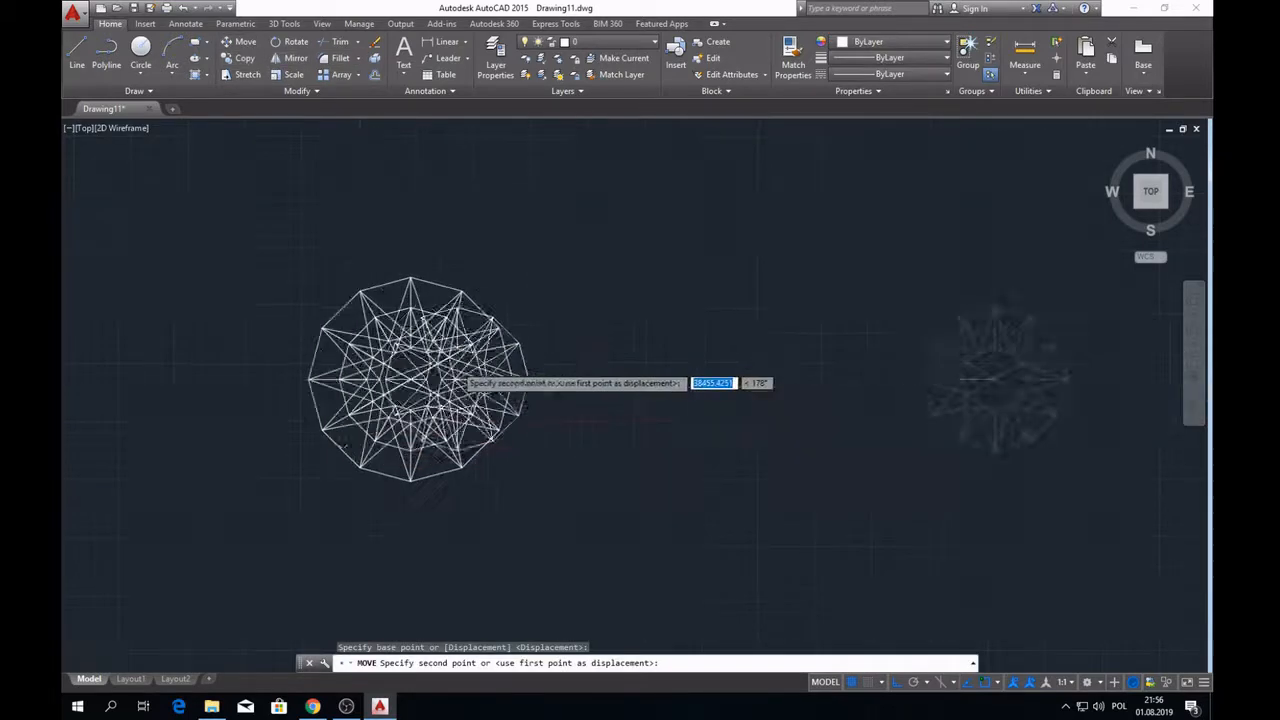
scroll(460, 368, up, 5)
click(398, 386)
scroll(464, 393, down, 2)
- Try to move the fourth figure from its centre onto the first figure's centre in the top view
scroll(638, 390, down, 8)
scroll(874, 379, up, 4)
click(547, 345)
click(689, 450)
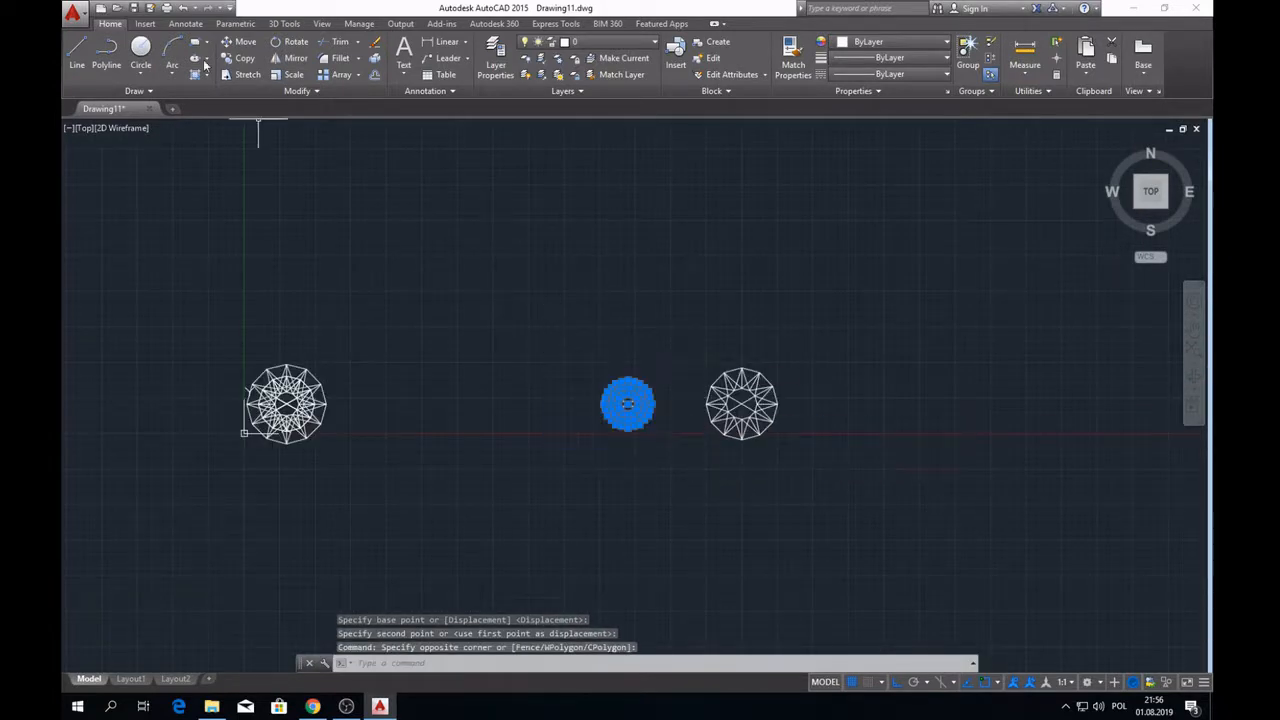
click(243, 42)
scroll(740, 480, up, 3)
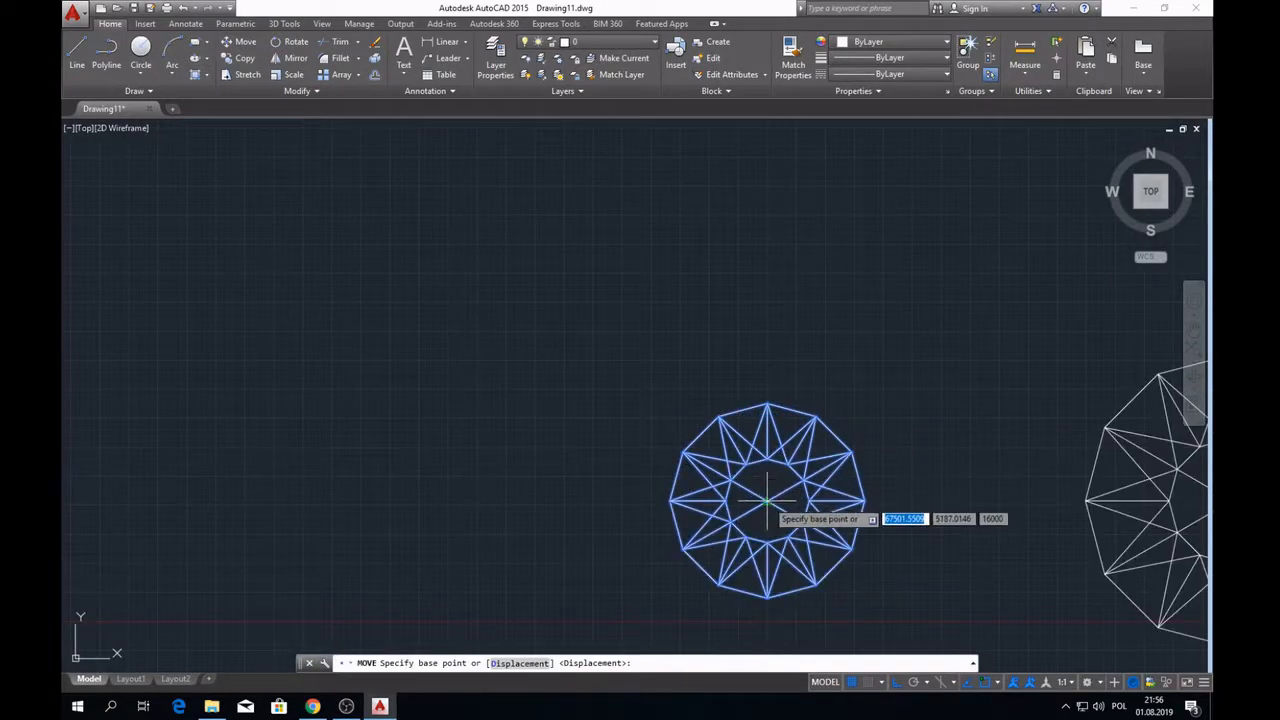
click(757, 505)
scroll(875, 484, down, 3)
scroll(710, 478, up, 10)
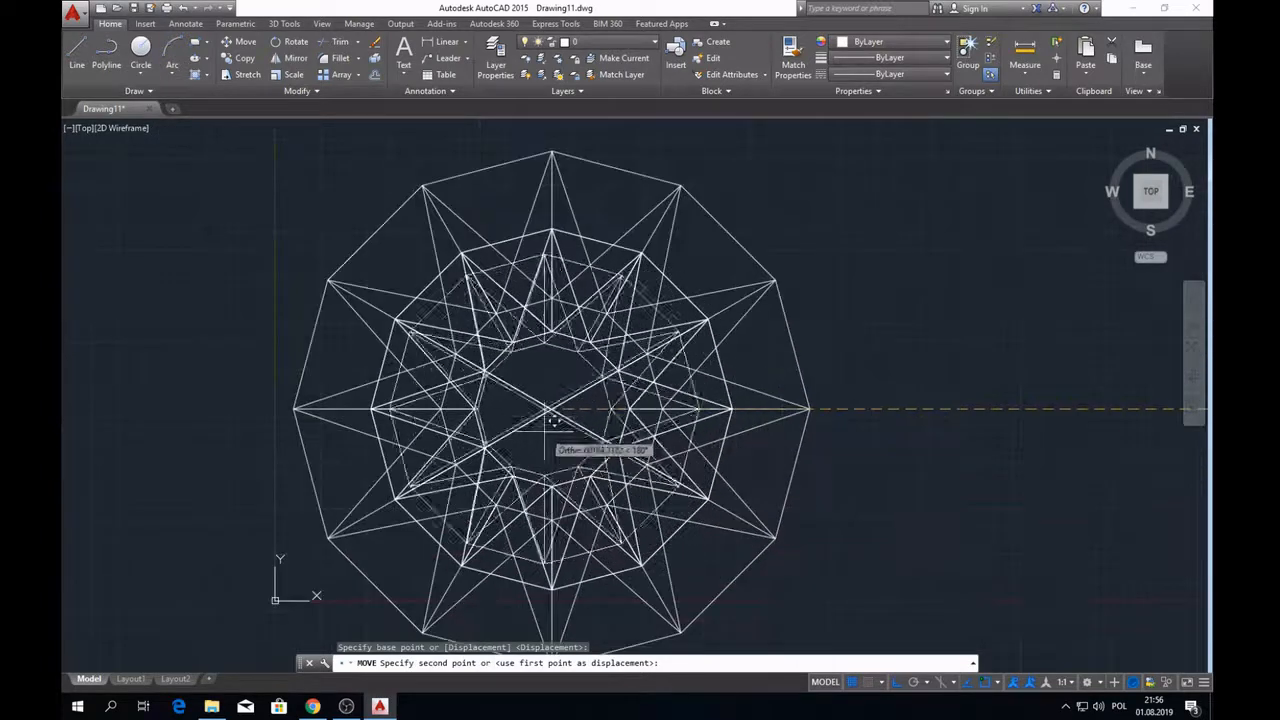
click(549, 408)
- Try to move the fifth figure from its centre onto the first figure's centre in the top view
scroll(766, 391, down, 12)
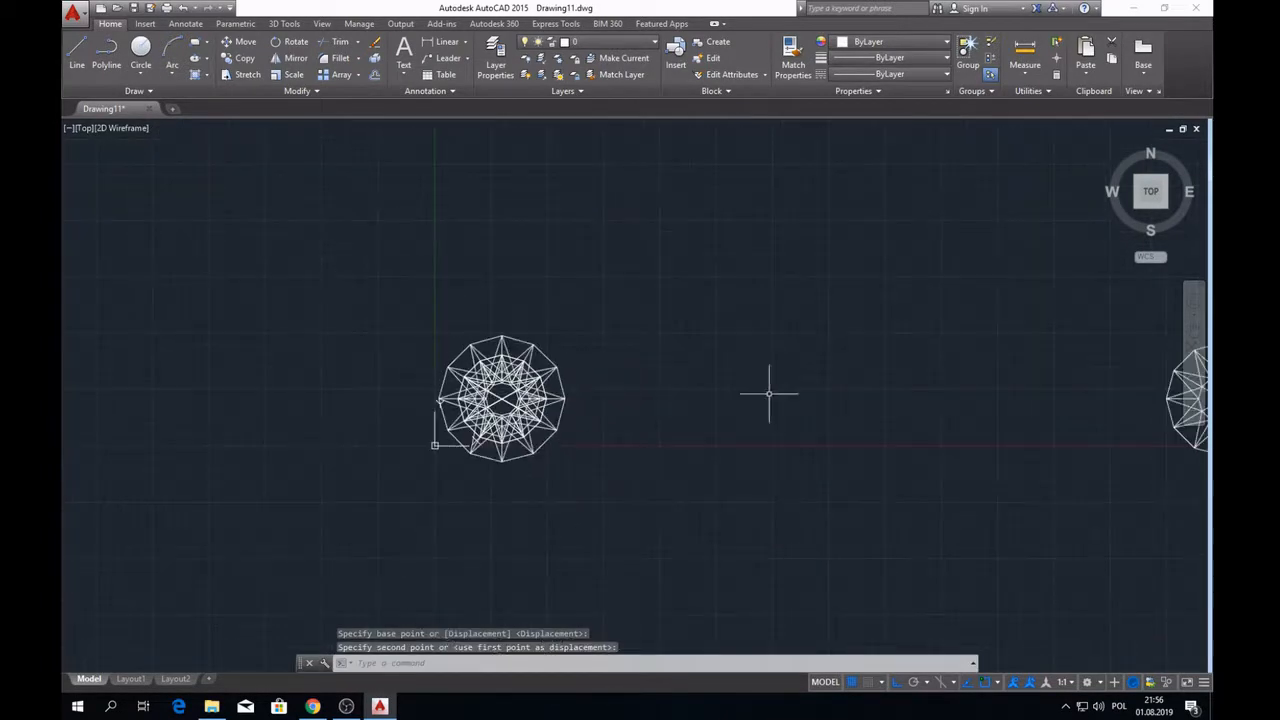
scroll(787, 367, up, 2)
click(751, 366)
click(881, 480)
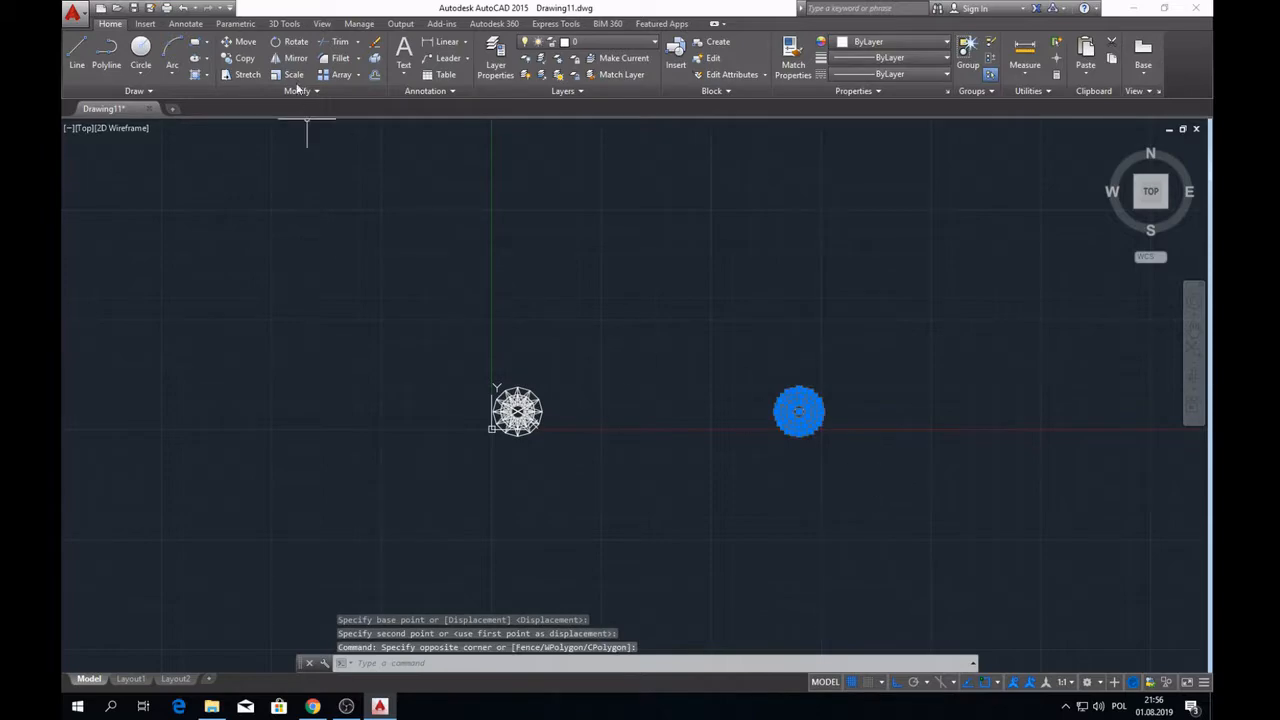
click(243, 42)
scroll(788, 425, up, 5)
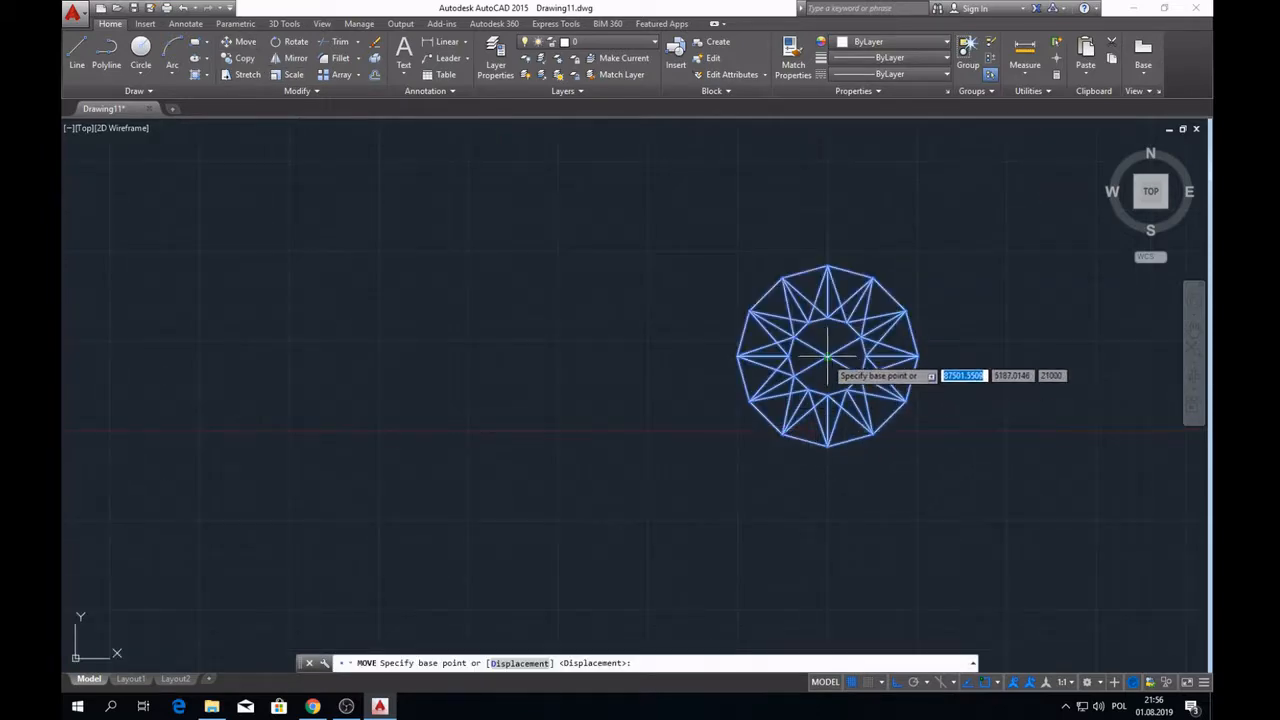
click(848, 372)
scroll(715, 370, down, 5)
scroll(590, 350, up, 10)
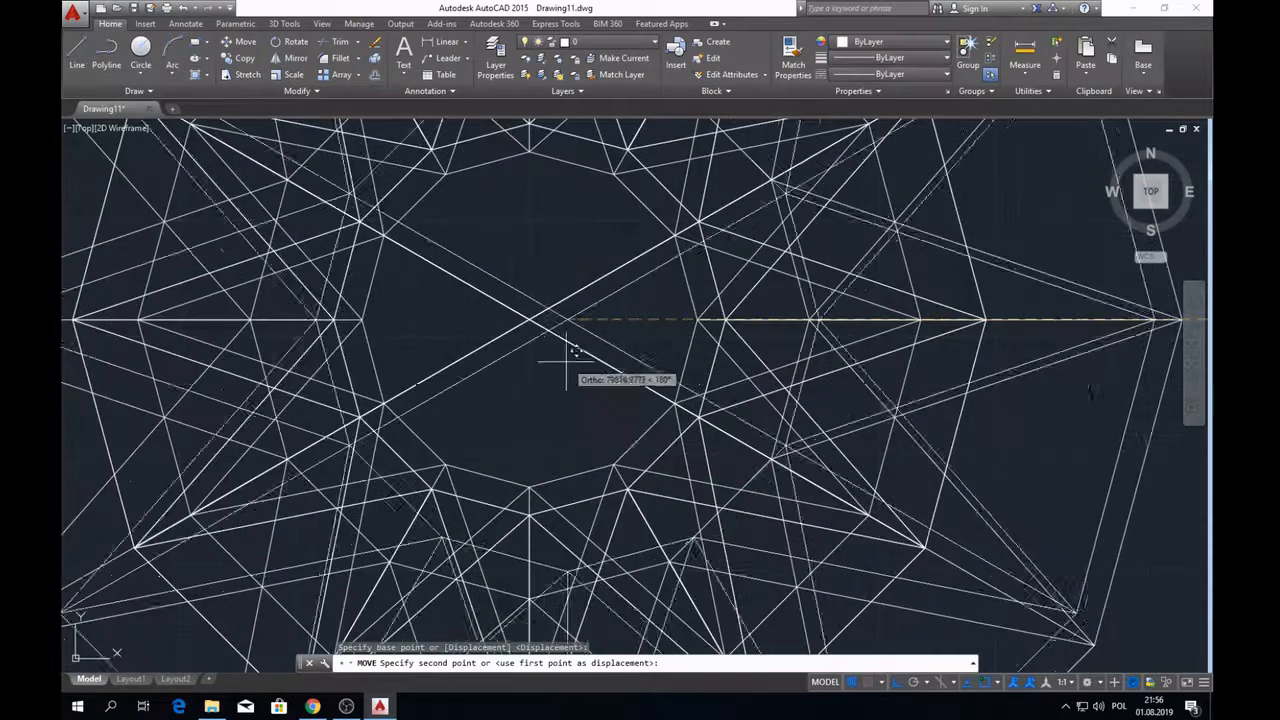
click(530, 320)
- Examine the overlaid figures around their common centre, from above and from the southeast isometric view
scroll(466, 400, down, 5)
scroll(554, 316, up, 10)
scroll(552, 317, down, 7)
key(Escape)
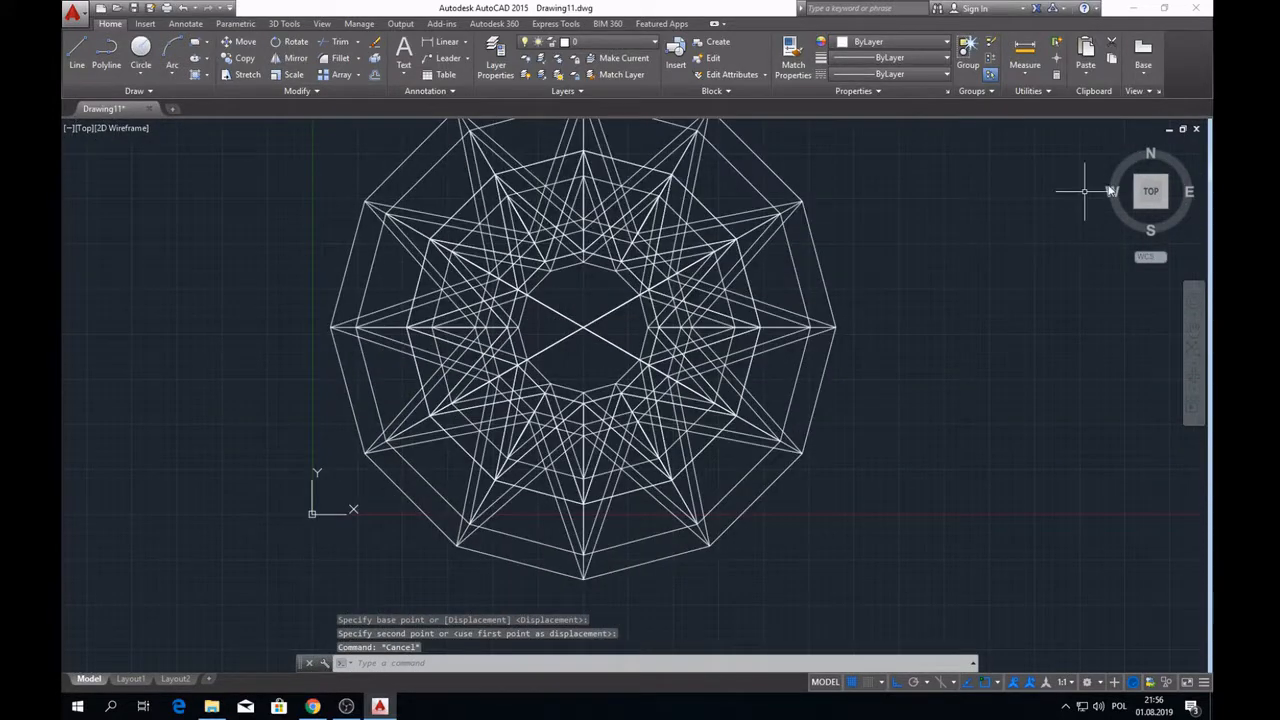
click(1155, 207)
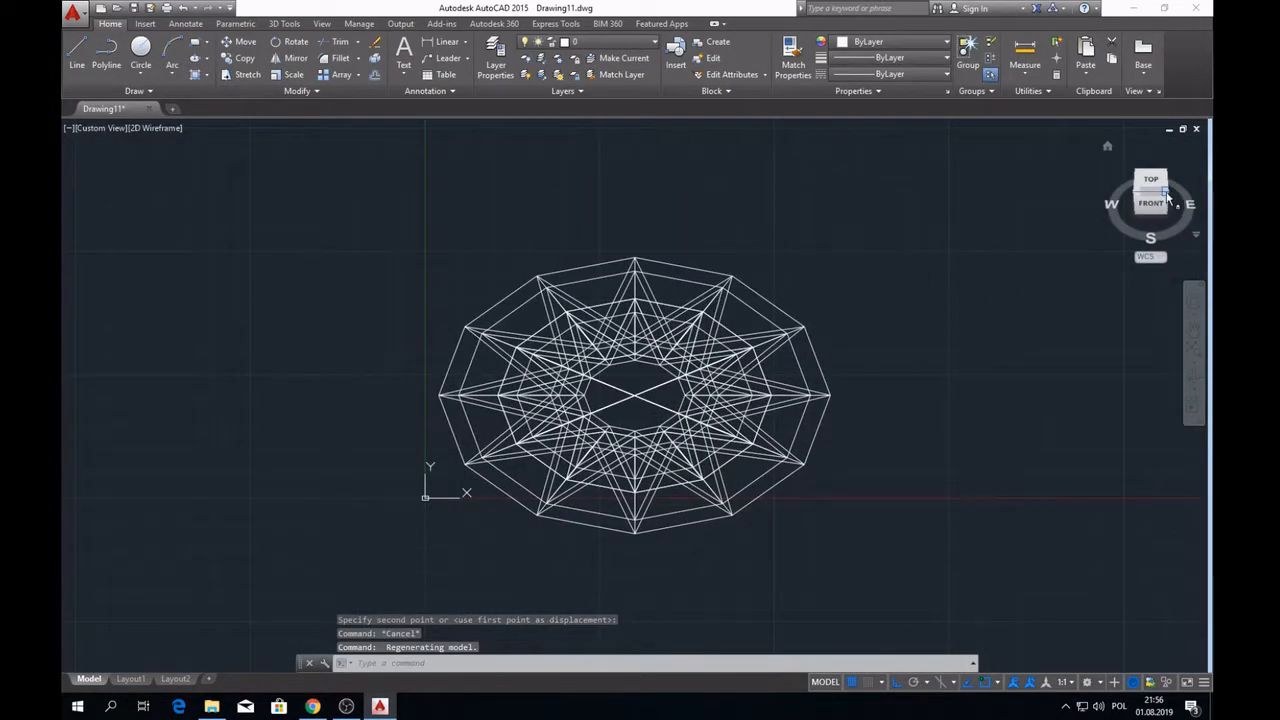
click(1167, 199)
scroll(787, 240, up, 6)
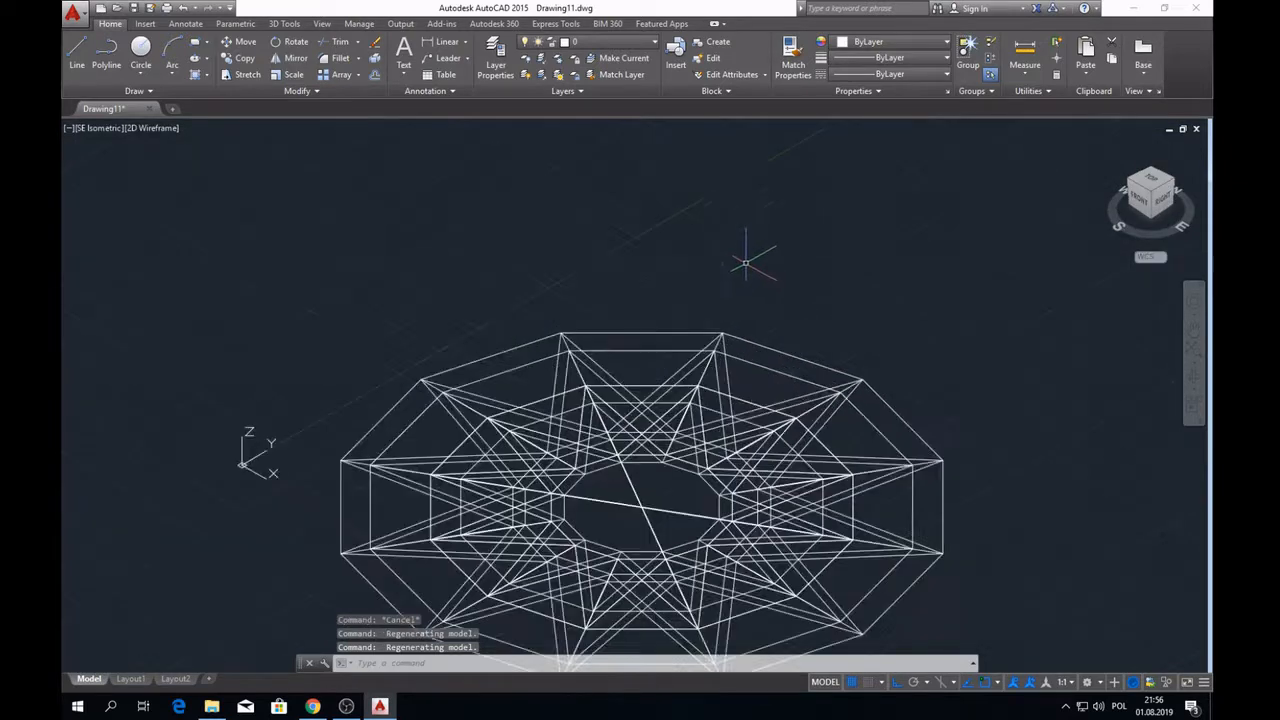
- Undo the four moves onto the first figure's centre and switch to the southeast isometric view
click(189, 12)
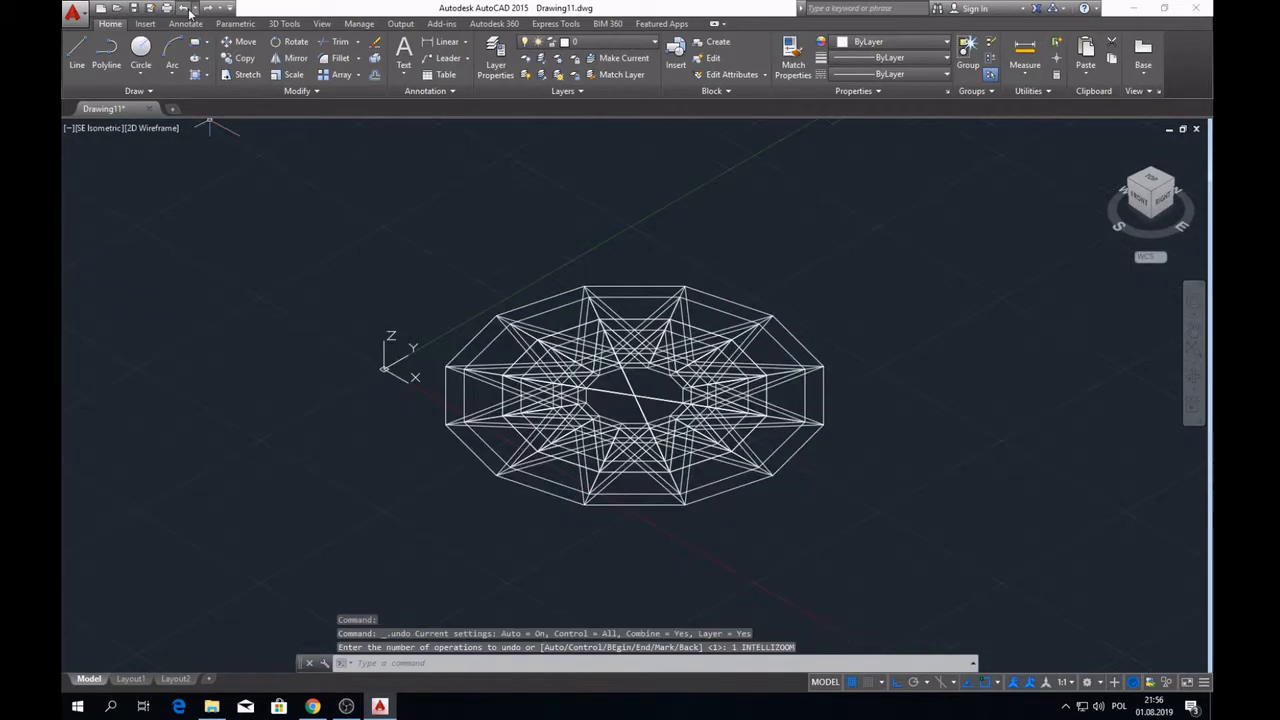
click(189, 12)
click(189, 12)
click(189, 12)
click(189, 12)
click(189, 12)
click(189, 12)
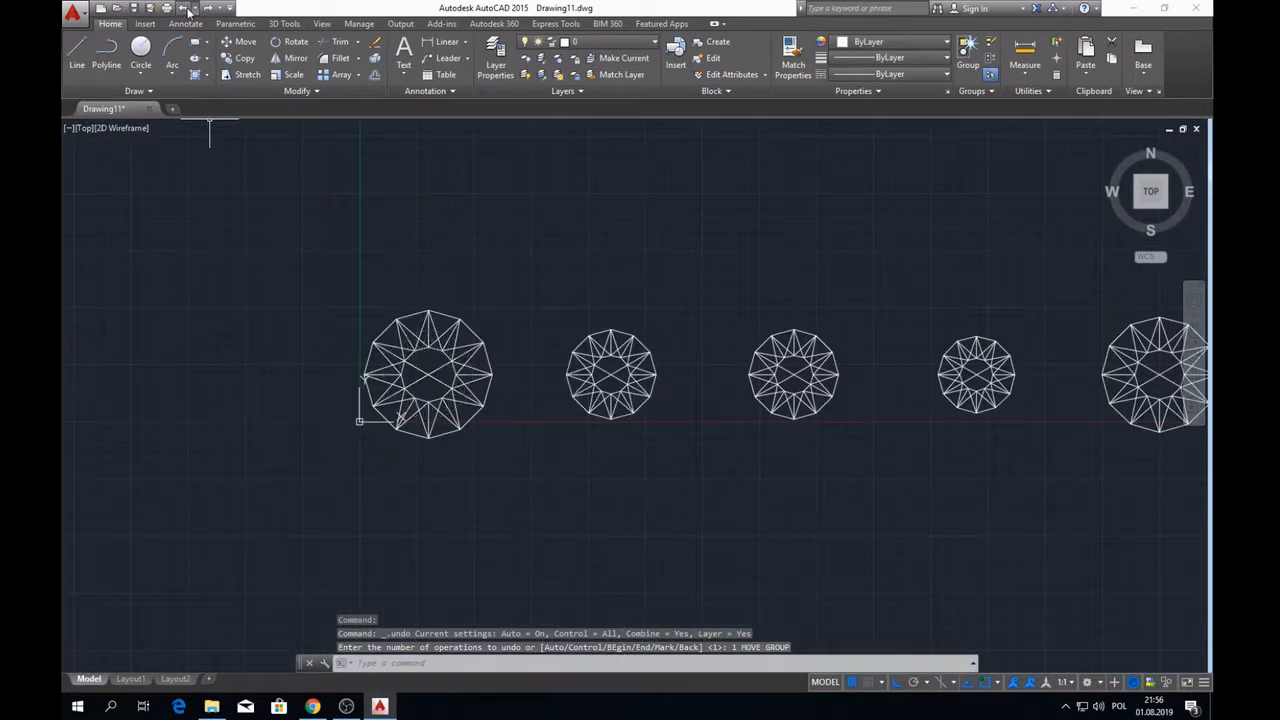
click(1167, 212)
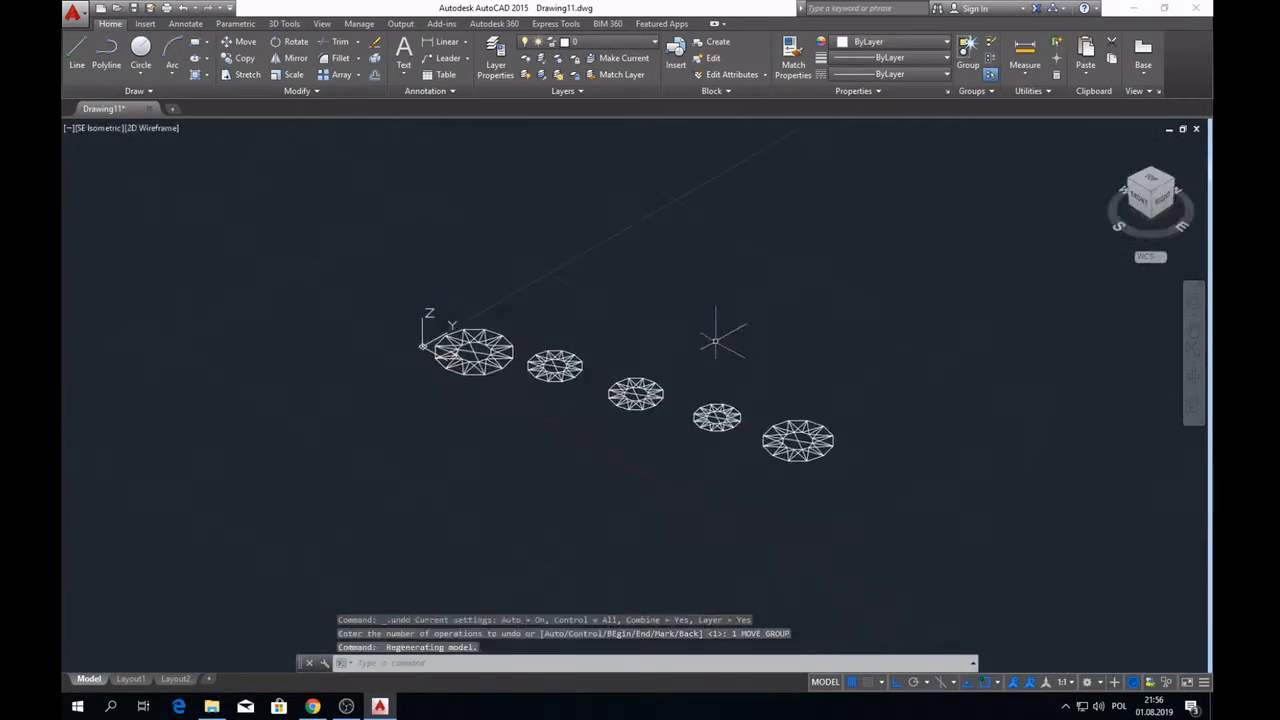
click(529, 239)
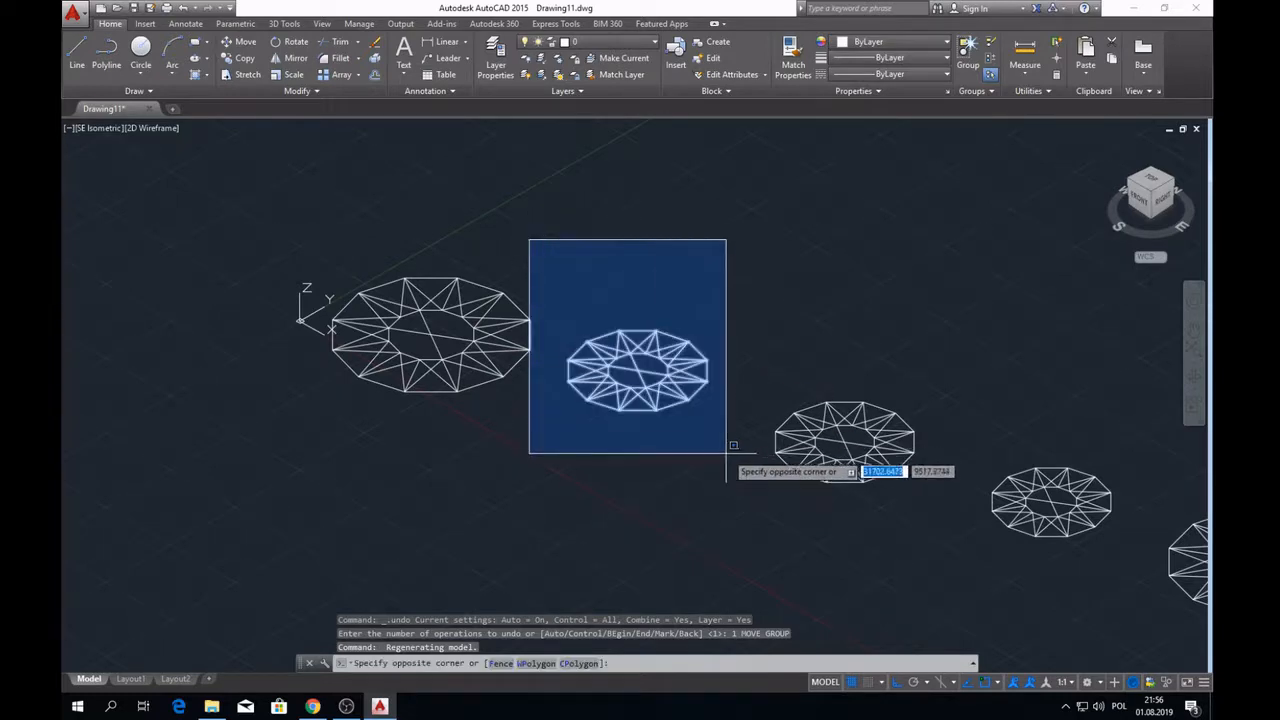
click(726, 451)
click(240, 41)
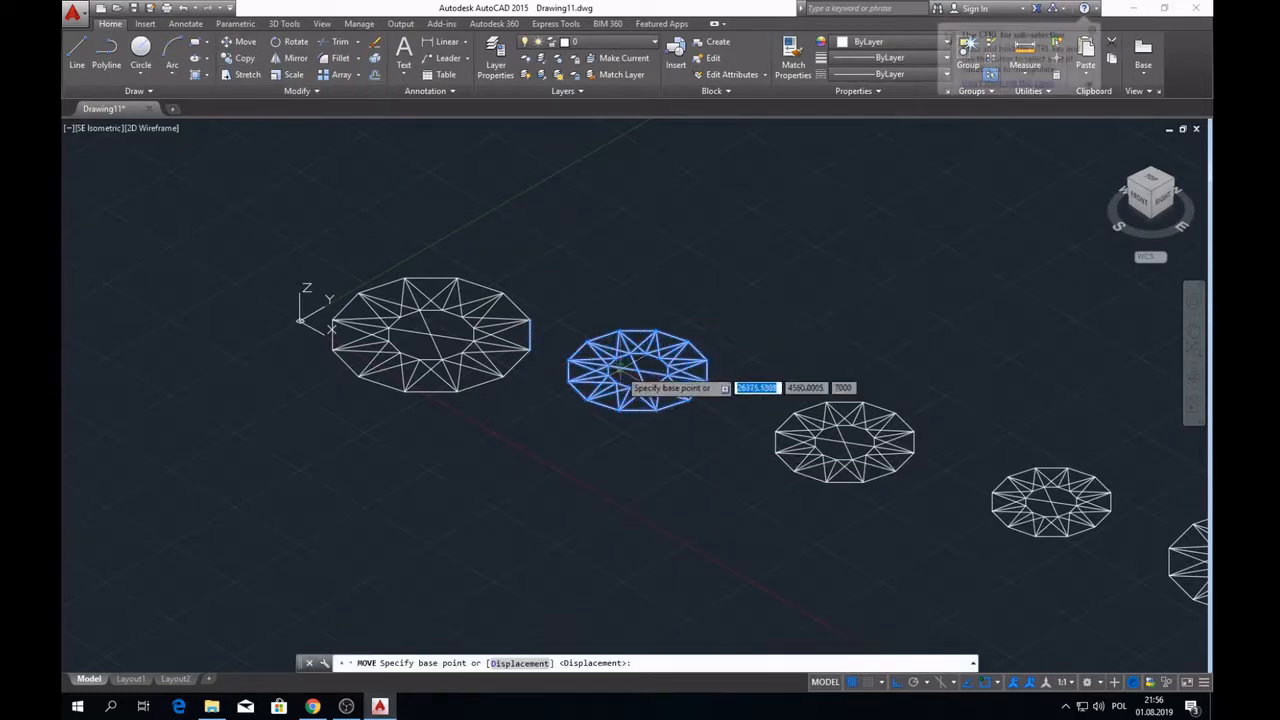
click(638, 360)
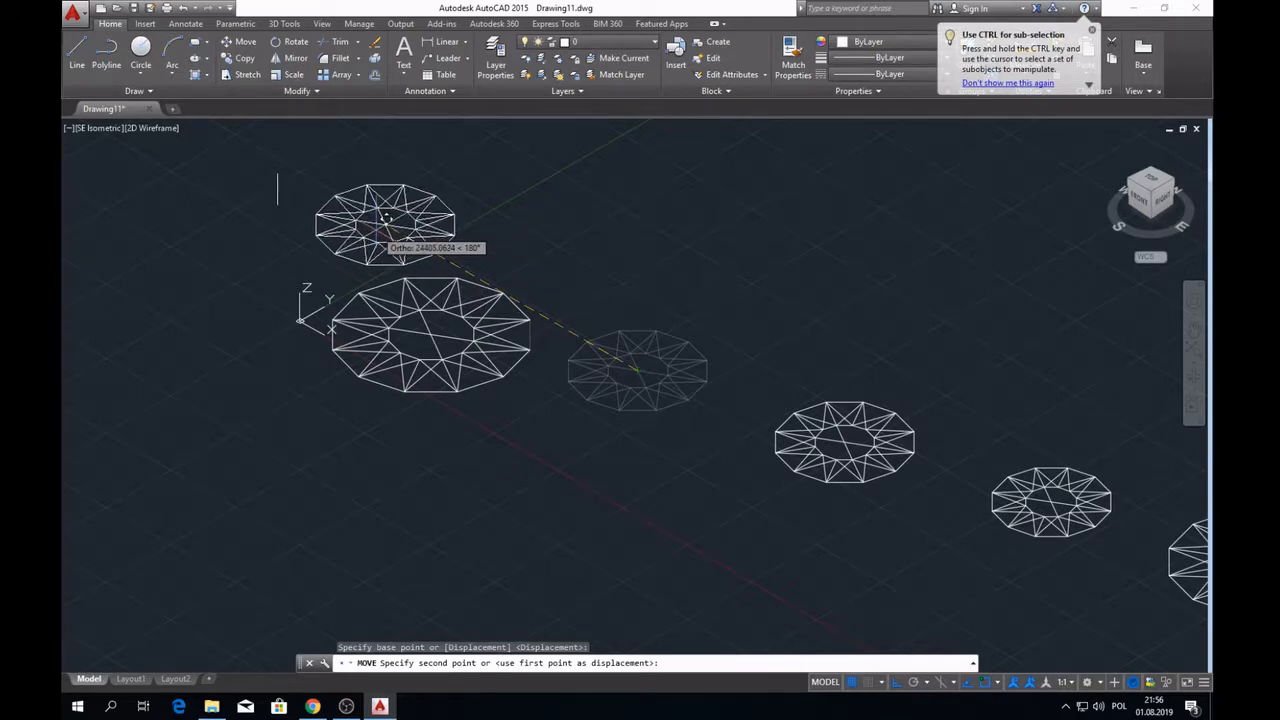
text(20)
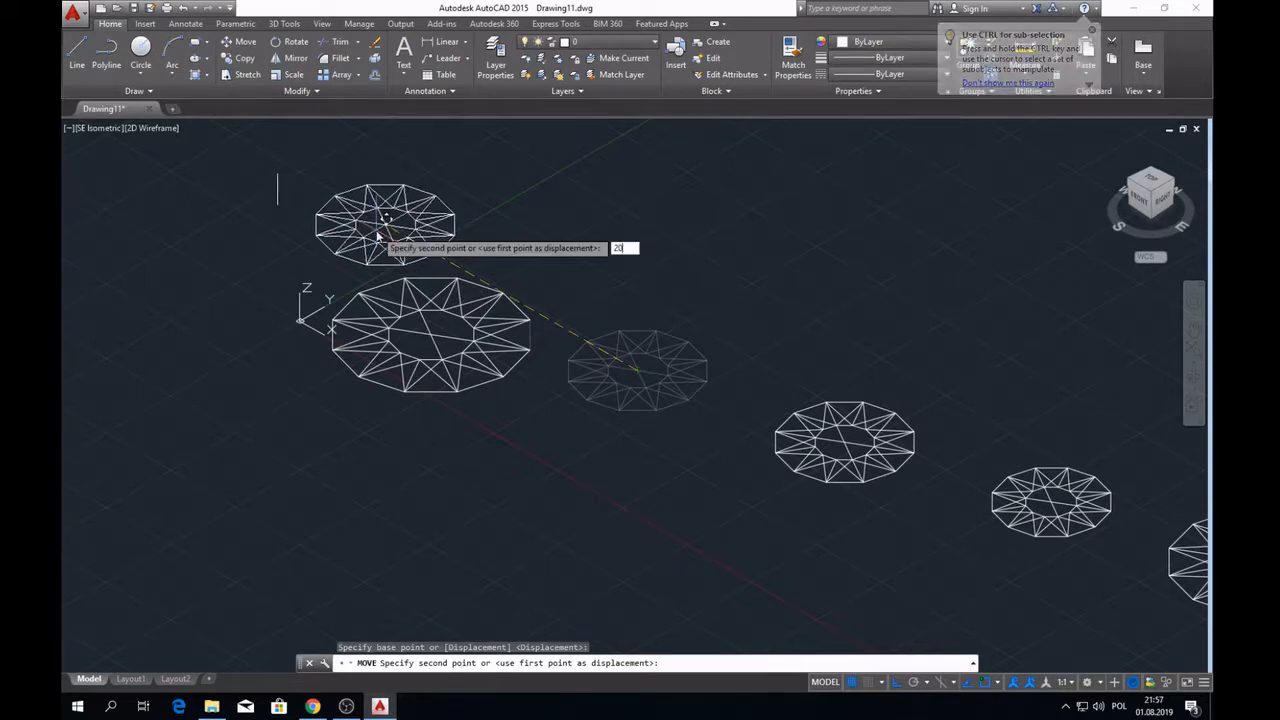
key(Escape)
key(Escape)
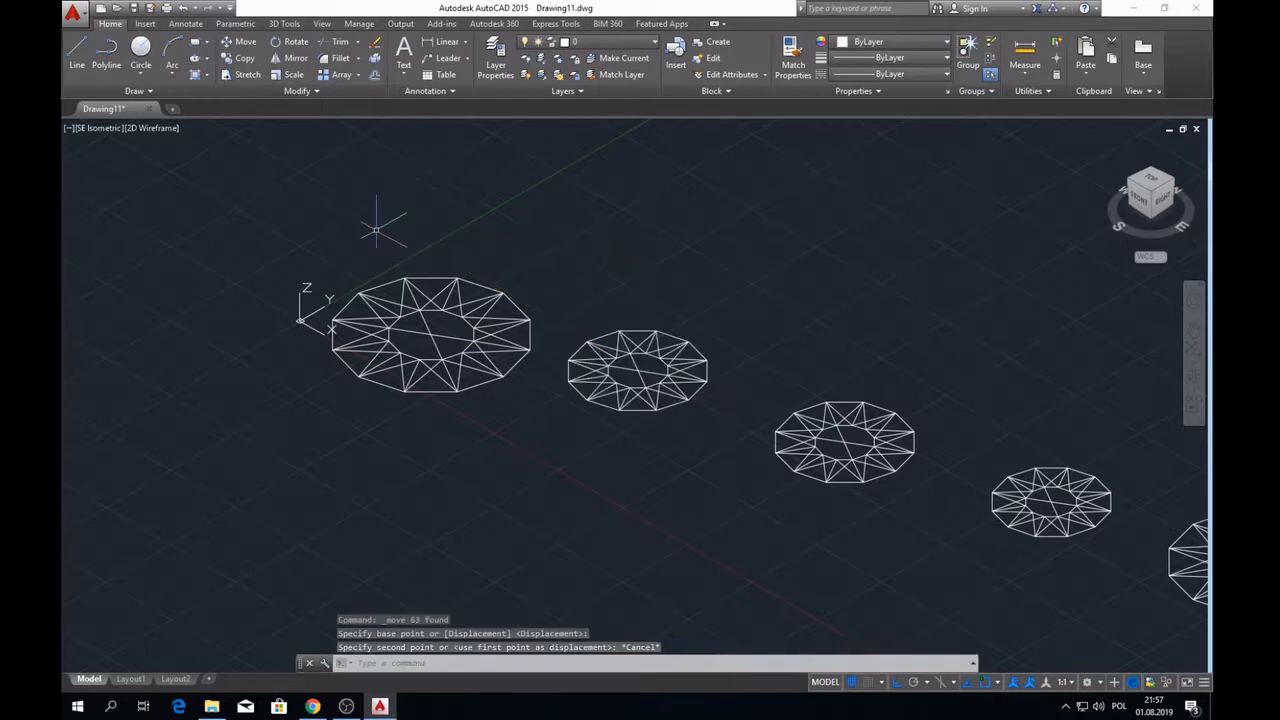
- Move the second figure 20000 along the X axis toward the first figure, using its centre as base point
click(540, 277)
click(731, 444)
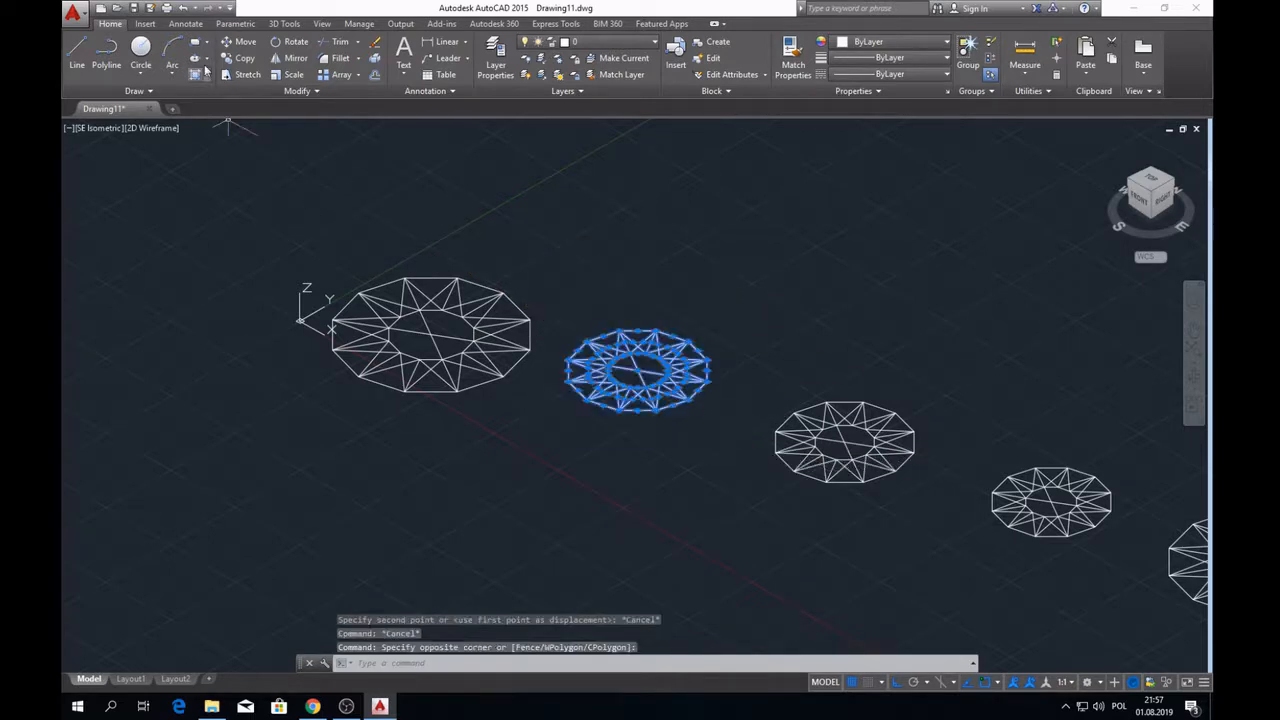
click(242, 42)
click(638, 357)
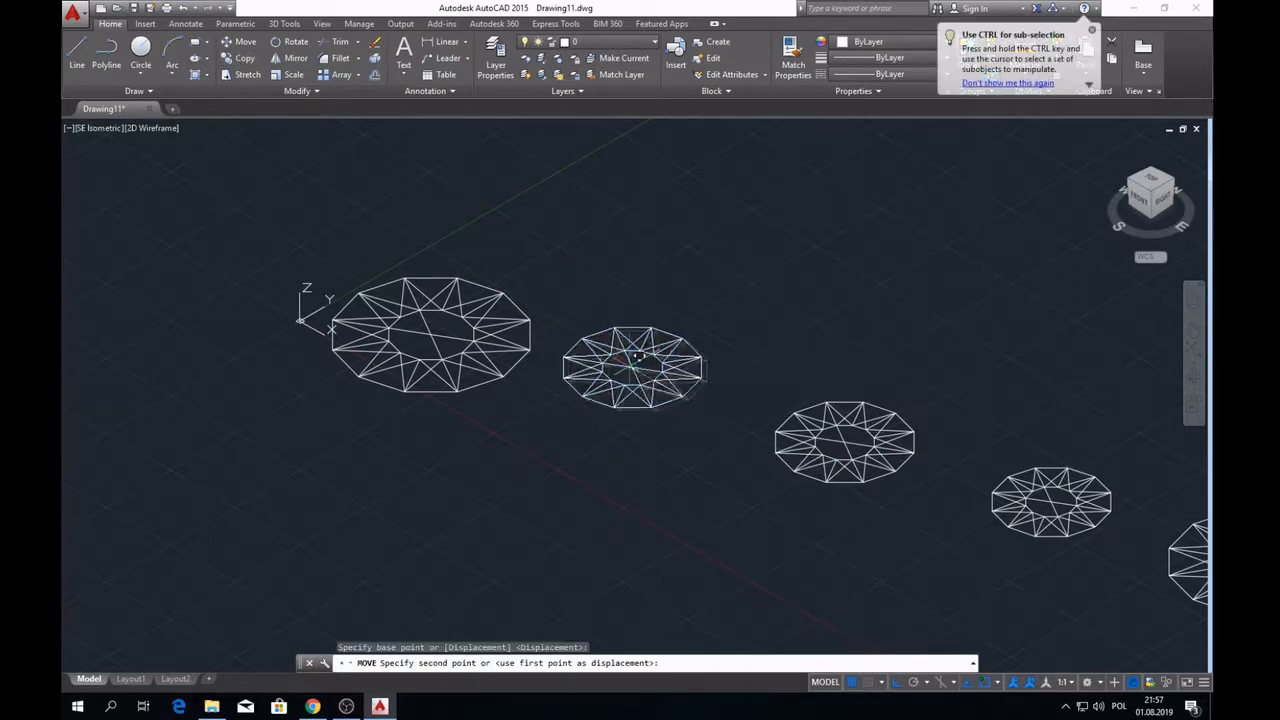
text(20000)
key(Return)
- Move the third figure 40000 along the X axis toward the first figure, using its centre as base point
drag(708, 348, 970, 538)
click(242, 42)
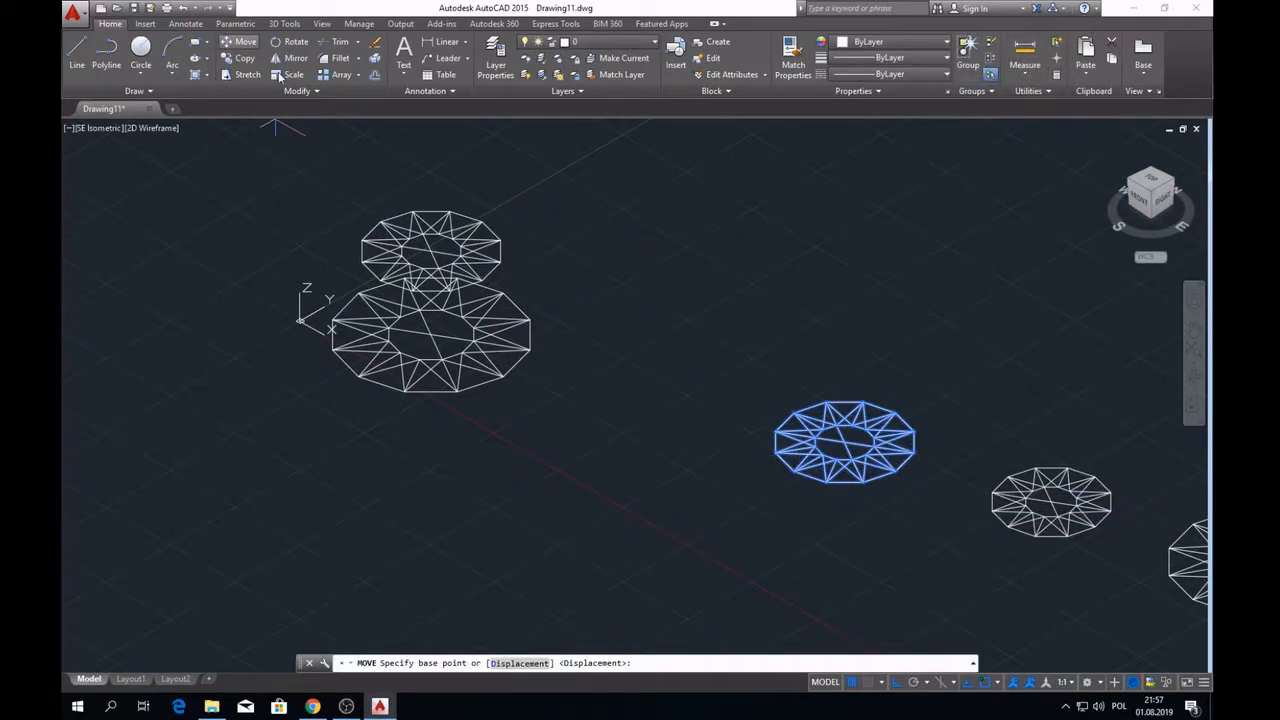
click(842, 440)
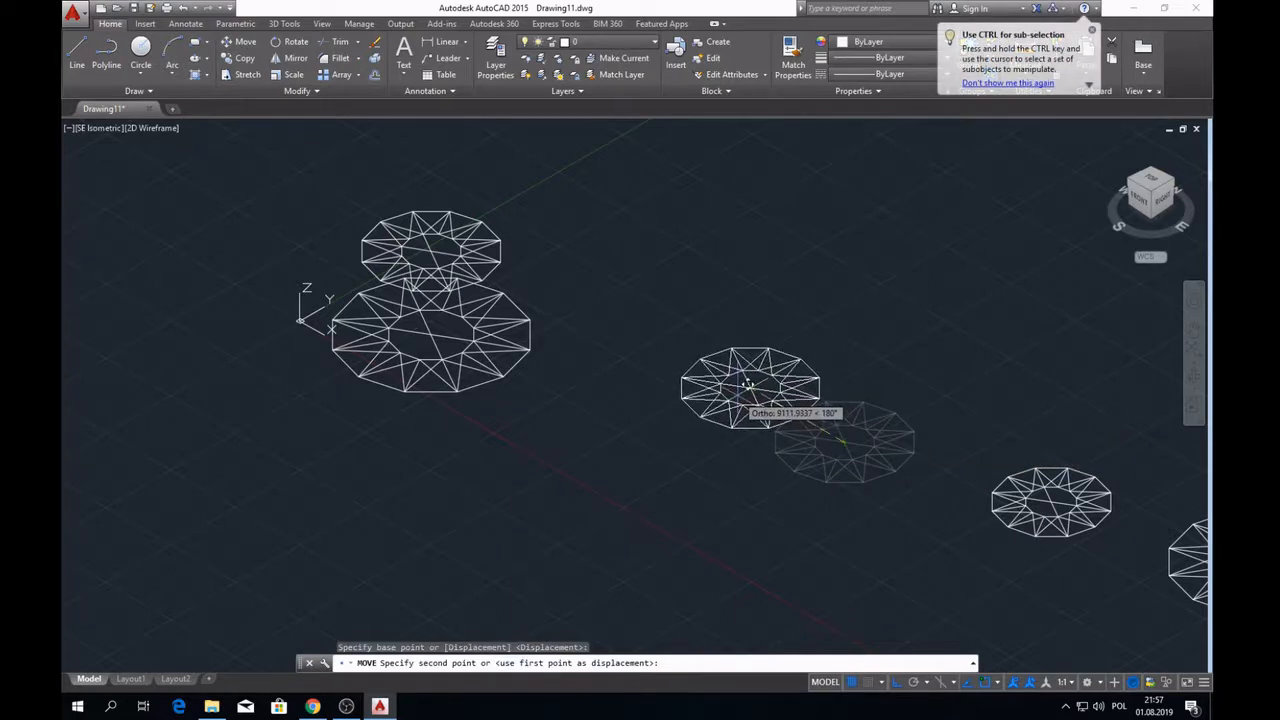
text(40000)
key(Return)
scroll(577, 350, down, 4)
key(Escape)
- Move the fourth figure 60000 along the X axis toward the first figure, using its centre as base point
click(705, 366)
click(767, 411)
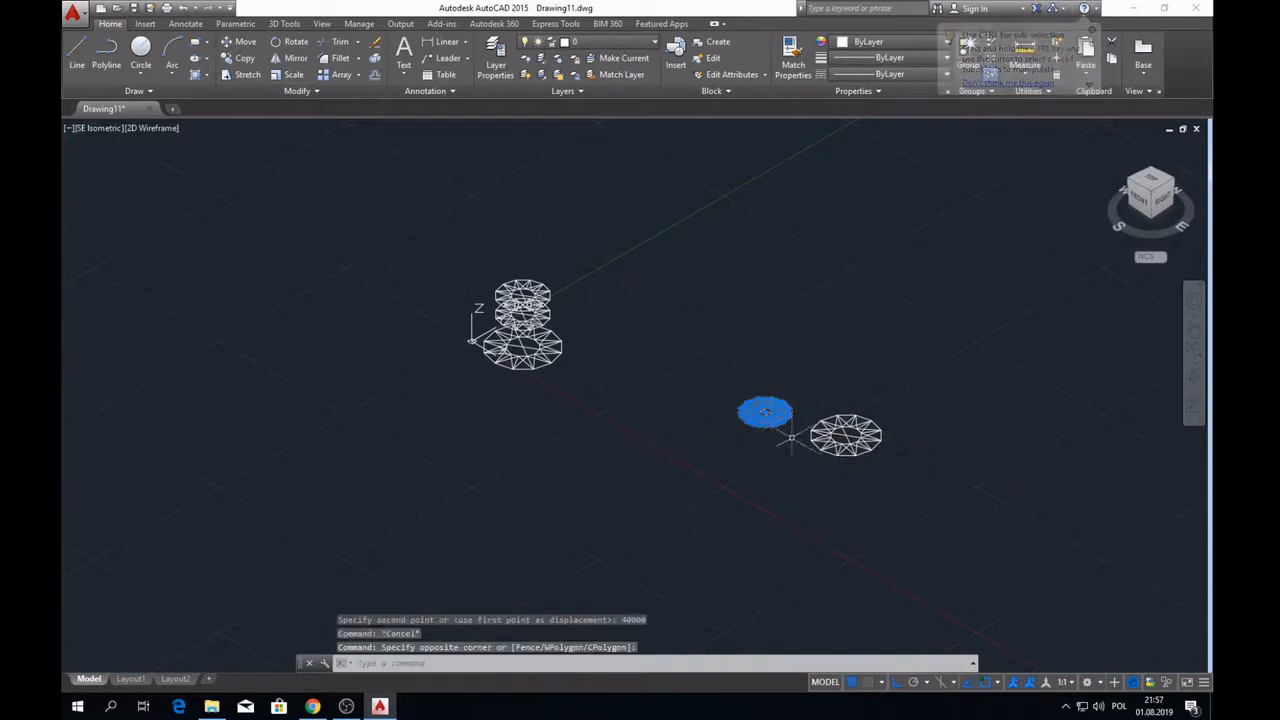
click(245, 42)
scroll(738, 390, up, 3)
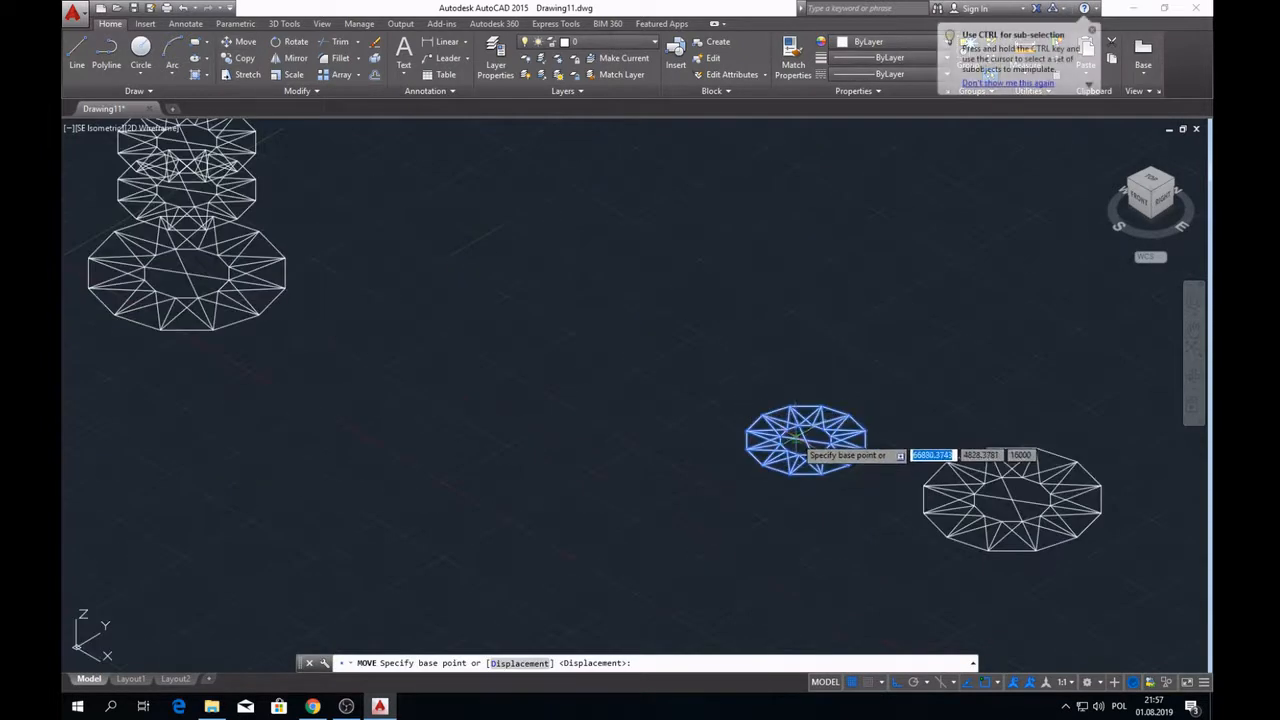
click(804, 438)
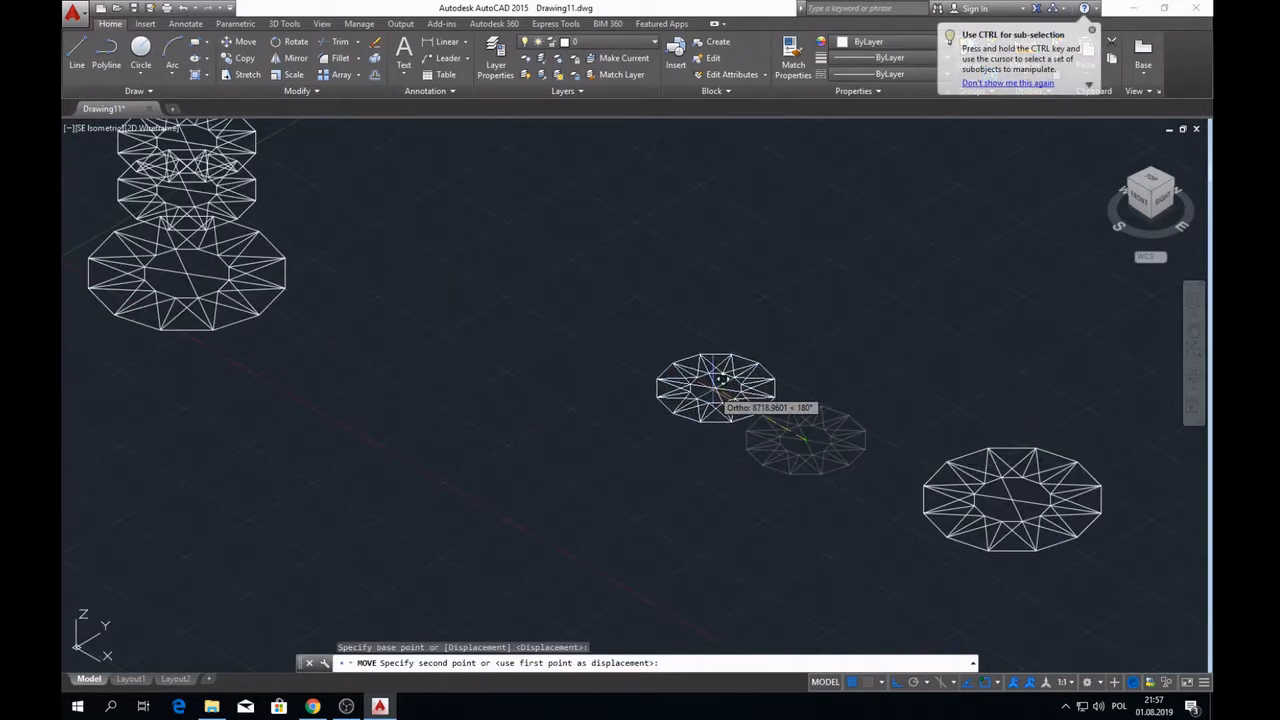
text(60)
key(Return)
- Move the fifth figure 80000 along the X axis toward the first figure, using its centre as base point
scroll(740, 385, down, 5)
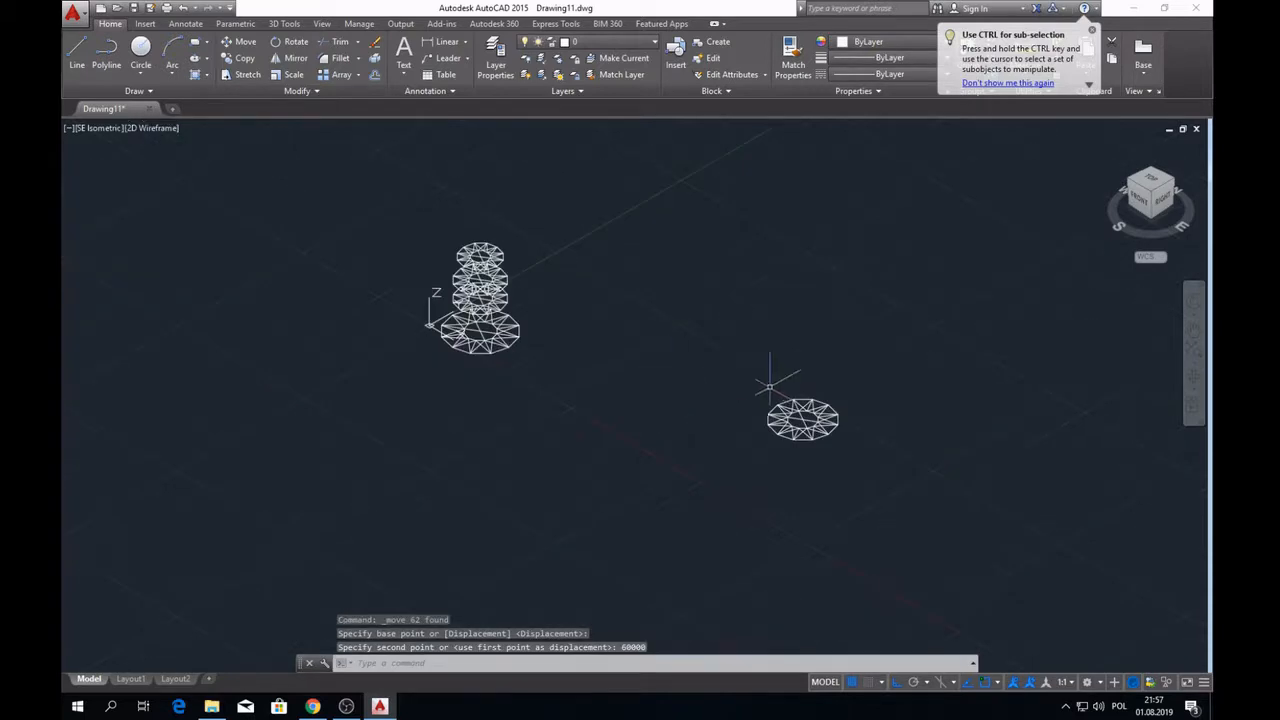
scroll(794, 400, up, 4)
click(685, 349)
click(934, 502)
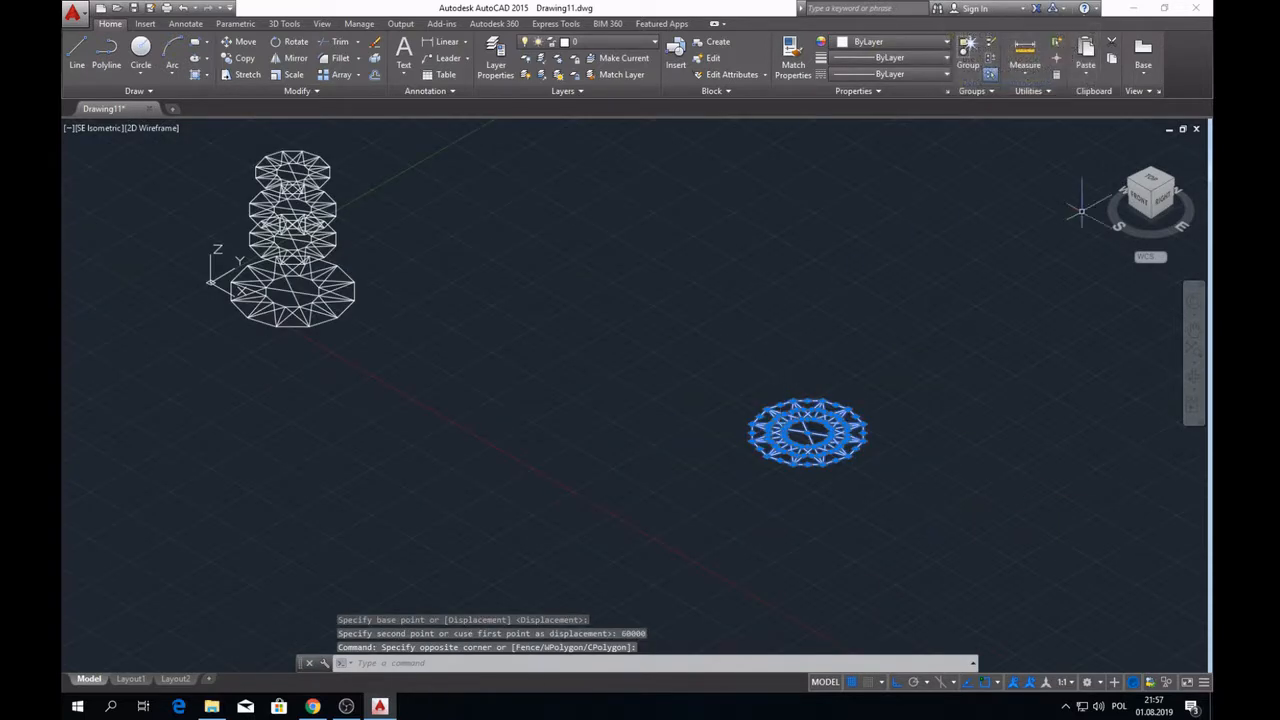
click(253, 49)
click(806, 430)
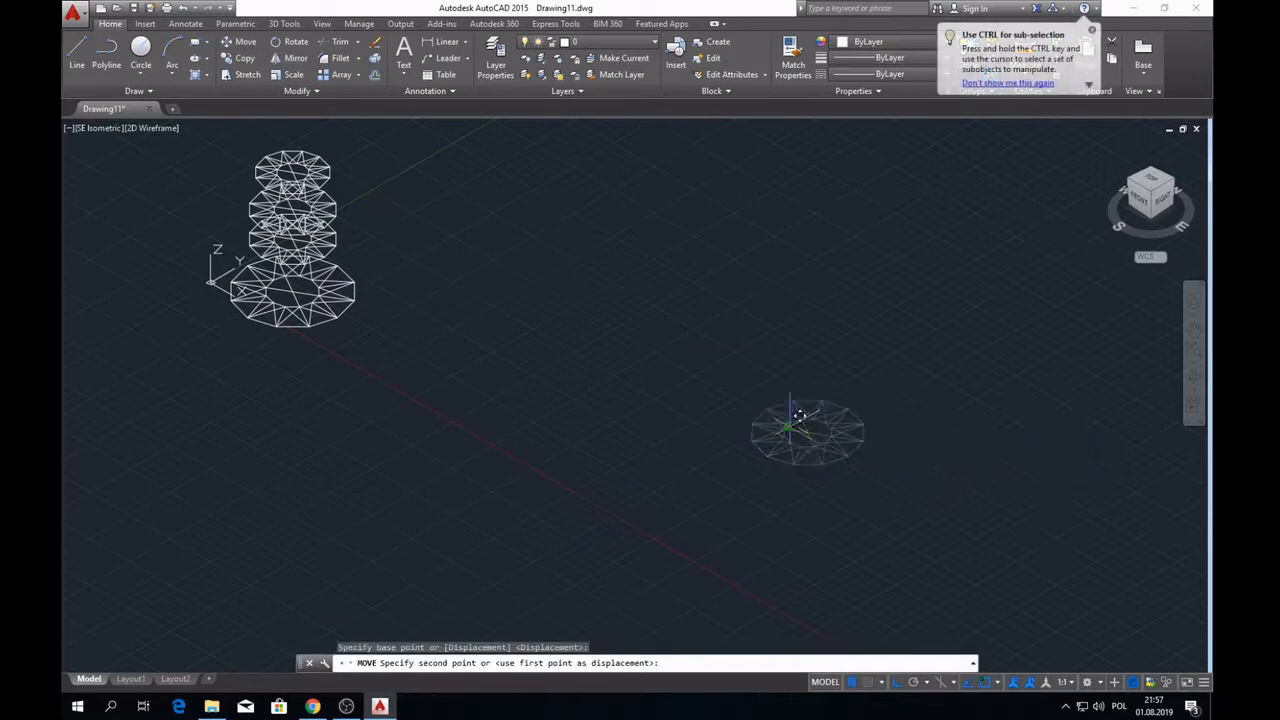
text(8000)
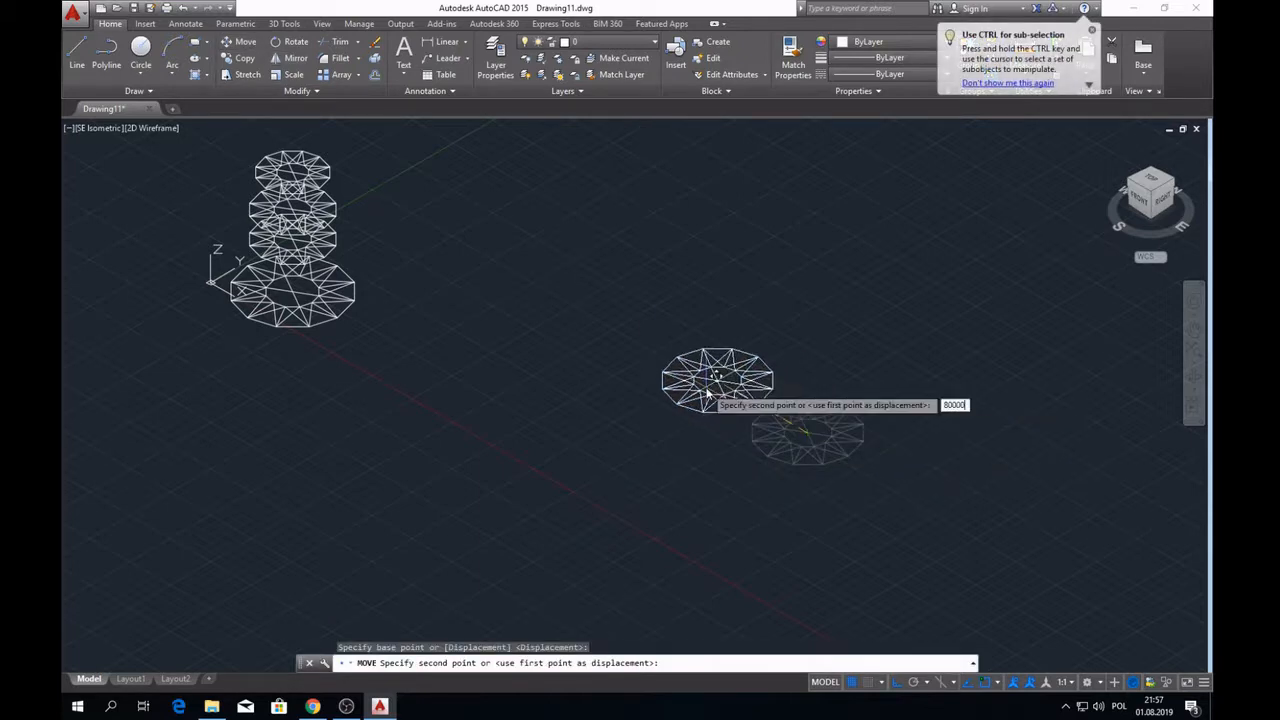
key(Return)
- Examine the vertical spacing of the five stacked rings from the front and at an angle
drag(1146, 197, 1174, 164)
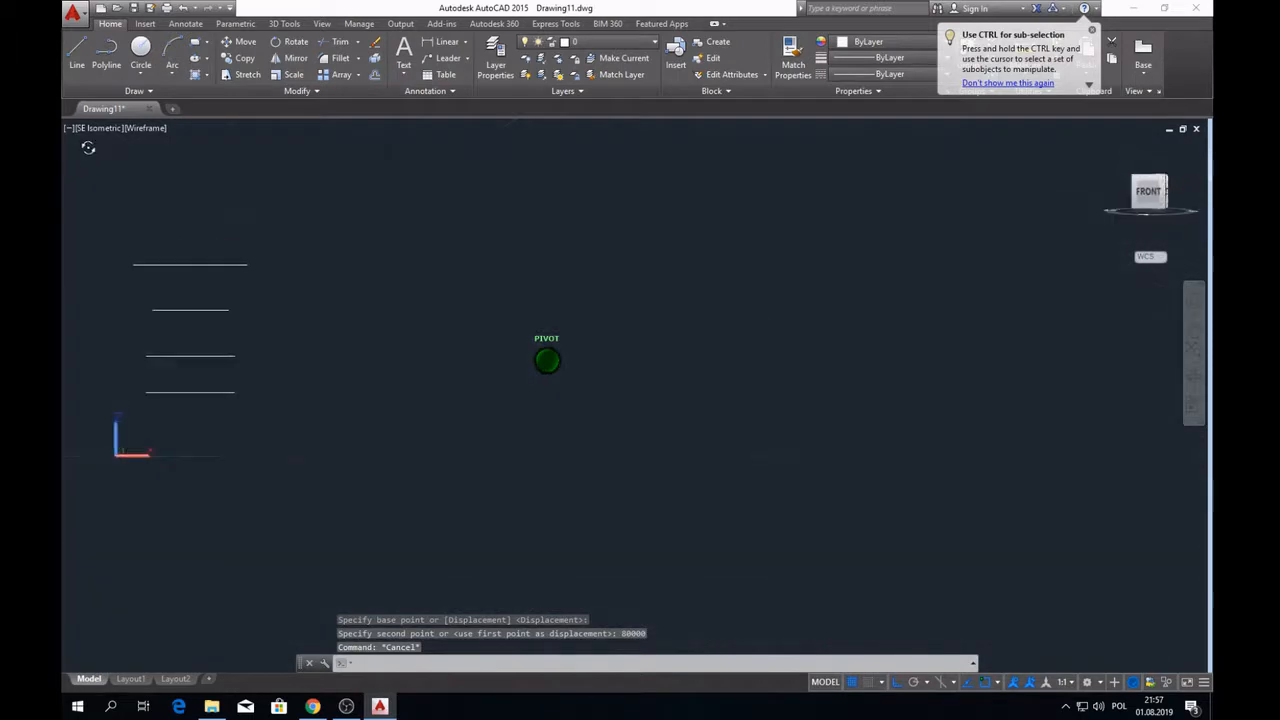
shift+middle_drag(88, 148, 67, 174)
scroll(337, 386, down, 4)
scroll(275, 366, up, 6)
scroll(480, 396, down, 4)
scroll(370, 389, up, 4)
scroll(545, 388, down, 2)
drag(1147, 208, 1112, 204)
scroll(528, 408, up, 2)
- Raise the third ring from the bottom 2000 along the Z axis, using its centre as base point
click(414, 385)
click(1147, 196)
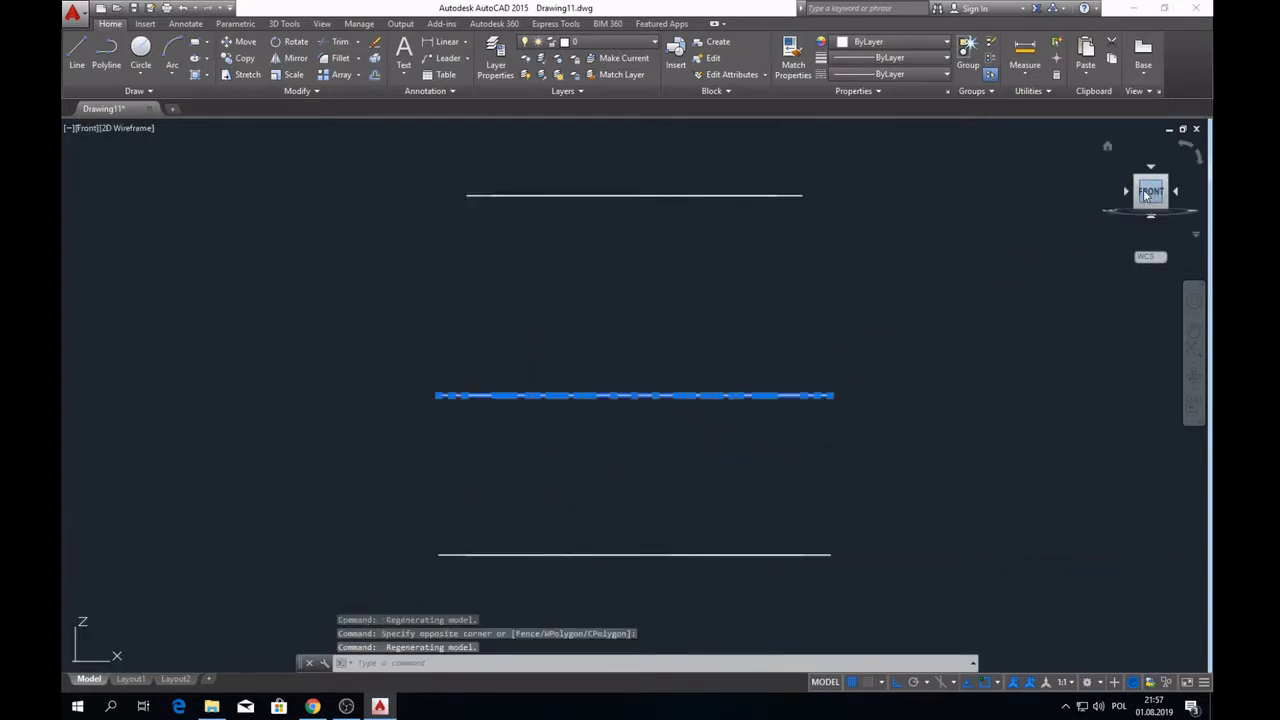
scroll(605, 407, down, 3)
drag(1162, 196, 980, 287)
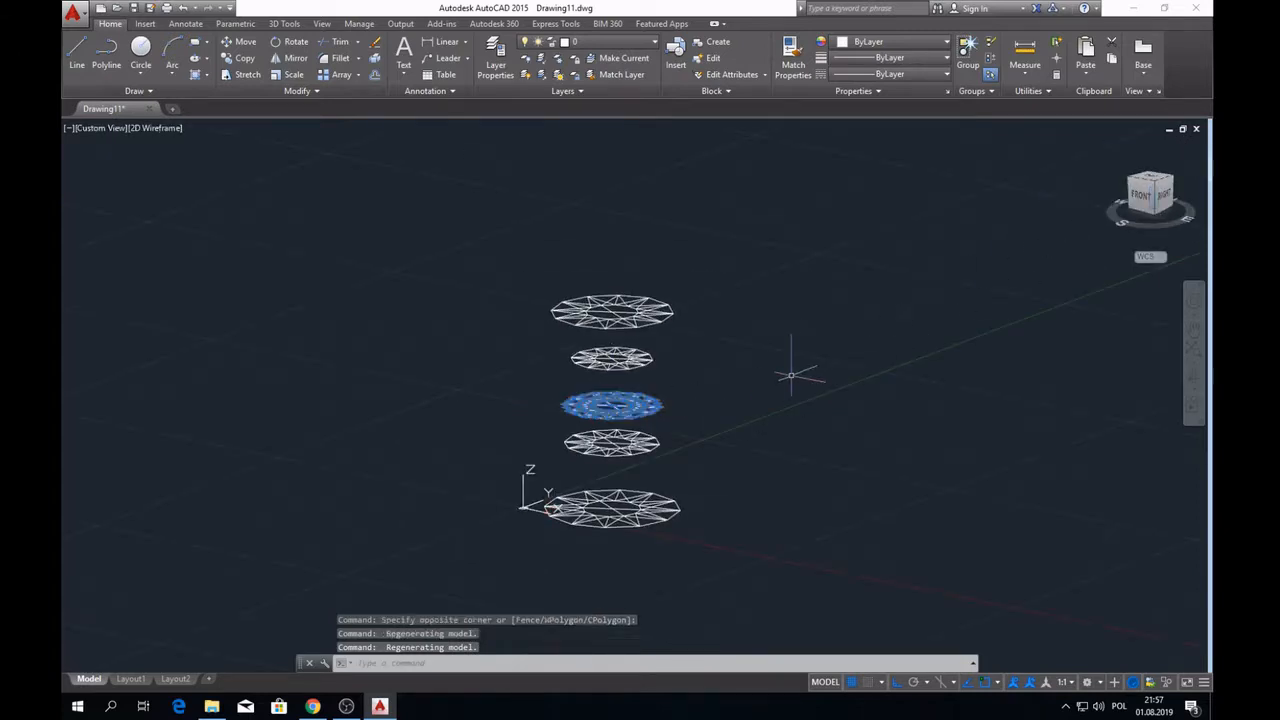
click(230, 43)
scroll(648, 405, up, 5)
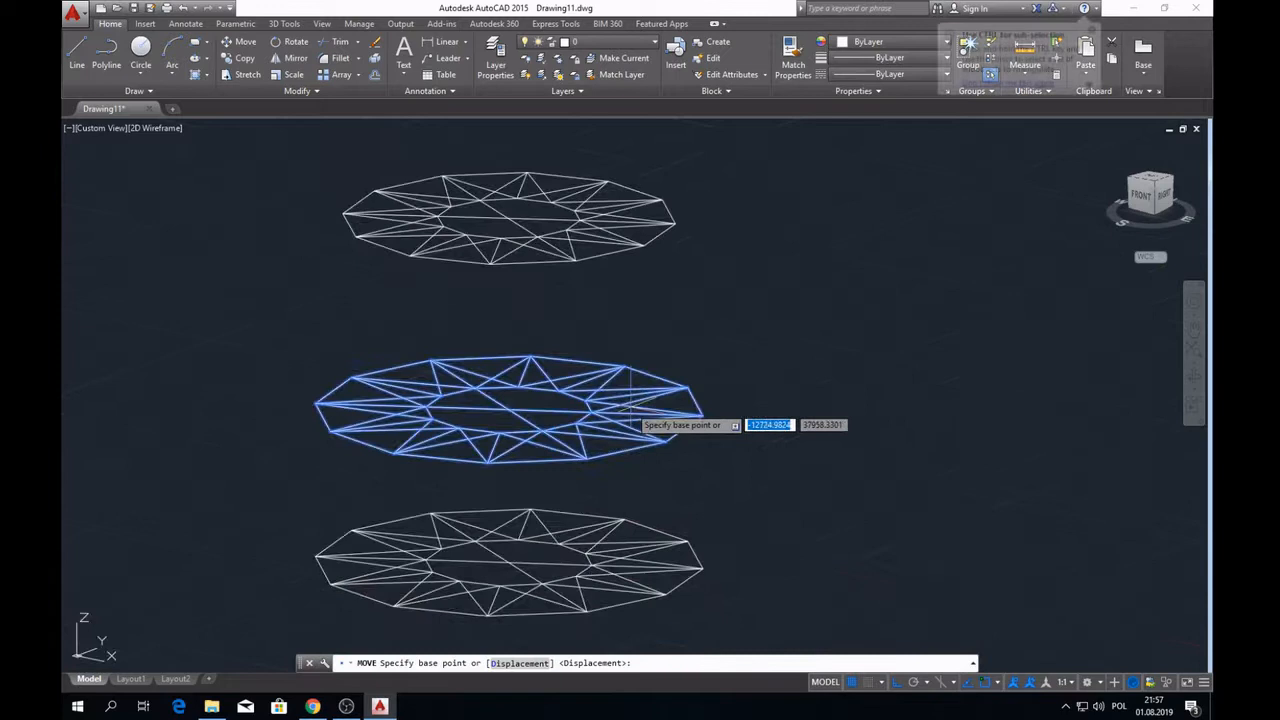
click(508, 410)
scroll(508, 410, down, 3)
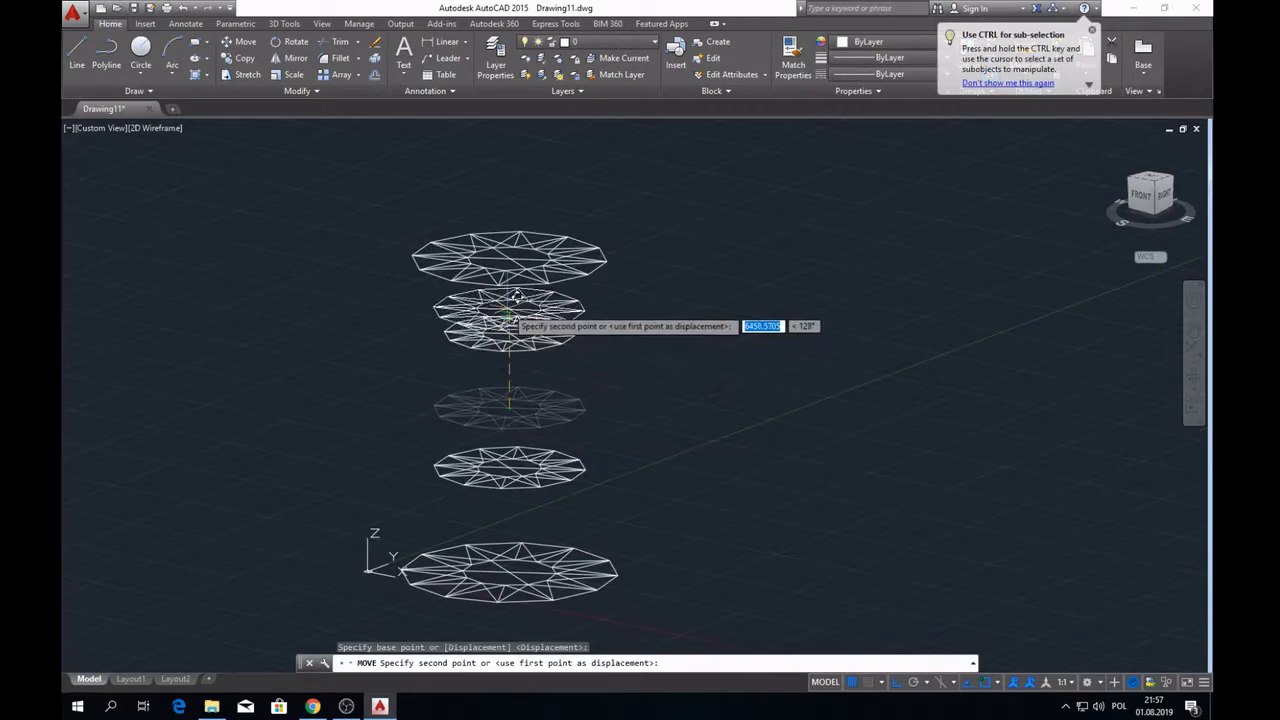
text(2)
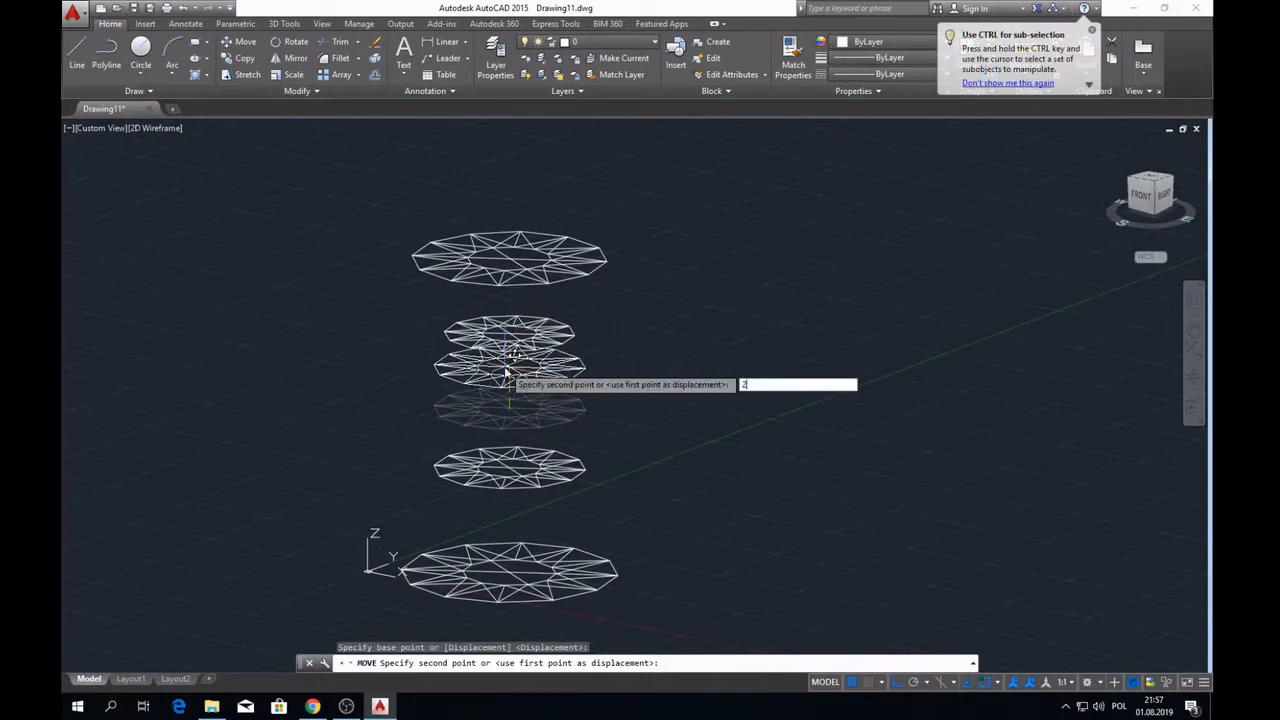
text(000)
key(Return)
- Lower the smallest ring, just below the topmost one, 4000 along the Z axis, using its centre as base point
click(1140, 195)
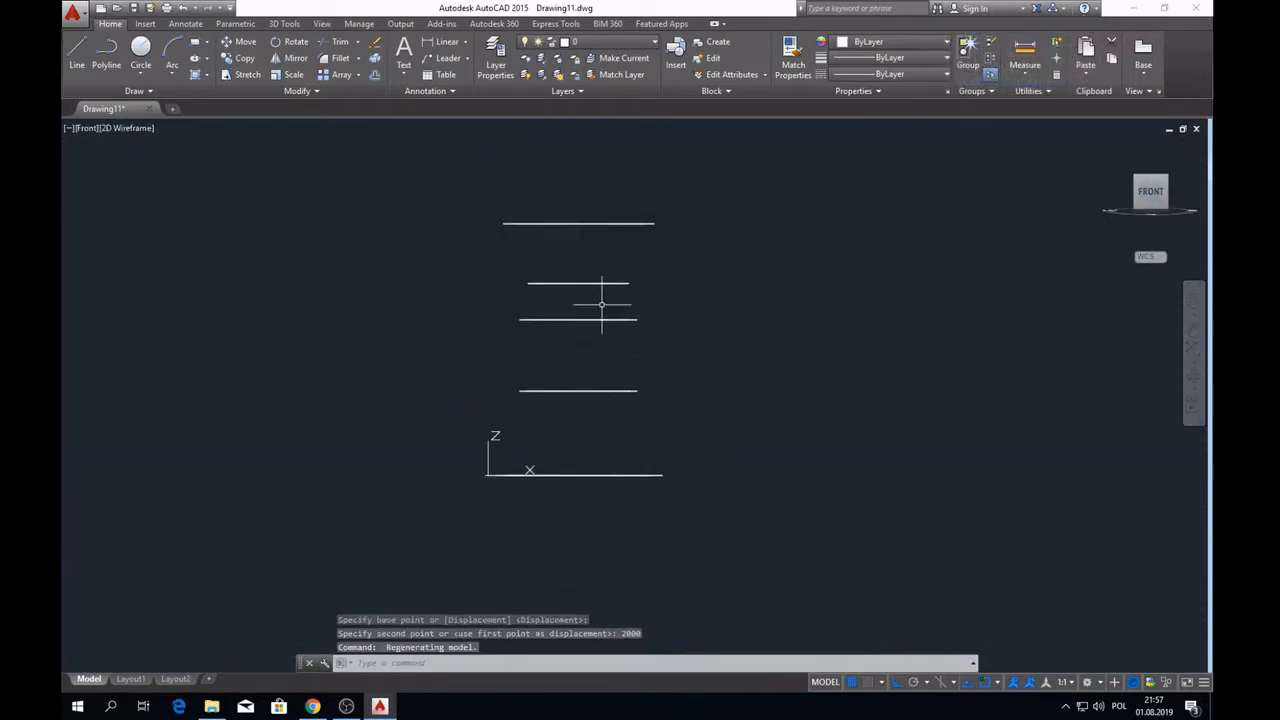
click(686, 301)
click(1155, 220)
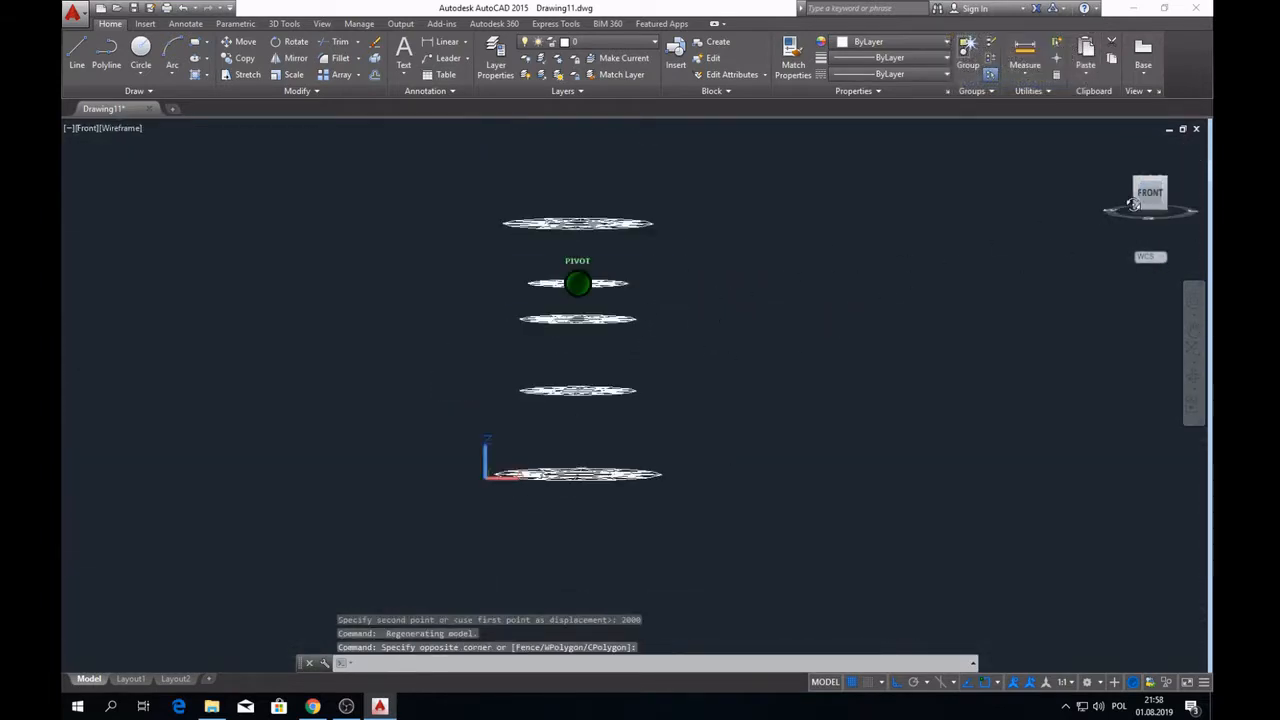
click(245, 42)
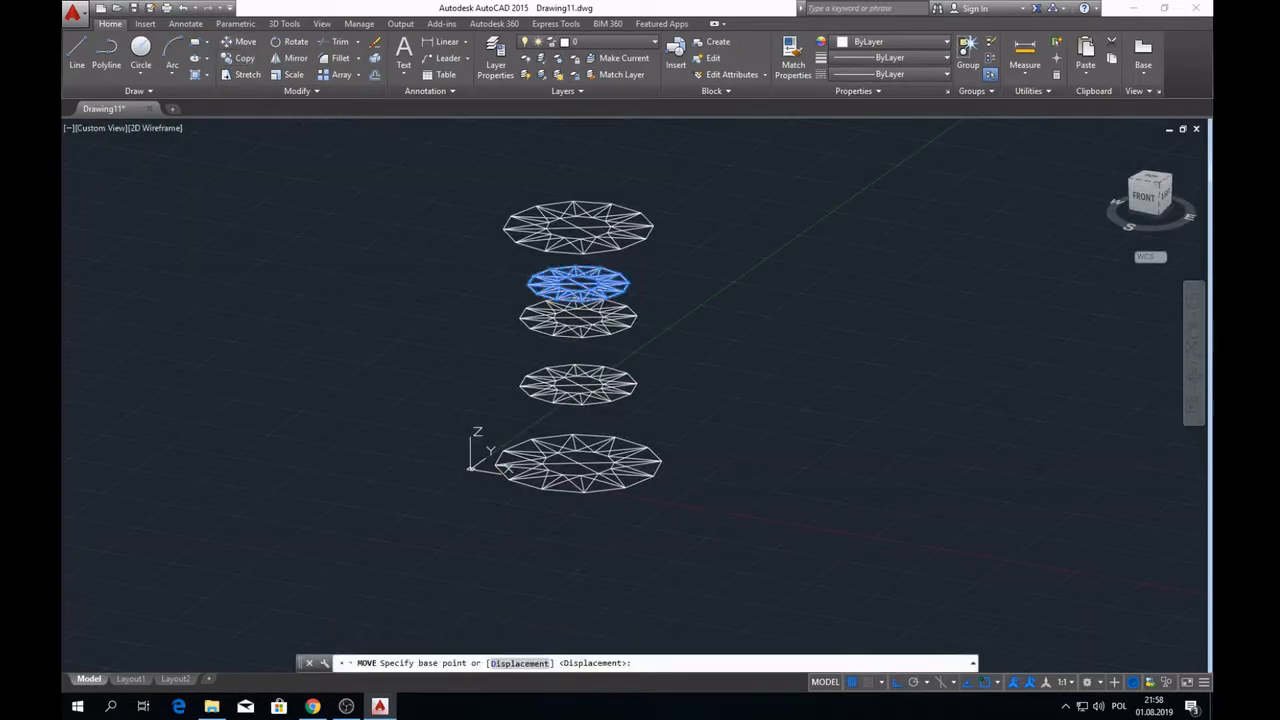
scroll(590, 316, up, 2)
click(577, 263)
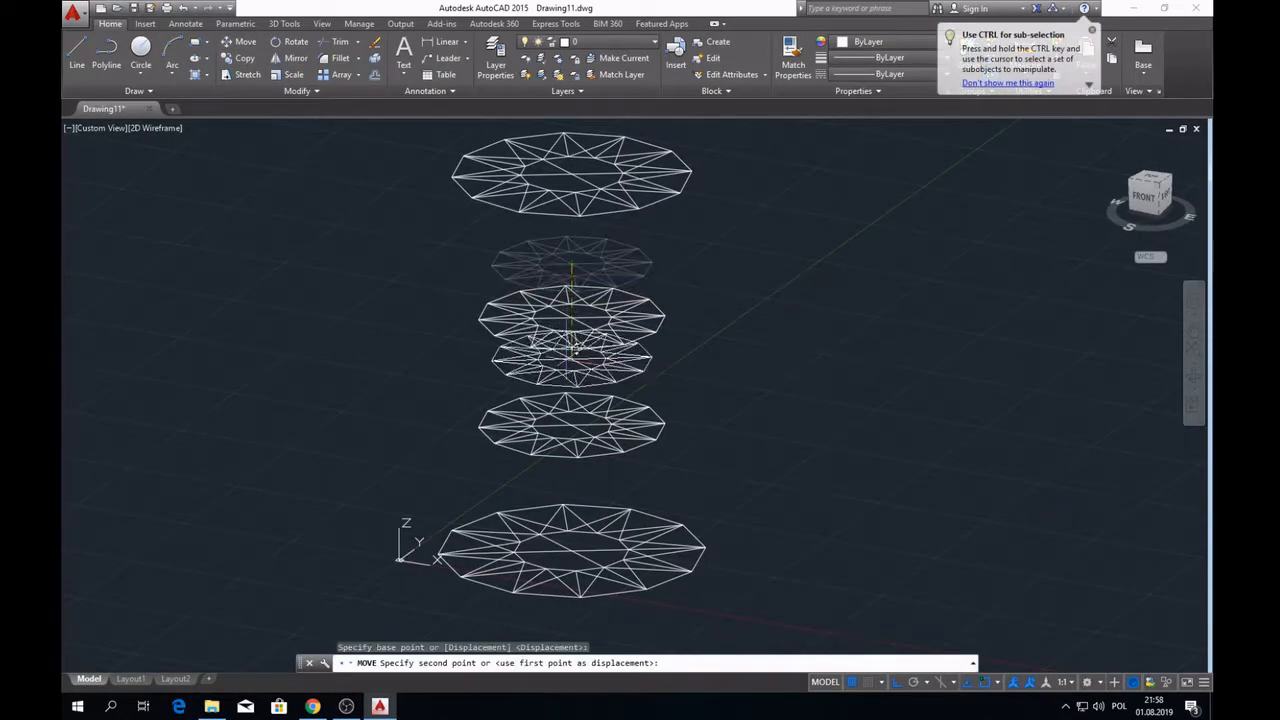
text(4000)
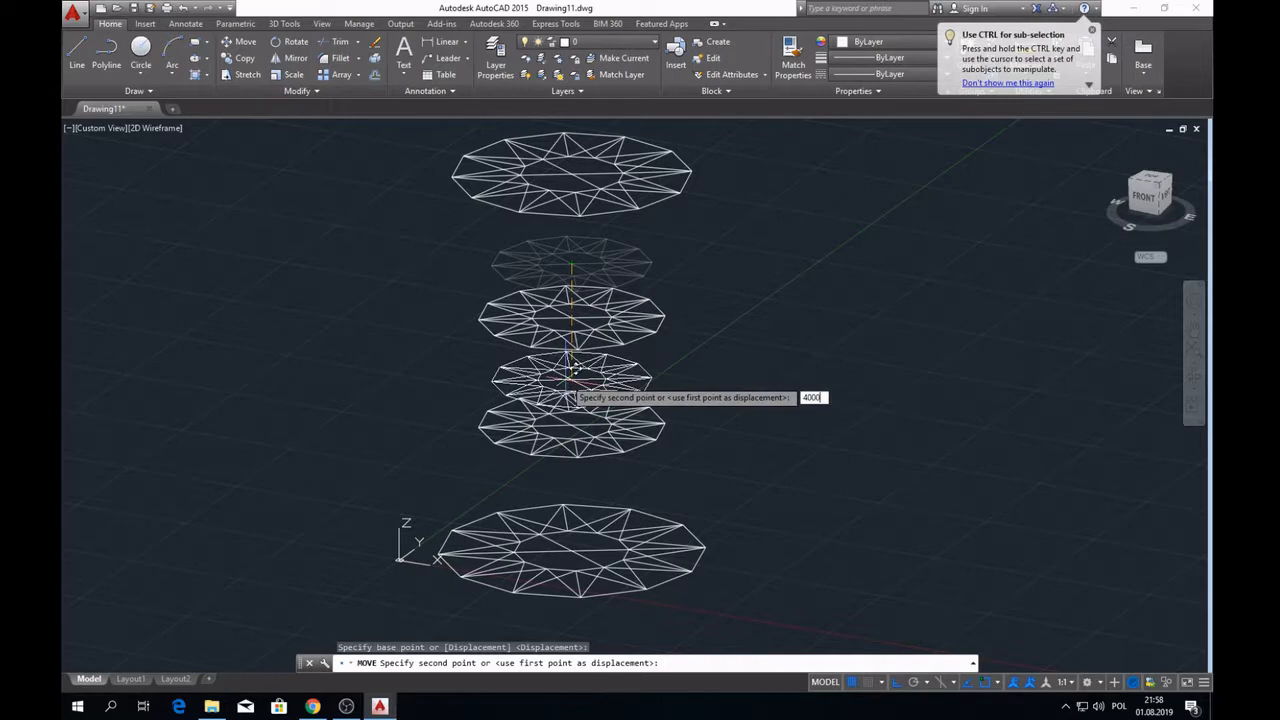
key(Return)
- Lower the smallest ring another 1000 along the Z axis, using a free point beside the stack as base point
click(1148, 200)
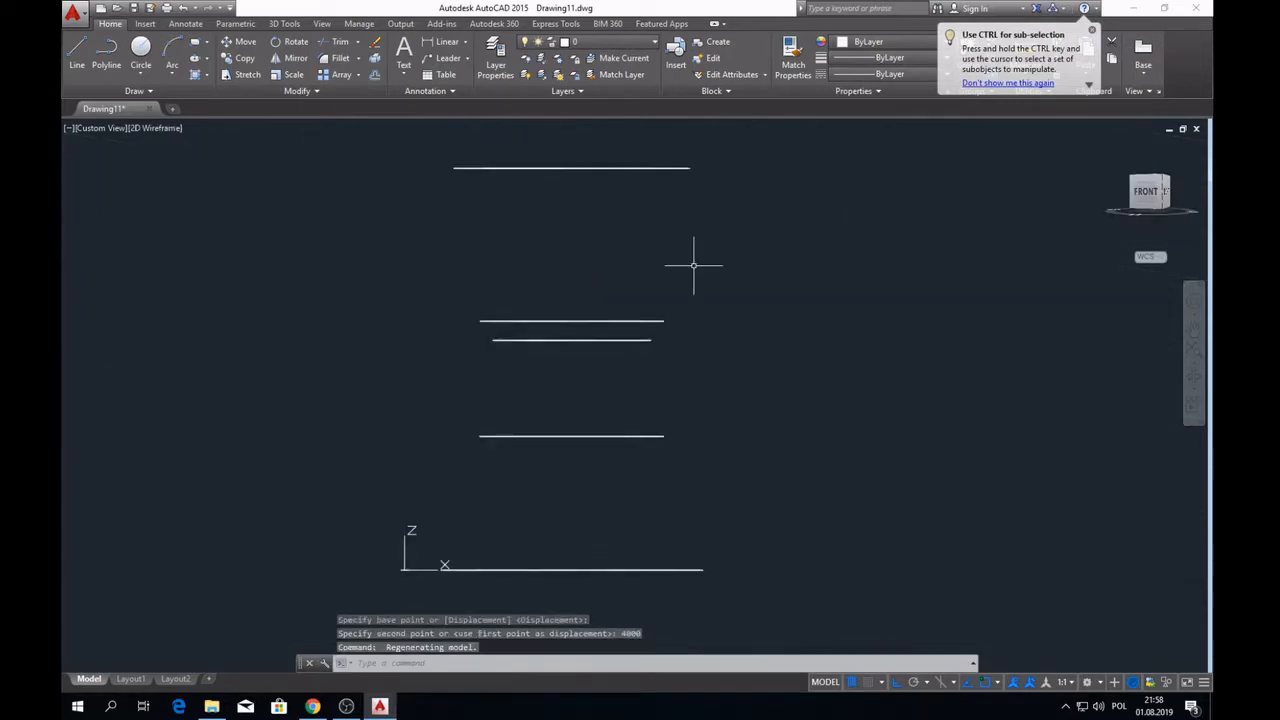
click(473, 330)
click(733, 384)
drag(1163, 195, 1076, 226)
click(245, 44)
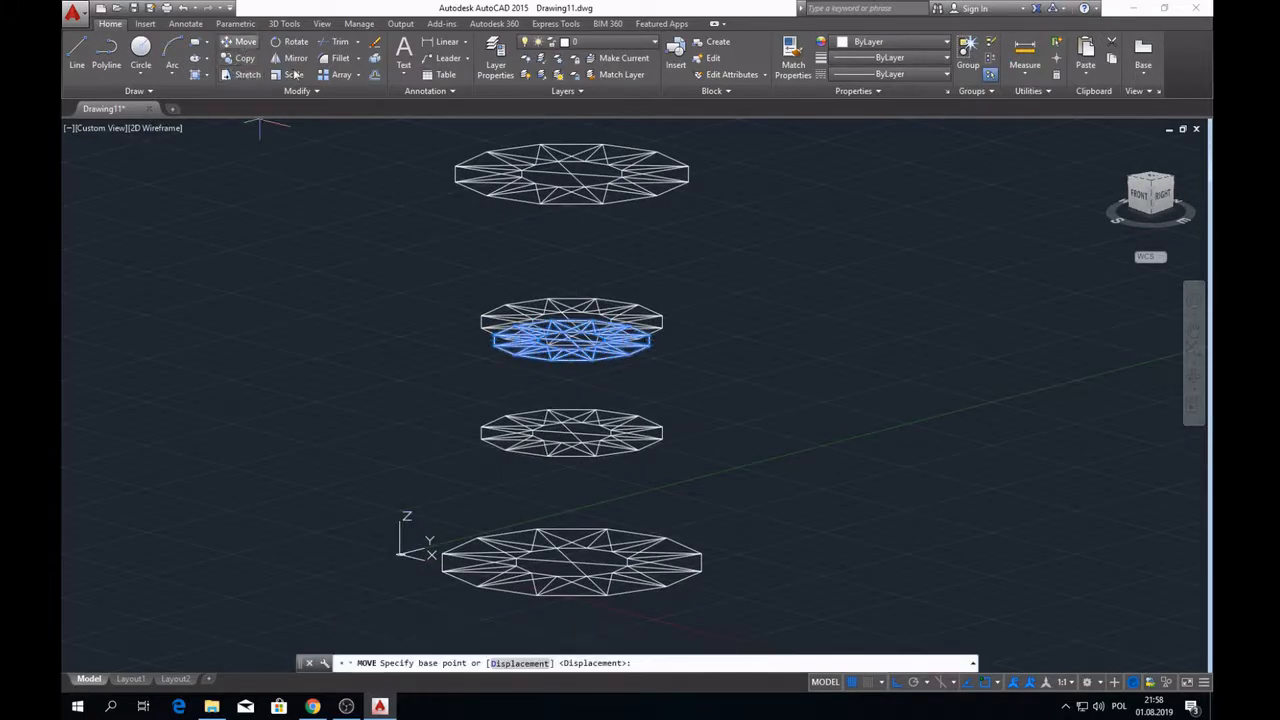
click(742, 301)
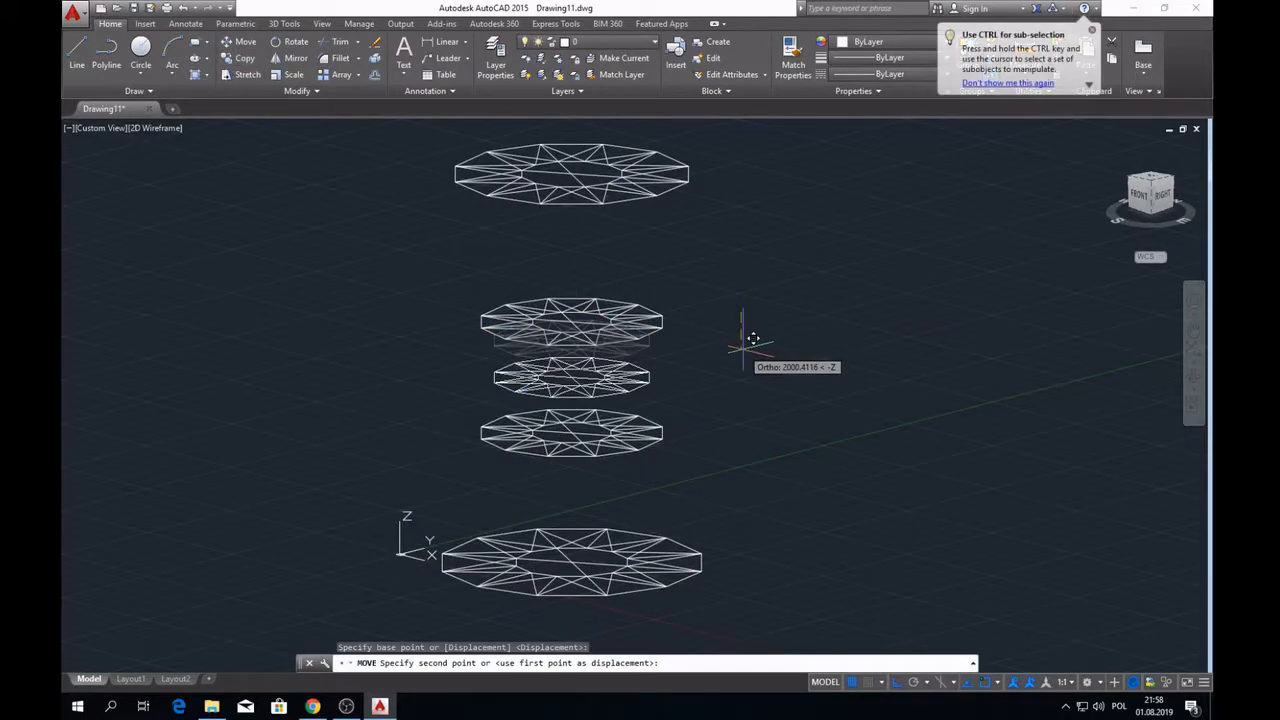
text(1000)
key(Return)
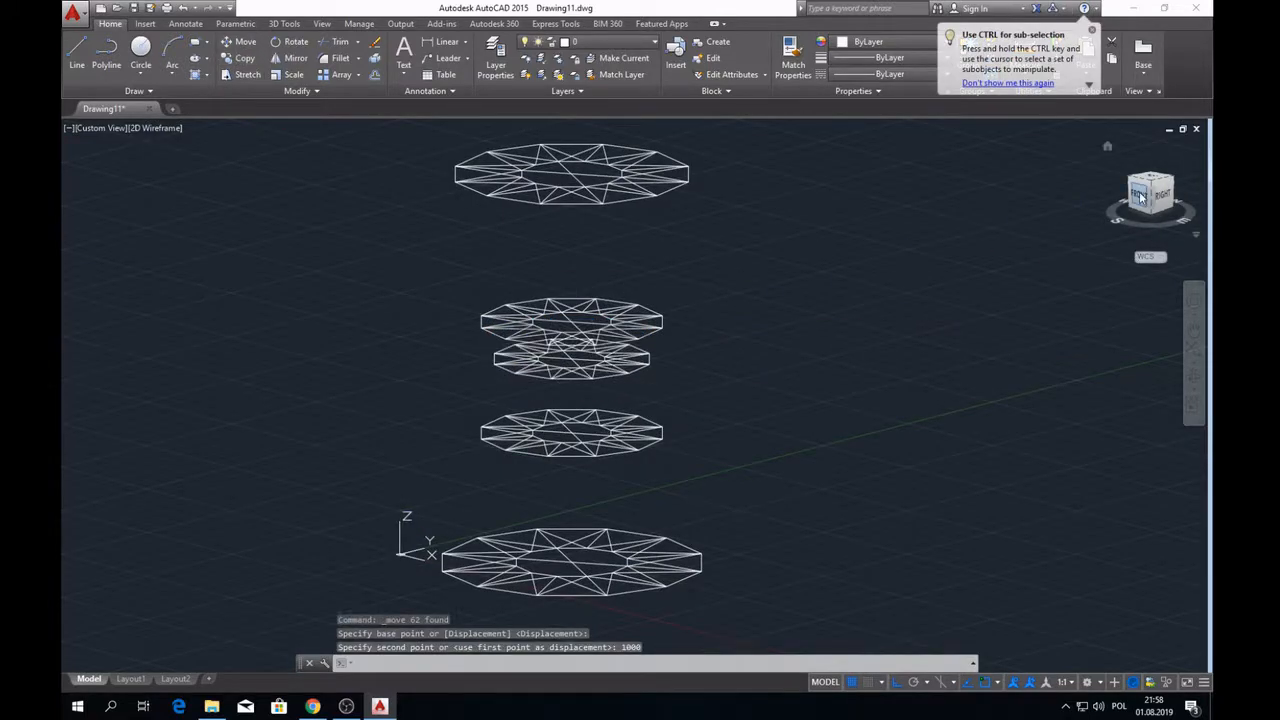
- Lower the smallest ring a further 2000 along the Z axis between the two medium rings
click(1140, 197)
click(461, 344)
click(737, 391)
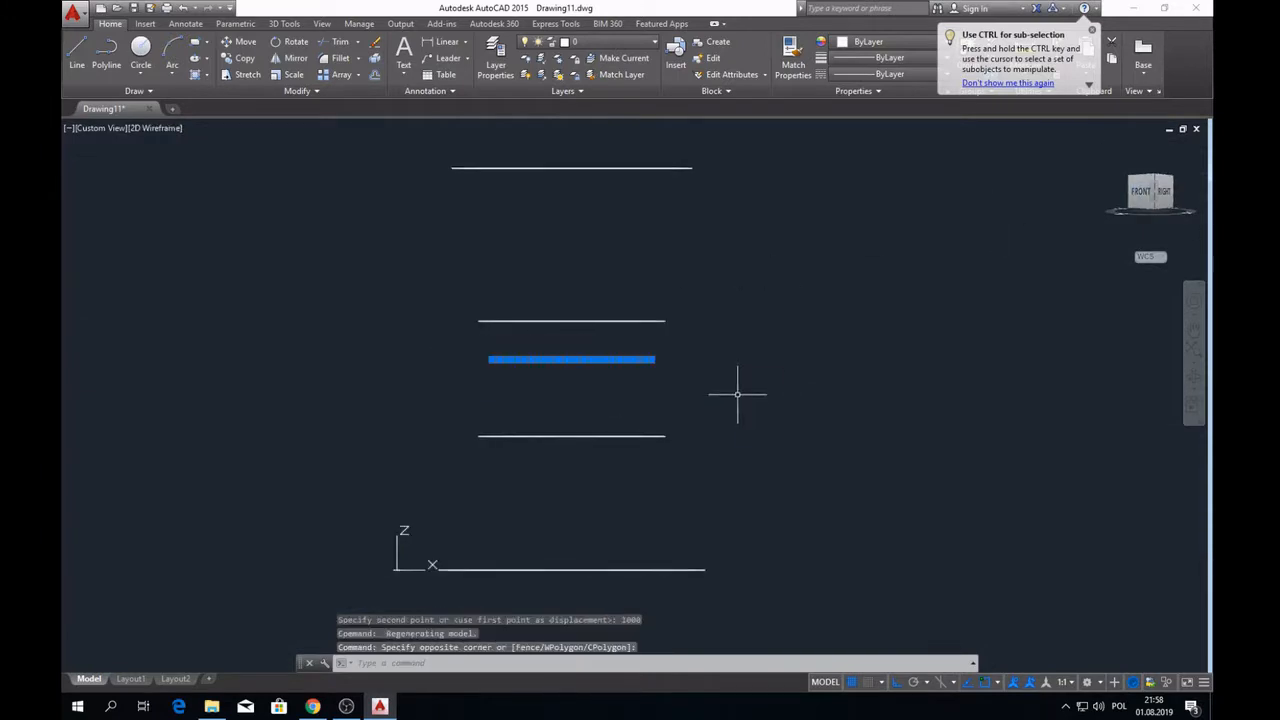
click(1155, 180)
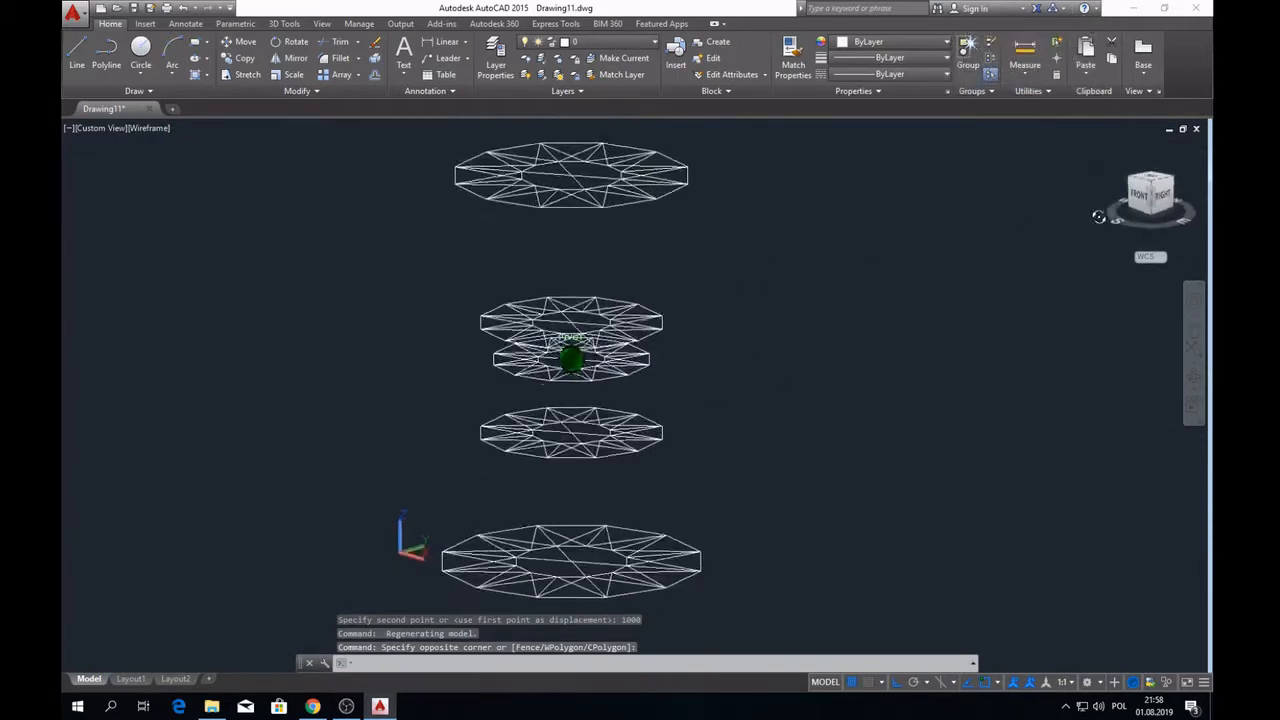
click(229, 41)
click(737, 324)
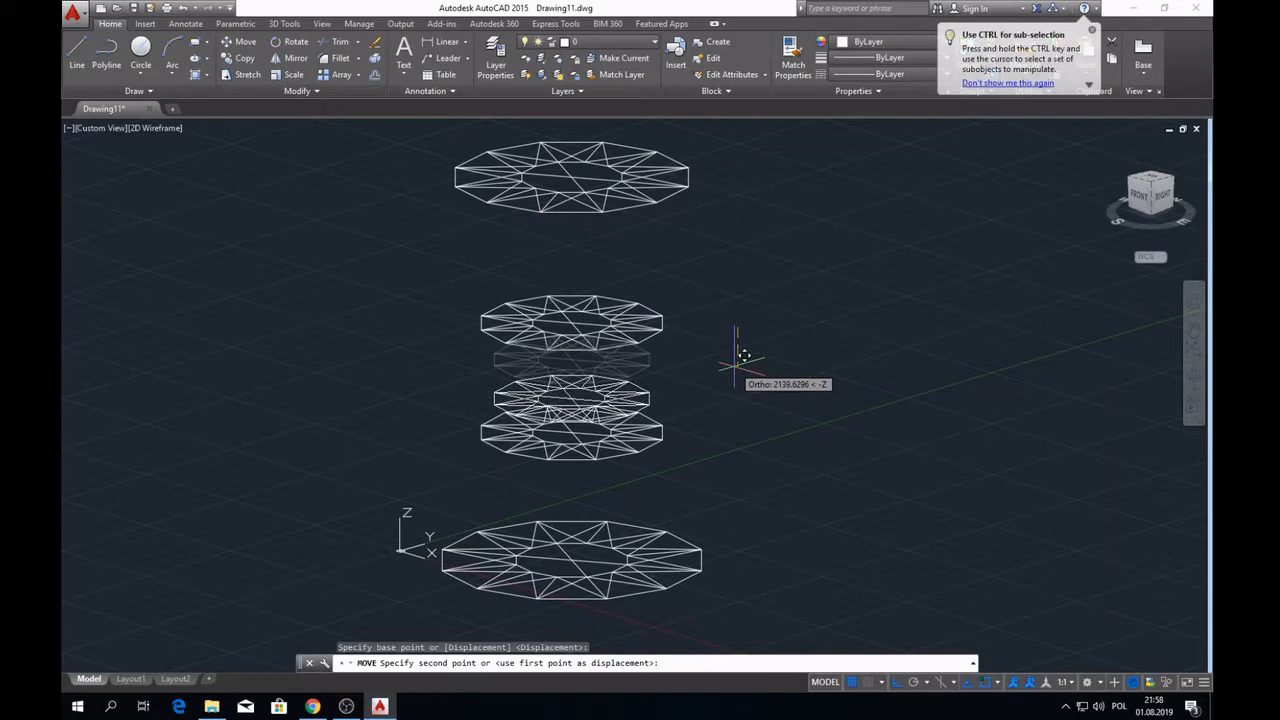
text(2000)
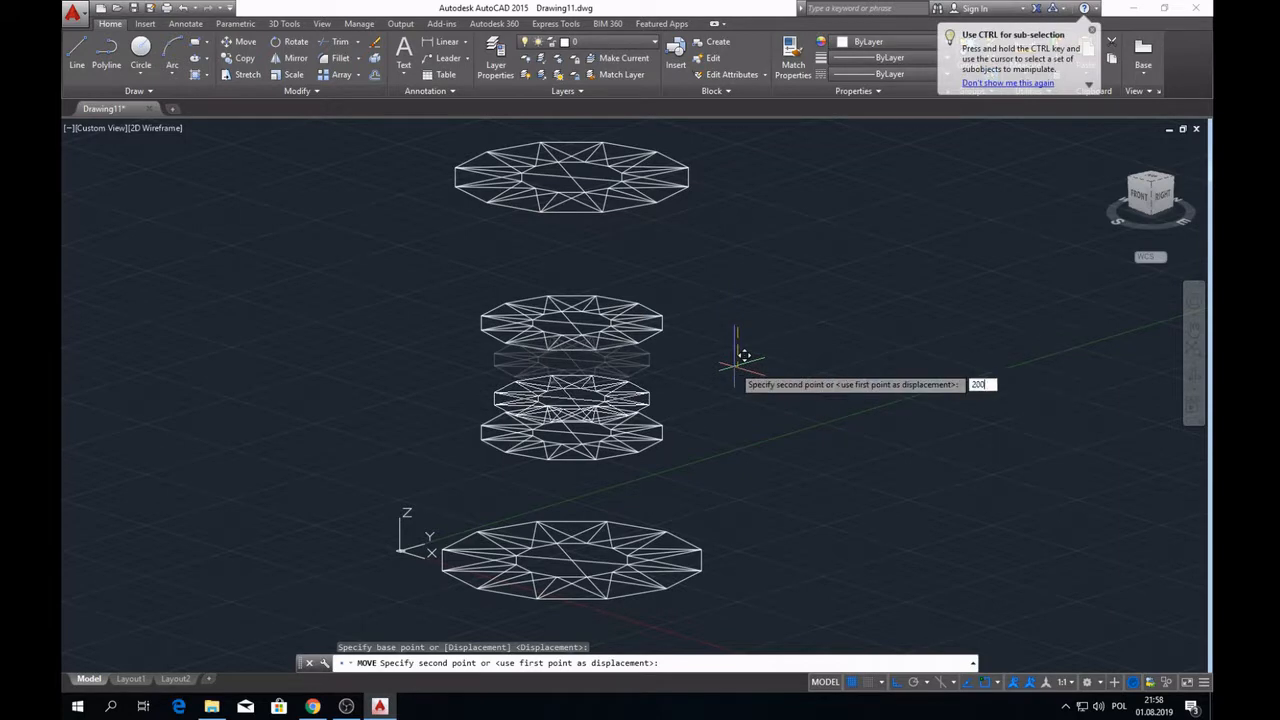
key(Return)
- Raise the smallest ring 1000 along the Z axis and check its spacing from the front
click(1133, 220)
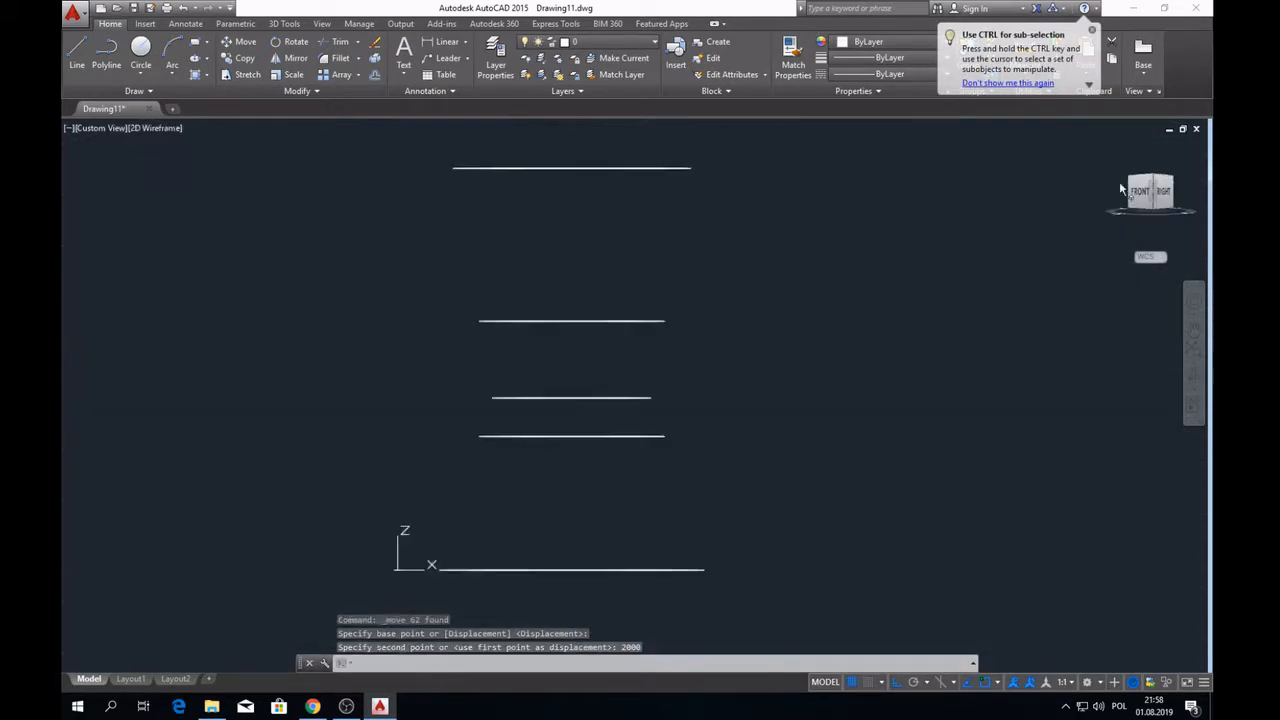
click(445, 372)
click(1176, 193)
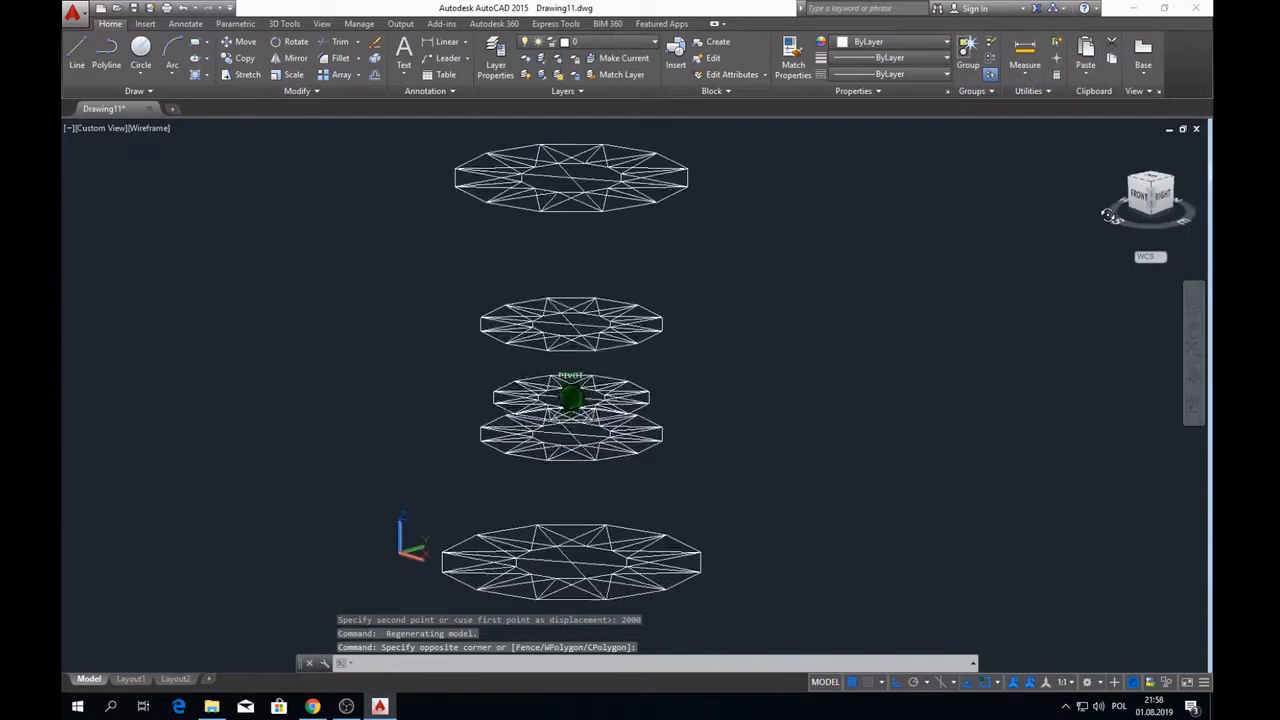
click(243, 42)
click(735, 405)
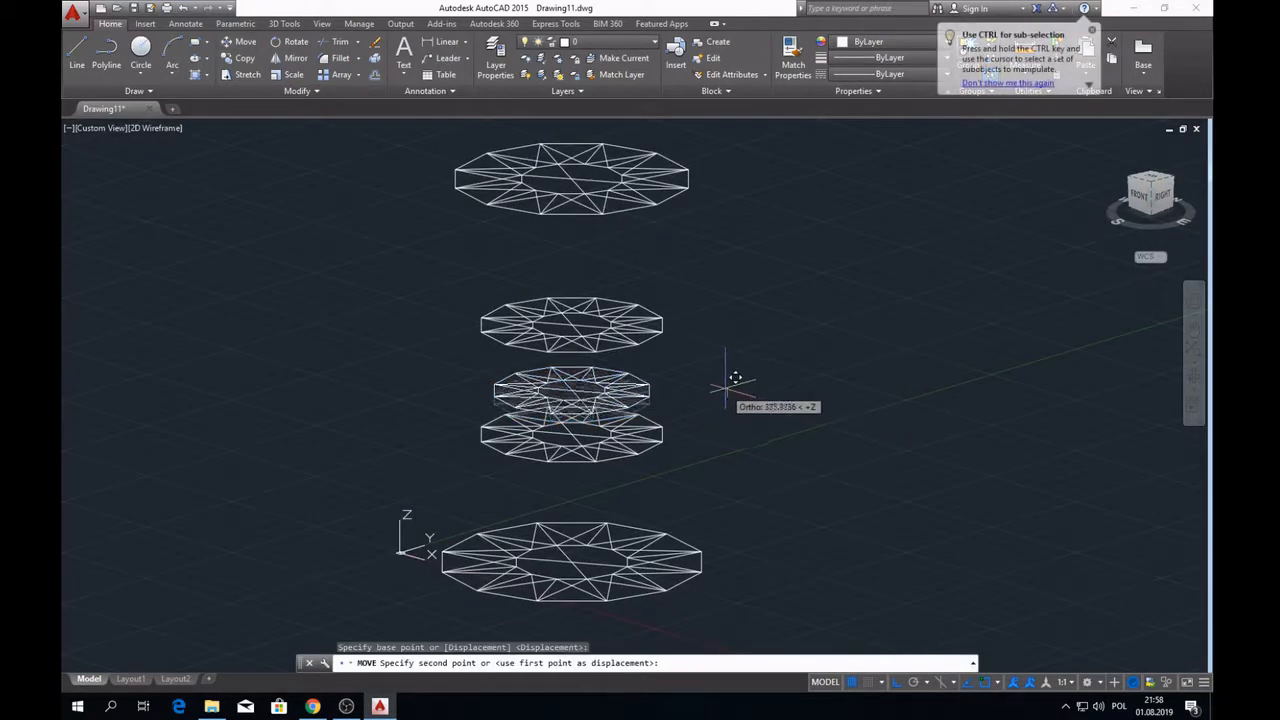
text(1000)
key(Return)
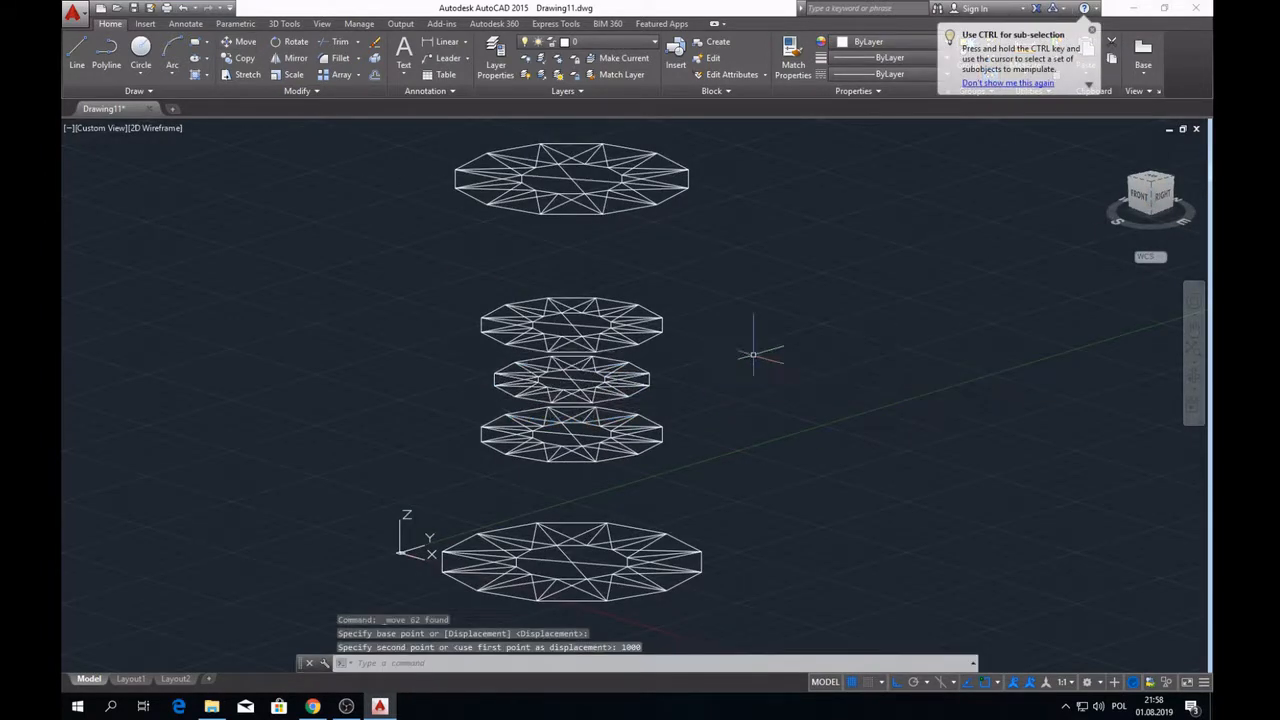
click(1163, 213)
key(Escape)
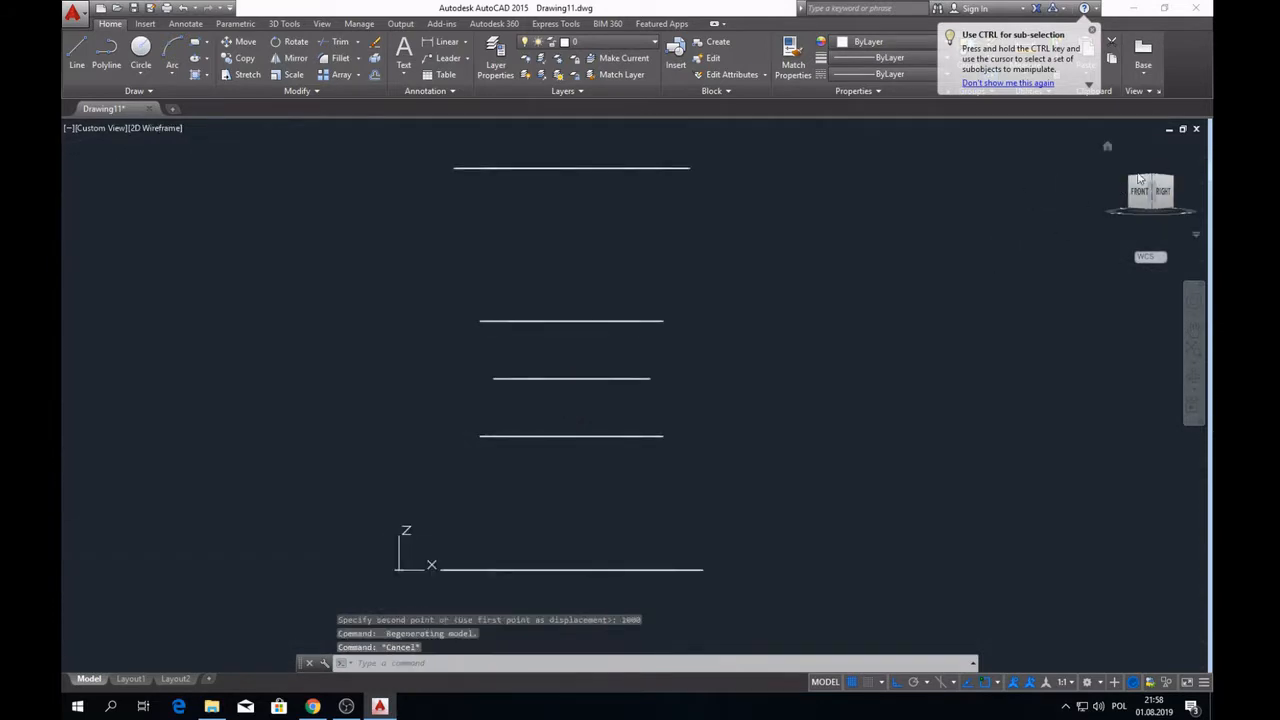
- Draw a line from an outer front vertex of the bottom ring to an outer vertex of the ring above it
drag(1148, 192, 878, 275)
scroll(569, 484, up, 3)
click(77, 50)
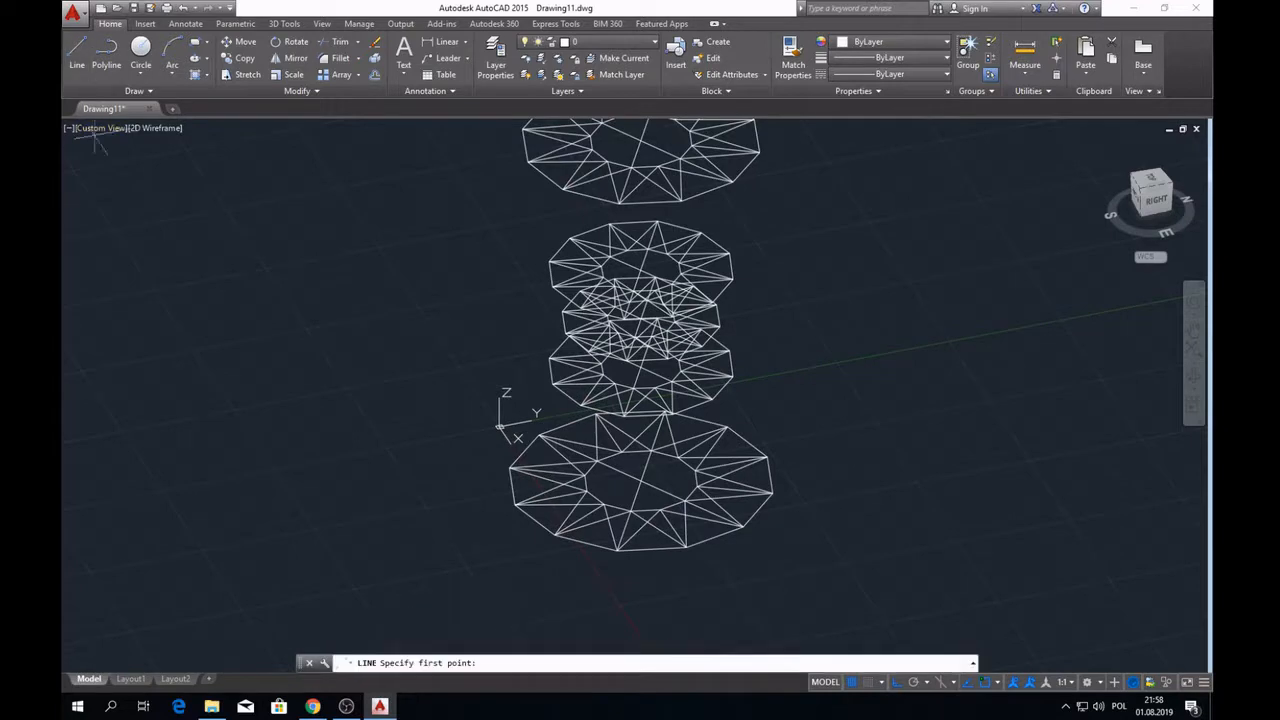
scroll(560, 530, up, 3)
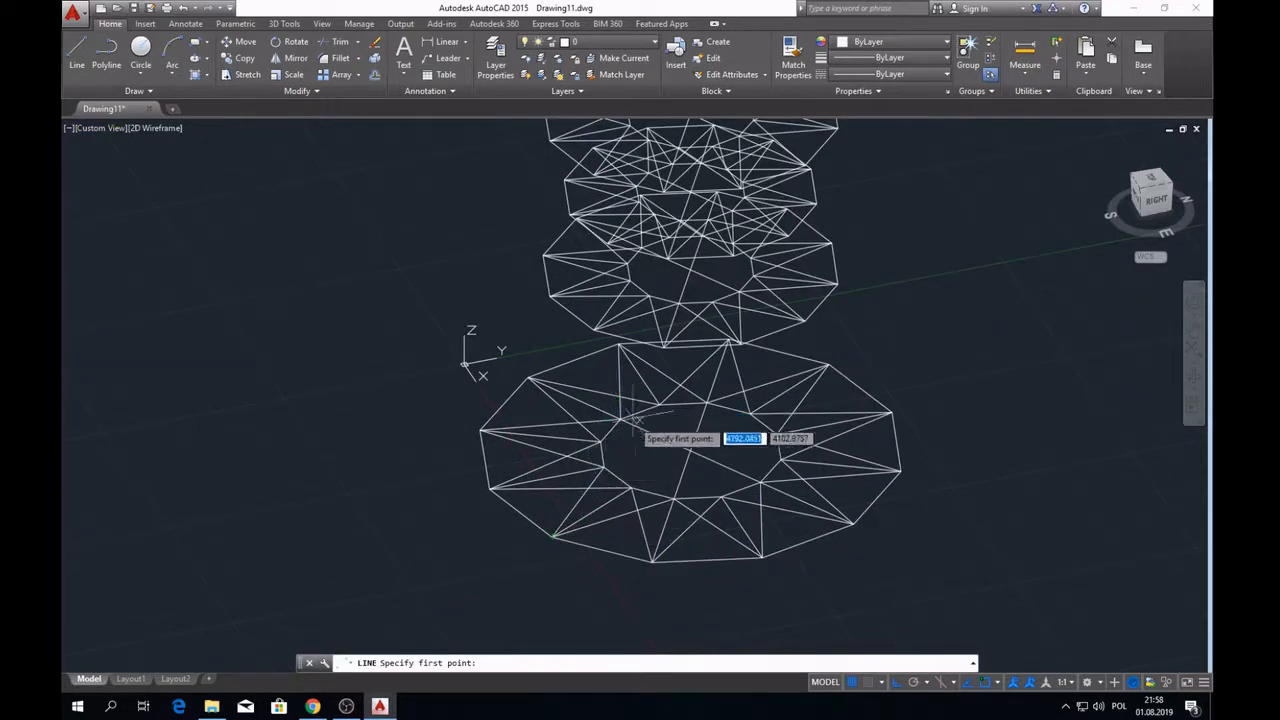
click(551, 537)
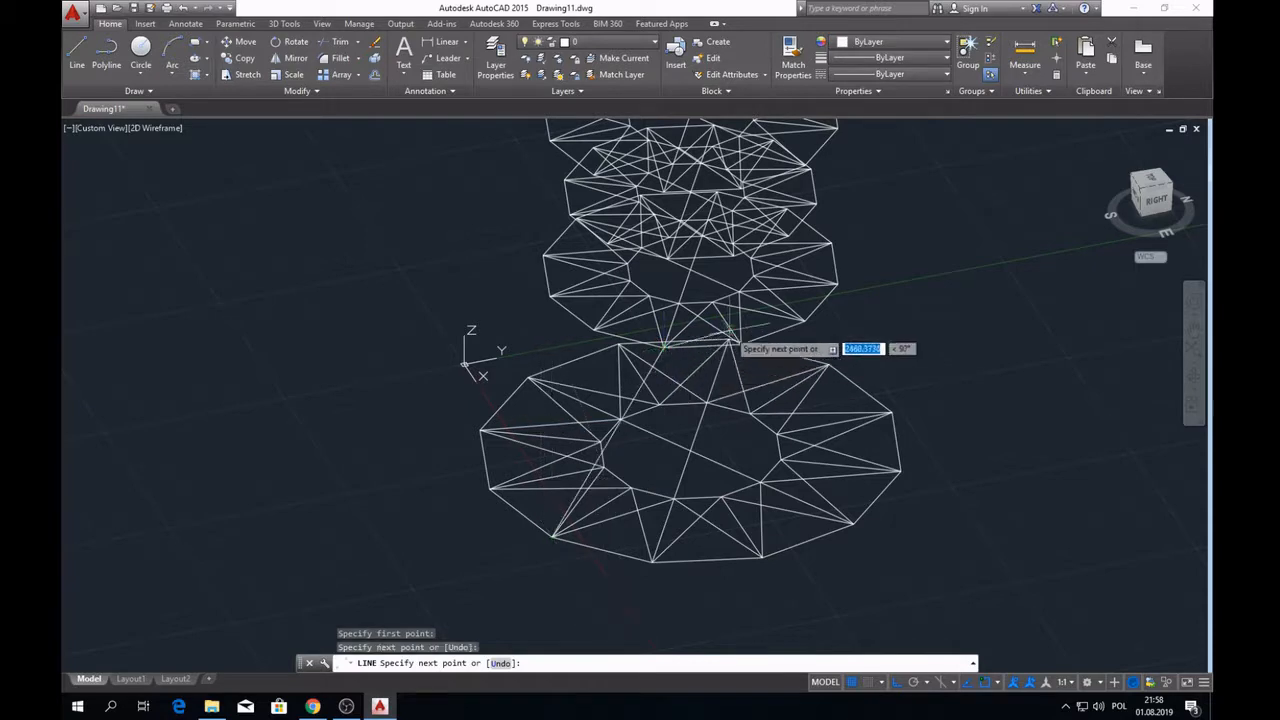
key(Escape)
key(Escape)
- Draw connected lines from the second ring's front vertex upward through outer vertices of the smallest, fourth and top rings, each shifted the same way
drag(1152, 195, 1192, 180)
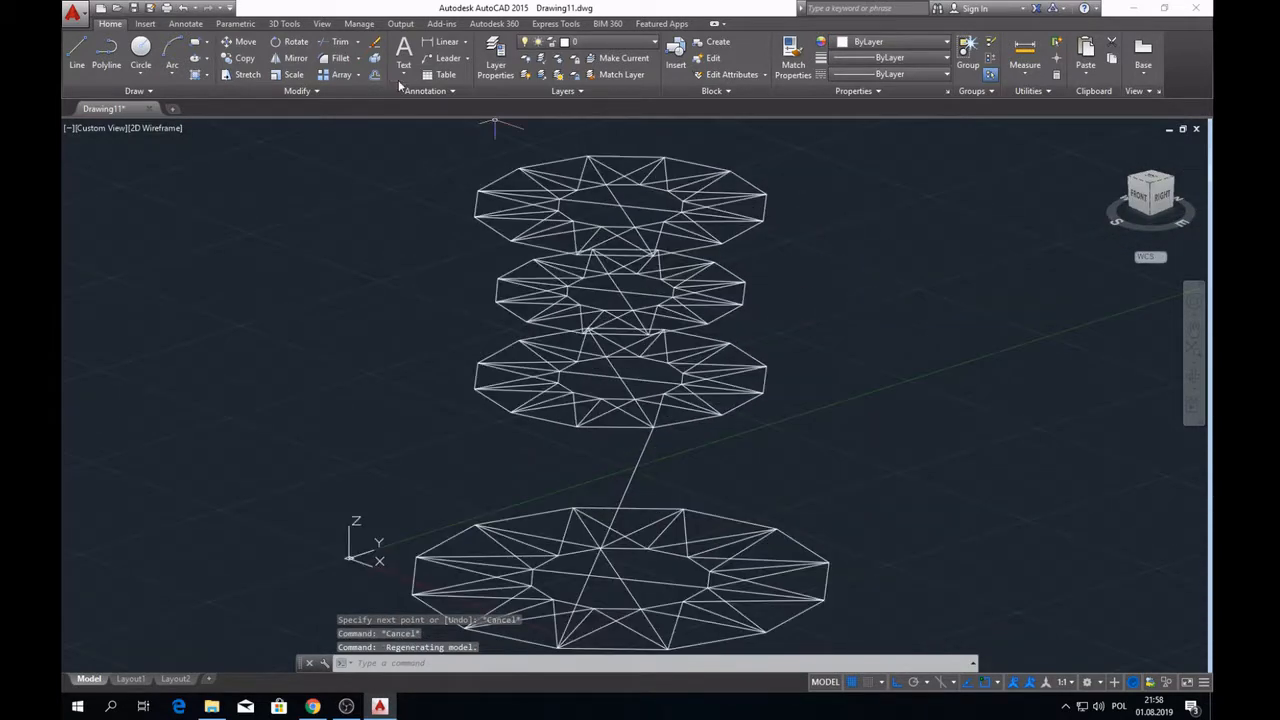
click(77, 55)
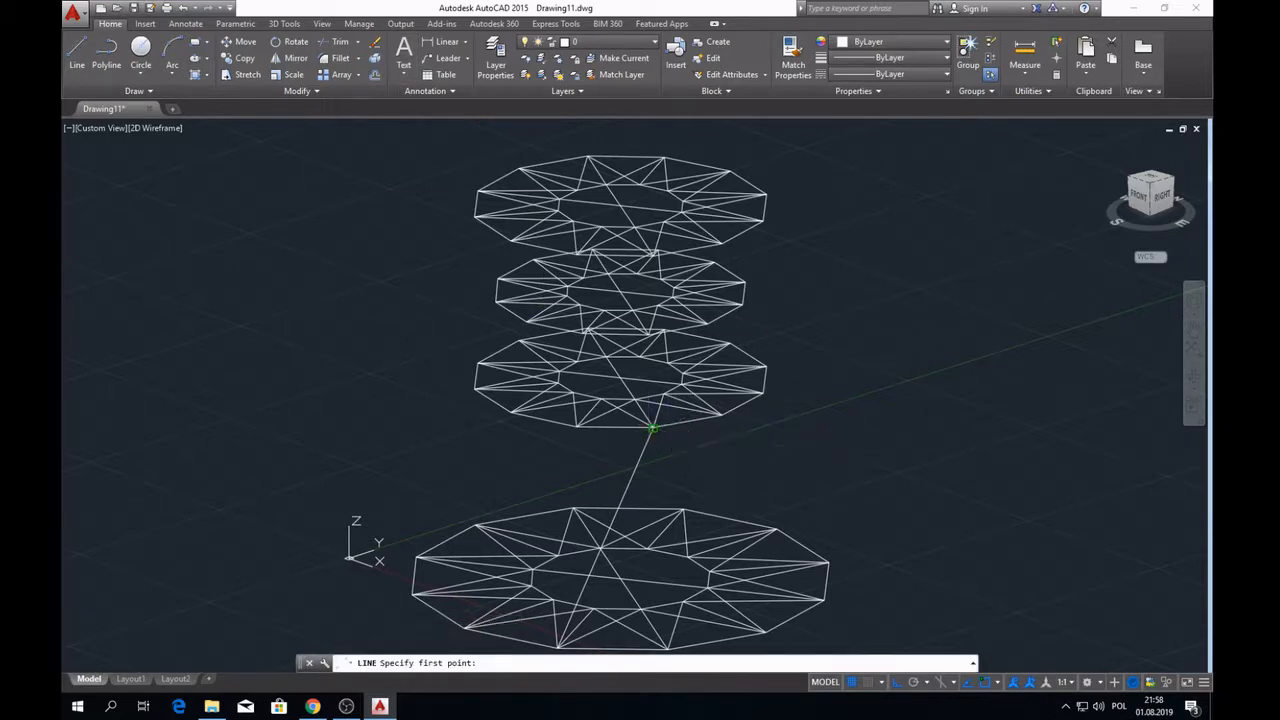
click(651, 426)
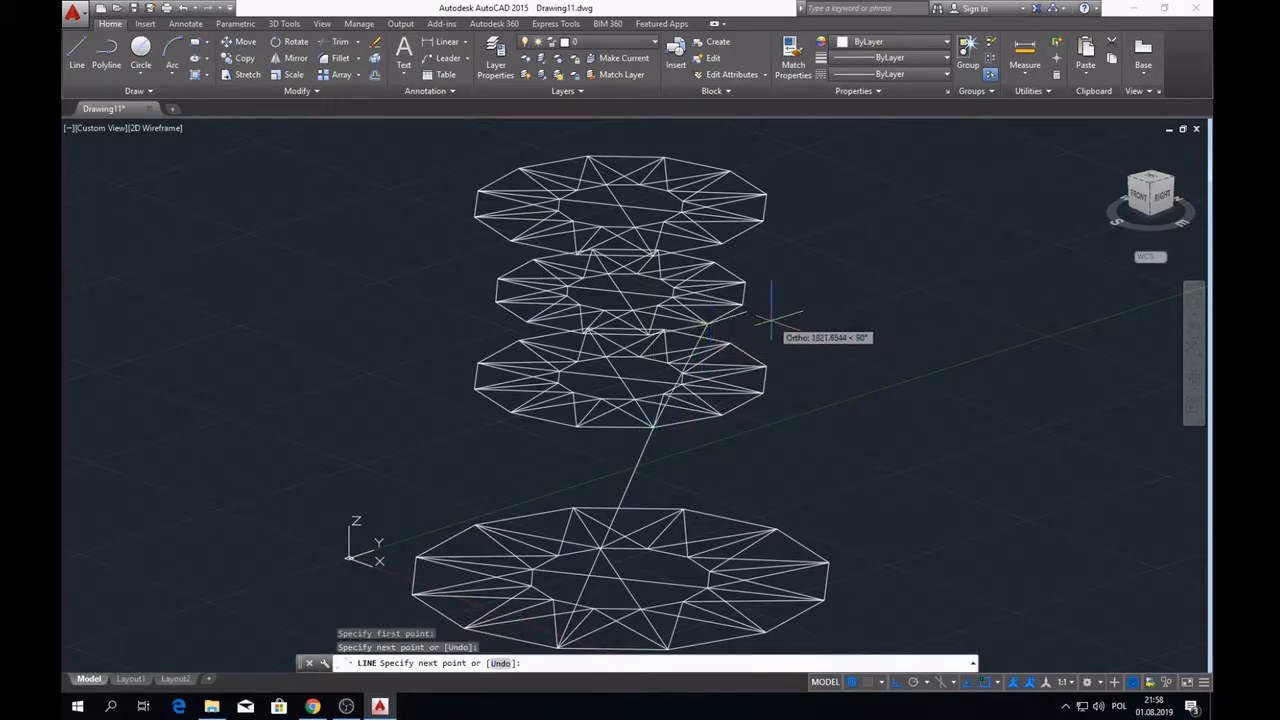
click(763, 230)
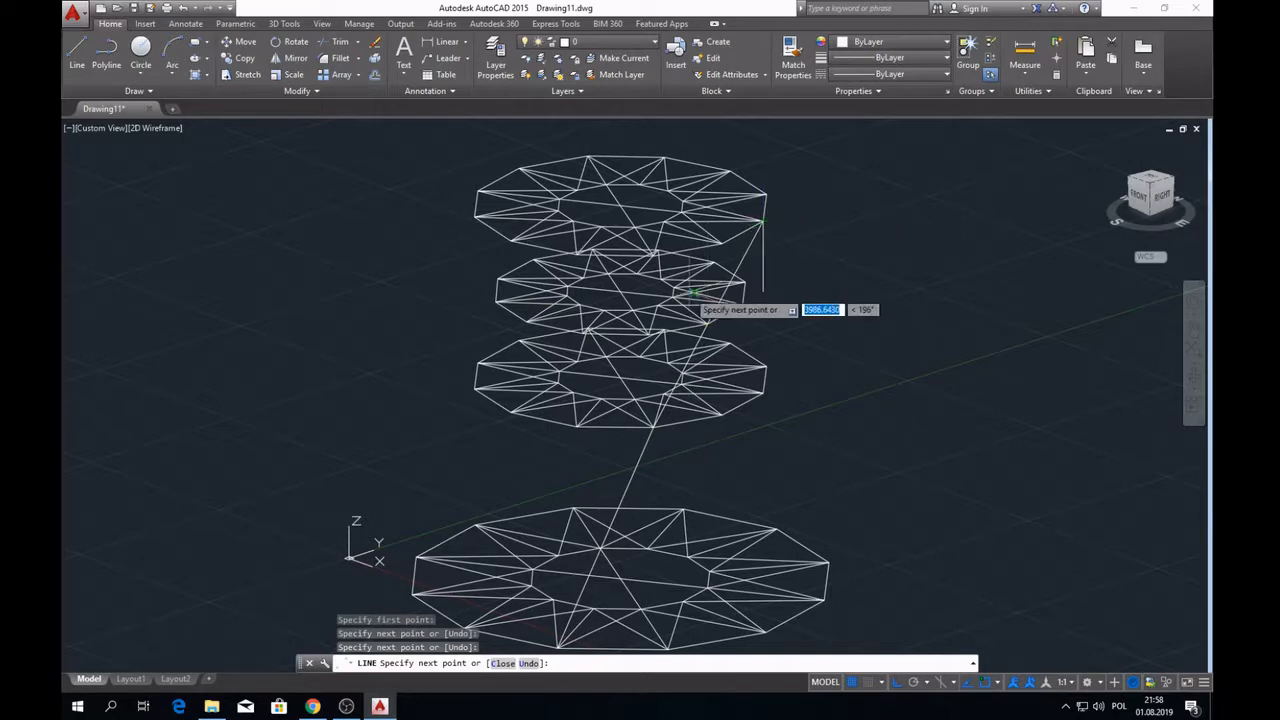
scroll(726, 308, down, 2)
scroll(775, 215, down, 2)
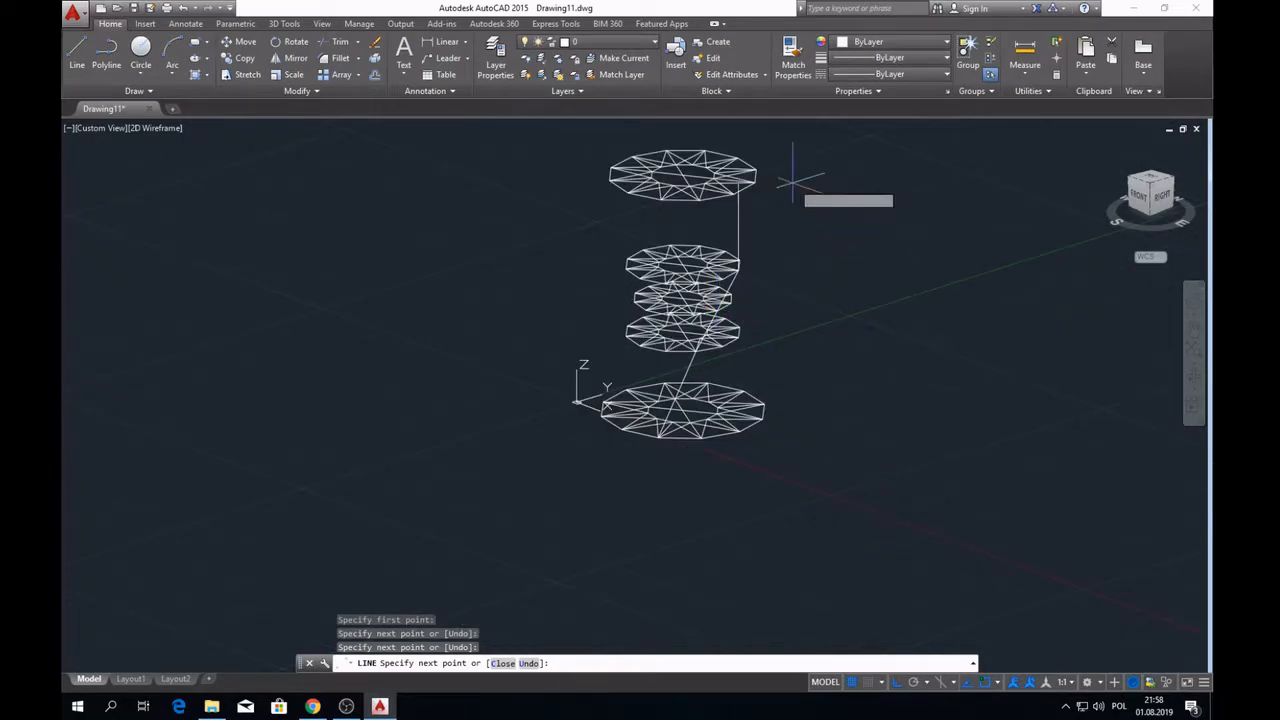
scroll(765, 228, up, 2)
scroll(768, 250, up, 1)
scroll(748, 295, down, 1)
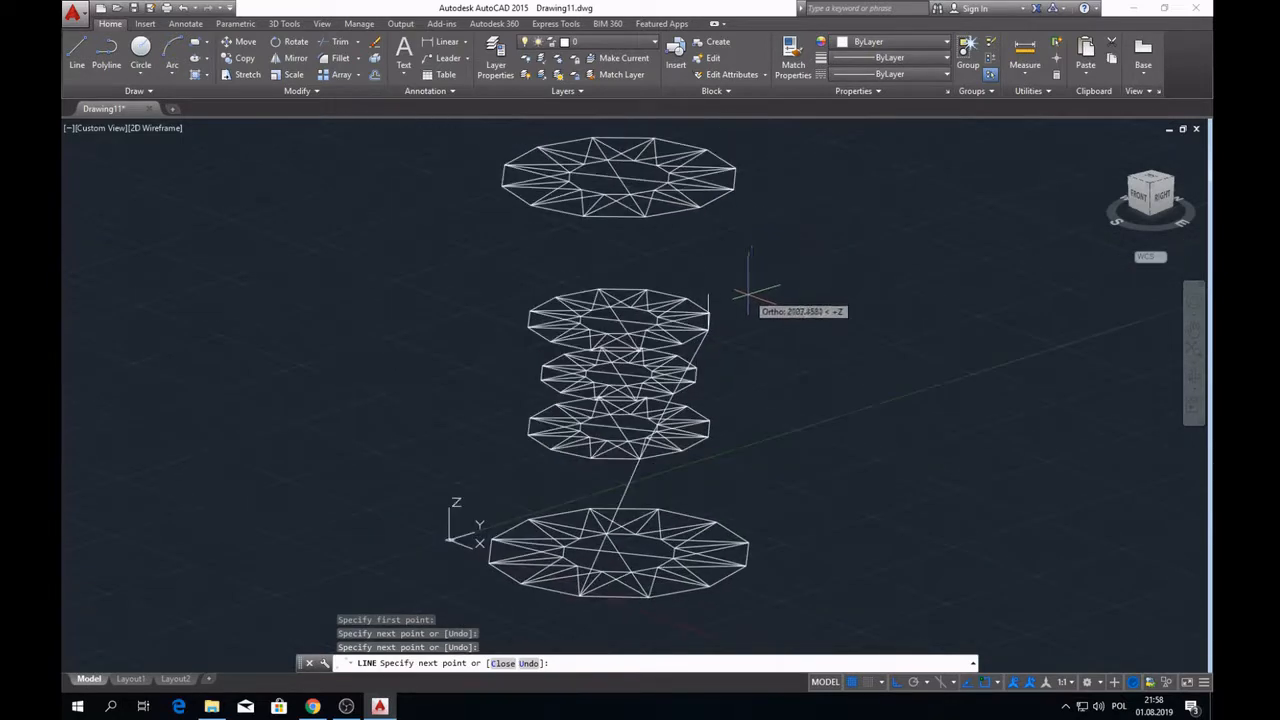
click(736, 190)
key(Escape)
key(Escape)
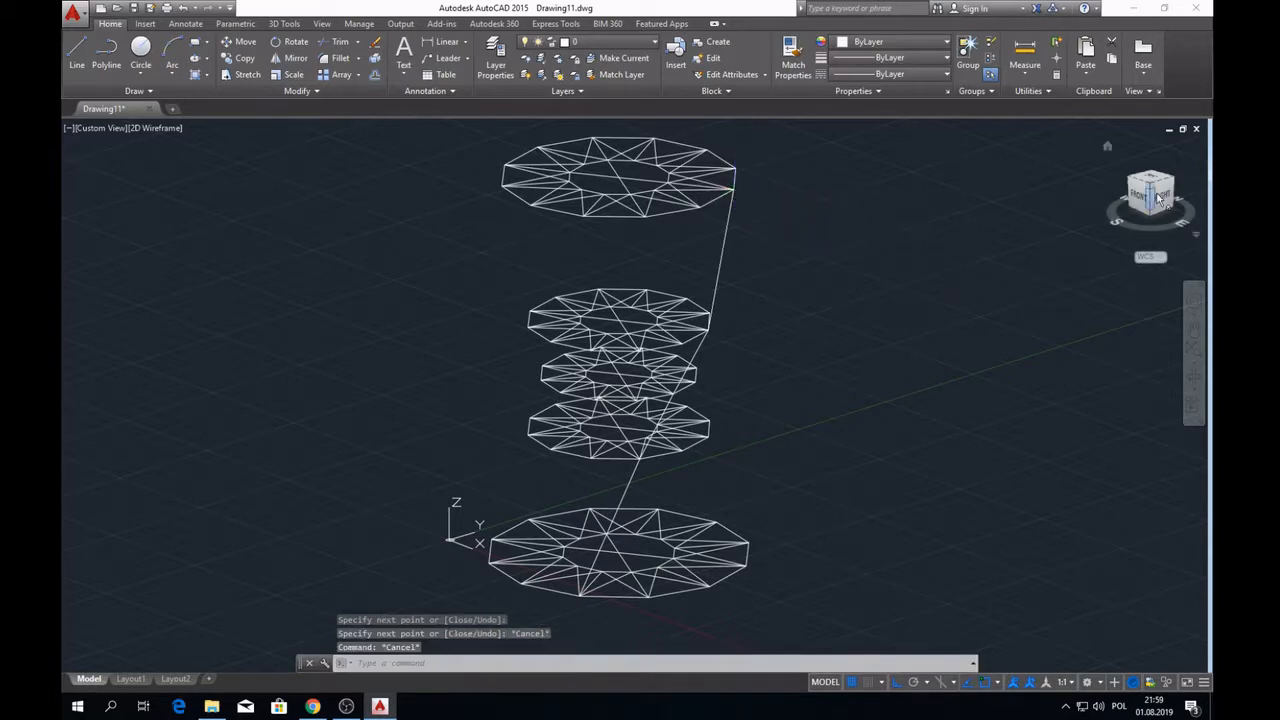
- Inspect the chain of connecting lines from the right side and from an angled view
click(1159, 198)
shift+middle_drag(1072, 199, 1058, 280)
scroll(744, 237, up, 5)
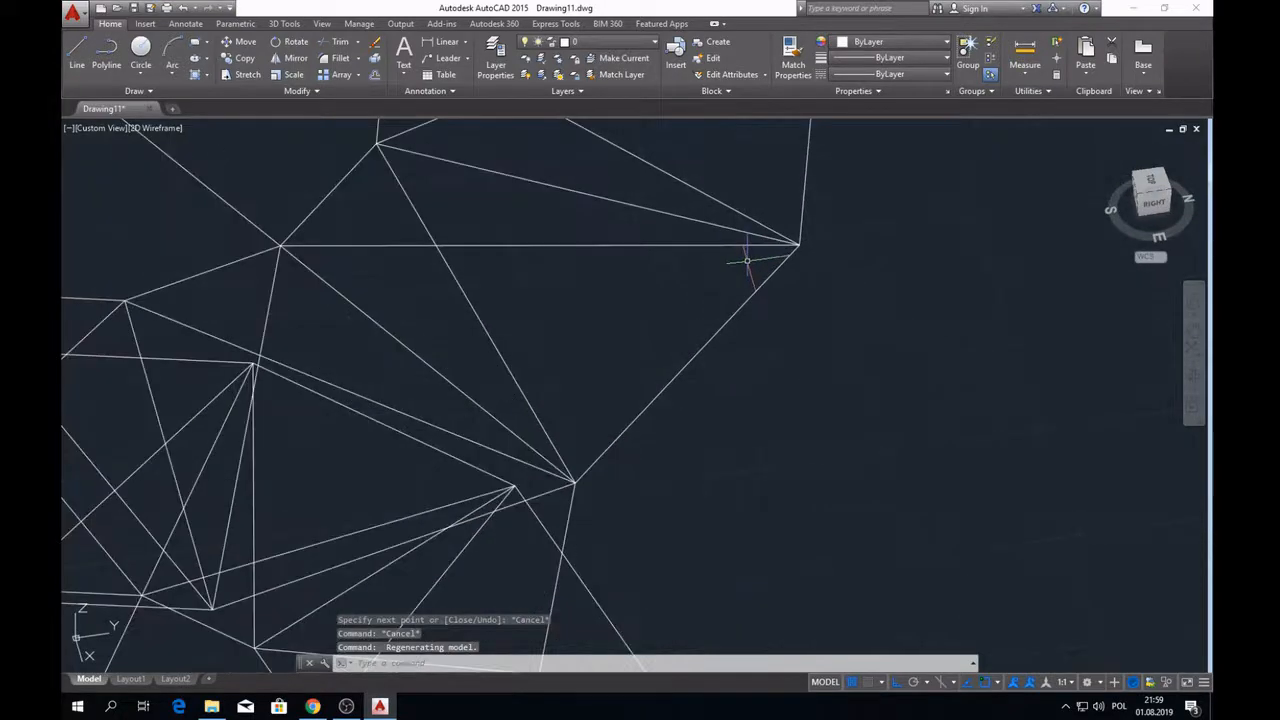
scroll(751, 251, down, 5)
click(1155, 204)
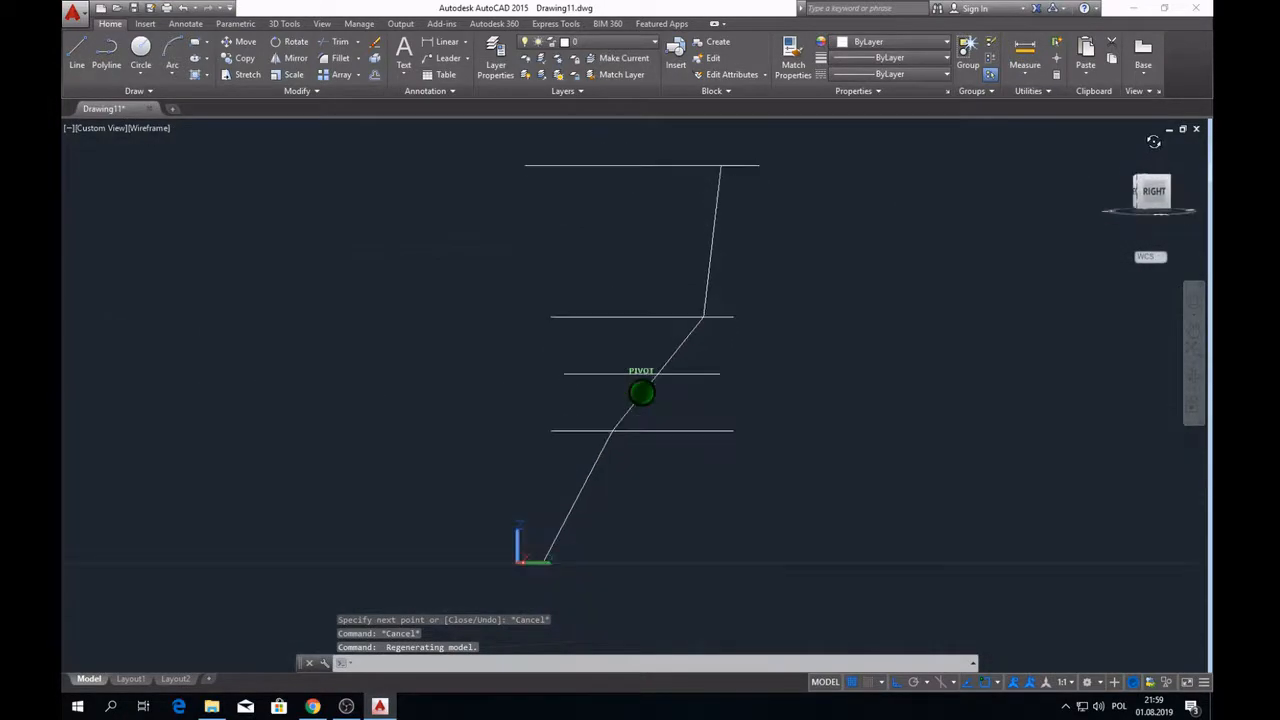
mouse_move(1165, 147)
mouse_down()
mouse_move(74, 189)
mouse_move(61, 200)
mouse_move(61, 187)
mouse_move(67, 237)
mouse_up()
mouse_move(1163, 198)
mouse_down()
mouse_move(1080, 198)
mouse_move(1064, 176)
mouse_move(1086, 231)
mouse_move(1138, 240)
mouse_up()
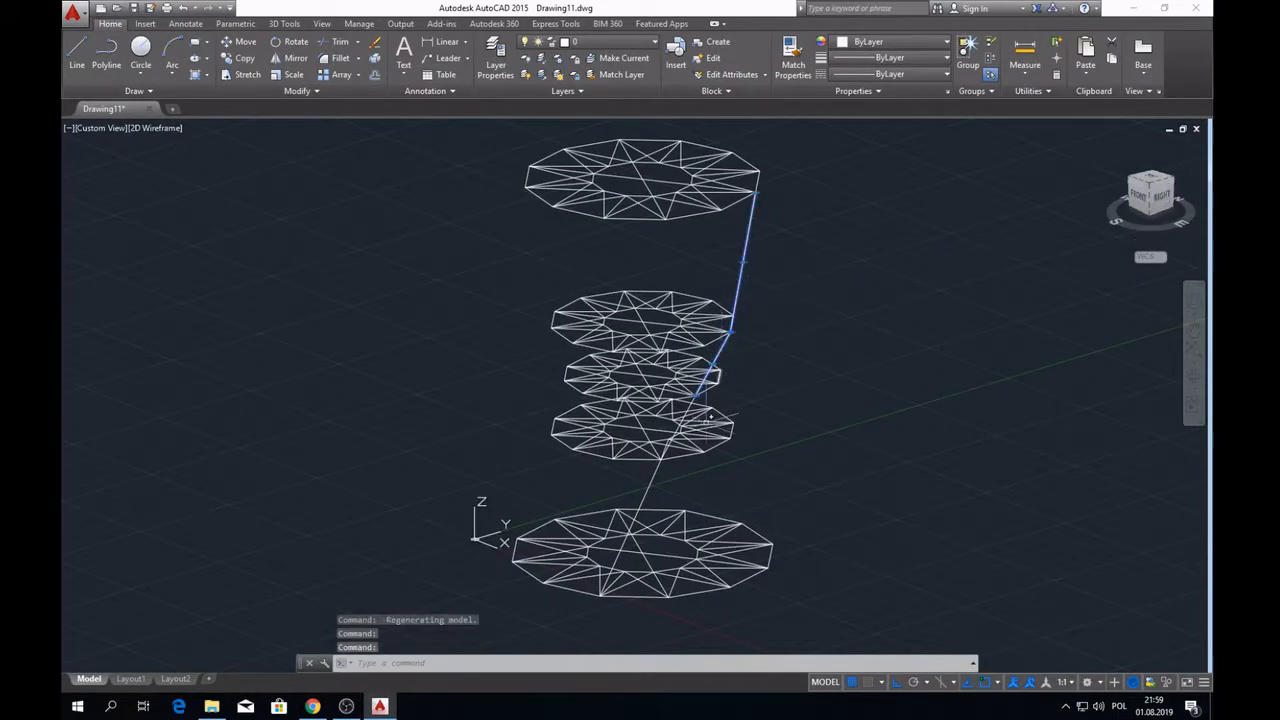
- Highlight the connecting lines between all five rings and examine their path in the top view
click(647, 484)
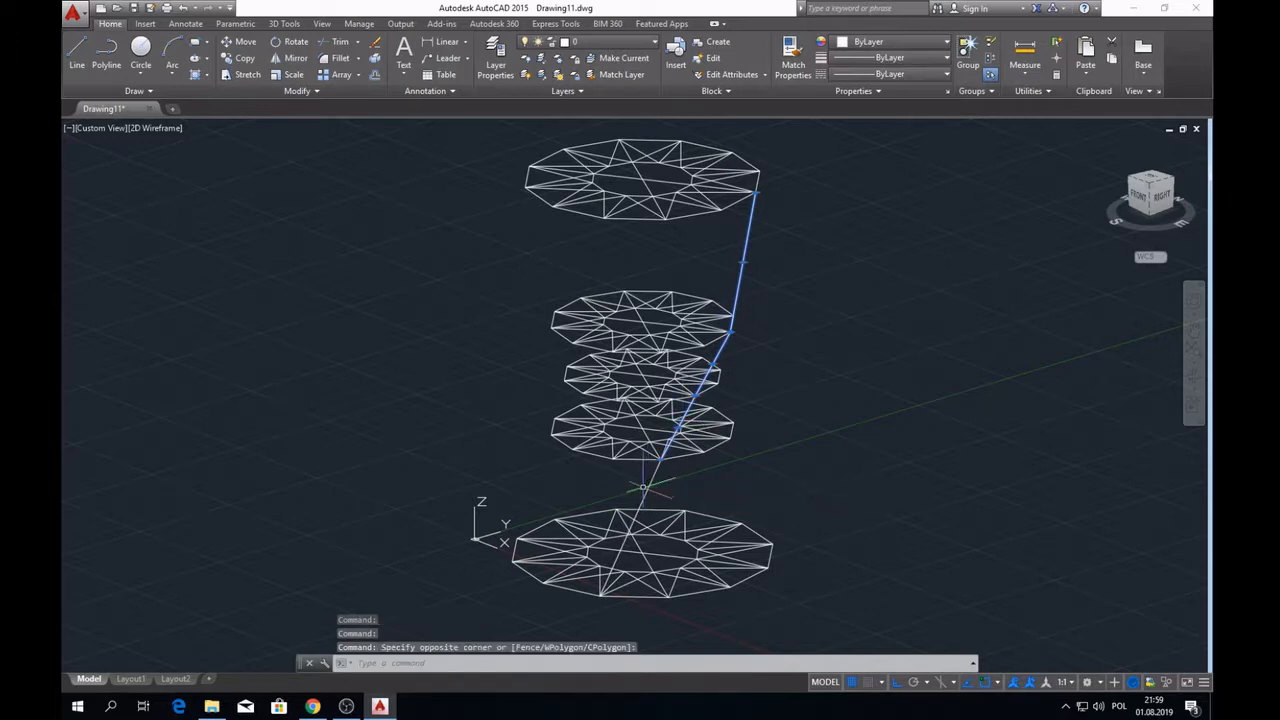
click(650, 486)
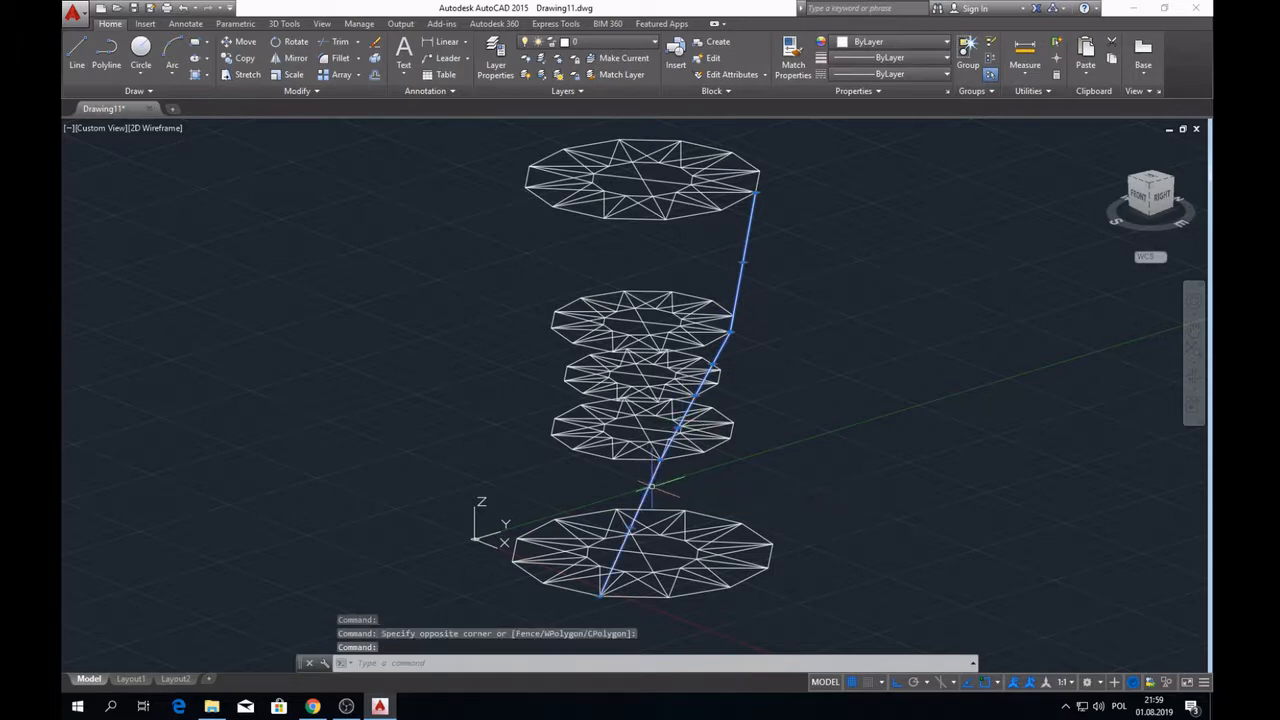
click(1150, 180)
scroll(708, 412, up, 4)
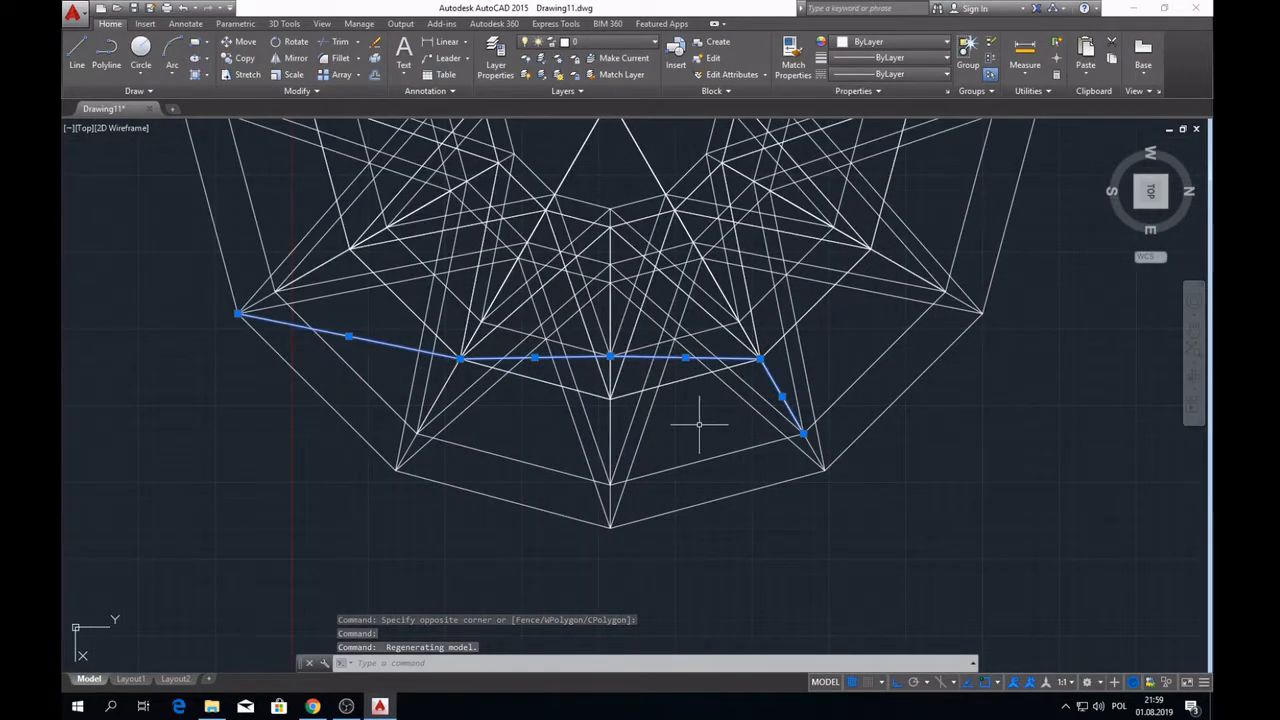
scroll(700, 425, down, 2)
mouse_move(587, 392)
shift+middle_down()
mouse_move(150, 657)
mouse_move(269, 594)
mouse_move(238, 590)
mouse_move(277, 637)
mouse_move(323, 646)
mouse_move(414, 631)
mouse_move(423, 652)
mouse_move(223, 660)
mouse_move(177, 117)
mouse_move(157, 132)
mouse_move(180, 420)
mouse_move(100, 654)
mouse_move(120, 624)
shift+middle_up()
shift+middle_drag(172, 664, 61, 672)
key(Escape)
scroll(644, 541, down, 4)
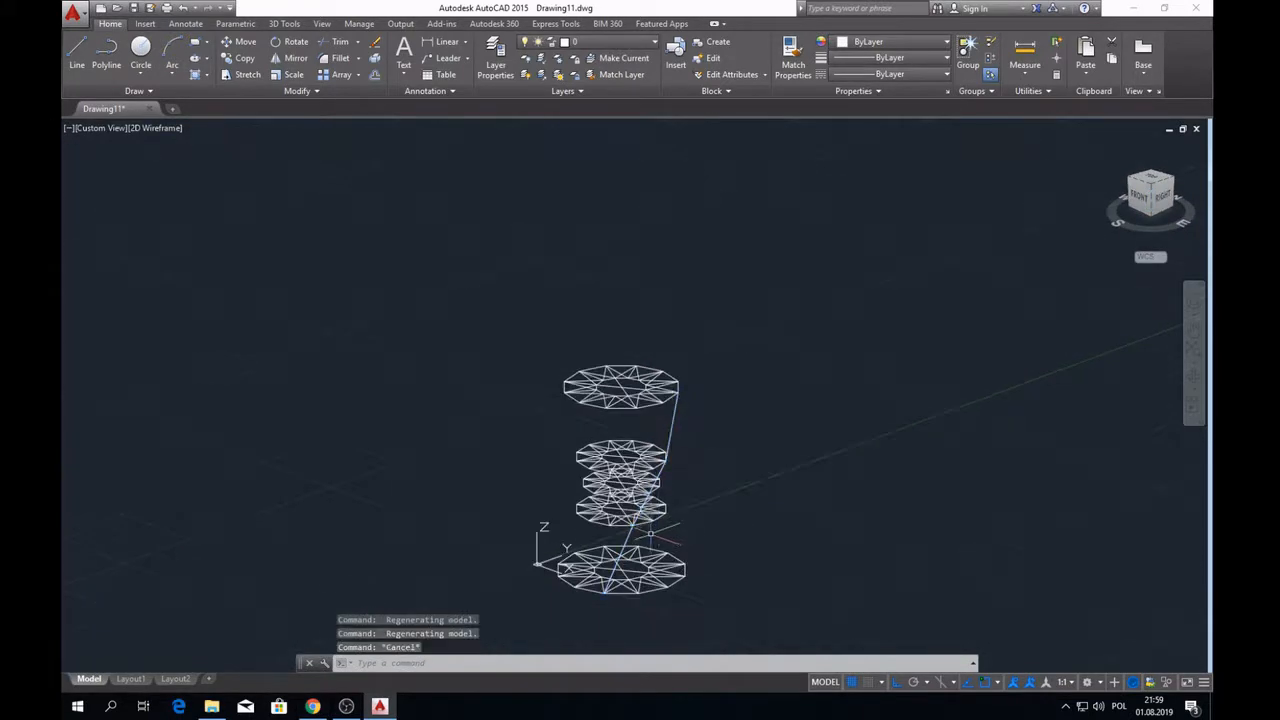
- Erase the connecting lines above the second ring, keeping the line that rises from the bottom ring
scroll(617, 530, up, 4)
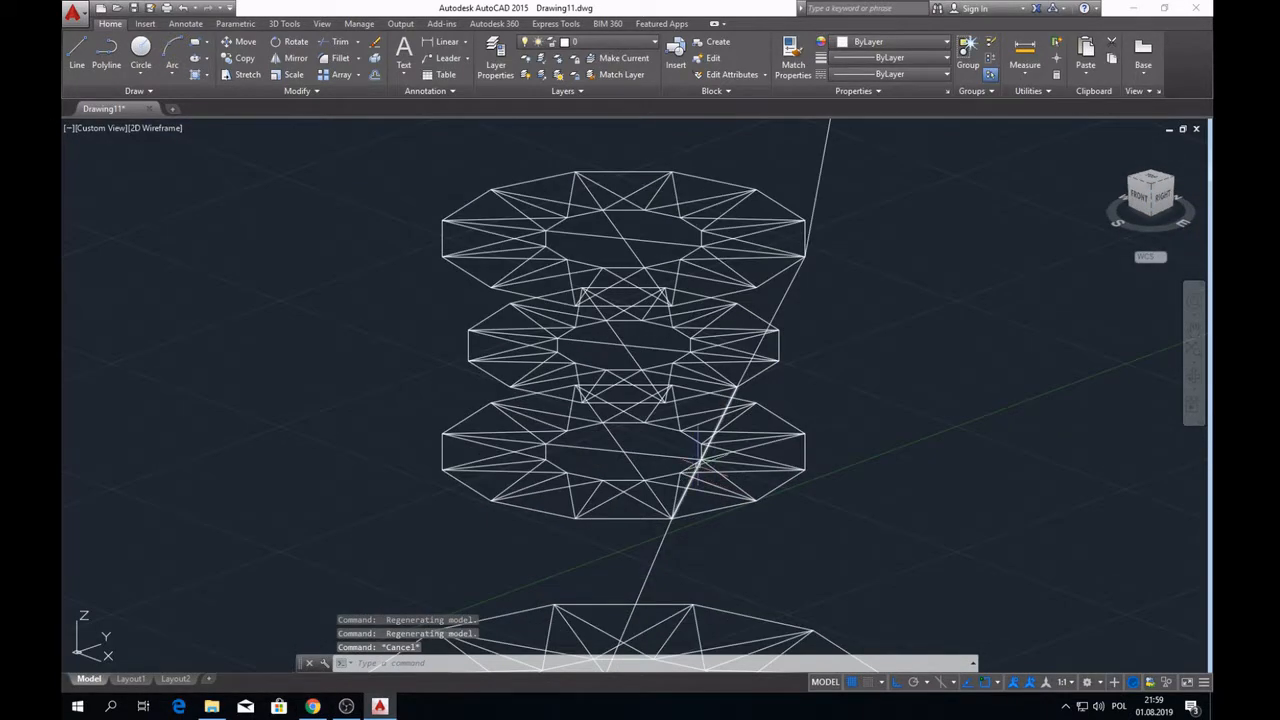
scroll(700, 452, down, 4)
scroll(629, 530, up, 3)
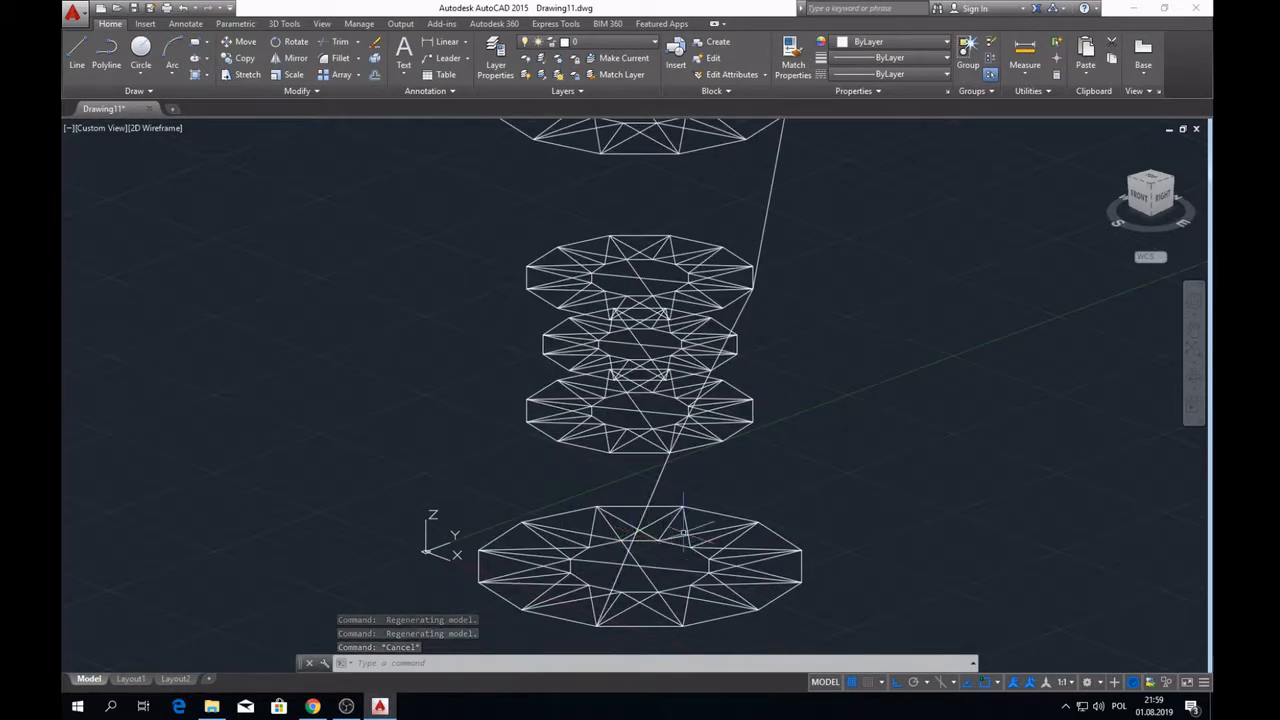
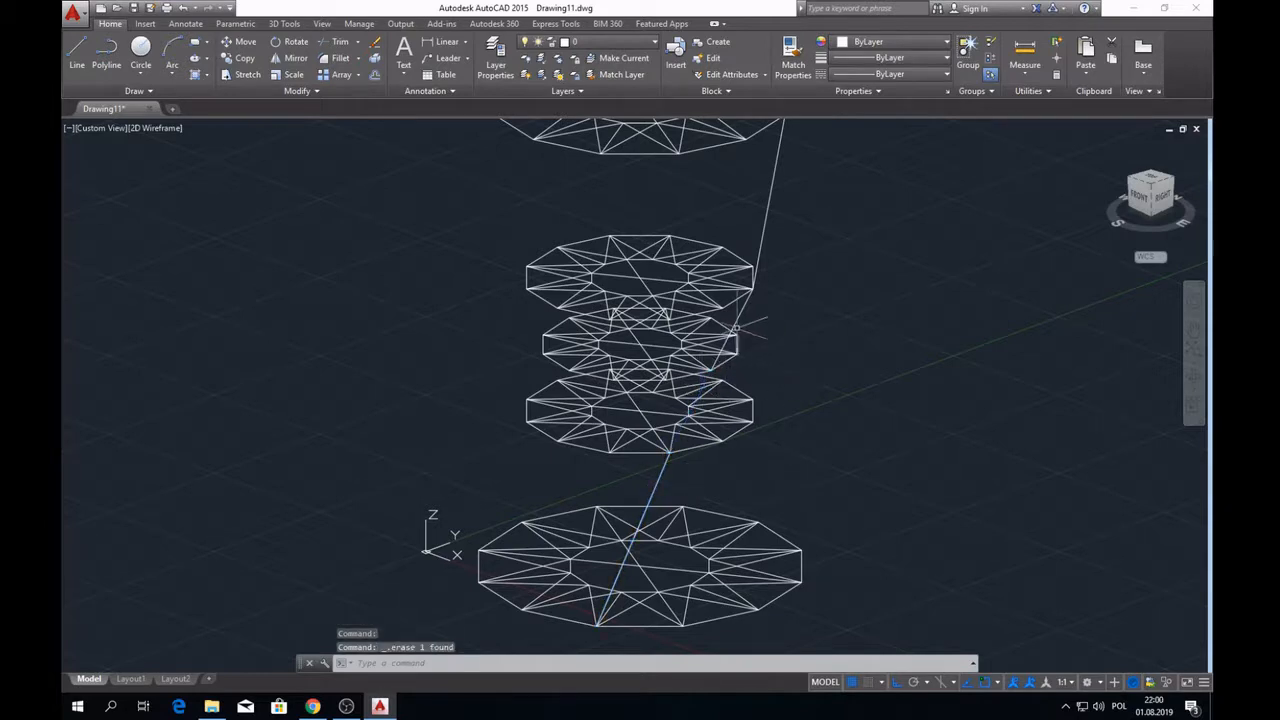
key(Delete)
scroll(762, 244, down, 2)
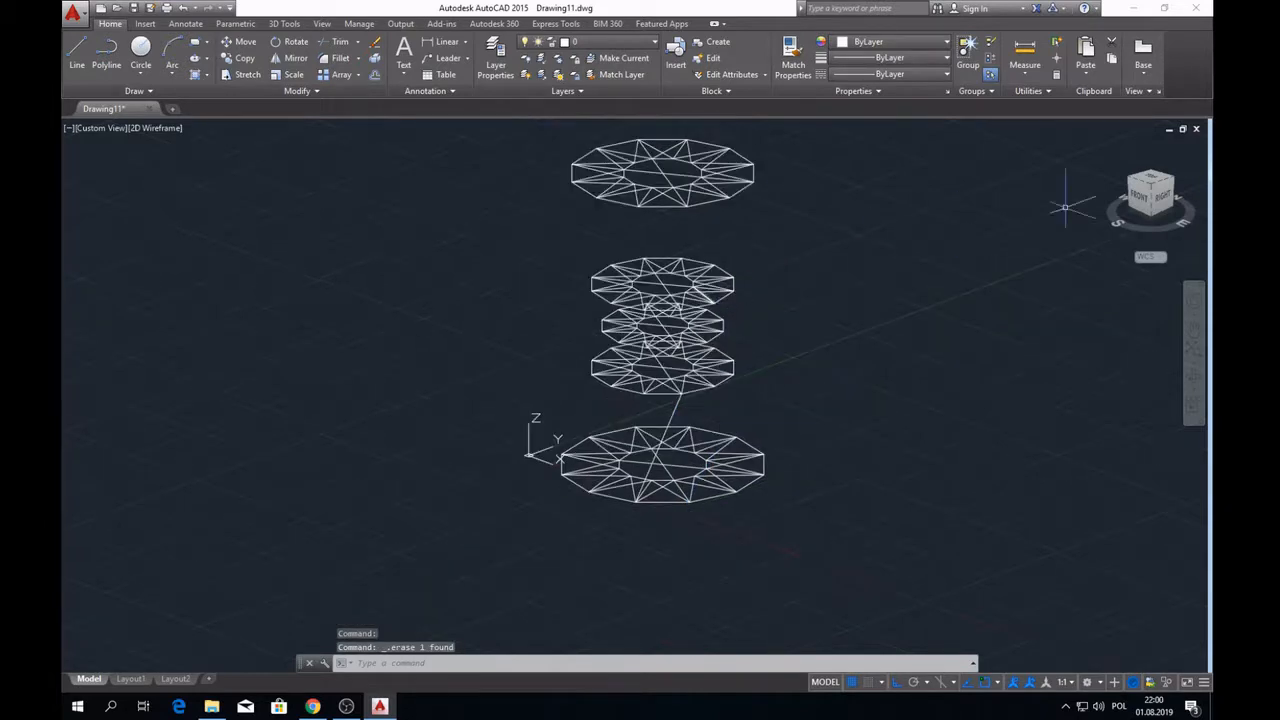
- Draw zigzag lines from the second ring's front vertex through alternating front vertices of the smallest and fourth rings to the top ring
mouse_move(1165, 198)
mouse_down()
mouse_move(1152, 177)
mouse_move(1165, 192)
mouse_up()
scroll(760, 312, up, 2)
click(78, 55)
scroll(648, 350, up, 2)
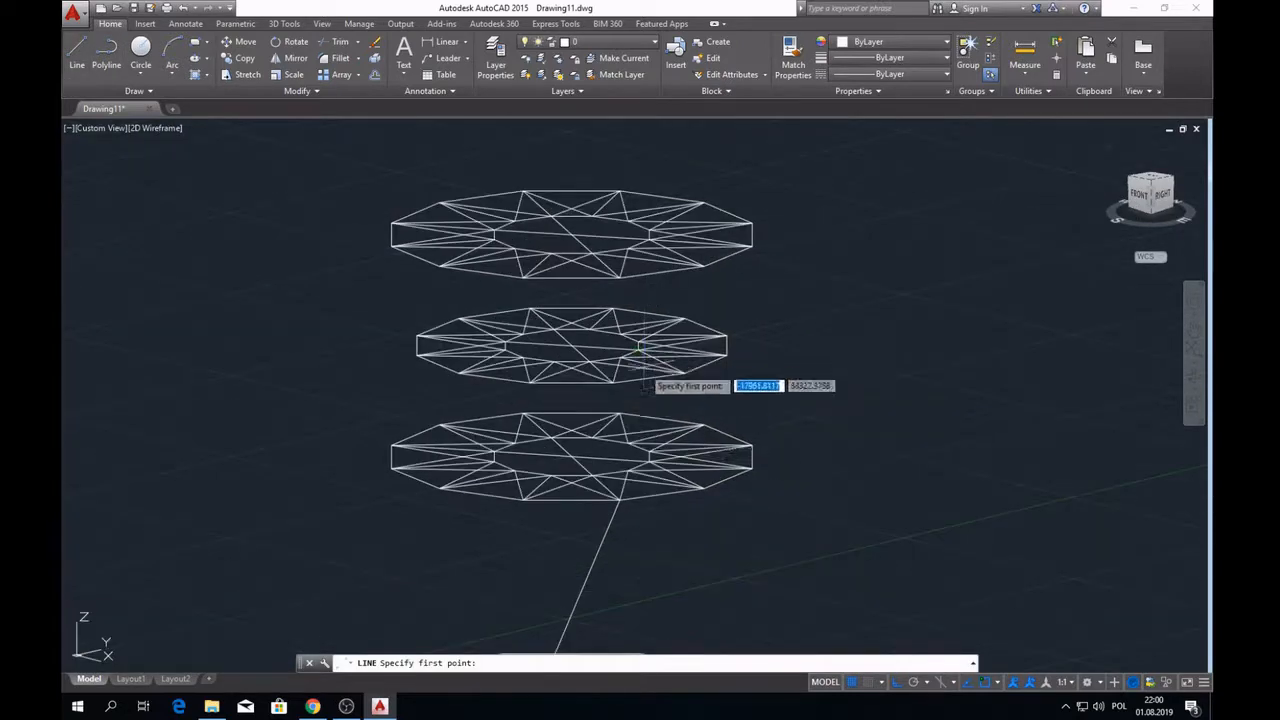
click(530, 381)
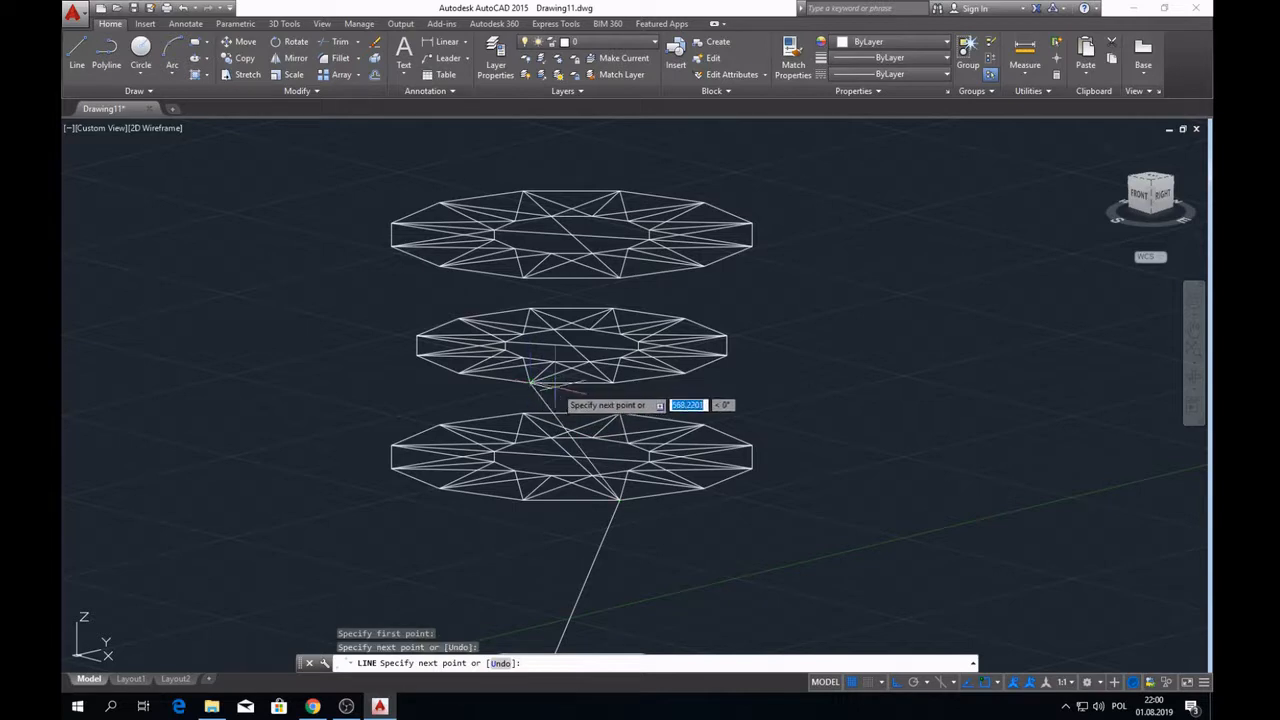
click(617, 278)
scroll(576, 438, down, 4)
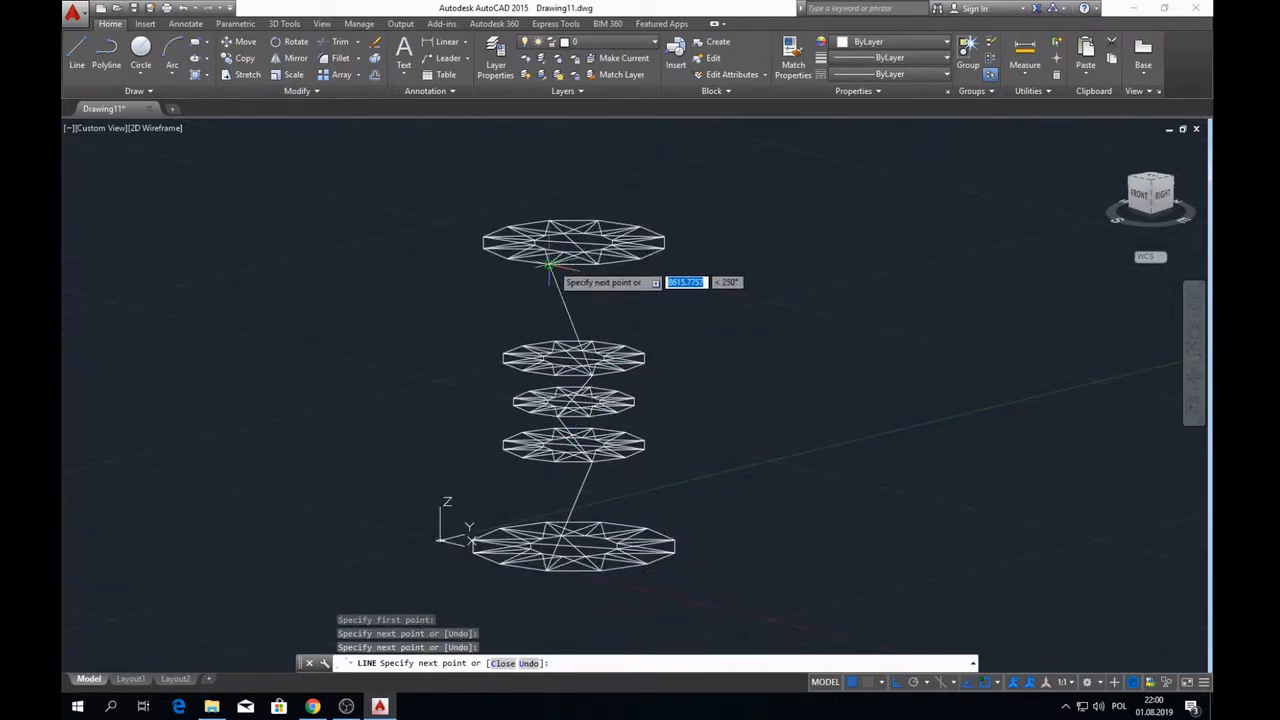
key(Escape)
key(Escape)
- Polar array the four connecting lines around the rings' common centre in the top view with 12 items over 360 degrees
click(565, 290)
click(592, 383)
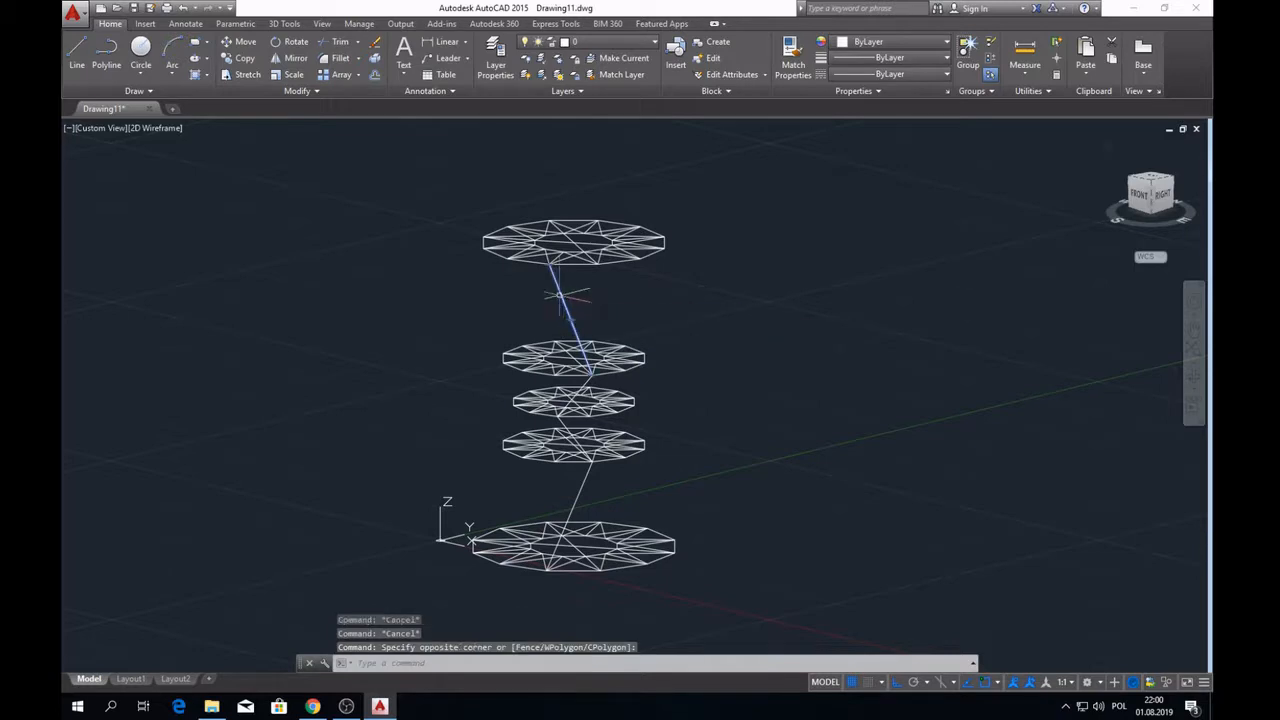
scroll(592, 383, up, 4)
click(584, 366)
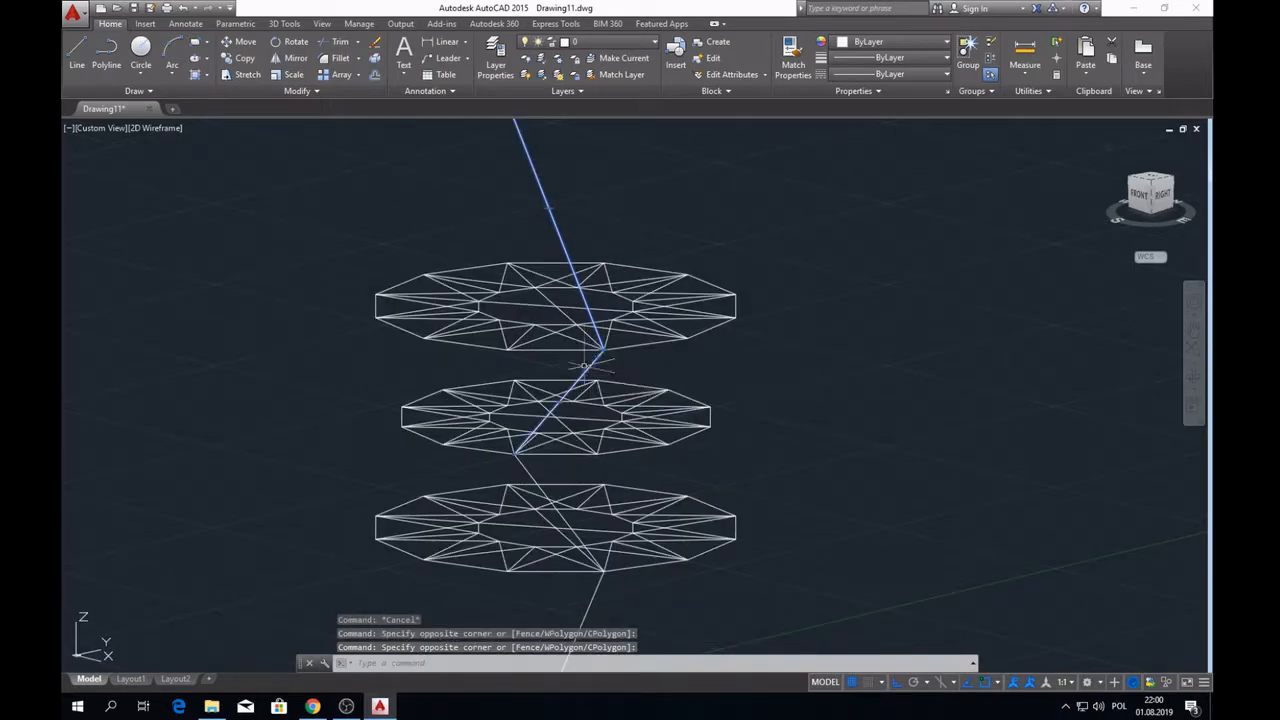
scroll(591, 423, down, 4)
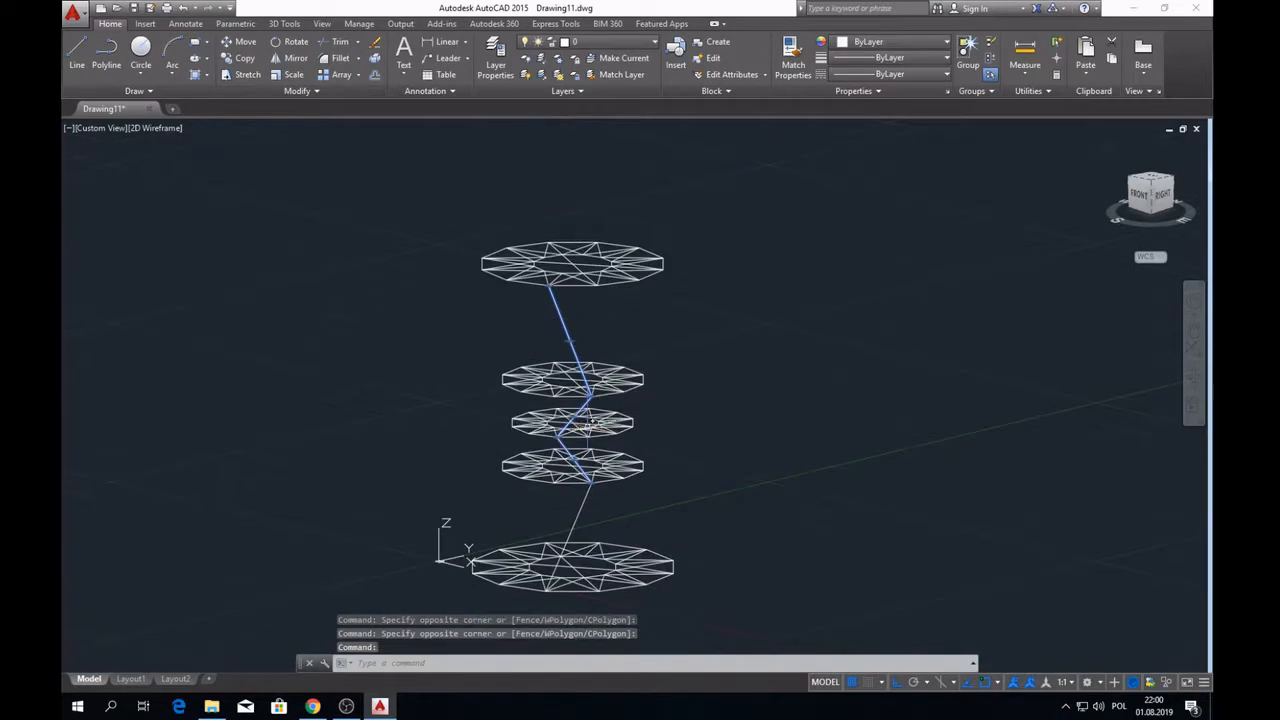
click(584, 507)
click(1151, 180)
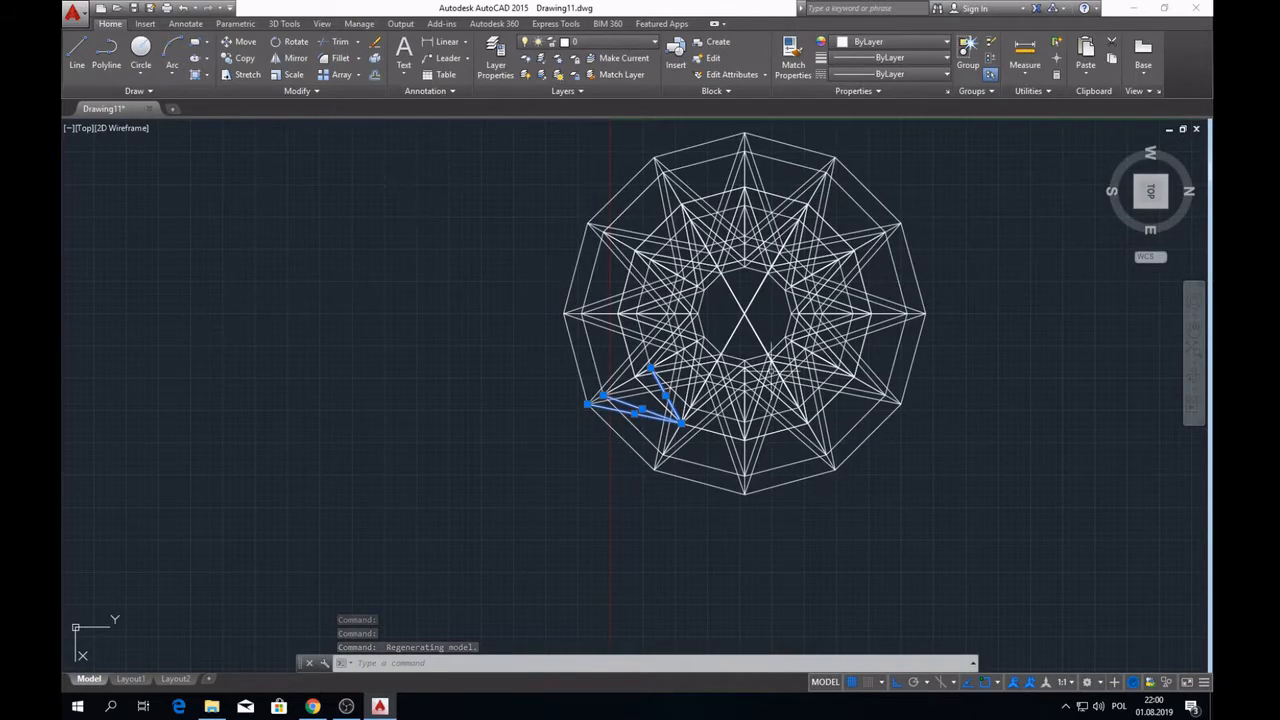
scroll(708, 383, up, 3)
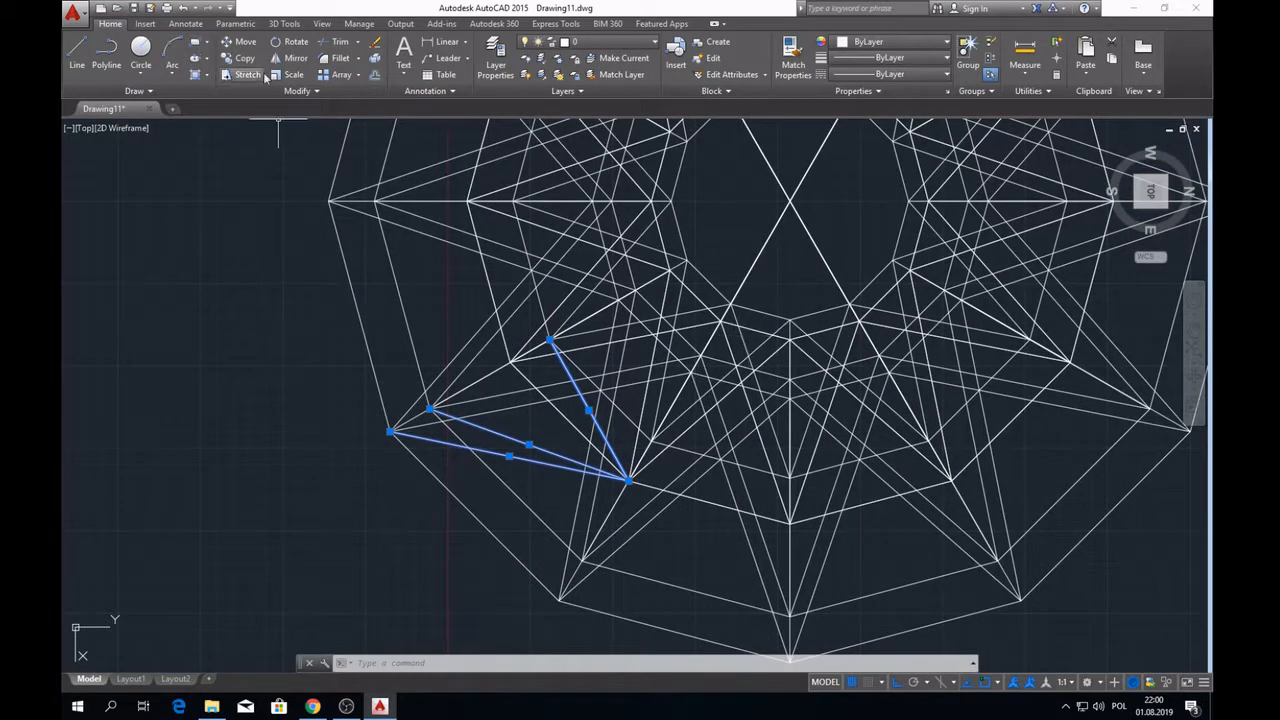
click(346, 78)
click(355, 150)
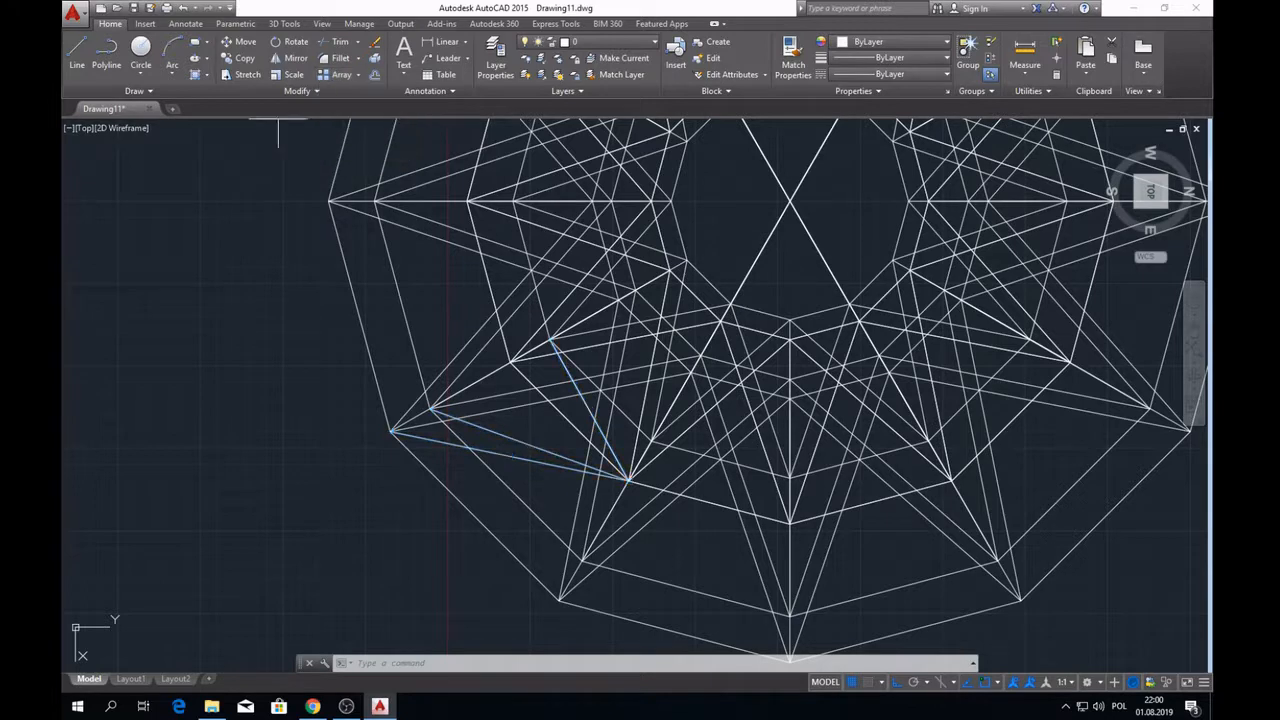
click(790, 203)
scroll(540, 354, down, 6)
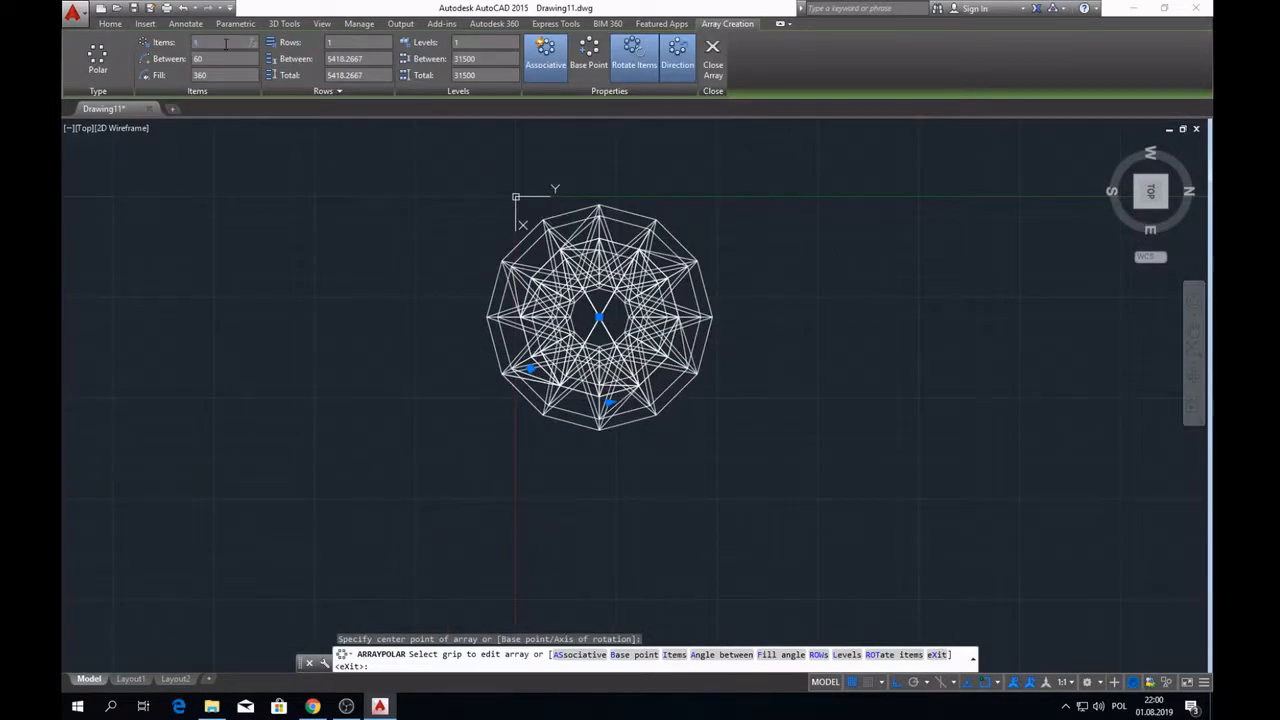
key(Return)
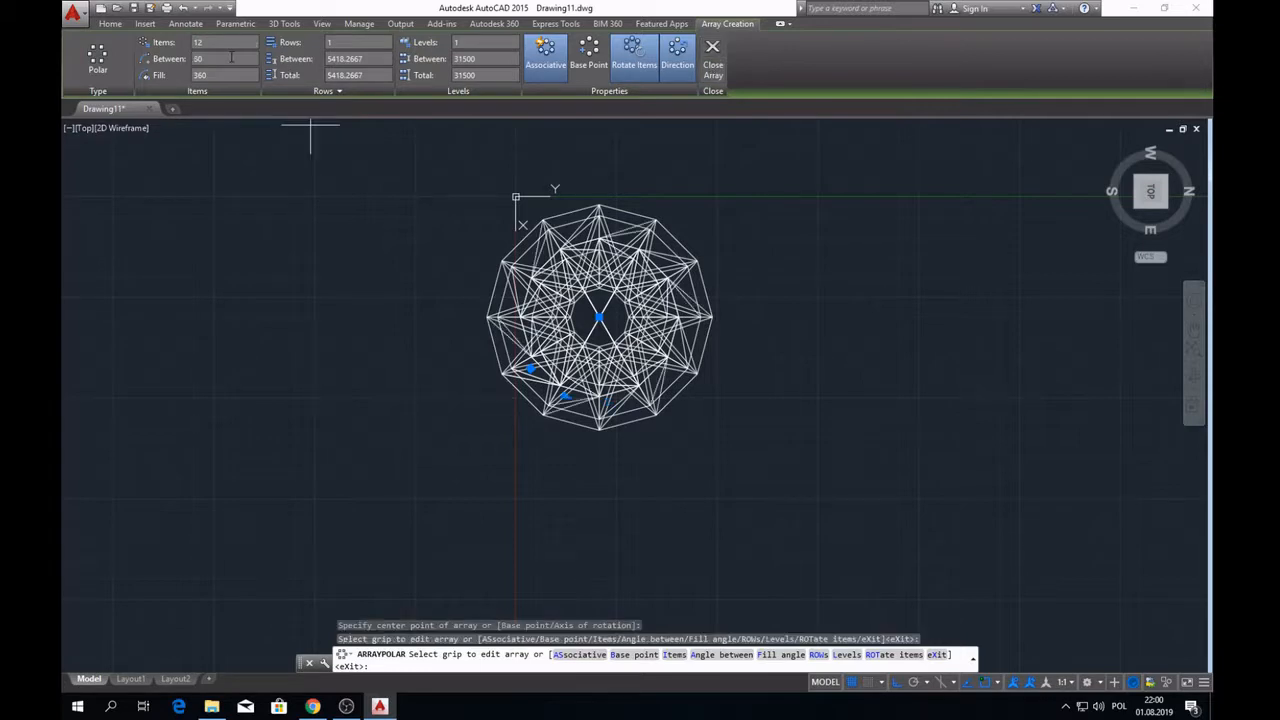
drag(1158, 205, 70, 664)
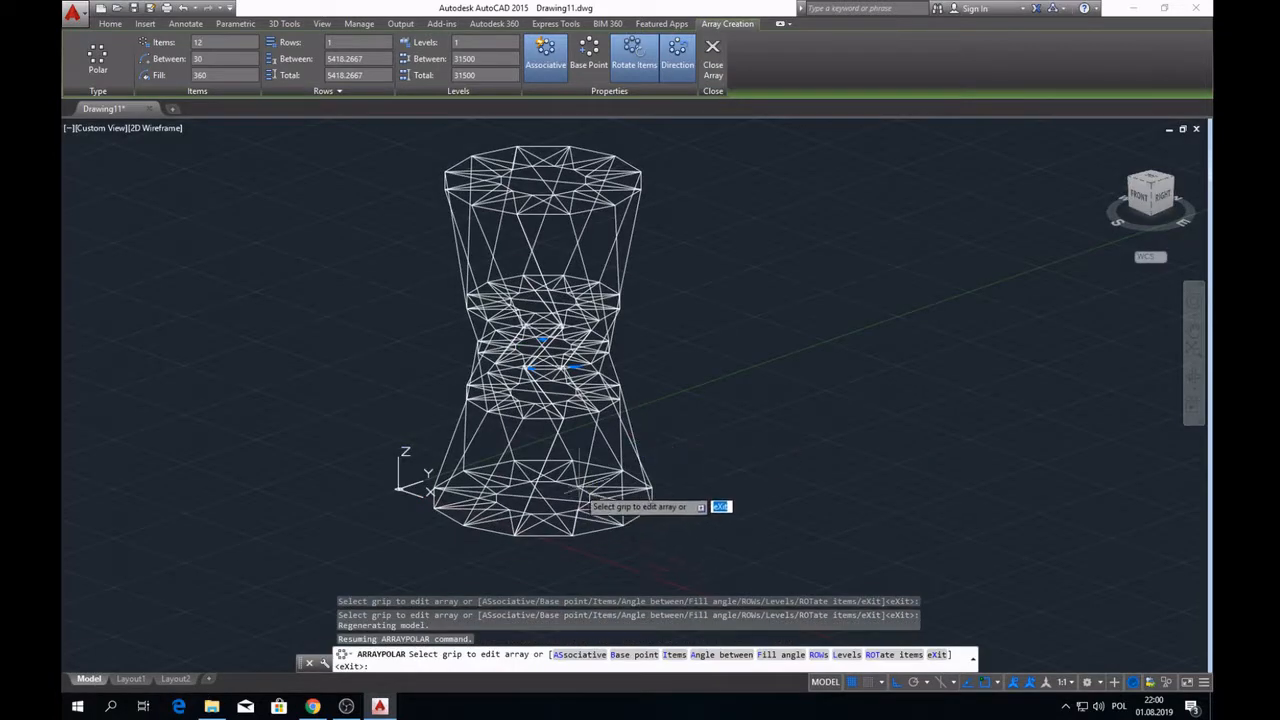
key(Escape)
- Draw a crossing diagonal line from the bottom ring's other front vertex to the opposite front vertex of the second ring
scroll(545, 495, up, 4)
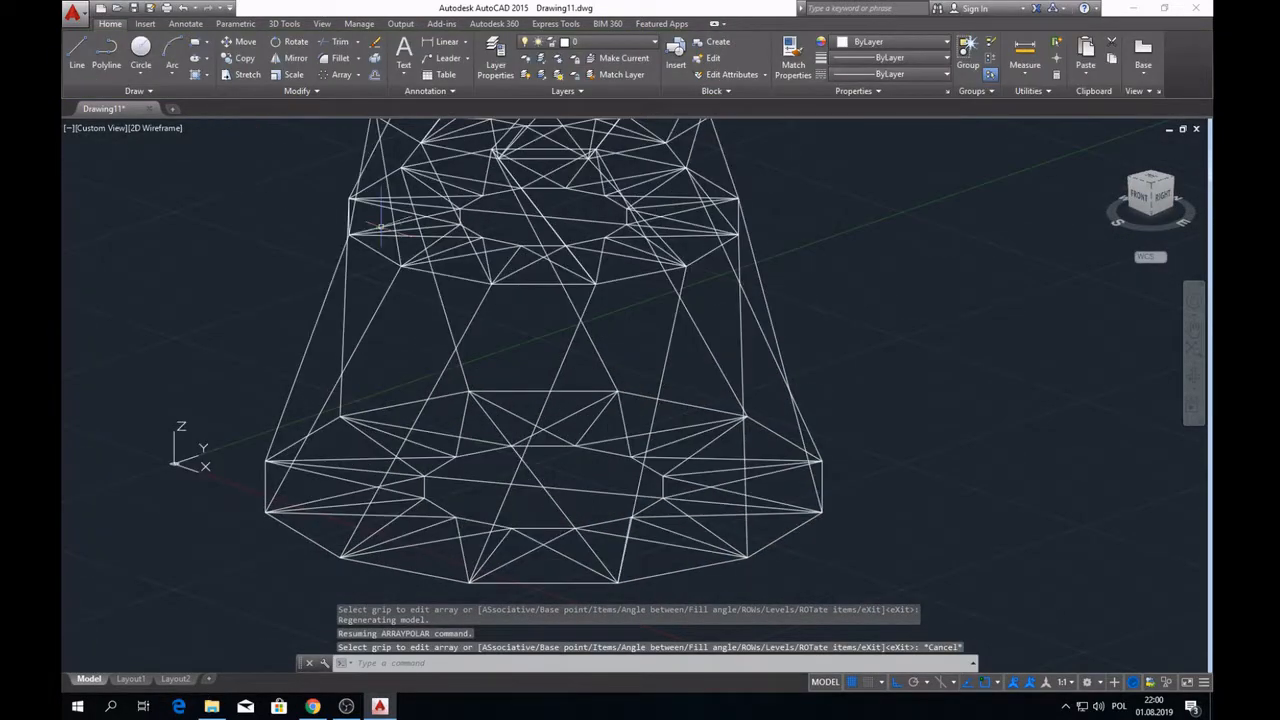
click(80, 55)
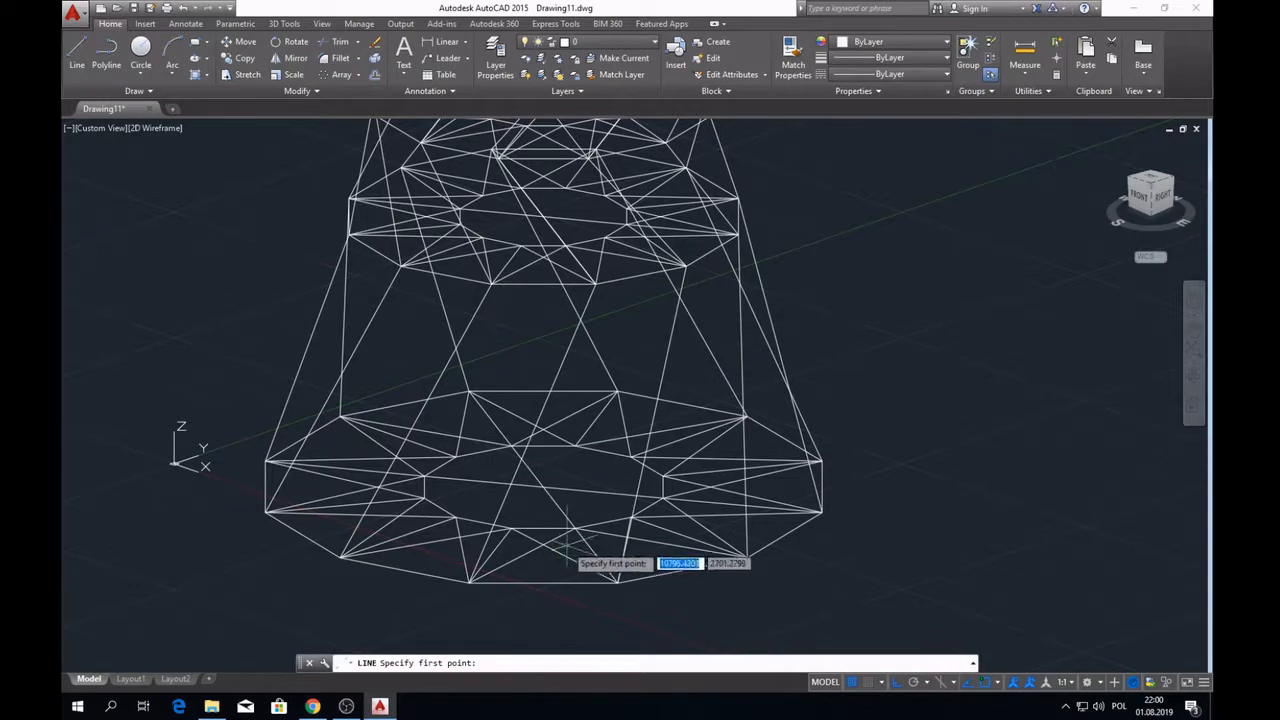
click(617, 583)
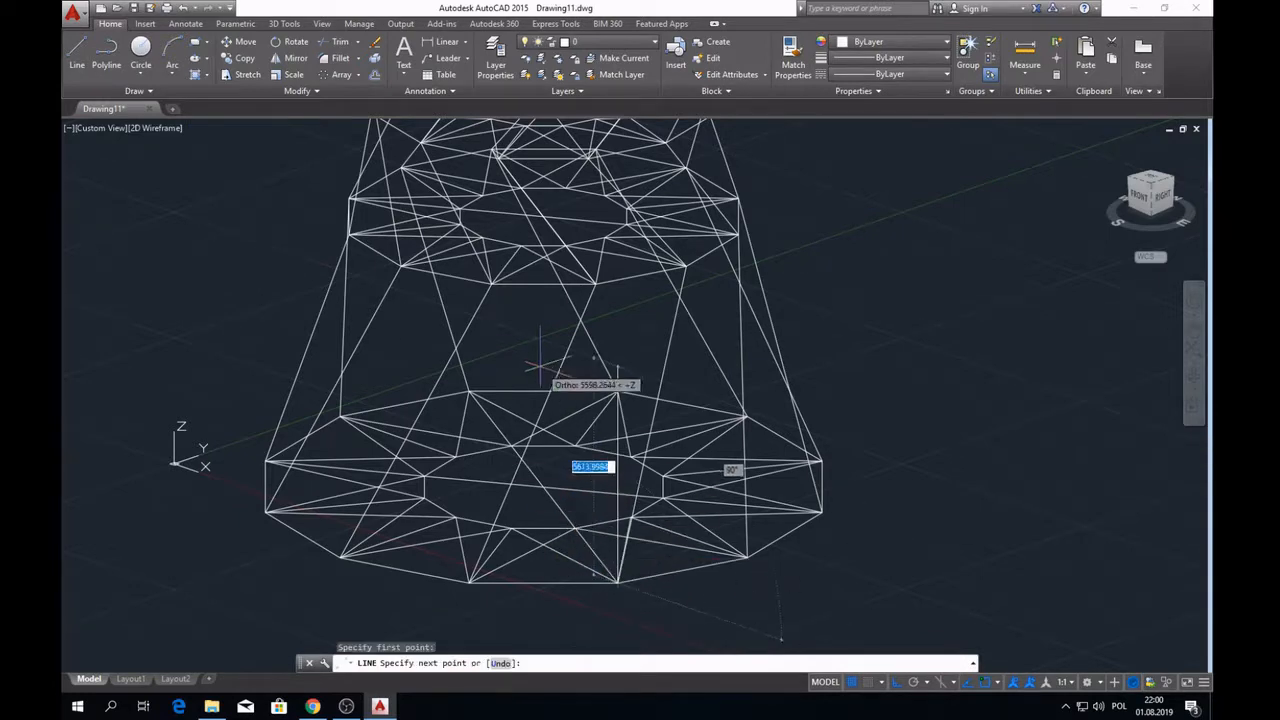
click(491, 285)
scroll(525, 354, down, 1)
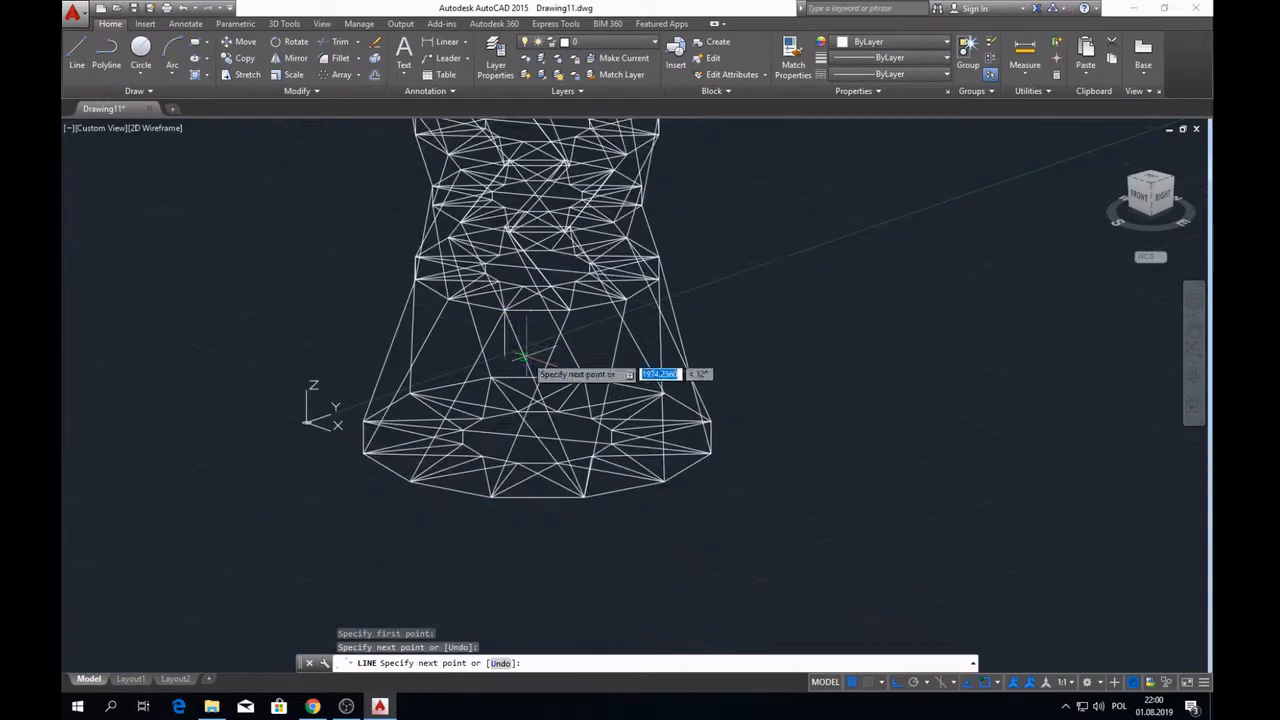
scroll(579, 235, up, 2)
scroll(604, 259, down, 4)
key(Escape)
key(Escape)
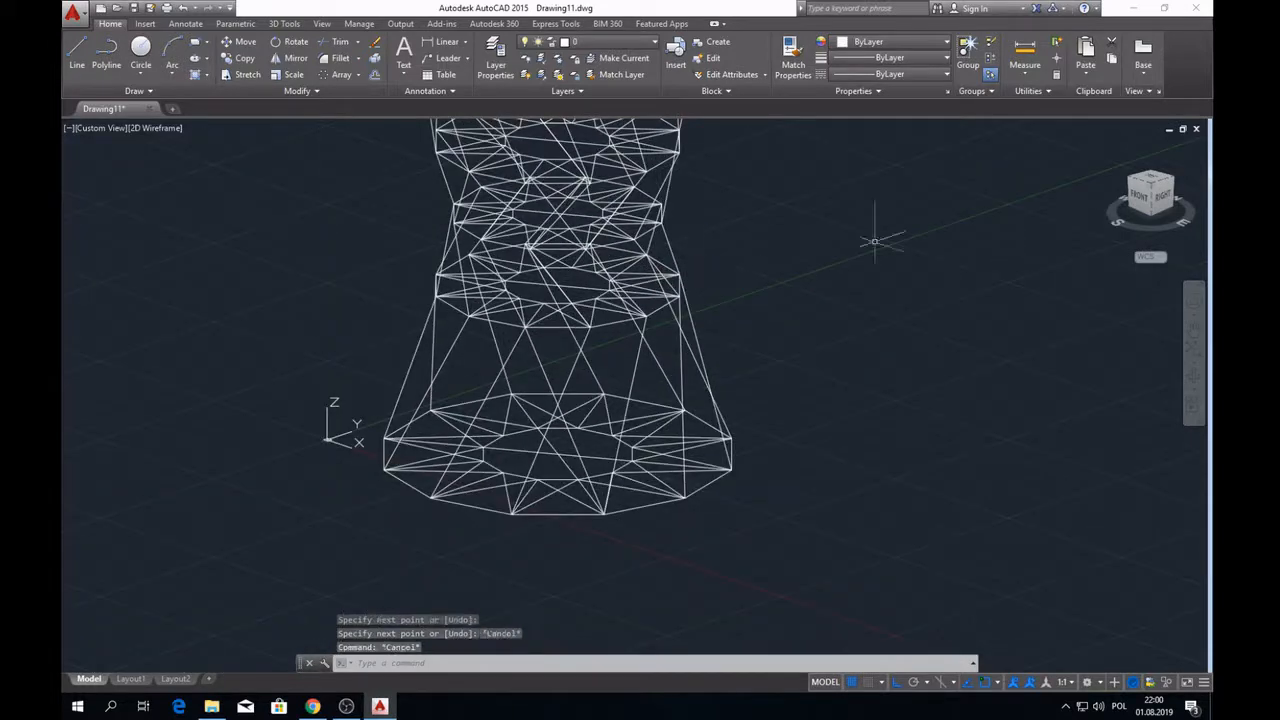
- Draw a crossing line from the second ring's front vertex, where the lower diagonal ends, up to the smallest ring's opposite front vertex
drag(1158, 195, 95, 190)
scroll(515, 220, up, 3)
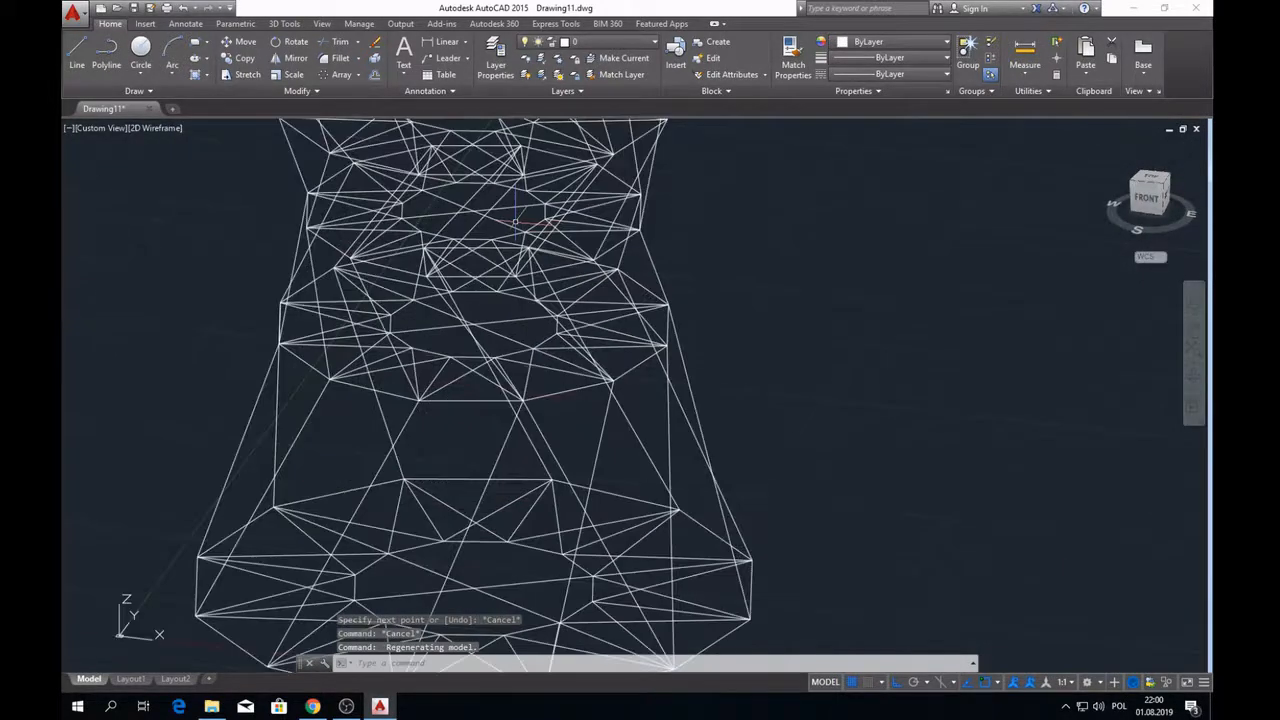
click(86, 55)
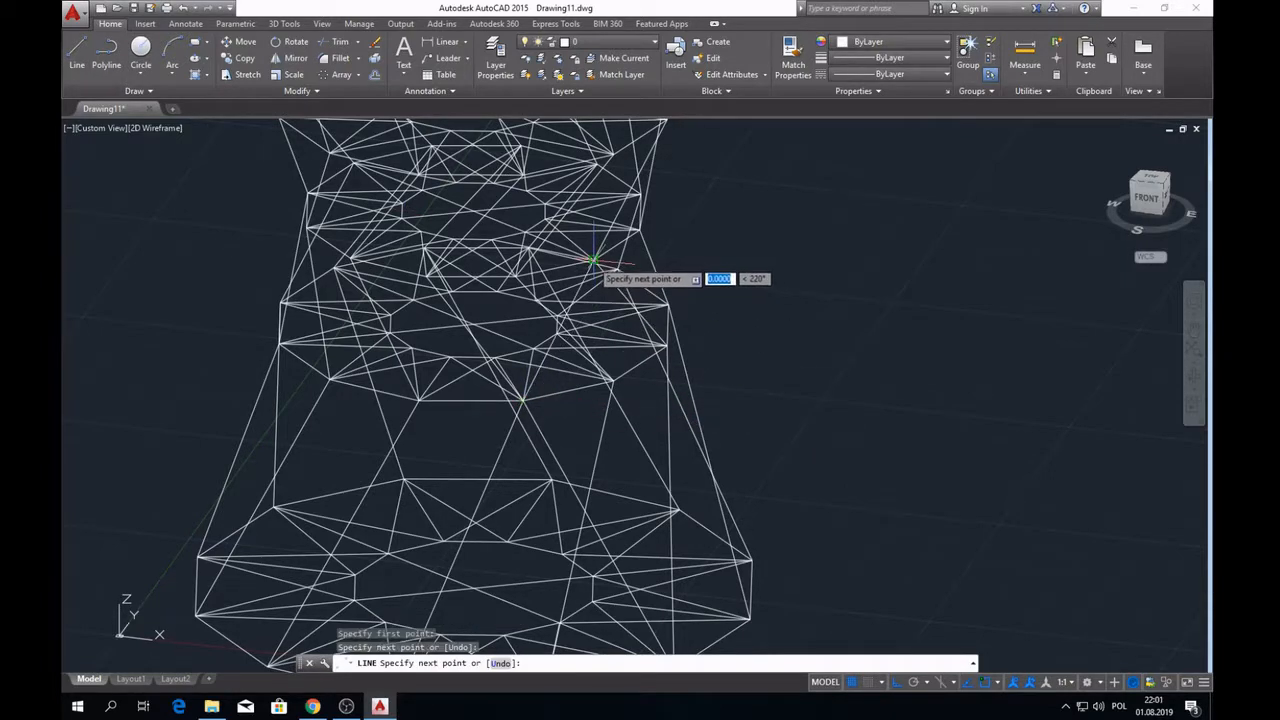
scroll(593, 262, down, 2)
key(Escape)
key(Escape)
- Examine the connections between the middle rings from several angles to locate the start of the next crossing line
drag(1160, 202, 890, 540)
scroll(538, 259, up, 5)
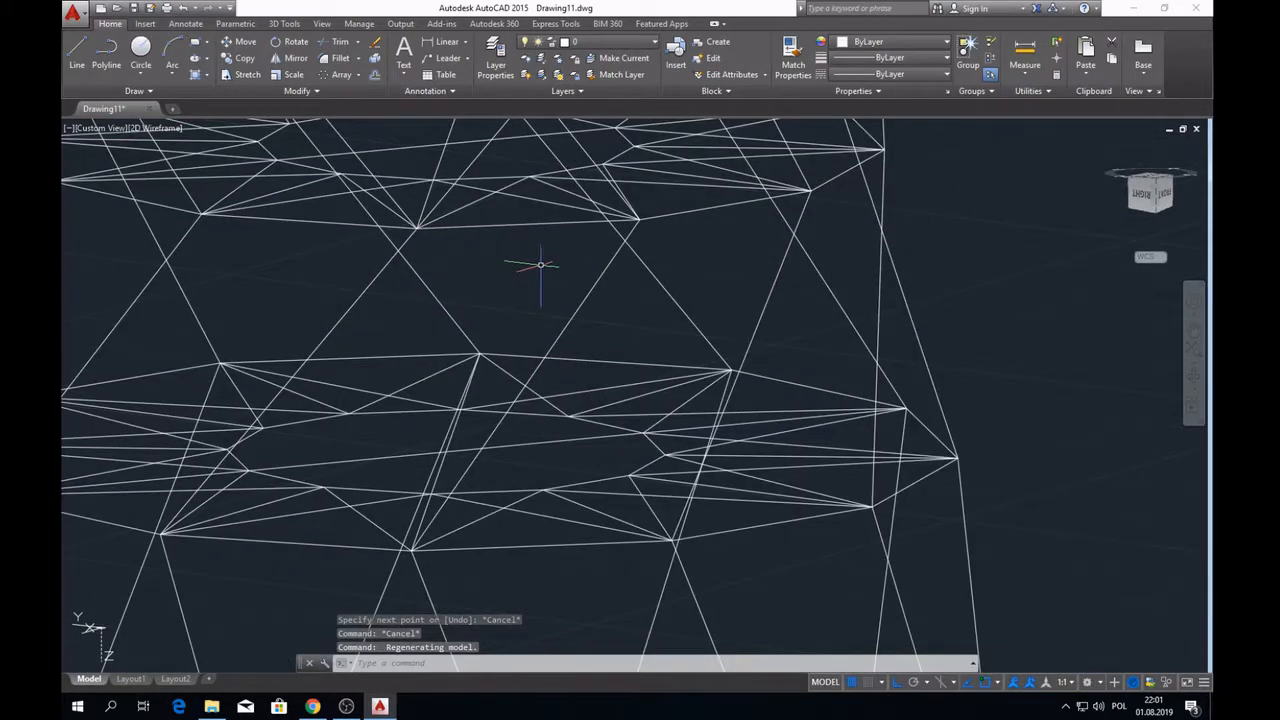
scroll(670, 348, down, 5)
mouse_move(1135, 200)
mouse_down()
mouse_move(67, 186)
mouse_move(57, 134)
mouse_move(57, 263)
mouse_move(100, 380)
mouse_move(193, 457)
mouse_move(309, 457)
mouse_move(263, 509)
mouse_move(382, 456)
mouse_up()
scroll(631, 395, down, 4)
drag(1137, 190, 124, 200)
drag(1135, 198, 680, 265)
scroll(680, 320, up, 3)
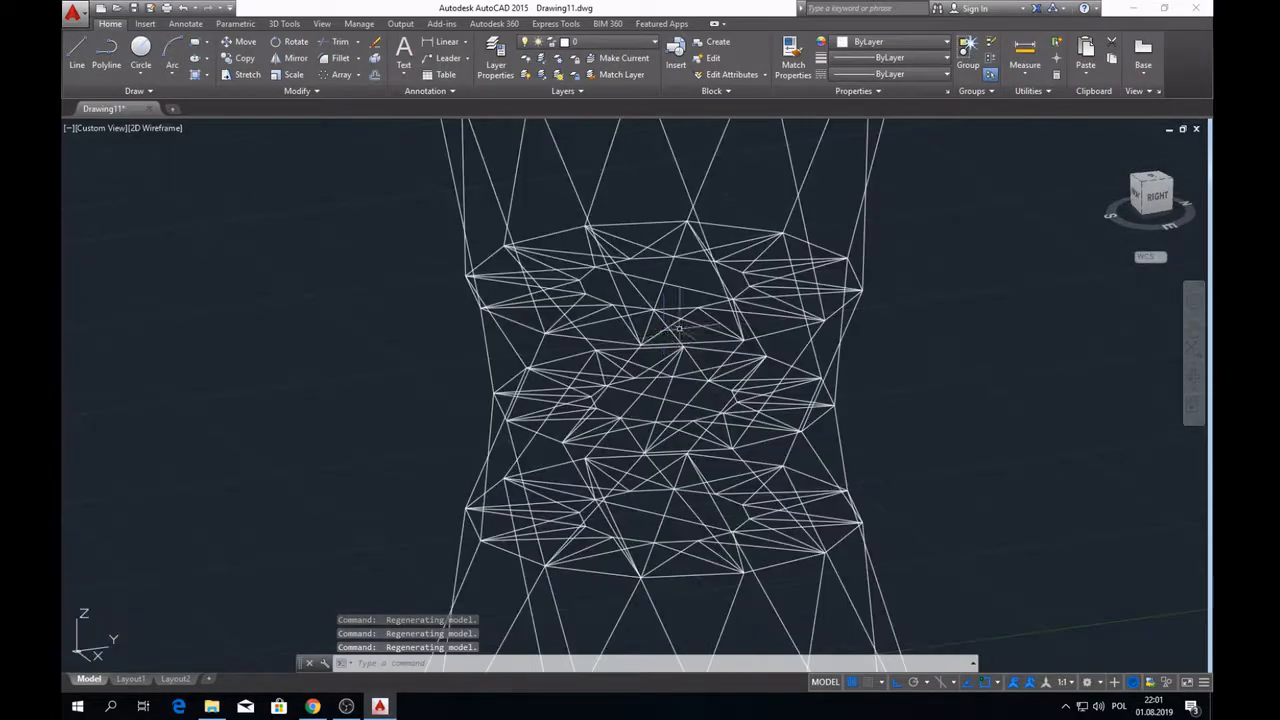
scroll(655, 433, up, 2)
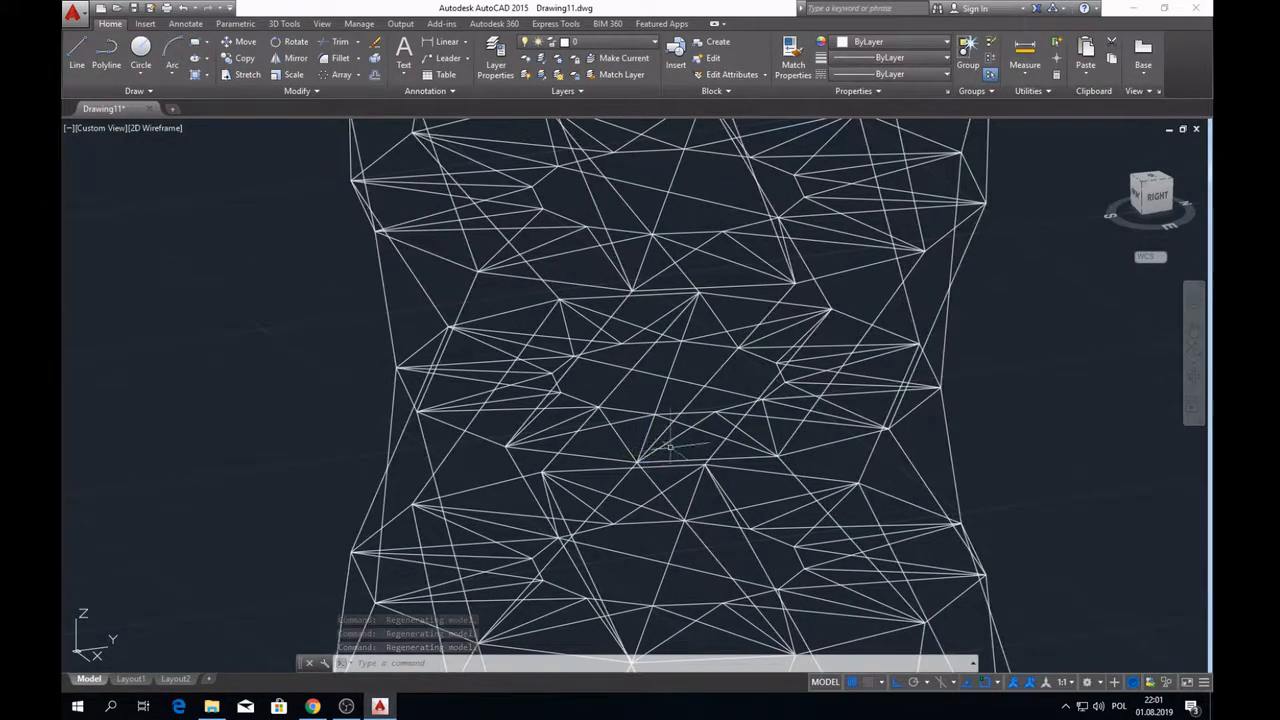
- Try to draw the next crossing line from a vertex of the smallest ring to the fourth ring
click(77, 55)
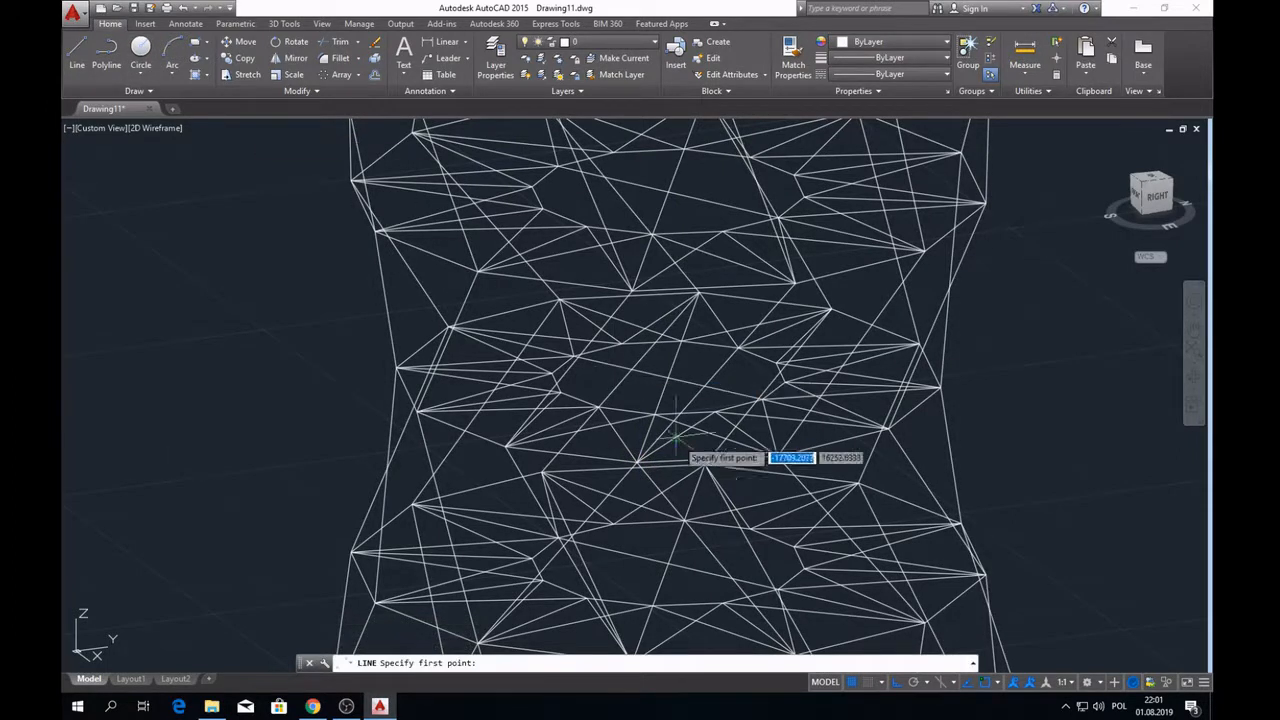
click(559, 299)
scroll(575, 347, down, 3)
scroll(605, 295, down, 2)
scroll(633, 216, up, 3)
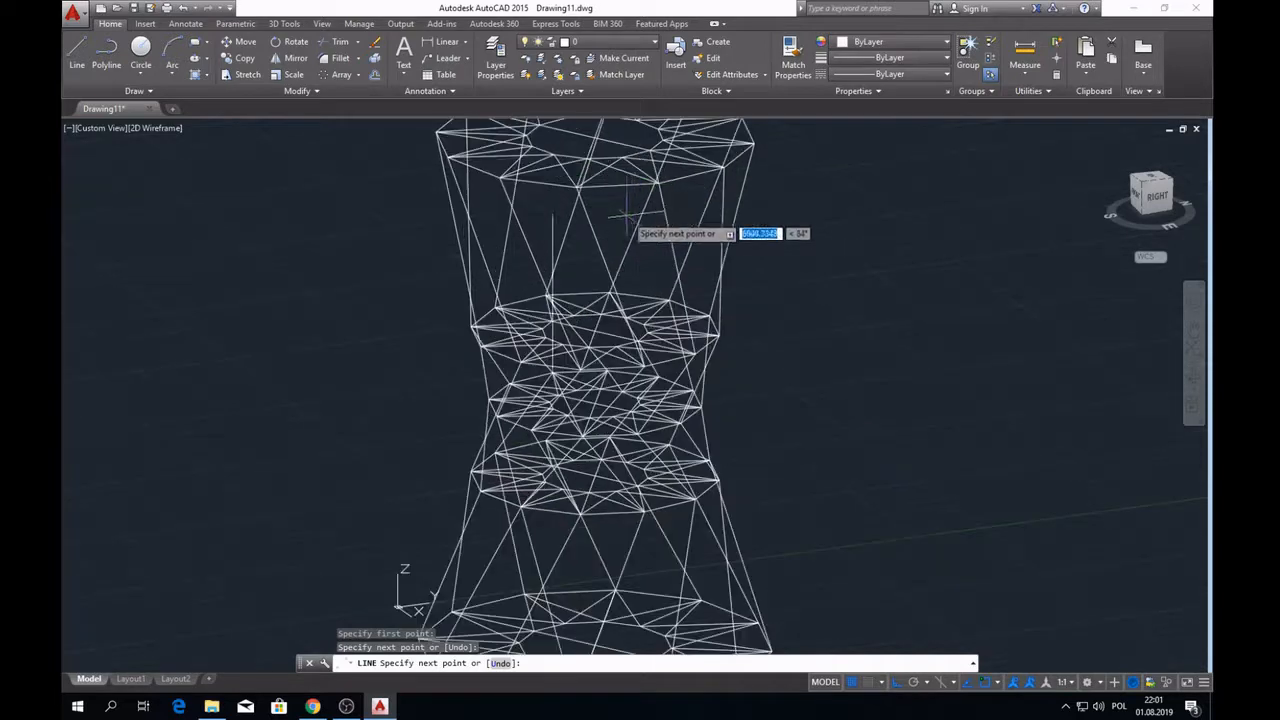
key(Escape)
key(Escape)
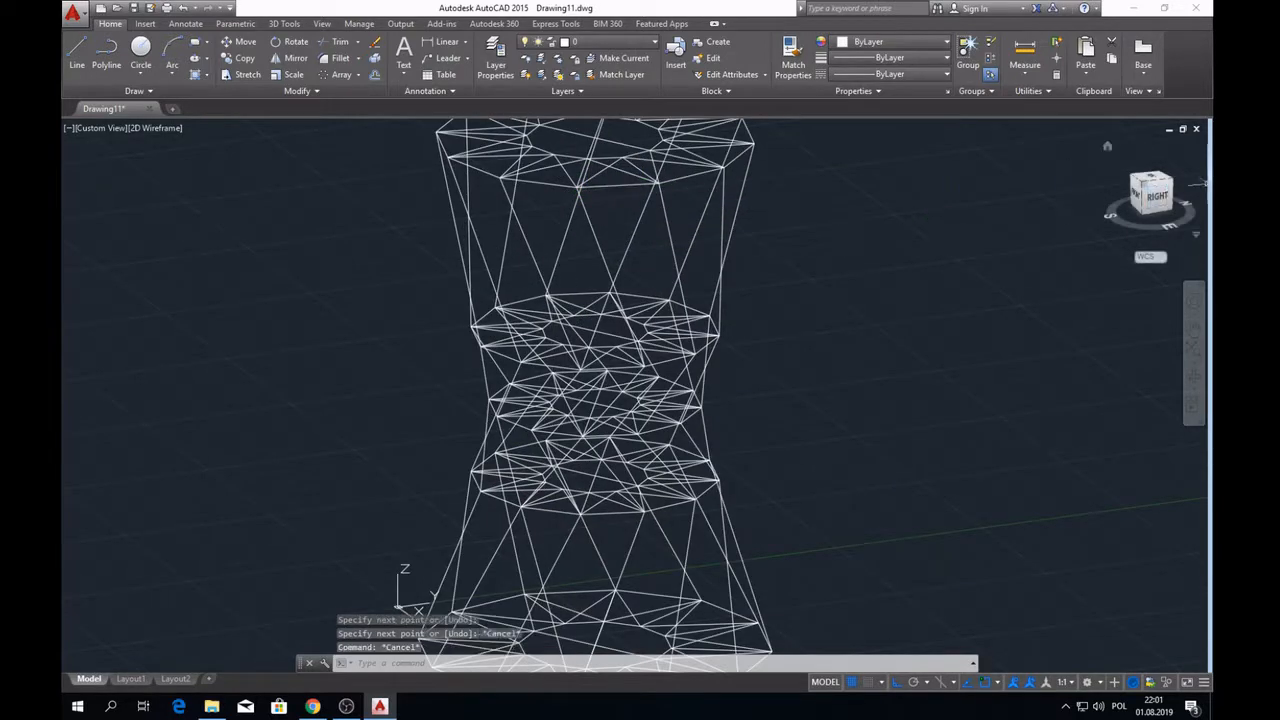
- Erase the misplaced crossing line that starts at the smallest ring
click(1157, 200)
mouse_move(1157, 200)
mouse_down()
mouse_move(1136, 234)
mouse_move(60, 232)
mouse_move(107, 238)
mouse_move(57, 251)
mouse_move(128, 390)
mouse_up()
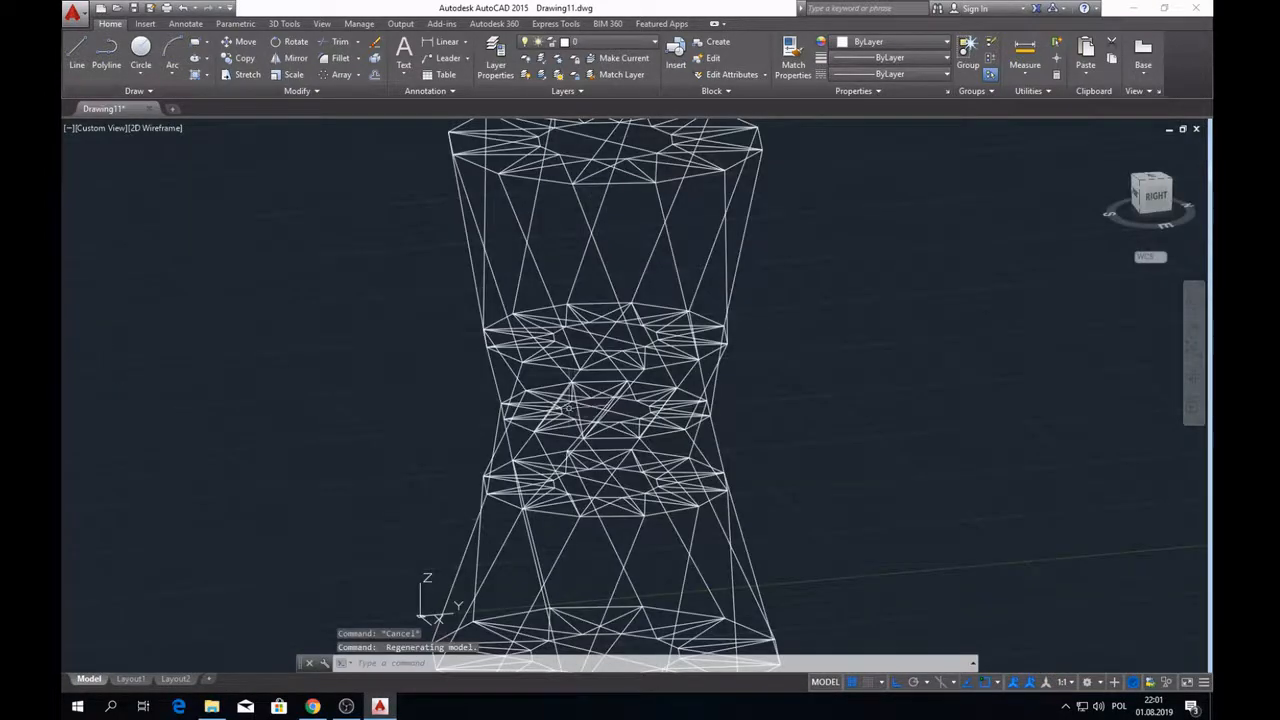
scroll(568, 407, up, 3)
click(578, 414)
key(Delete)
scroll(578, 414, down, 5)
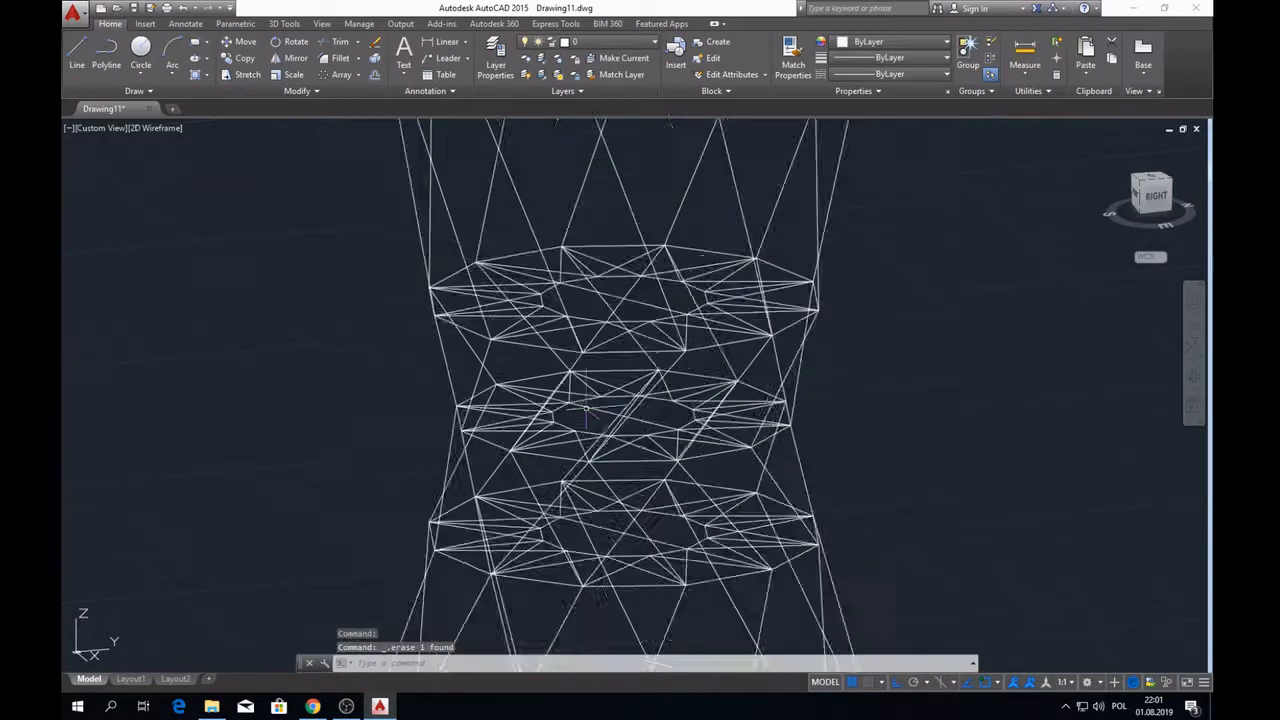
drag(1157, 198, 1163, 176)
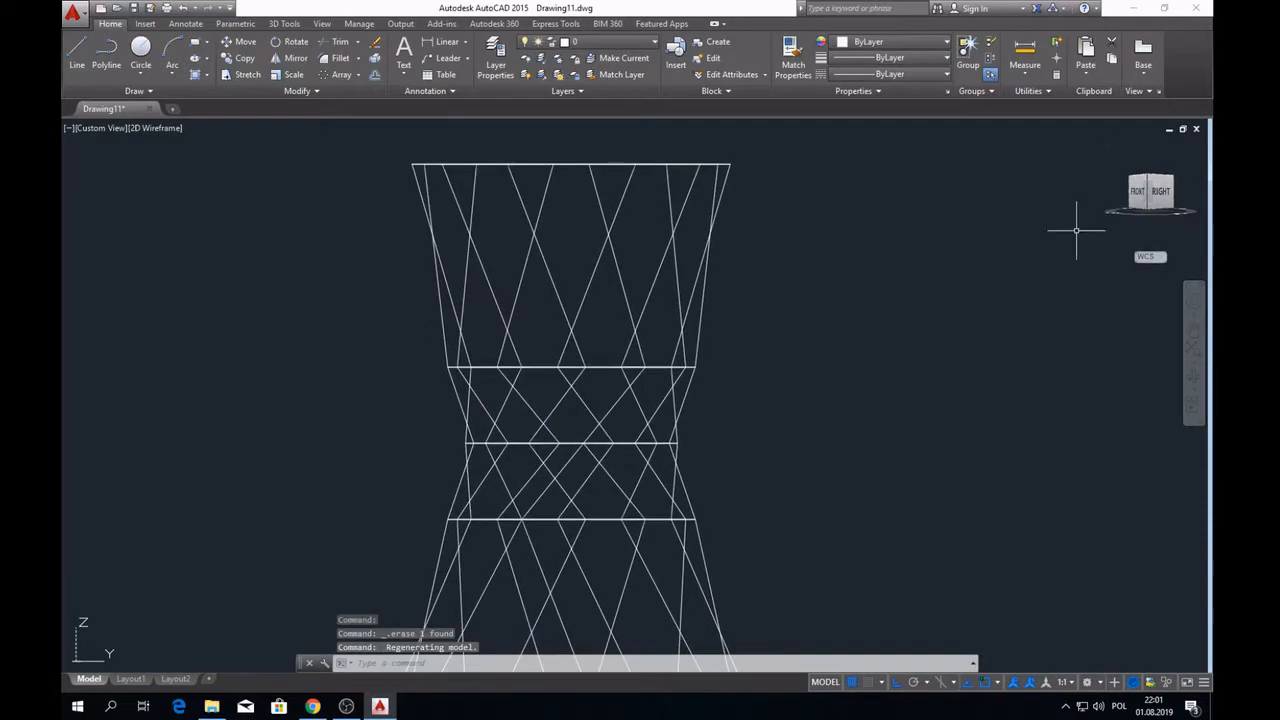
scroll(612, 388, up, 4)
scroll(612, 388, down, 2)
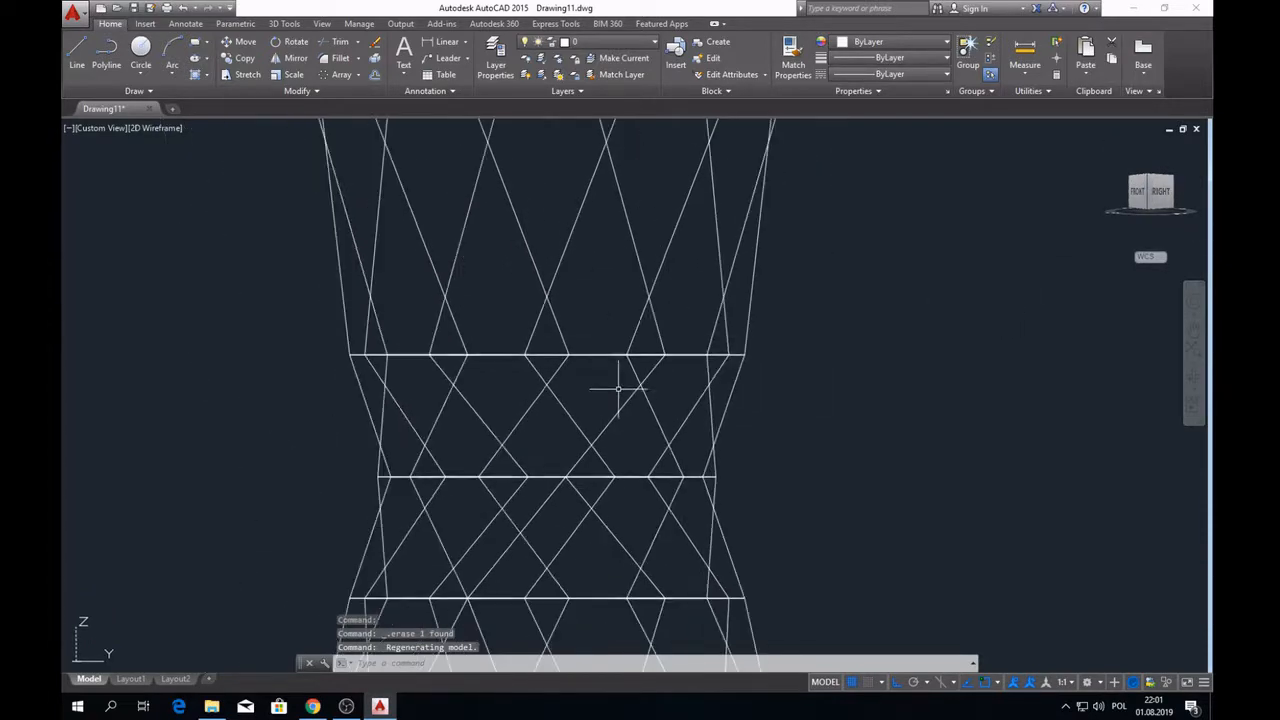
mouse_move(1159, 190)
mouse_down()
mouse_move(1115, 212)
mouse_move(1161, 201)
mouse_move(1167, 222)
mouse_up()
scroll(597, 382, up, 2)
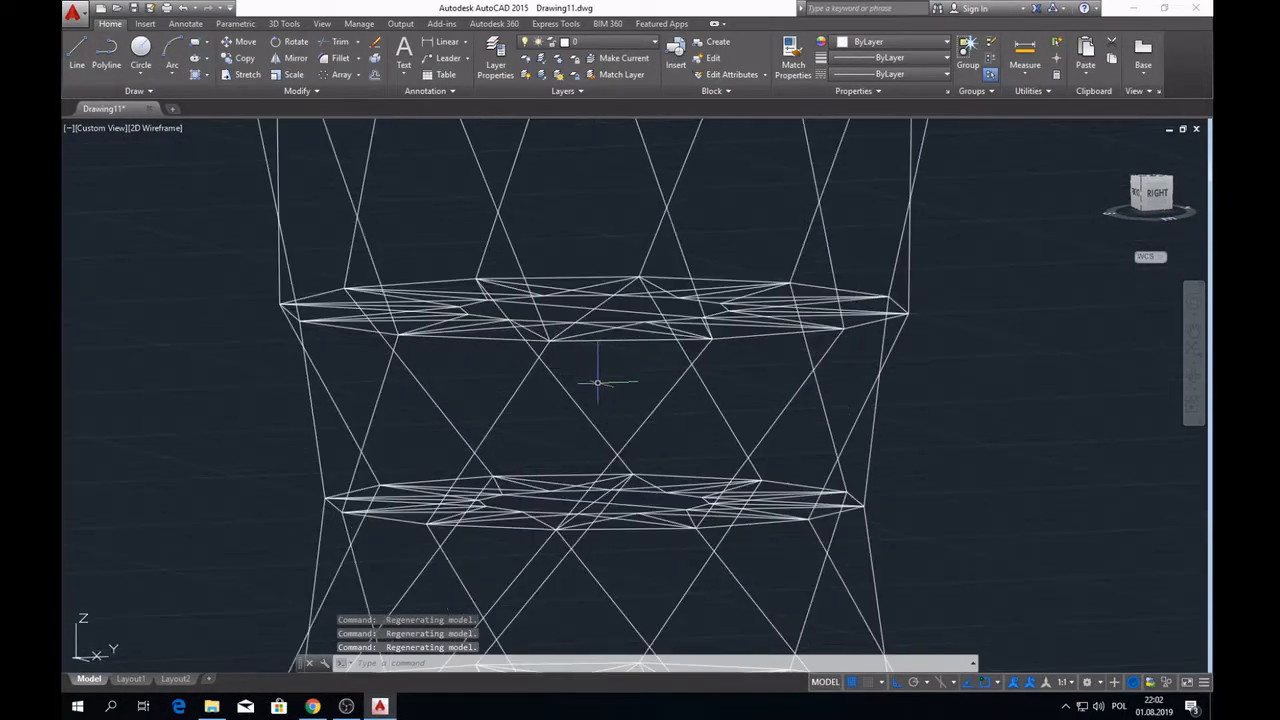
click(79, 47)
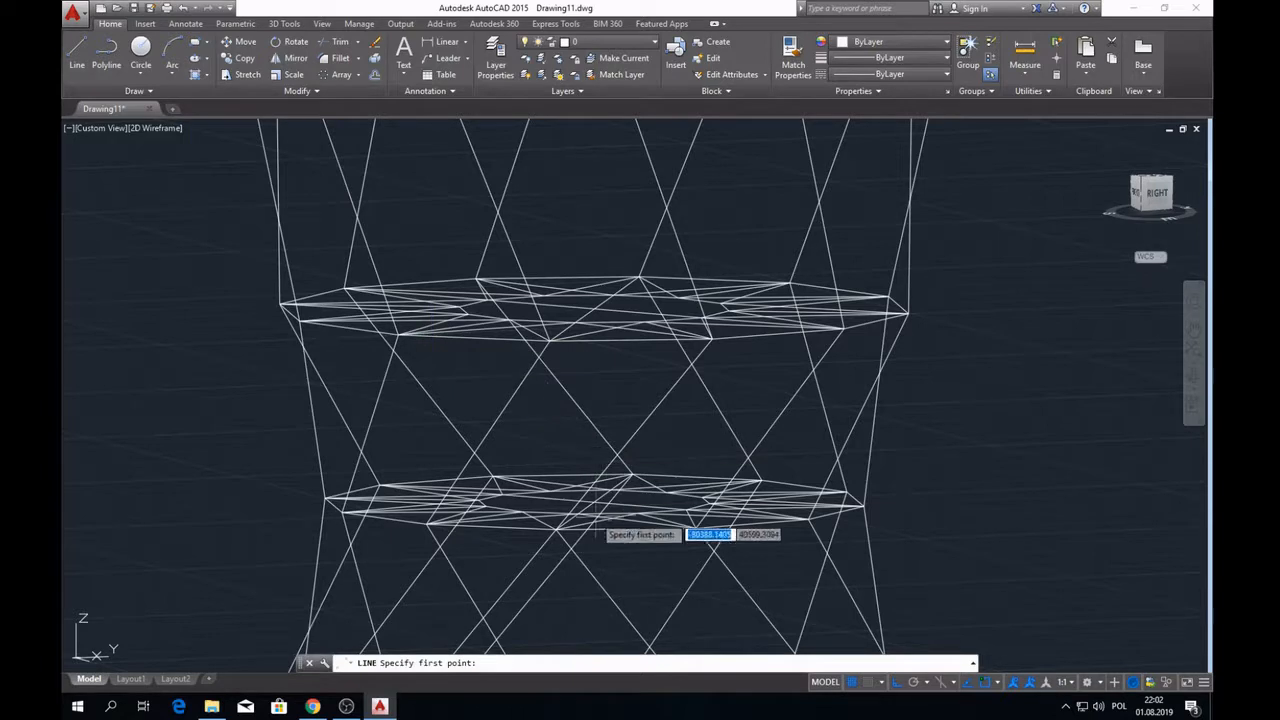
scroll(560, 528, down, 2)
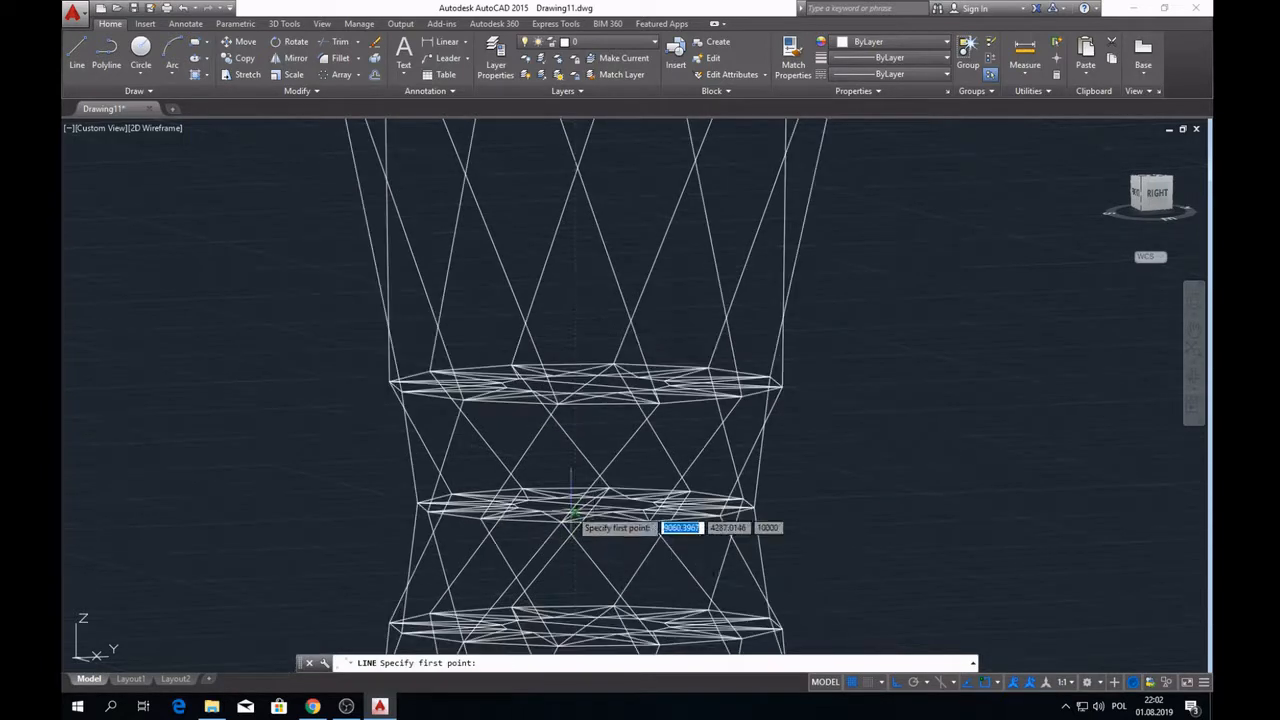
scroll(655, 495, down, 2)
key(Escape)
- Draw a crossing line from the fourth ring's front vertex down to the smallest ring's front vertex, where the previous crossing line ends
drag(1157, 210, 1152, 250)
scroll(617, 493, up, 4)
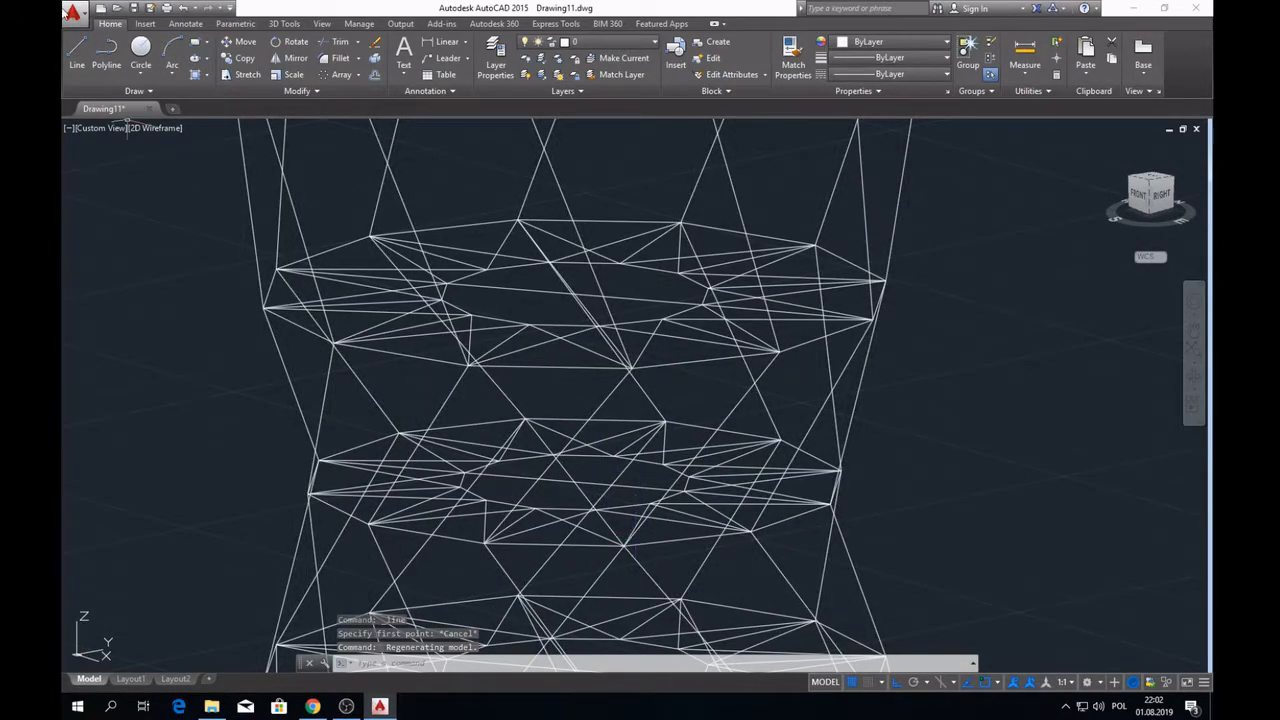
click(78, 52)
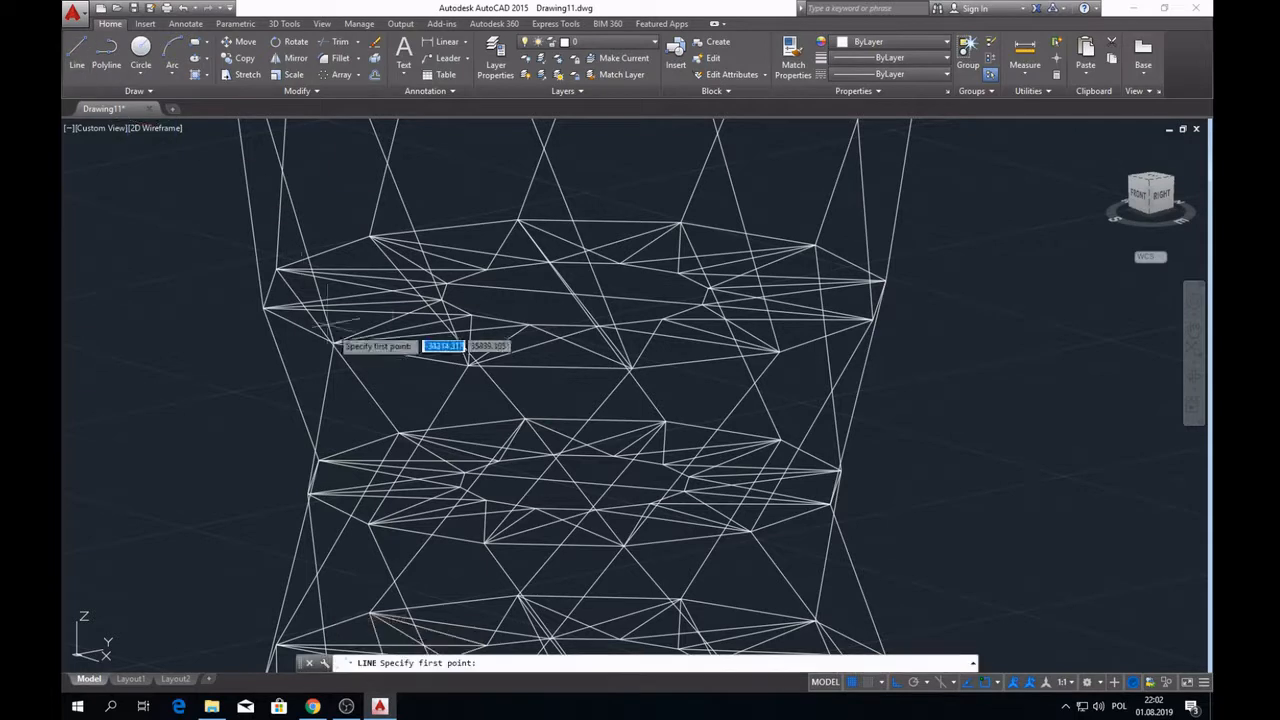
click(469, 366)
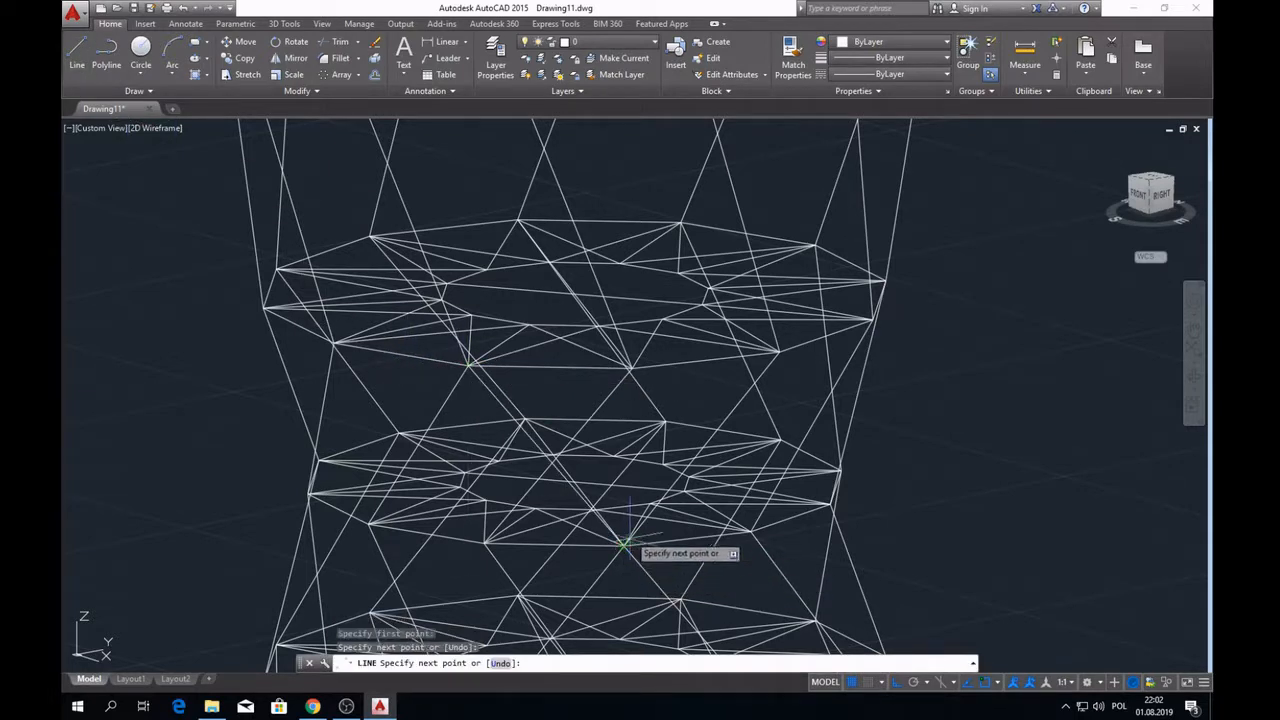
key(Escape)
key(Escape)
- Draw a crossing line from the top ring's front vertex down to the fourth ring's front vertex, completing the mirrored zigzag
scroll(622, 546, down, 5)
drag(1158, 195, 1203, 170)
mouse_move(1203, 170)
shift+middle_down()
mouse_move(71, 211)
mouse_move(60, 266)
mouse_move(72, 253)
shift+middle_up()
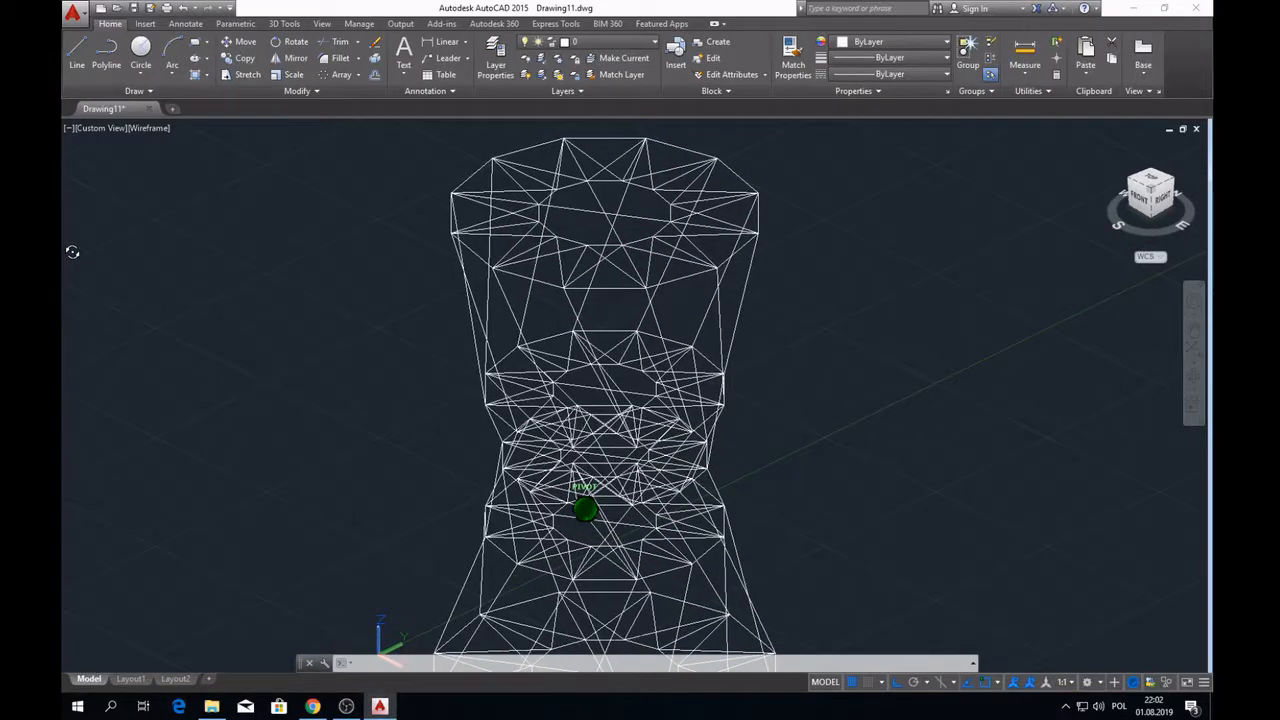
key(Escape)
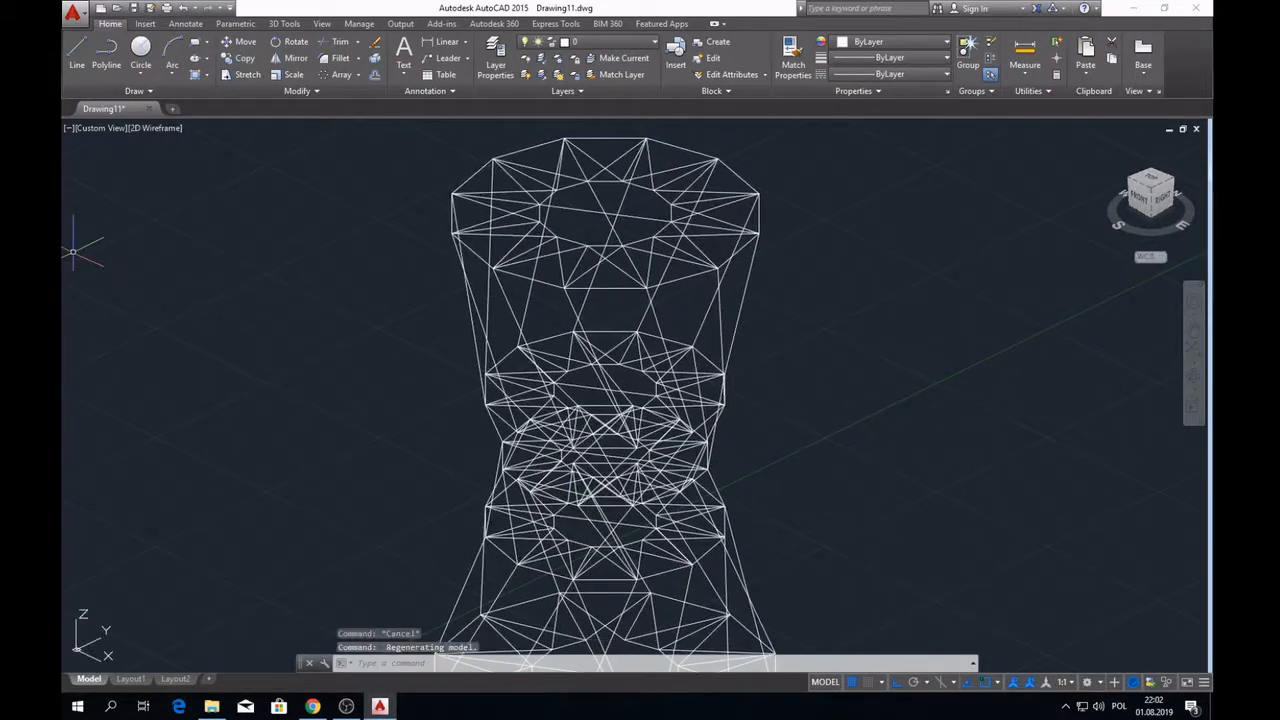
click(74, 50)
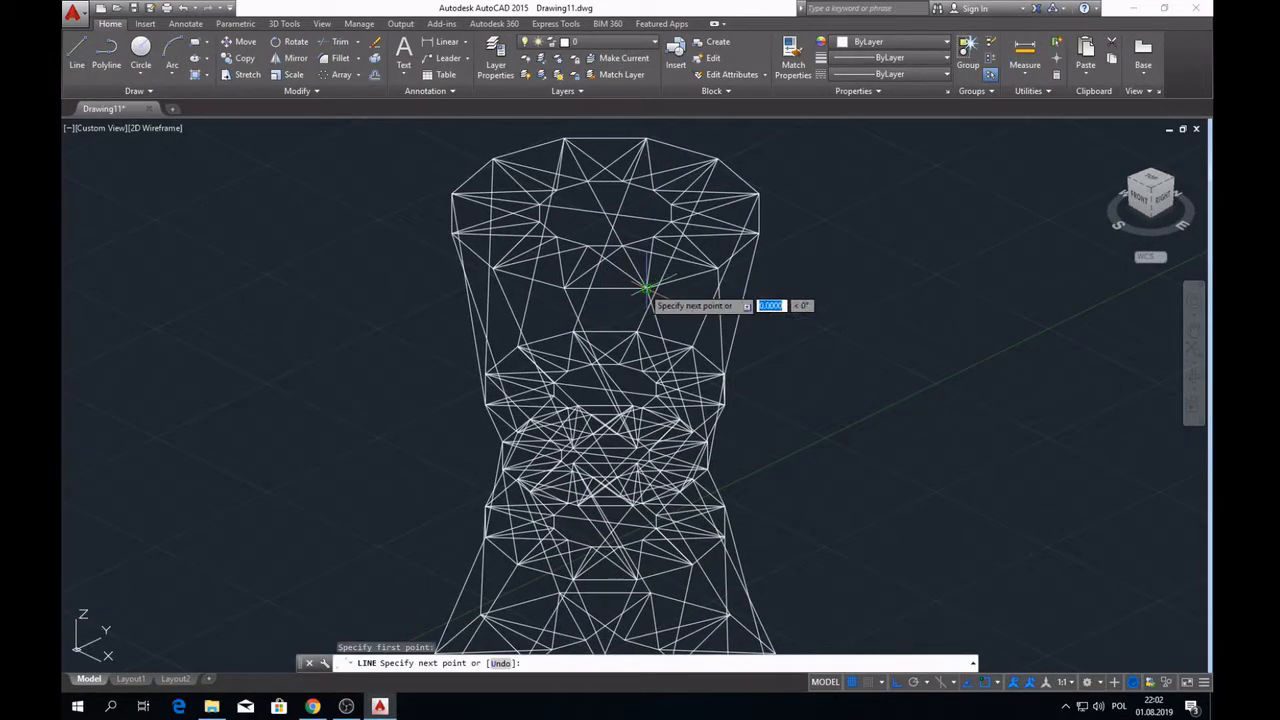
scroll(574, 443, up, 2)
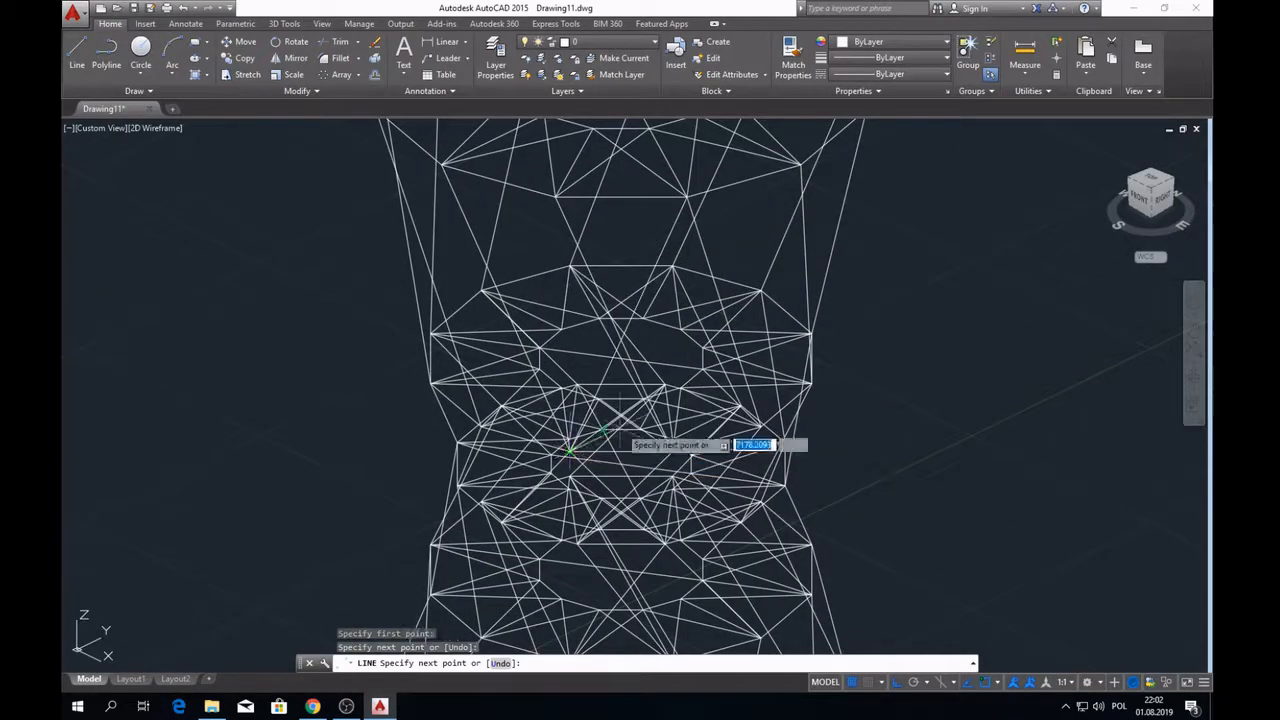
scroll(694, 374, down, 2)
key(Escape)
key(Escape)
- Polar array the four crossing lines between the bottom and top rings around the common centre in the top view, with 12 items over 360 degrees
shift+middle_drag(1152, 196, 82, 226)
scroll(240, 260, down, 2)
scroll(480, 435, up, 5)
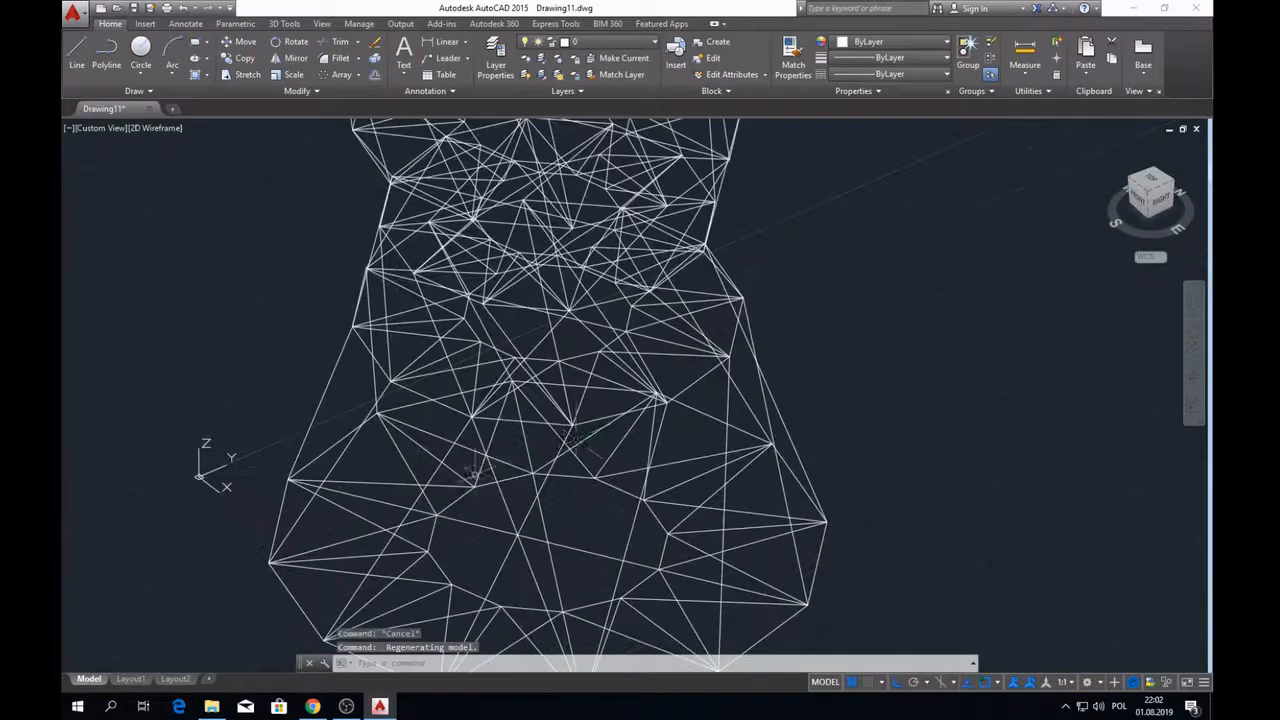
click(500, 488)
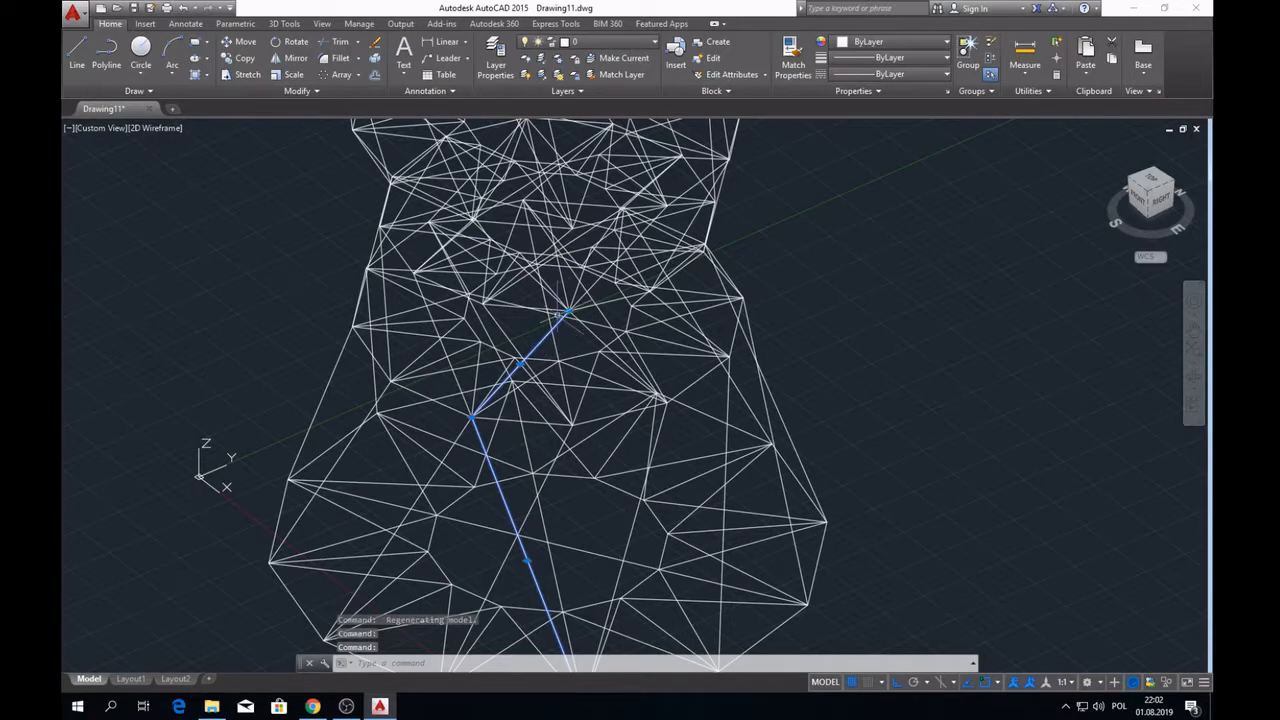
scroll(567, 313, up, 2)
scroll(1016, 200, down, 4)
click(1128, 203)
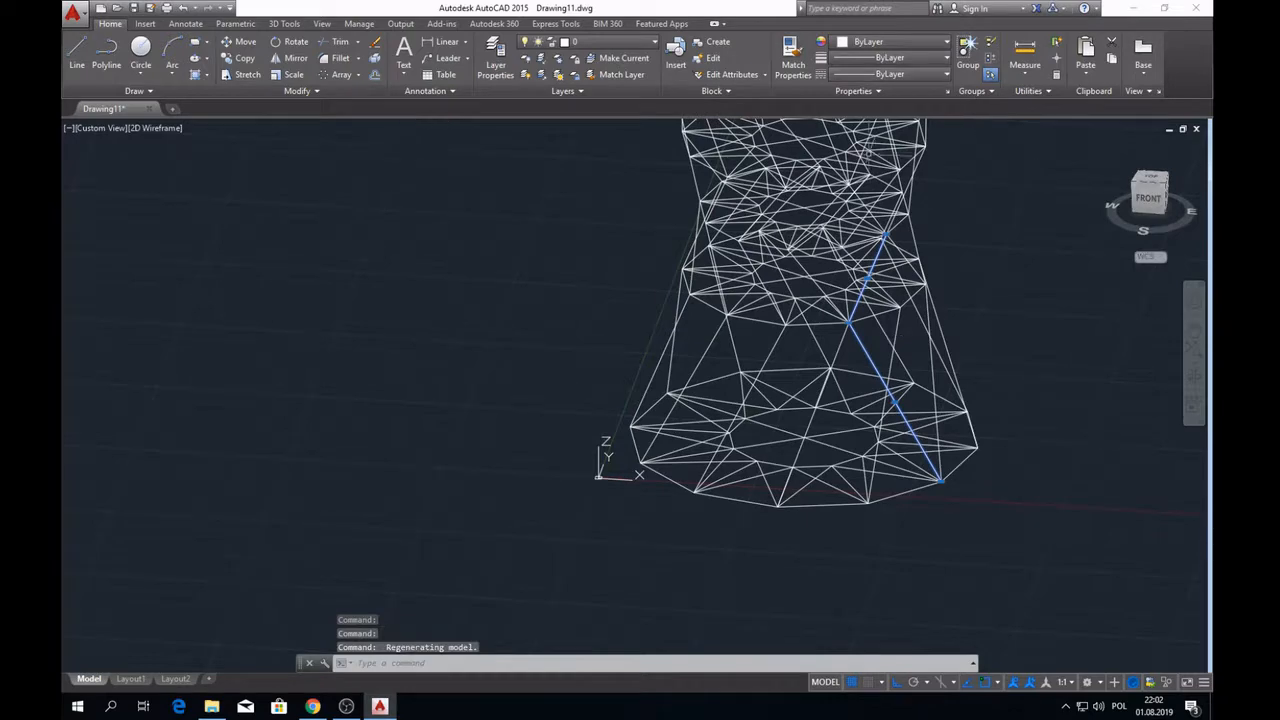
scroll(879, 149, up, 2)
shift+middle_drag(905, 420, 916, 423)
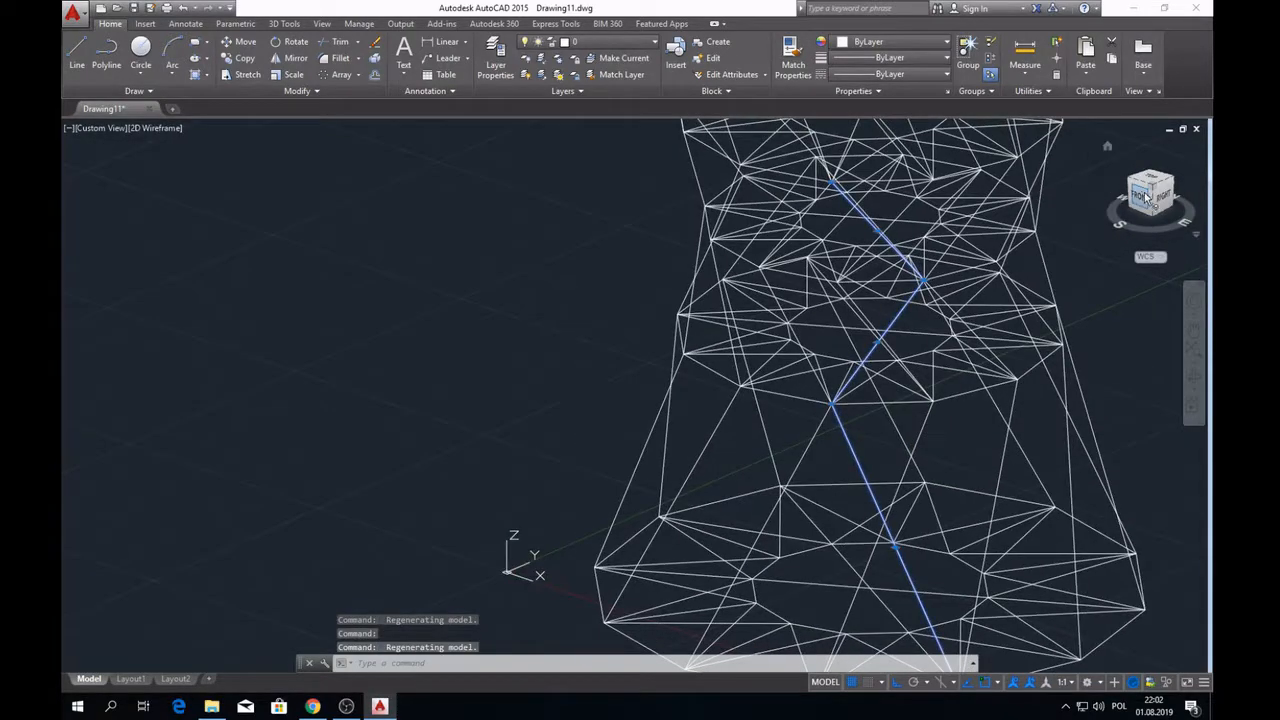
click(1143, 195)
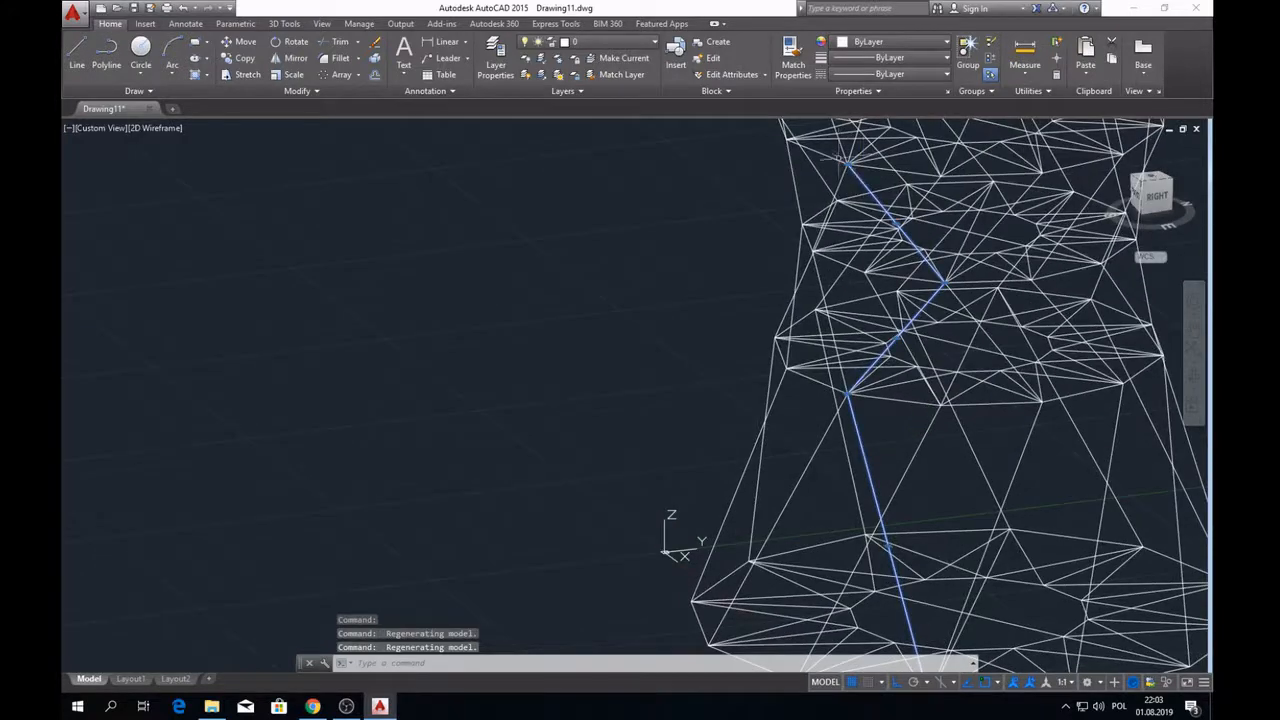
scroll(865, 300, down, 4)
scroll(898, 180, up, 4)
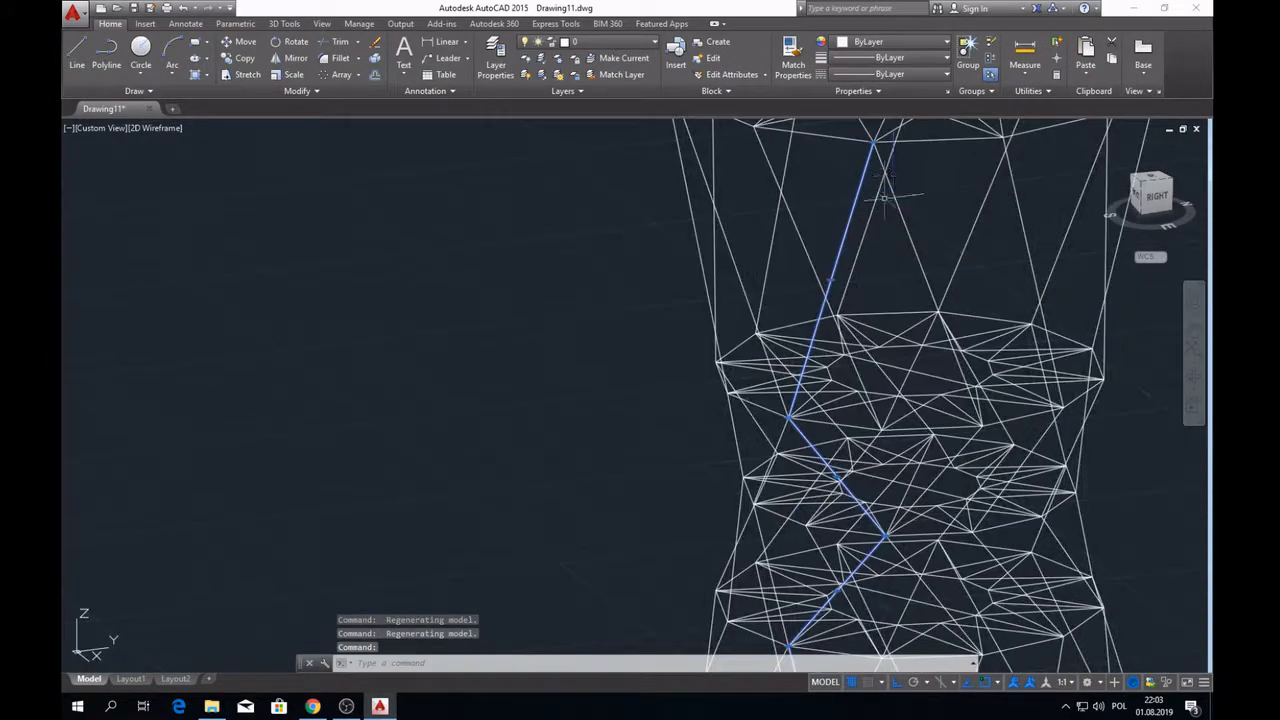
scroll(832, 255, down, 6)
click(1151, 196)
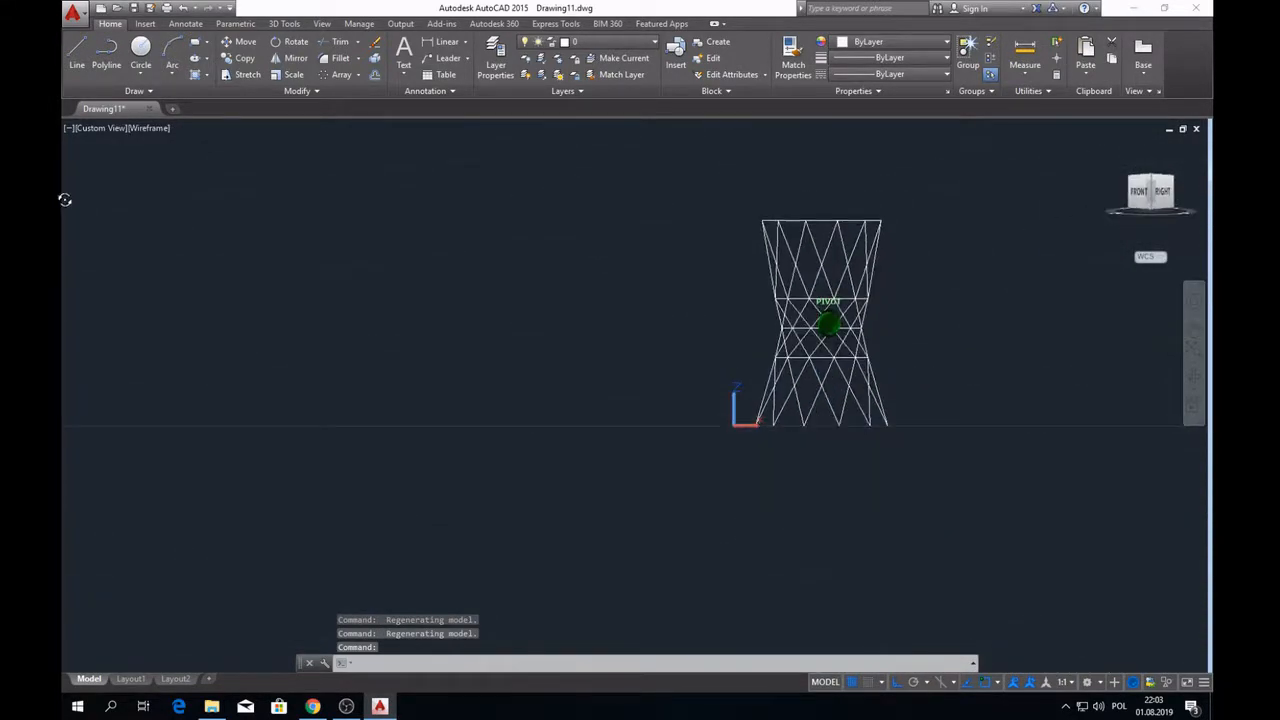
drag(1150, 198, 1150, 226)
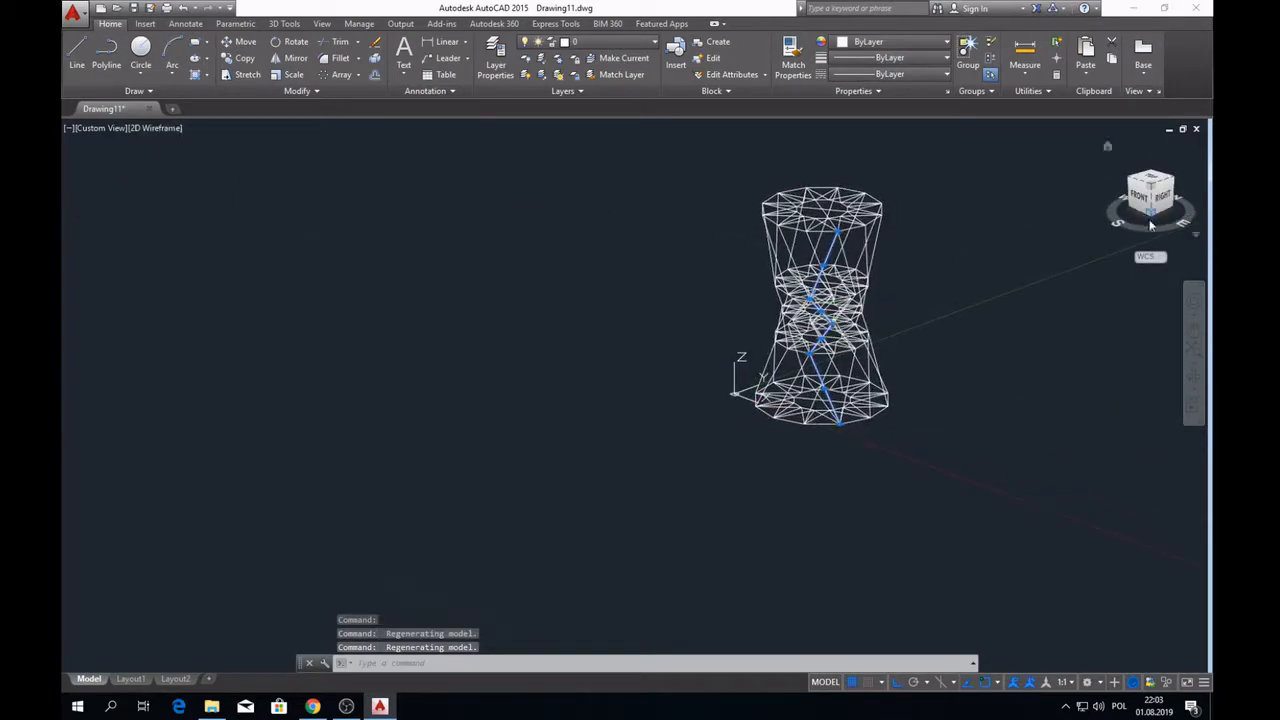
click(1150, 182)
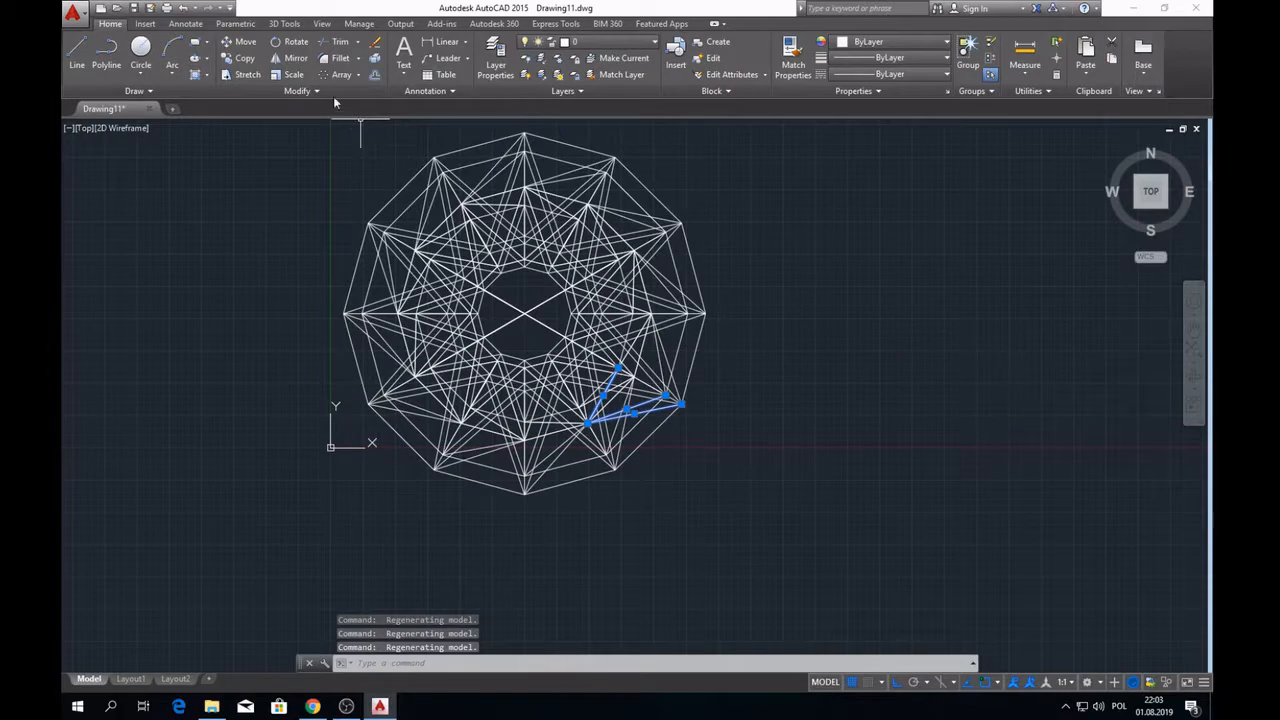
click(359, 74)
click(378, 145)
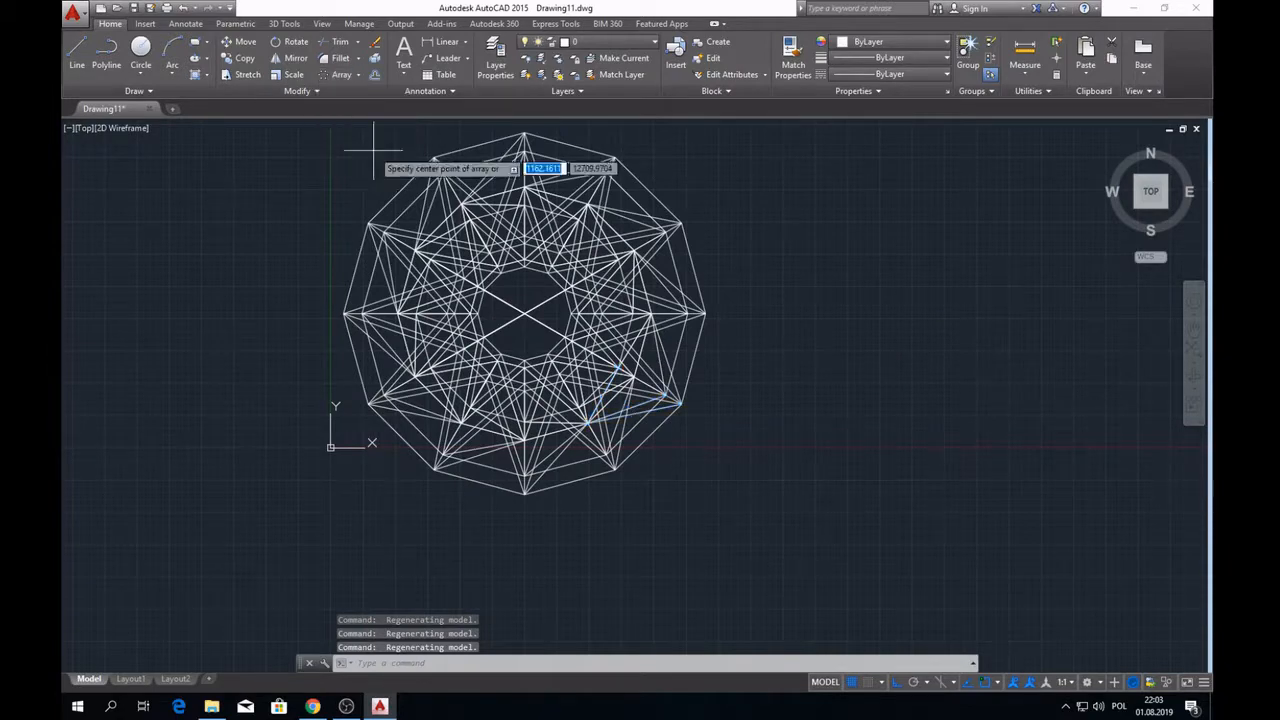
click(524, 314)
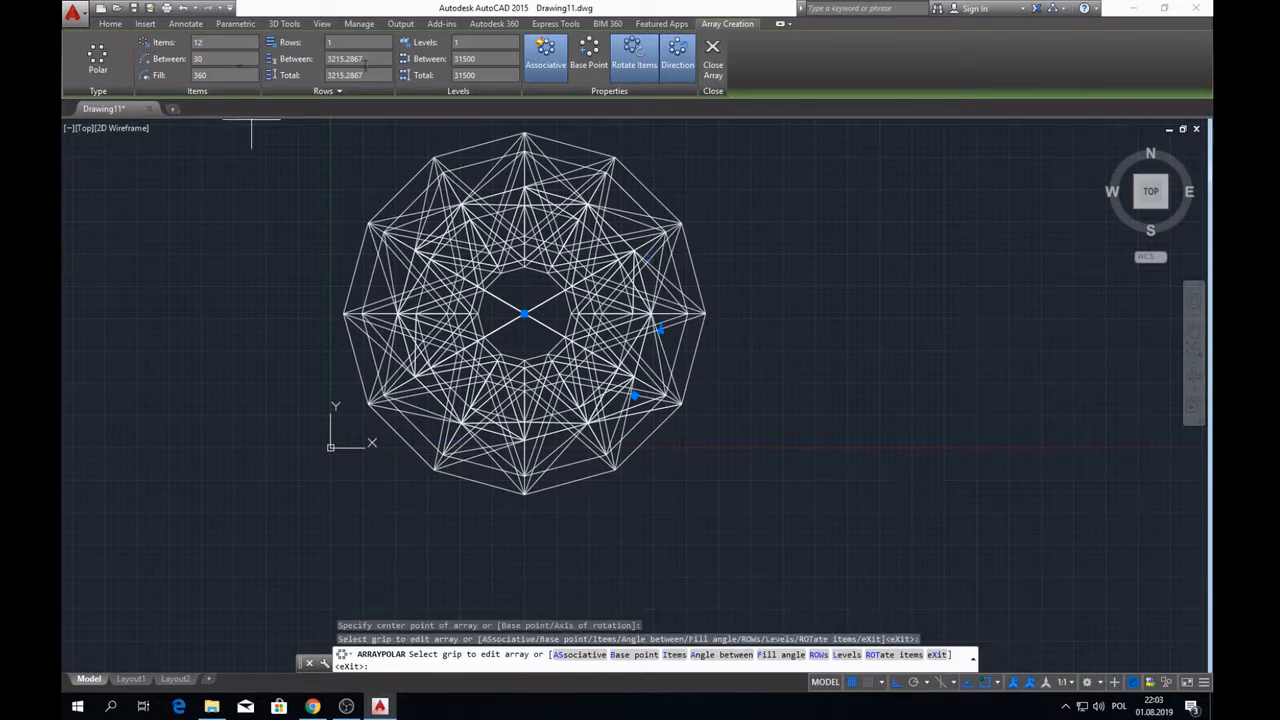
- Close the array and examine the whole tower from the left side and from the front
drag(1150, 194, 1168, 144)
drag(75, 127, 303, 600)
scroll(760, 478, down, 5)
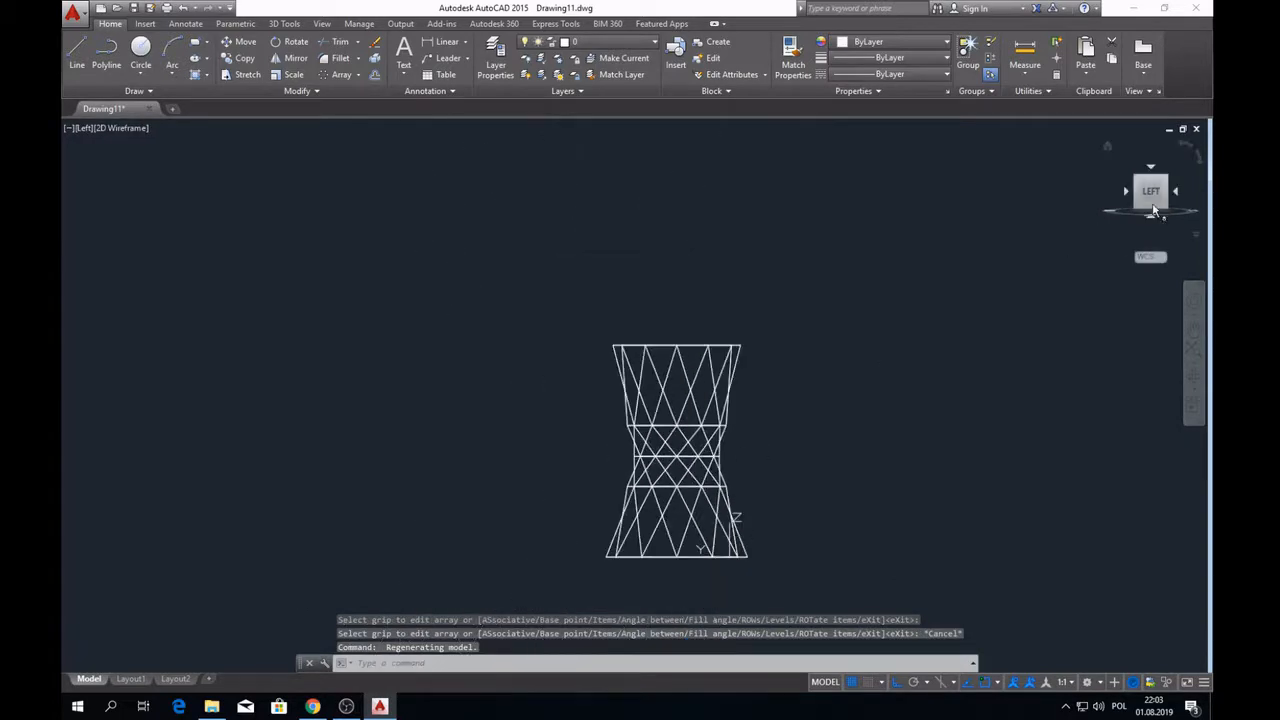
drag(1152, 193, 166, 234)
scroll(630, 425, down, 5)
scroll(622, 420, up, 6)
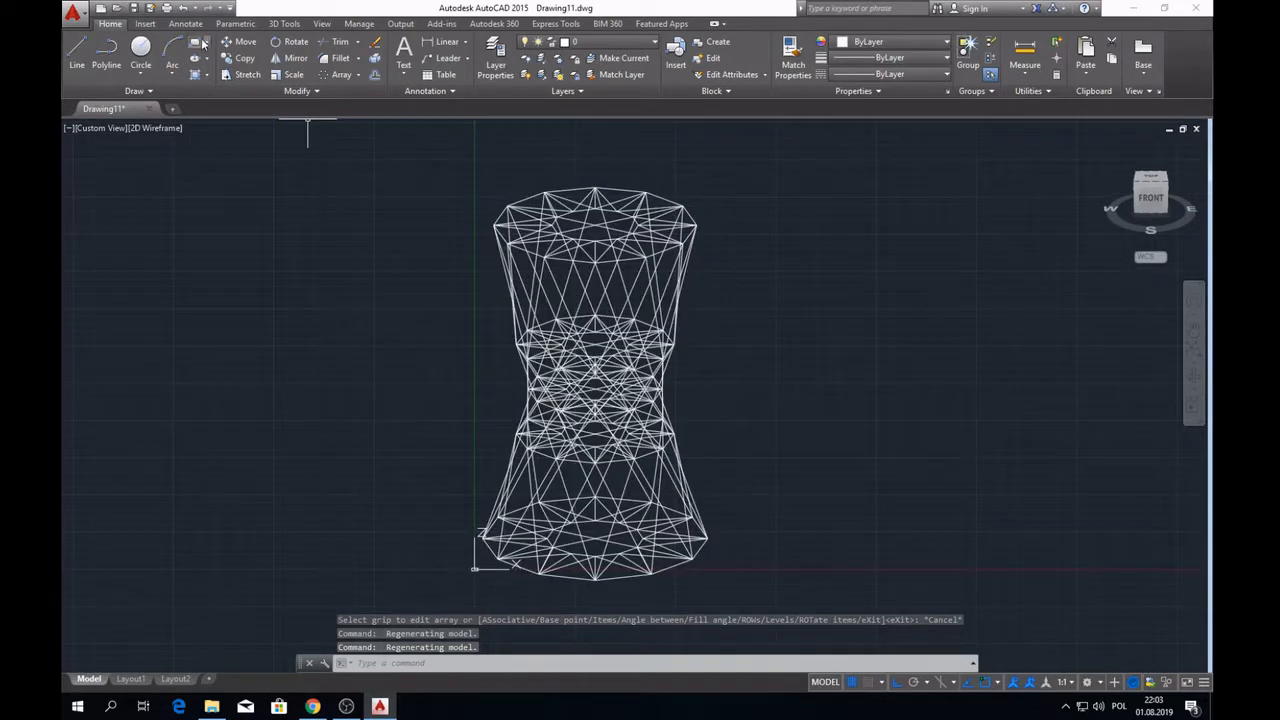
- Save the drawing, switch to Robot Structural Analysis and import Drawing11 as bars, inserted at point 0;0;0 with scale coefficient 1
key(ctrl+s)
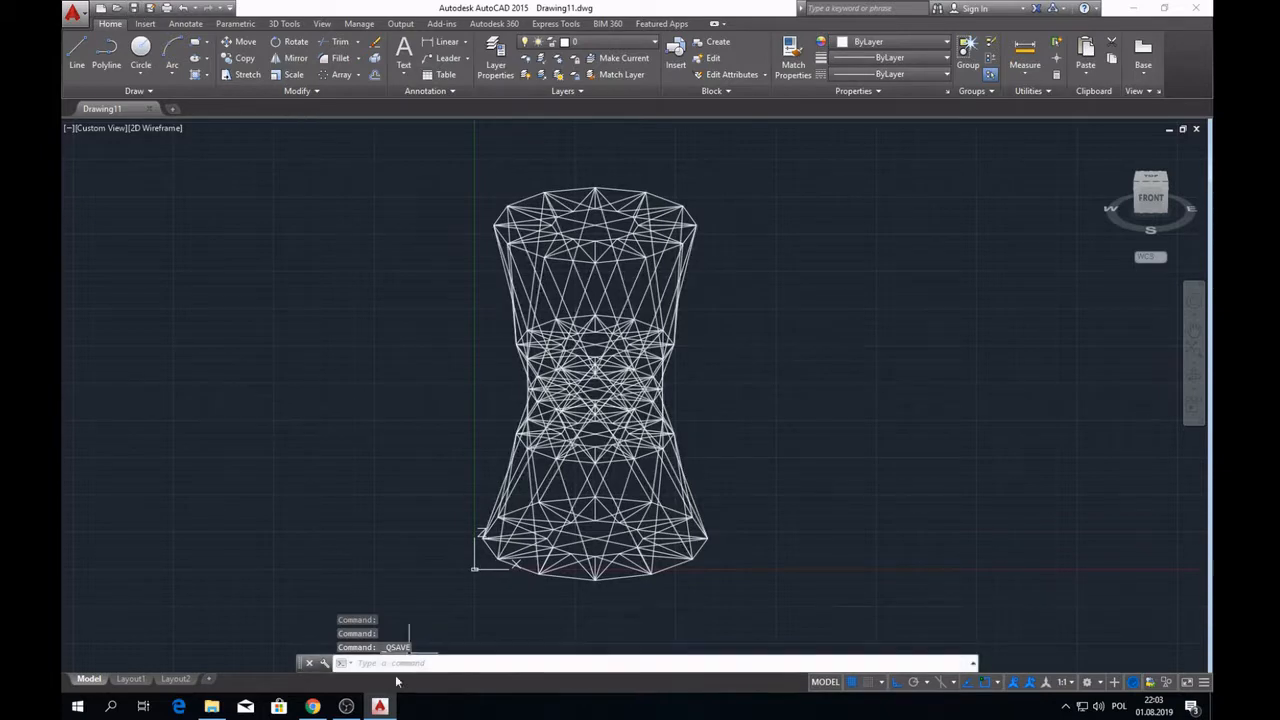
click(346, 706)
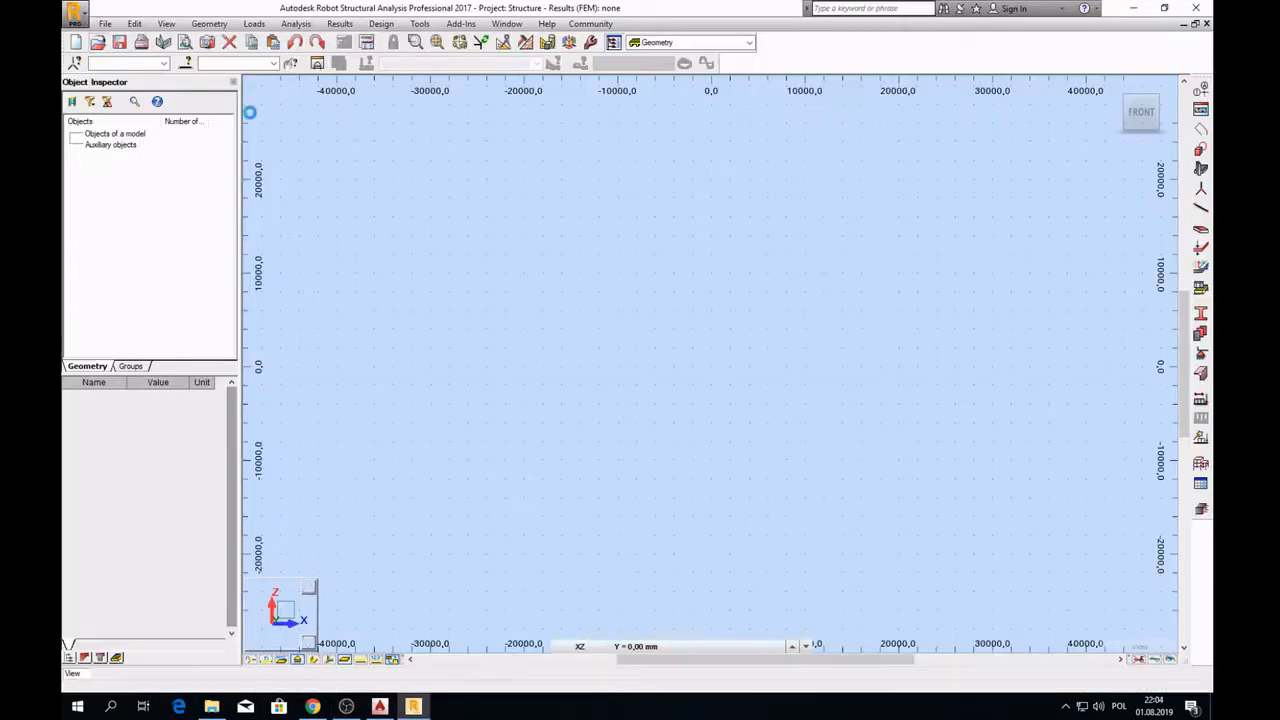
key(ctrl+o)
double_click(497, 291)
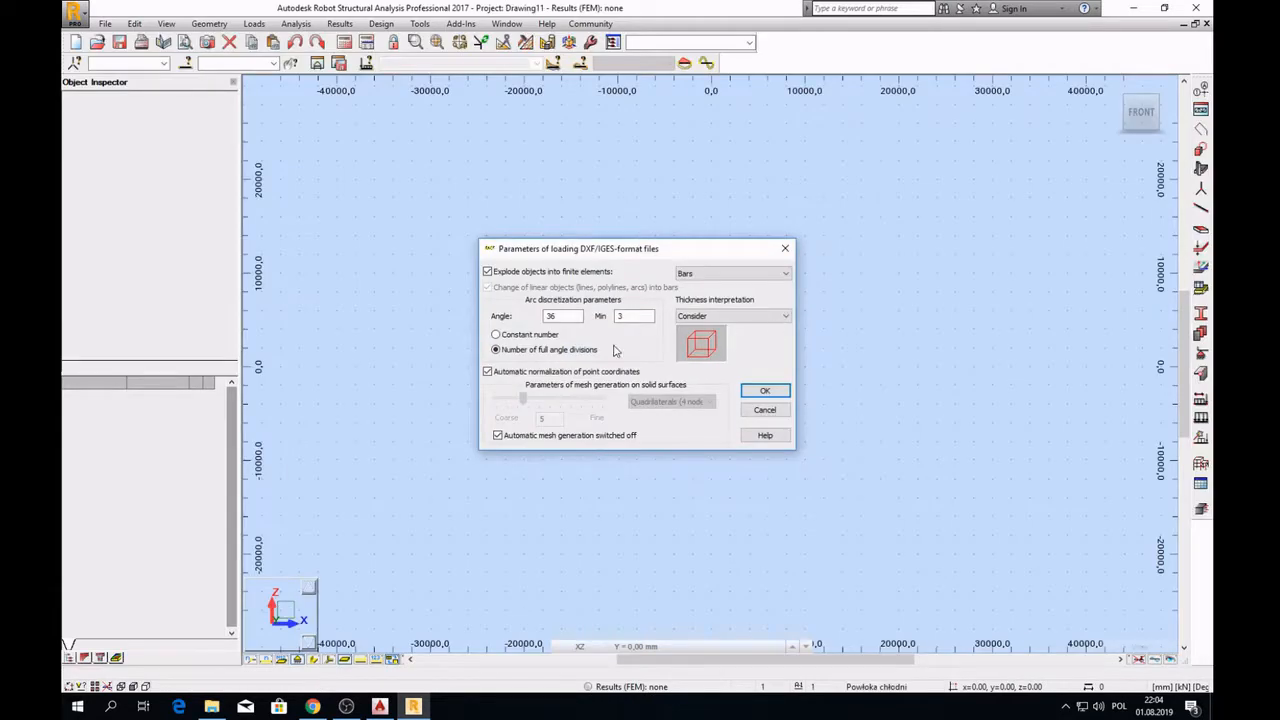
click(779, 395)
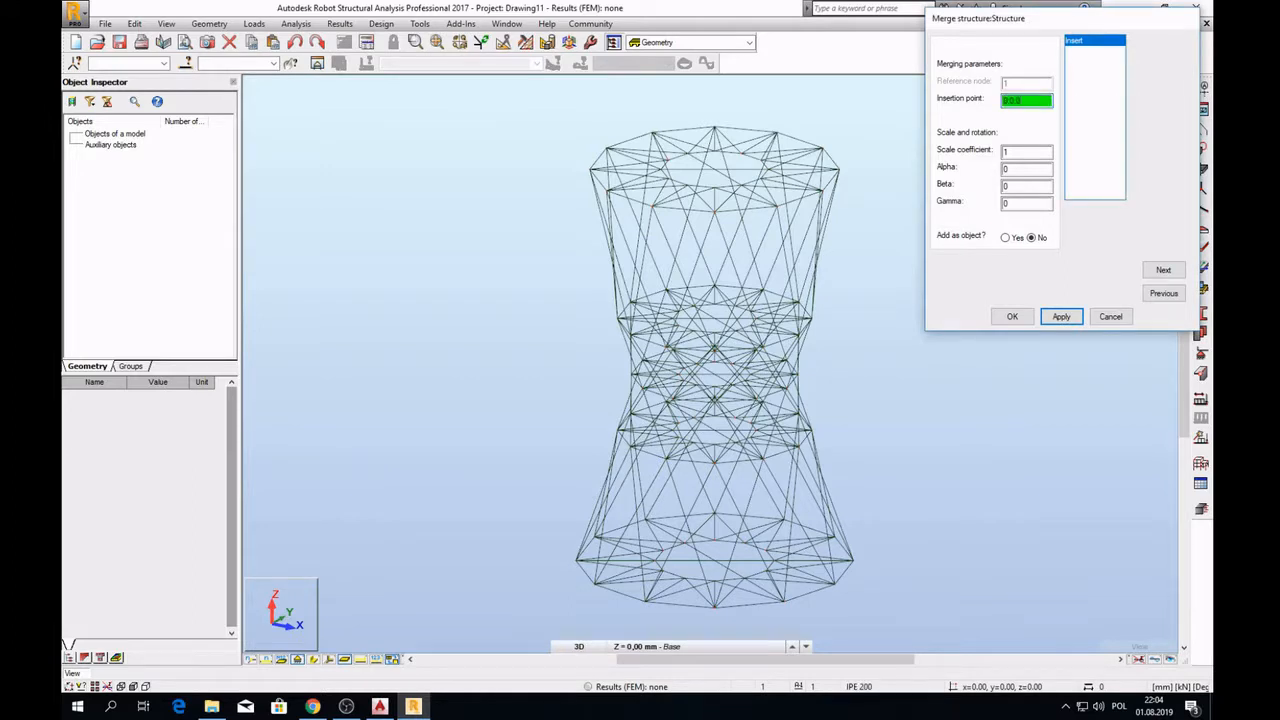
click(1061, 317)
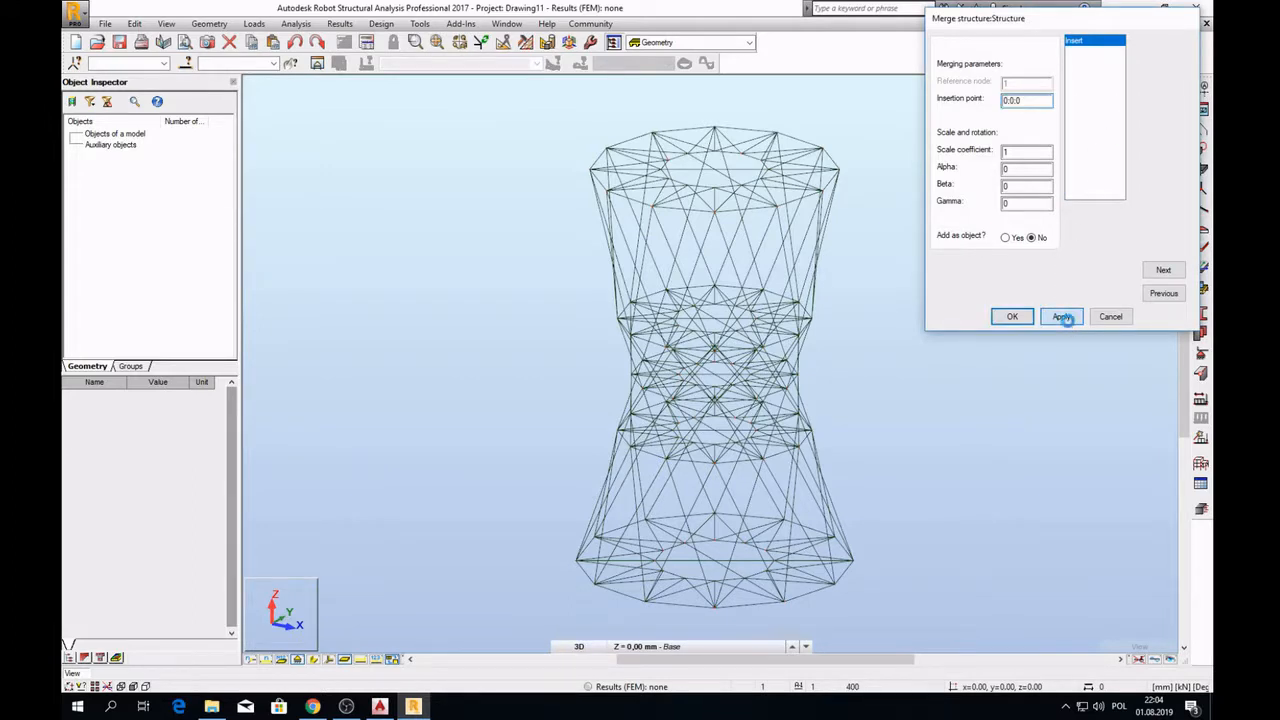
click(1012, 317)
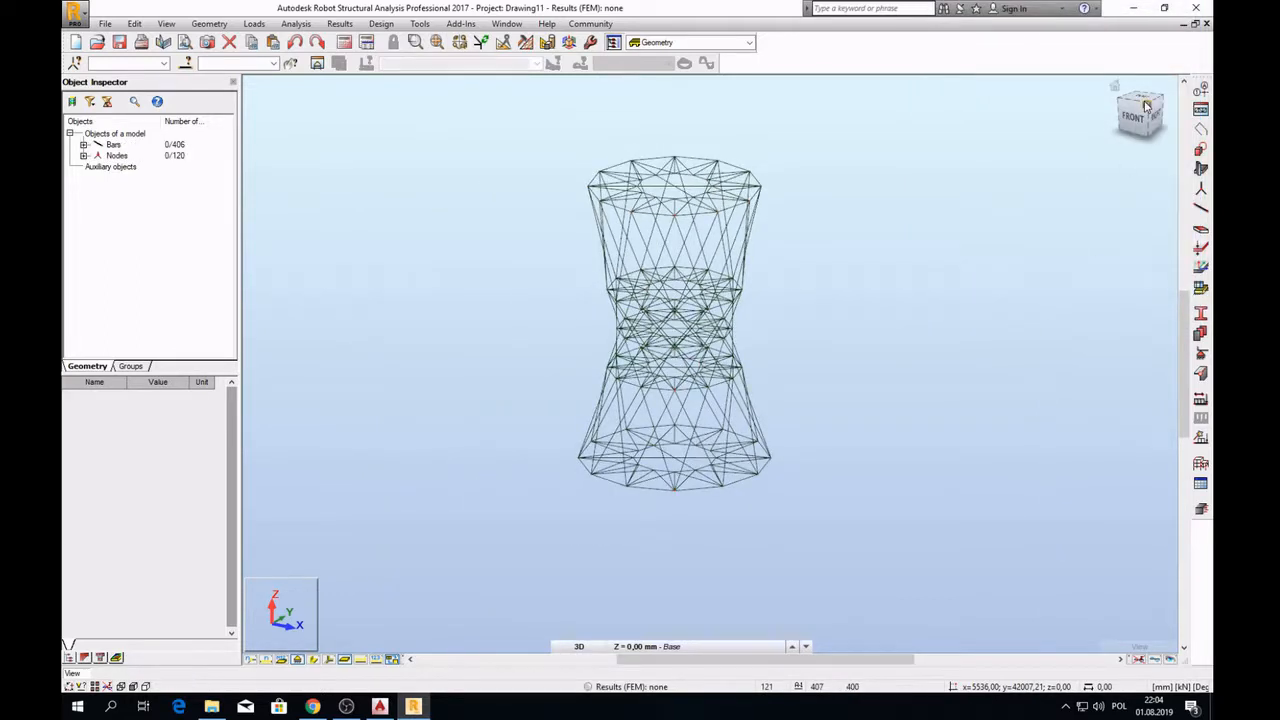
- Assign Przegub nodal supports to the five outer nodes on the near side of the tower's base ring
click(1147, 105)
drag(1161, 115, 844, 319)
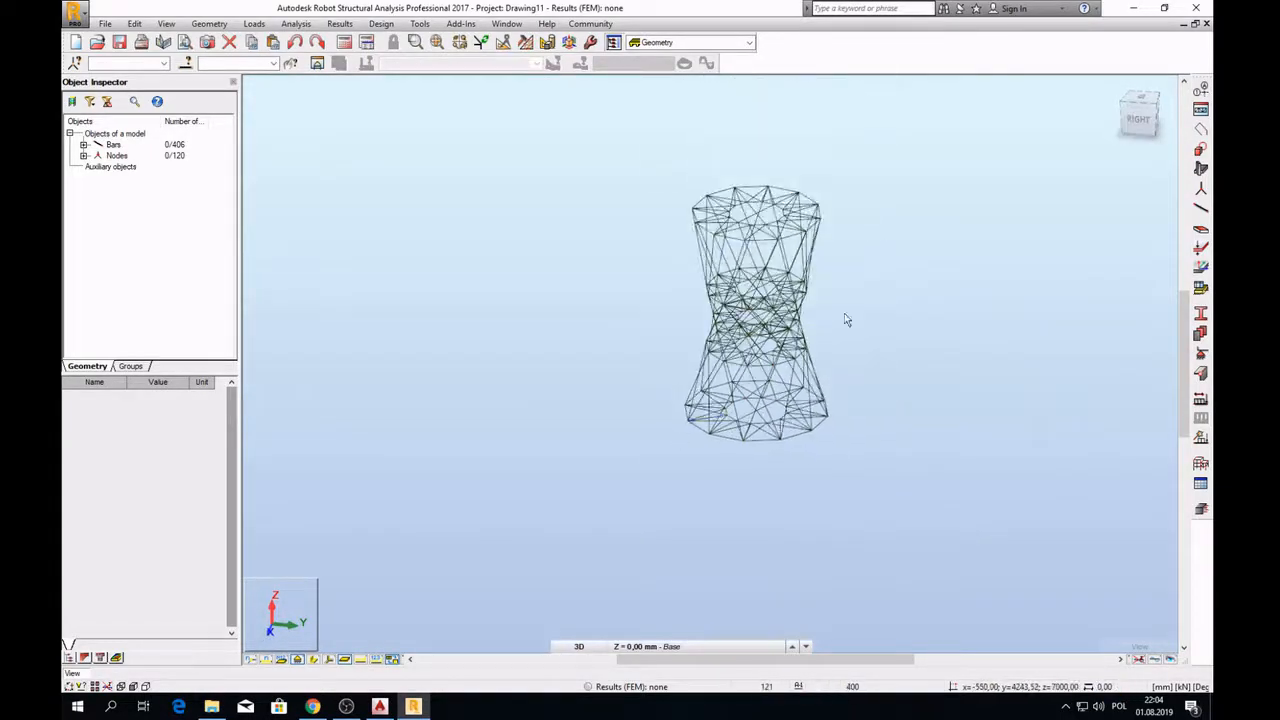
scroll(815, 248, up, 2)
scroll(700, 550, up, 1)
scroll(857, 514, up, 1)
scroll(770, 533, up, 1)
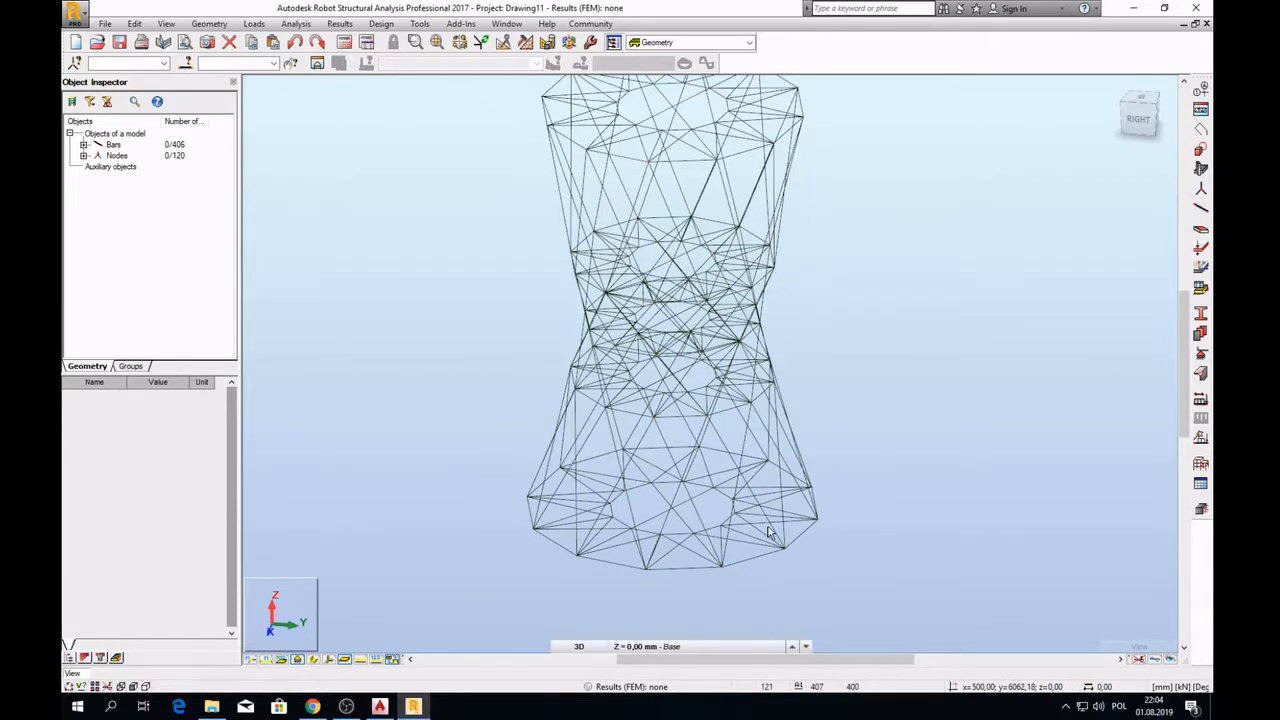
drag(538, 545, 661, 590)
scroll(572, 560, up, 1)
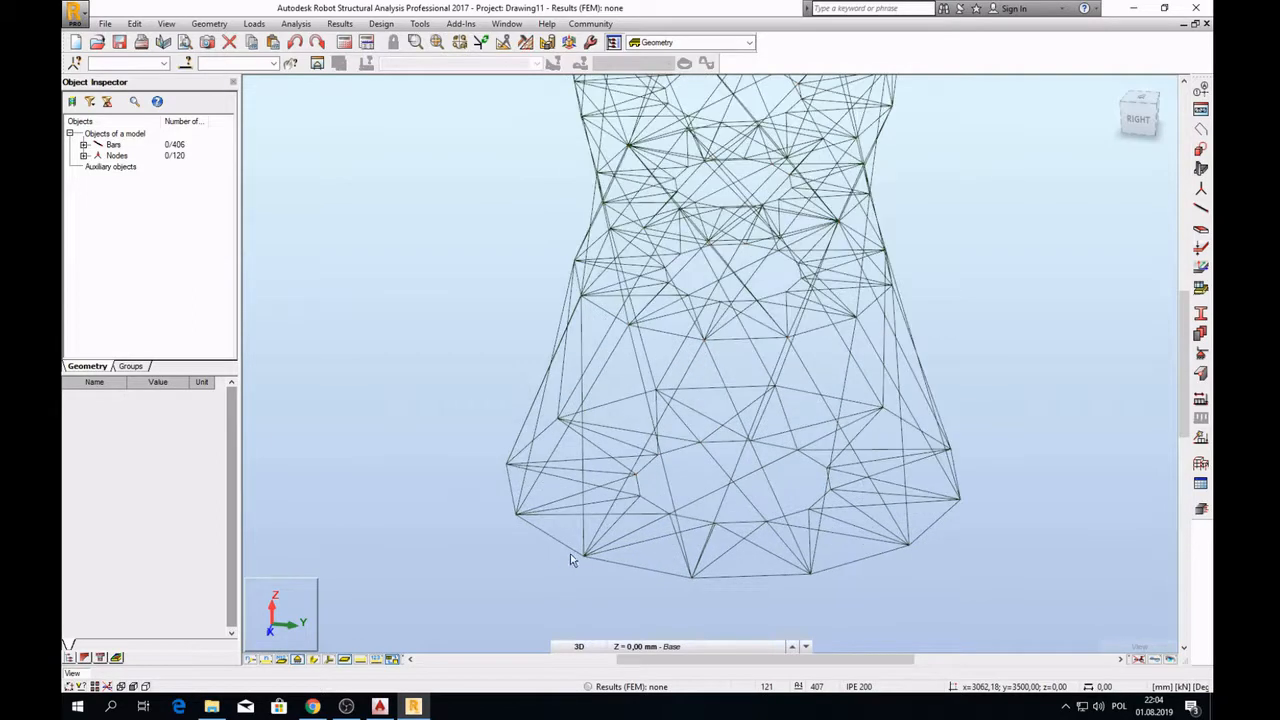
click(1202, 355)
click(613, 150)
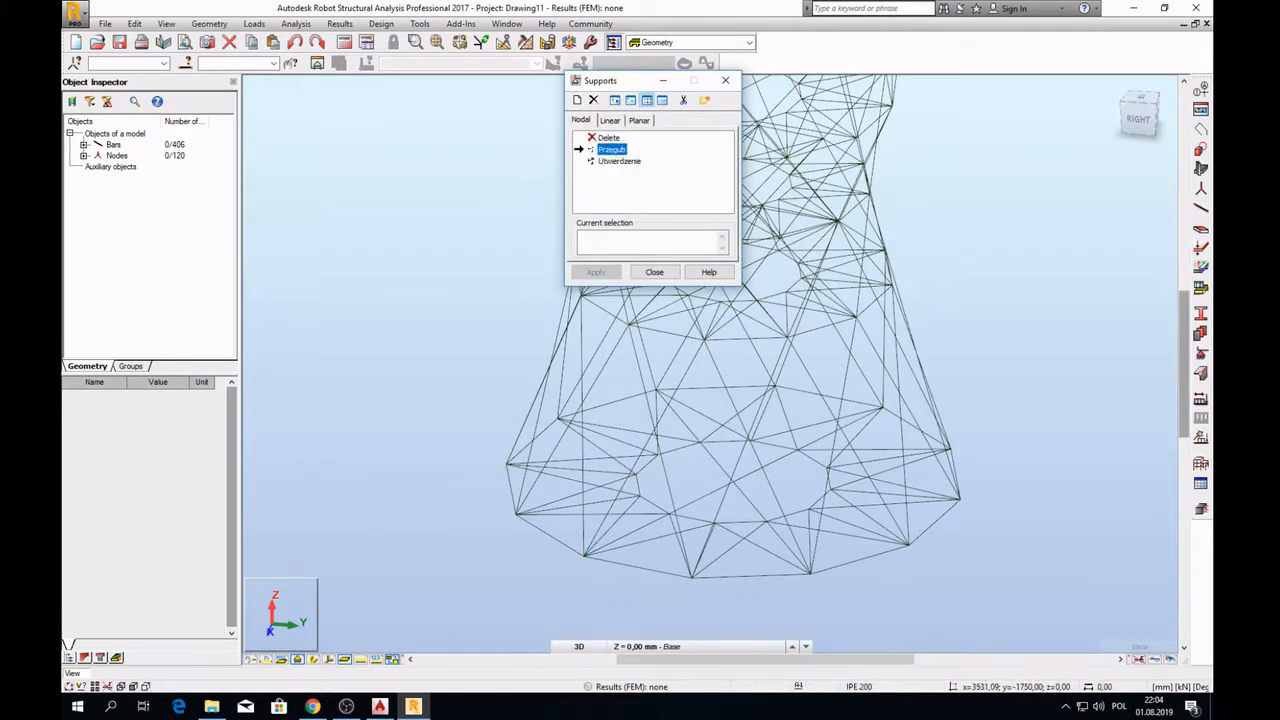
click(585, 555)
click(810, 572)
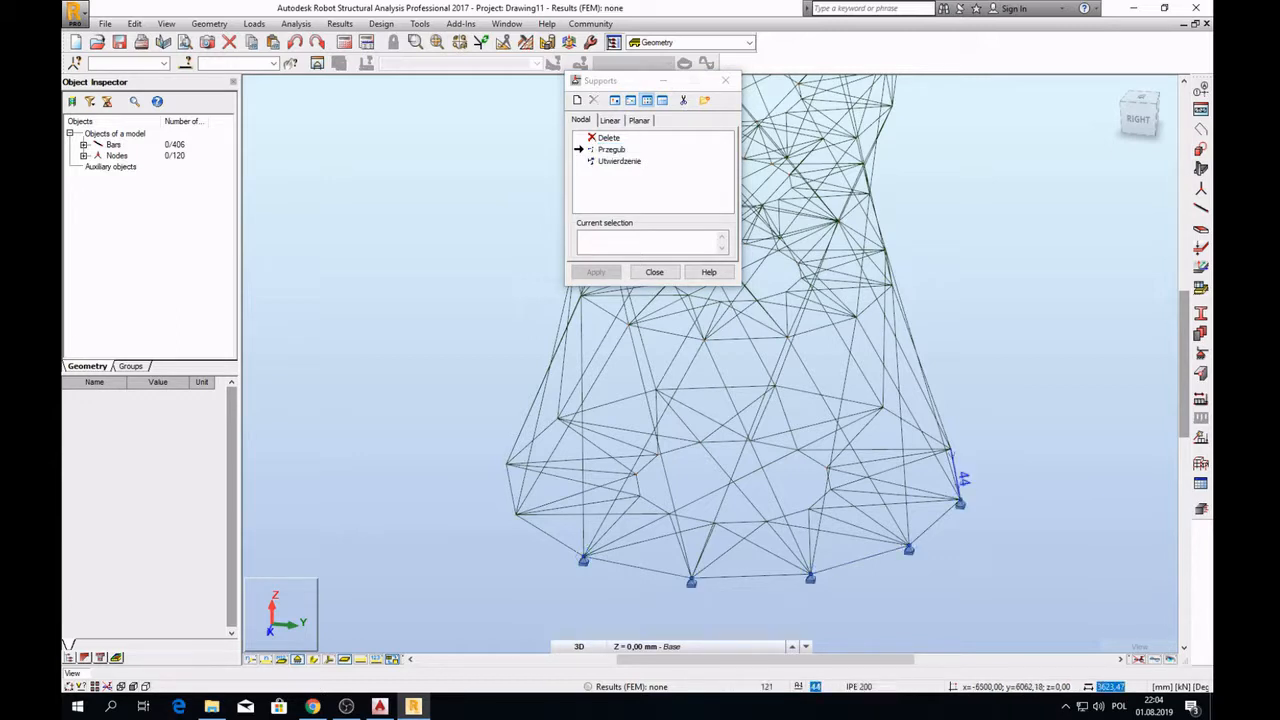
- Assign Przegub supports to the remaining outer nodes of the base ring and finish placing supports
click(950, 448)
click(882, 410)
click(774, 389)
click(655, 392)
click(557, 421)
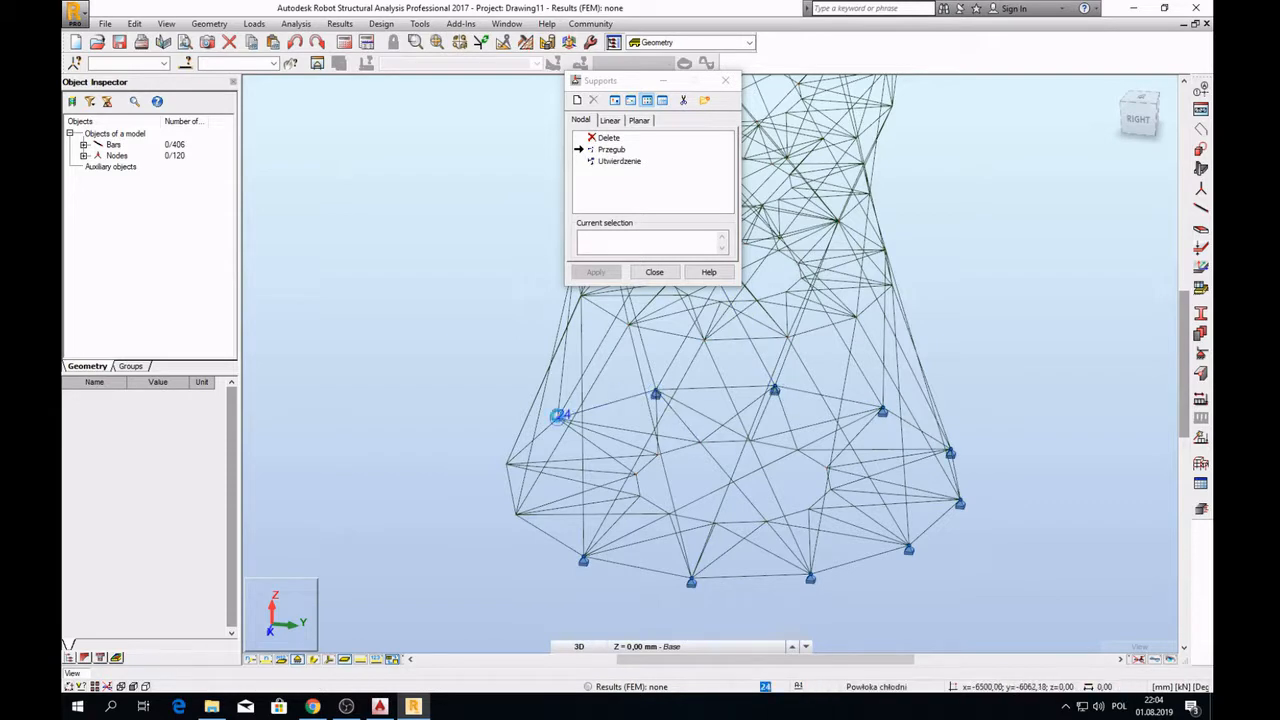
click(507, 464)
click(656, 272)
- Select all bars, assign them the RO 51x5 section and inspect the tower
scroll(485, 540, down, 3)
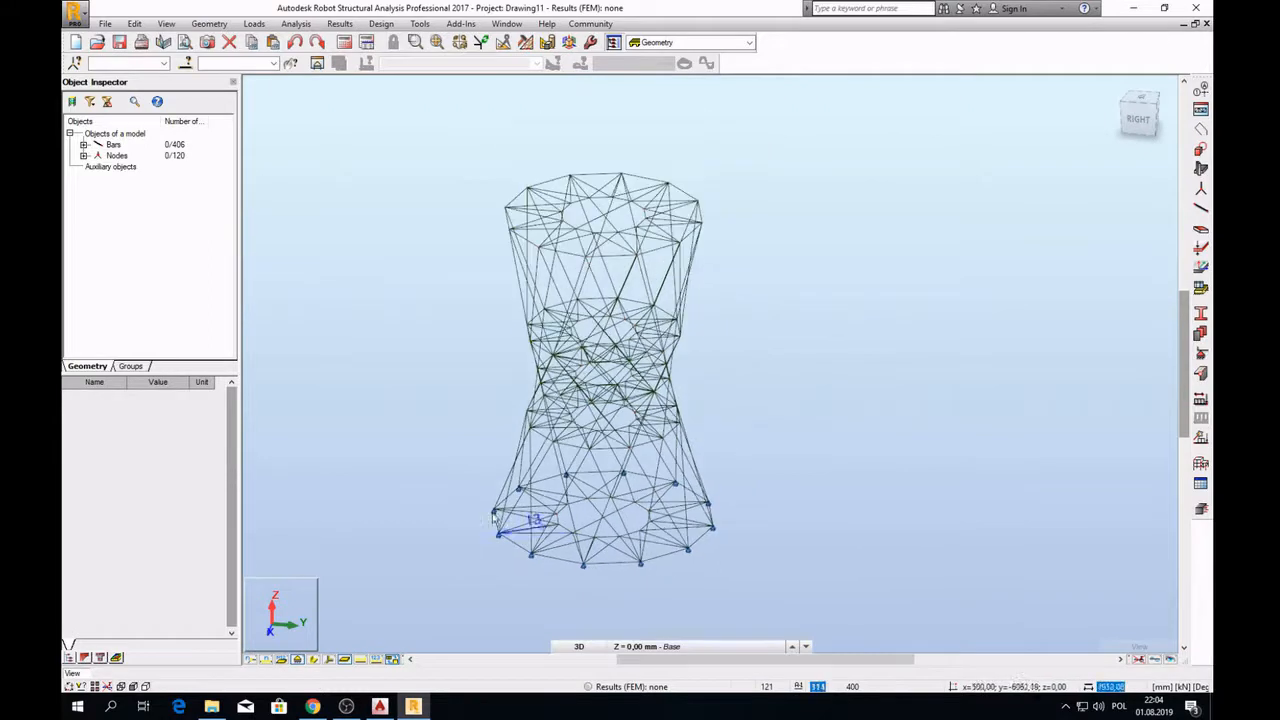
right_click(112, 146)
click(140, 178)
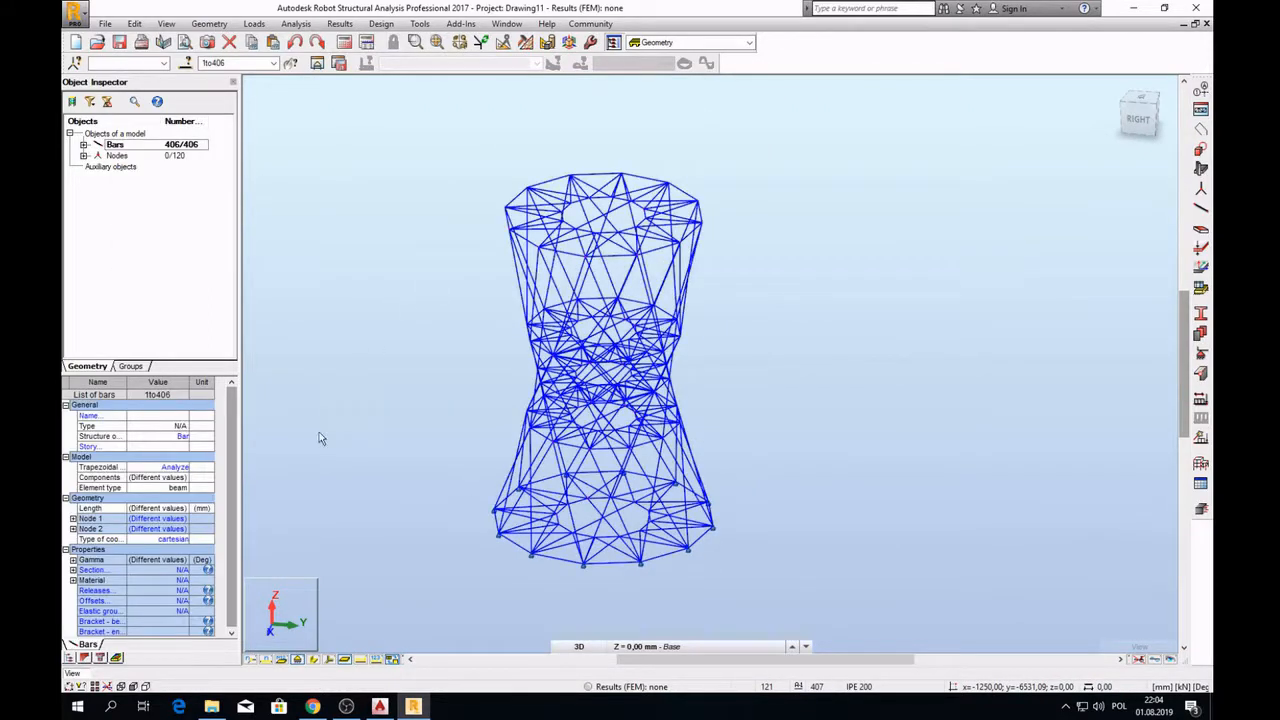
click(178, 570)
click(193, 570)
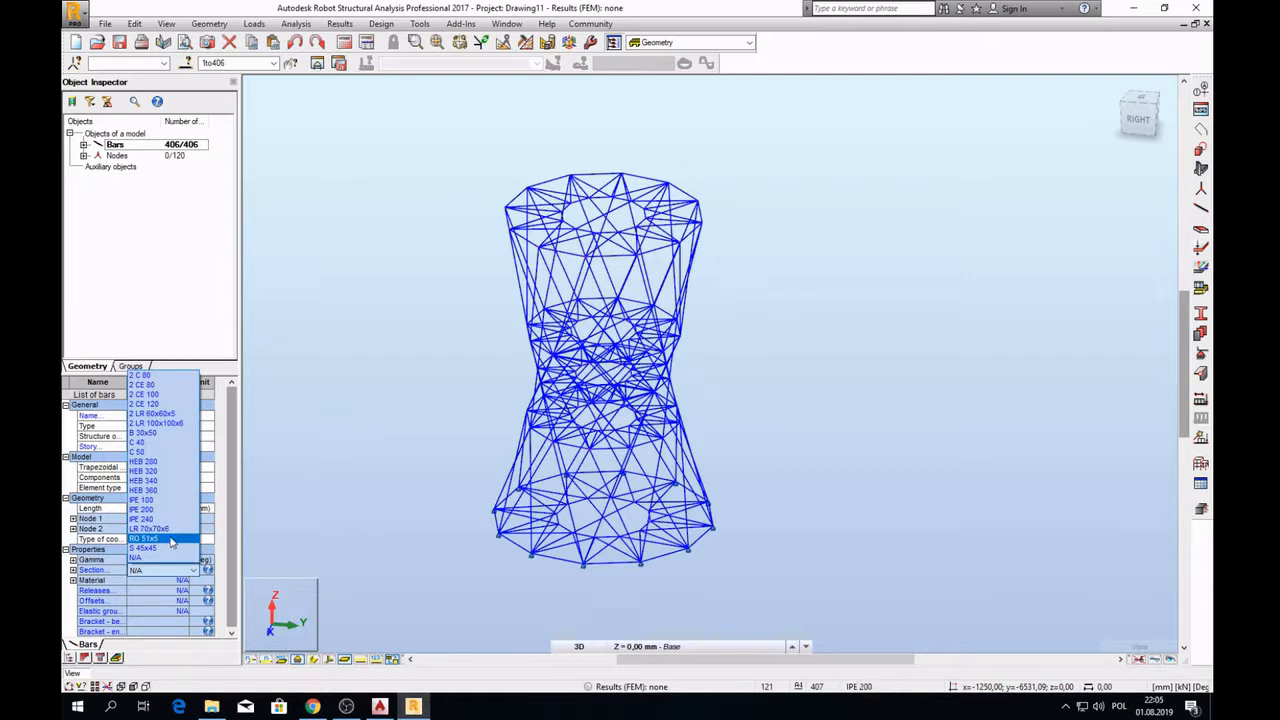
click(184, 523)
click(810, 433)
scroll(480, 490, up, 2)
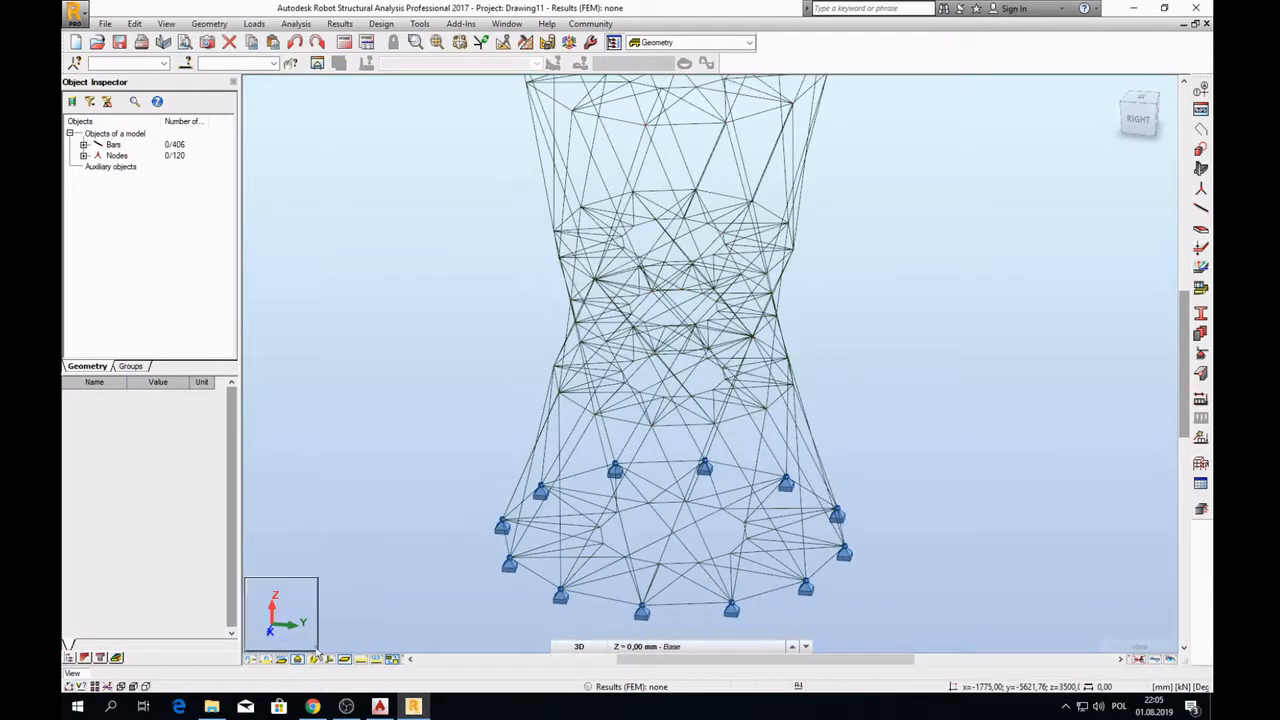
shift+middle_drag(674, 590, 709, 538)
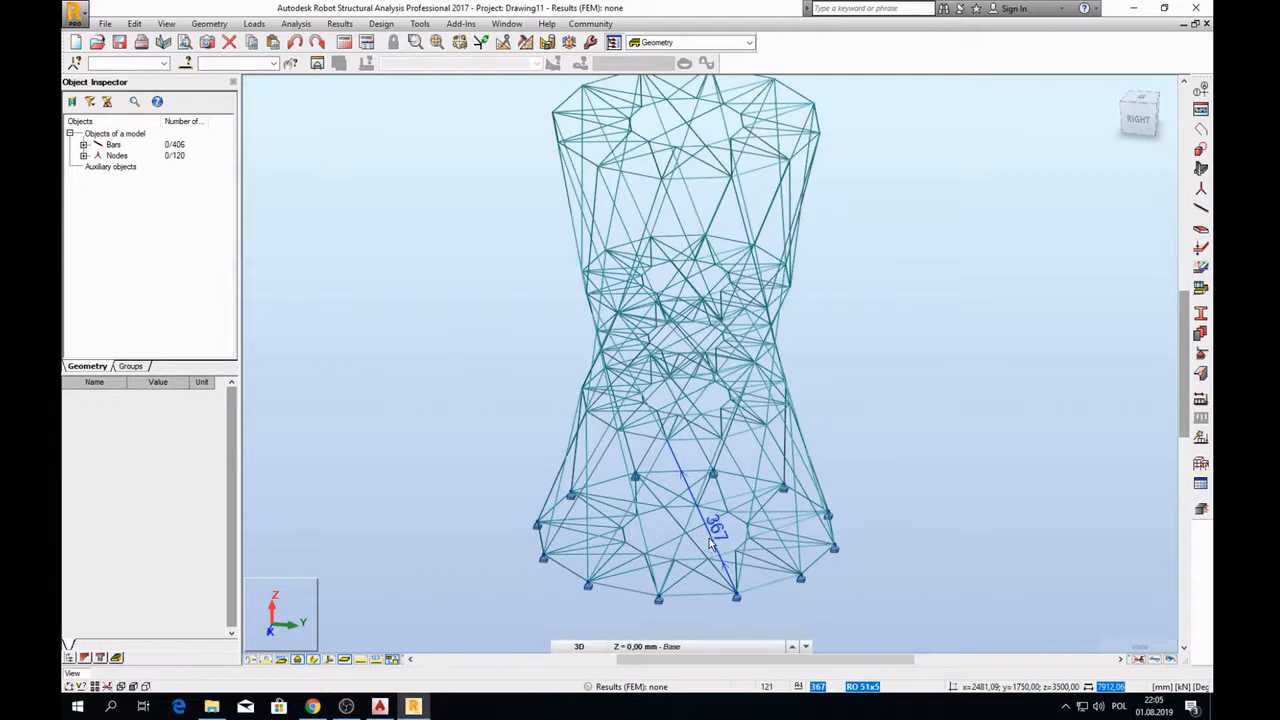
scroll(717, 536, down, 1)
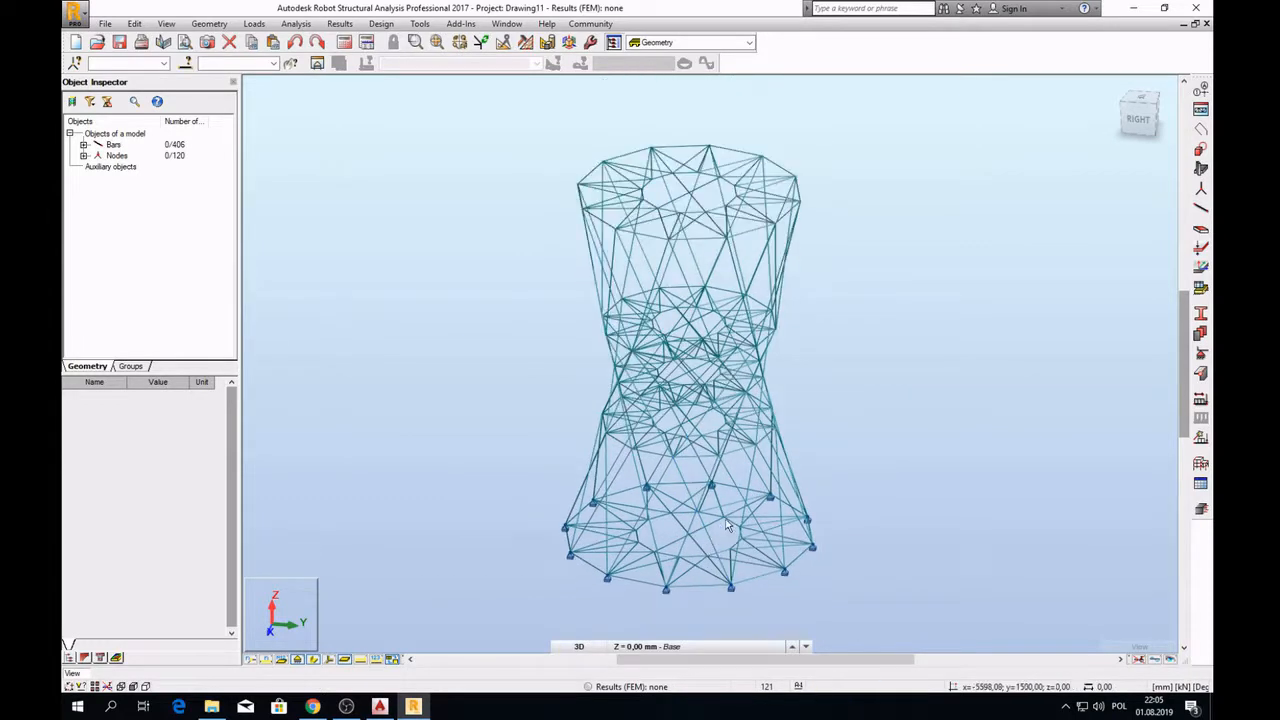
- Start a new steel section from the Polska 2007 database, using the tube profiles and the RO family
click(1201, 313)
click(577, 101)
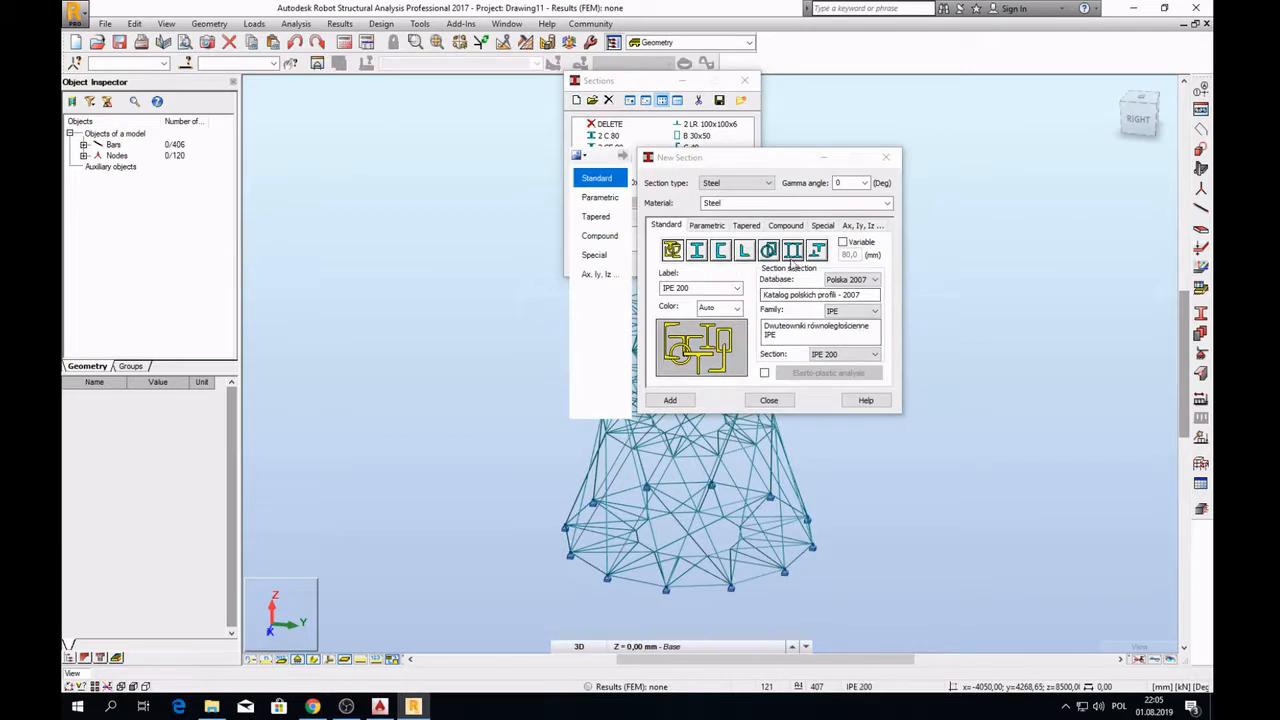
click(768, 250)
click(875, 354)
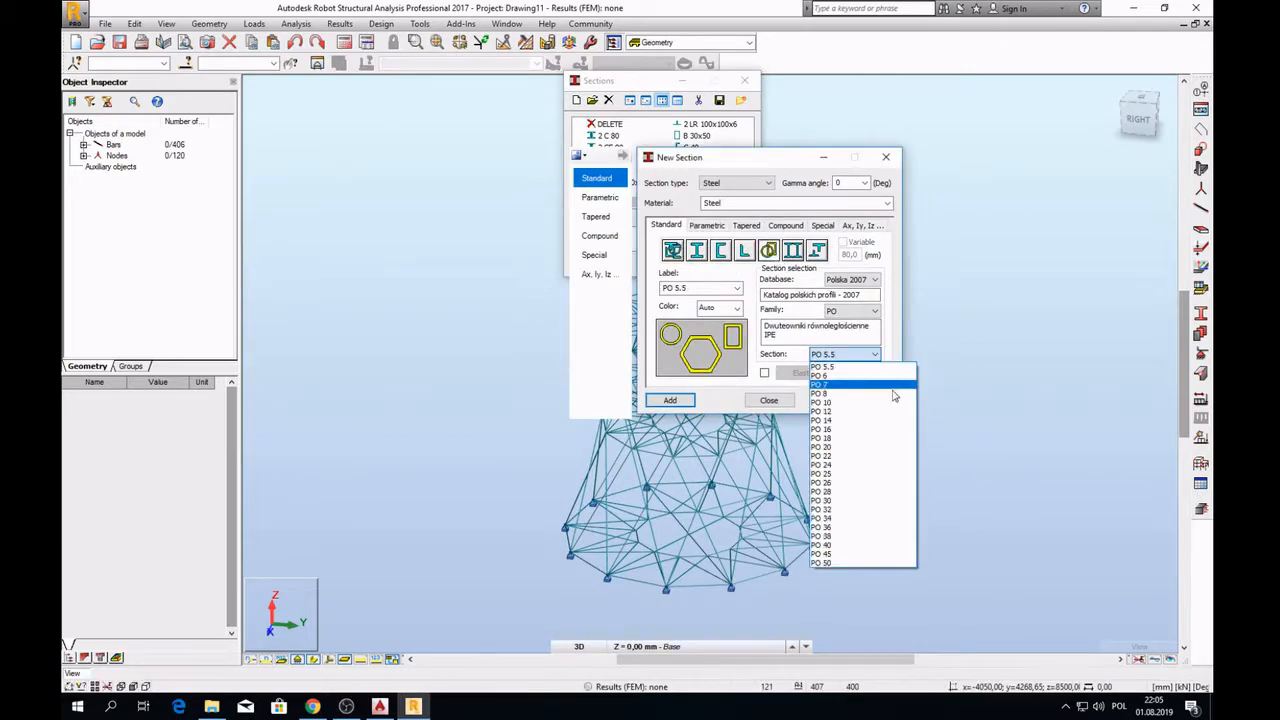
click(873, 311)
click(873, 311)
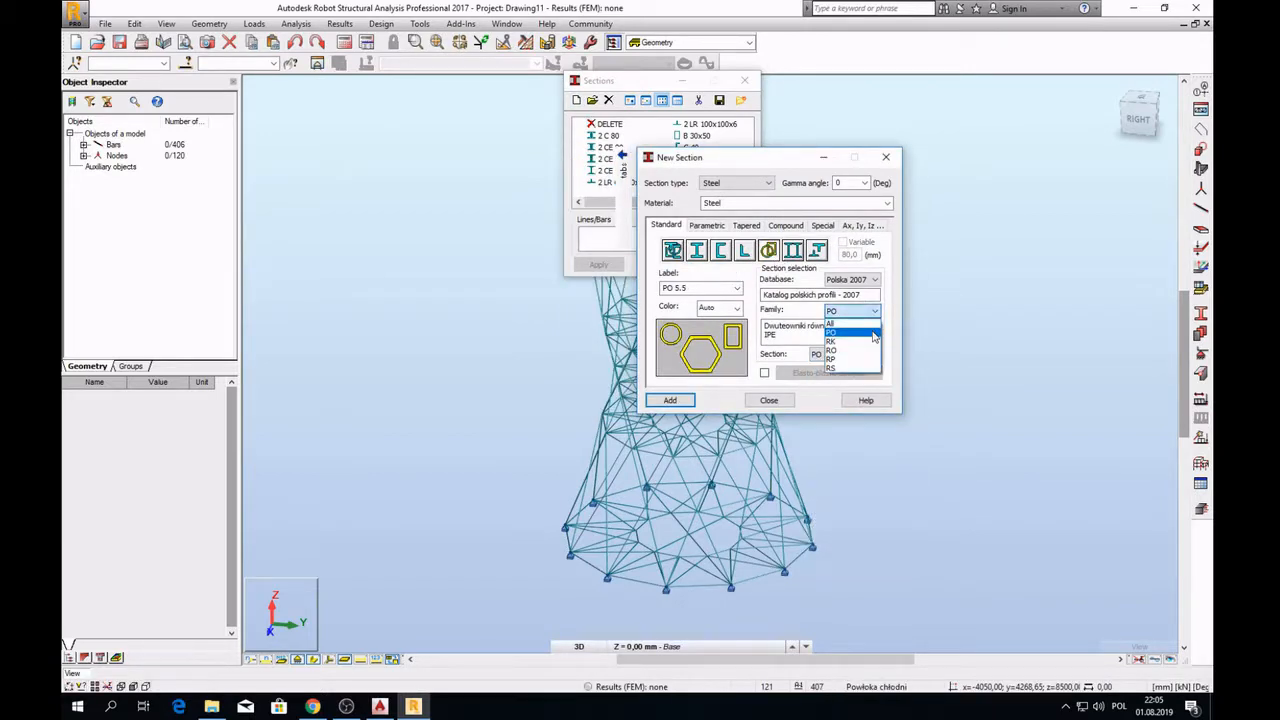
click(866, 350)
- Choose the round tube size RO 323.9x10 and add it to the available sections
click(875, 354)
scroll(877, 600, down, 5)
drag(913, 402, 913, 530)
scroll(858, 588, down, 4)
scroll(856, 600, down, 6)
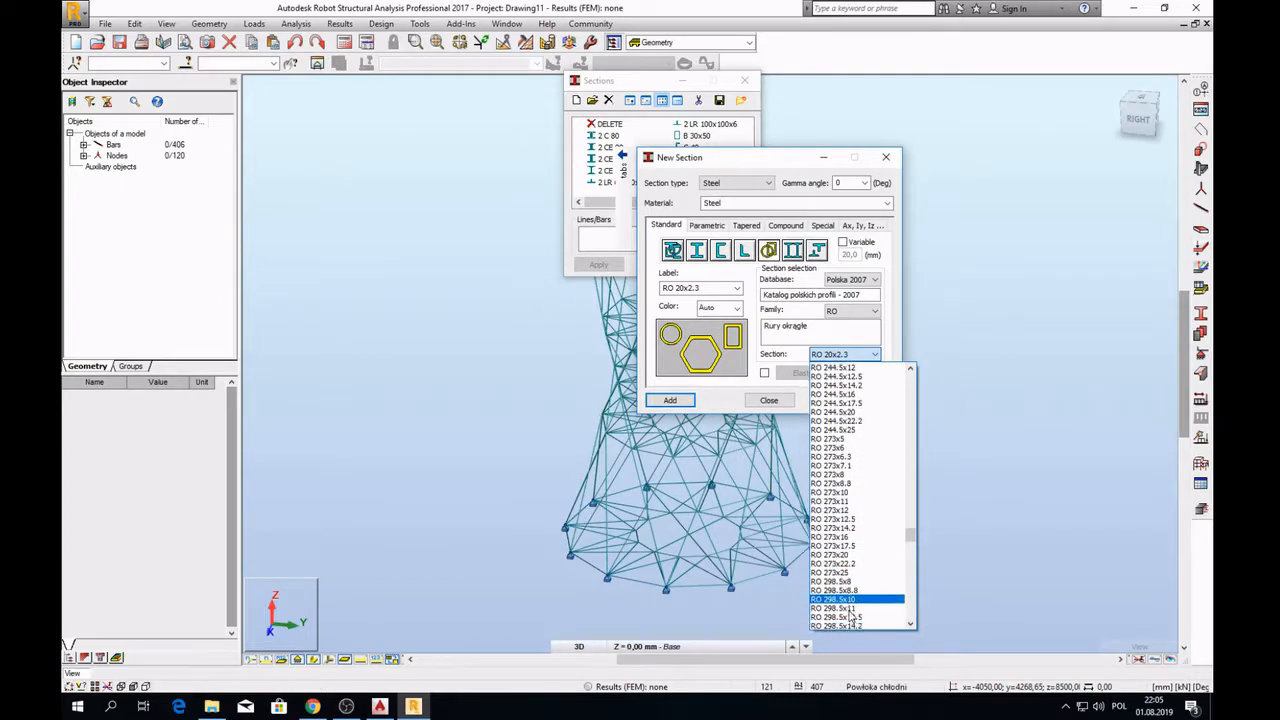
scroll(851, 610, up, 2)
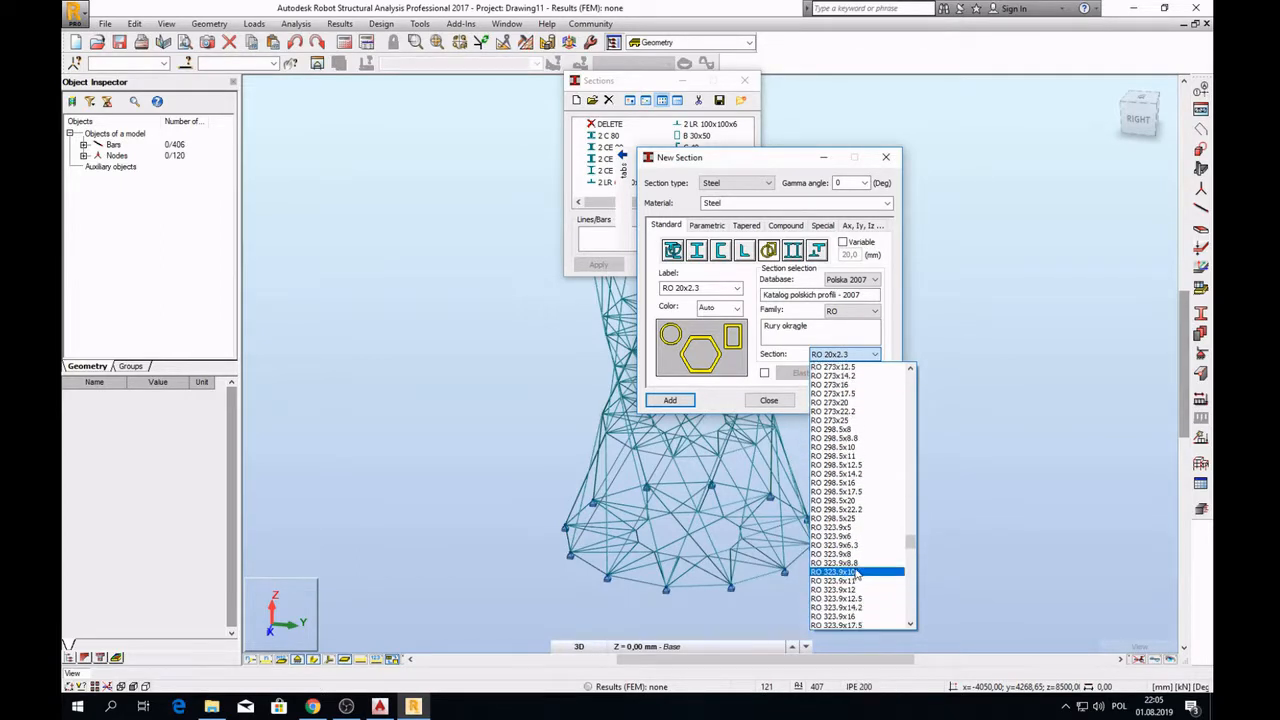
click(856, 572)
click(668, 400)
click(769, 400)
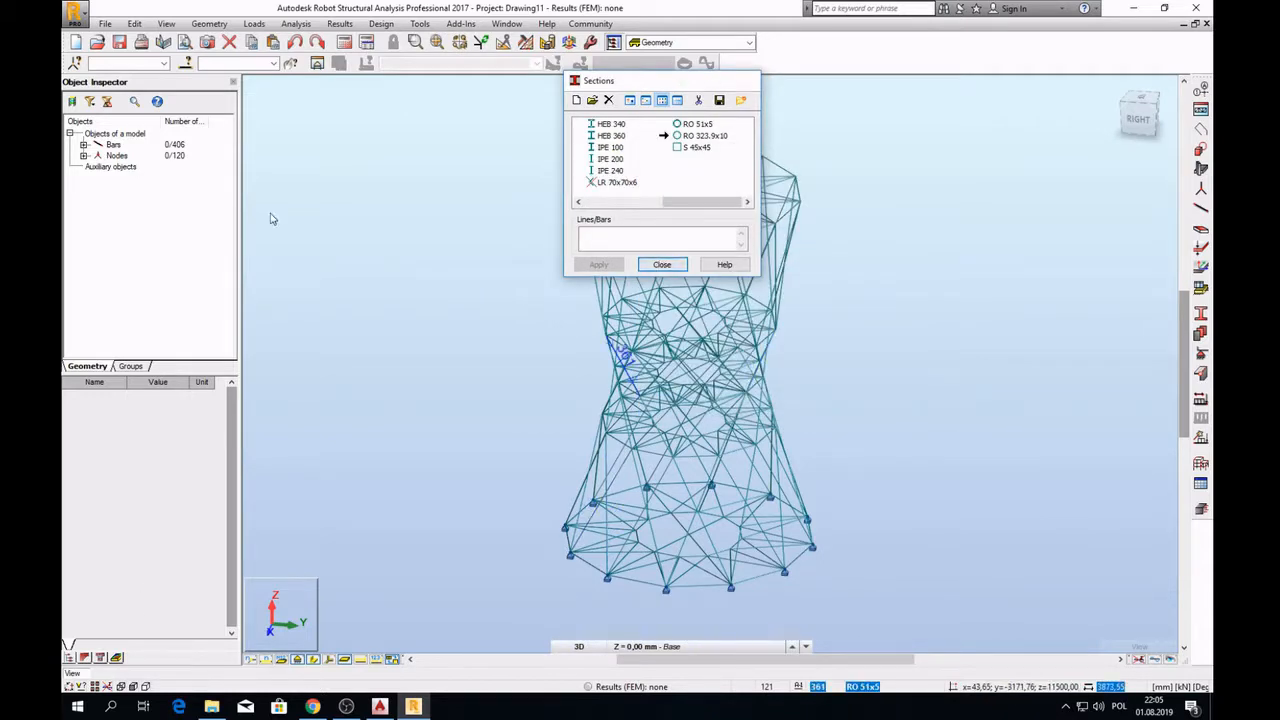
- Assign the RO 323.9x10 section to all bars and examine the tower's tubes from the back
right_click(114, 145)
click(157, 172)
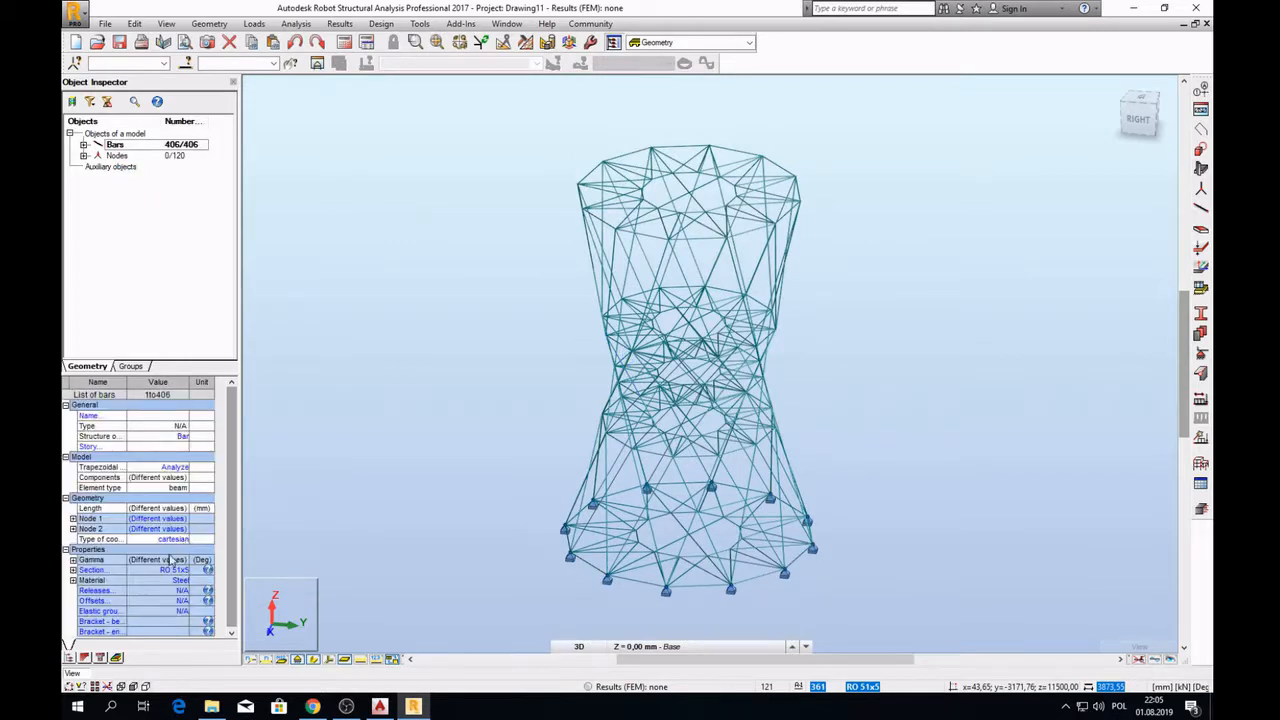
click(193, 570)
click(180, 540)
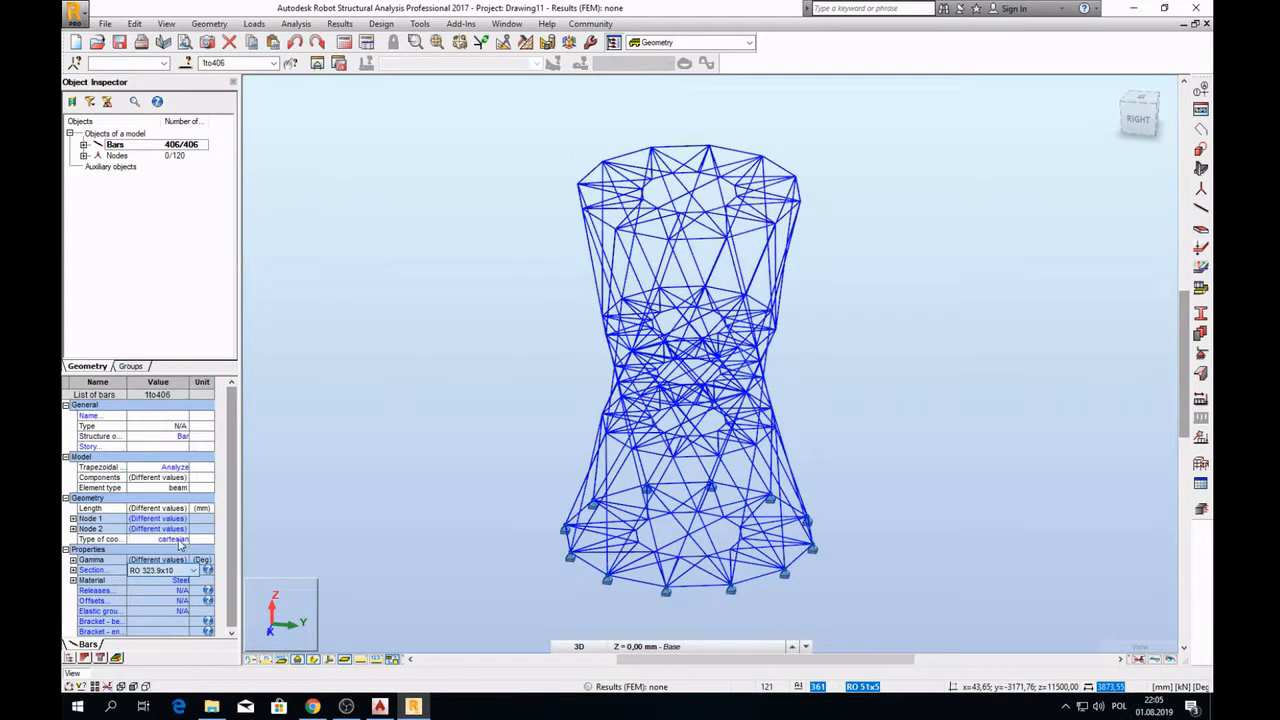
click(817, 425)
mouse_move(852, 366)
shift+middle_down()
mouse_move(826, 380)
mouse_move(850, 356)
shift+middle_up()
mouse_move(1138, 118)
mouse_down()
mouse_move(1137, 102)
mouse_move(1122, 130)
mouse_up()
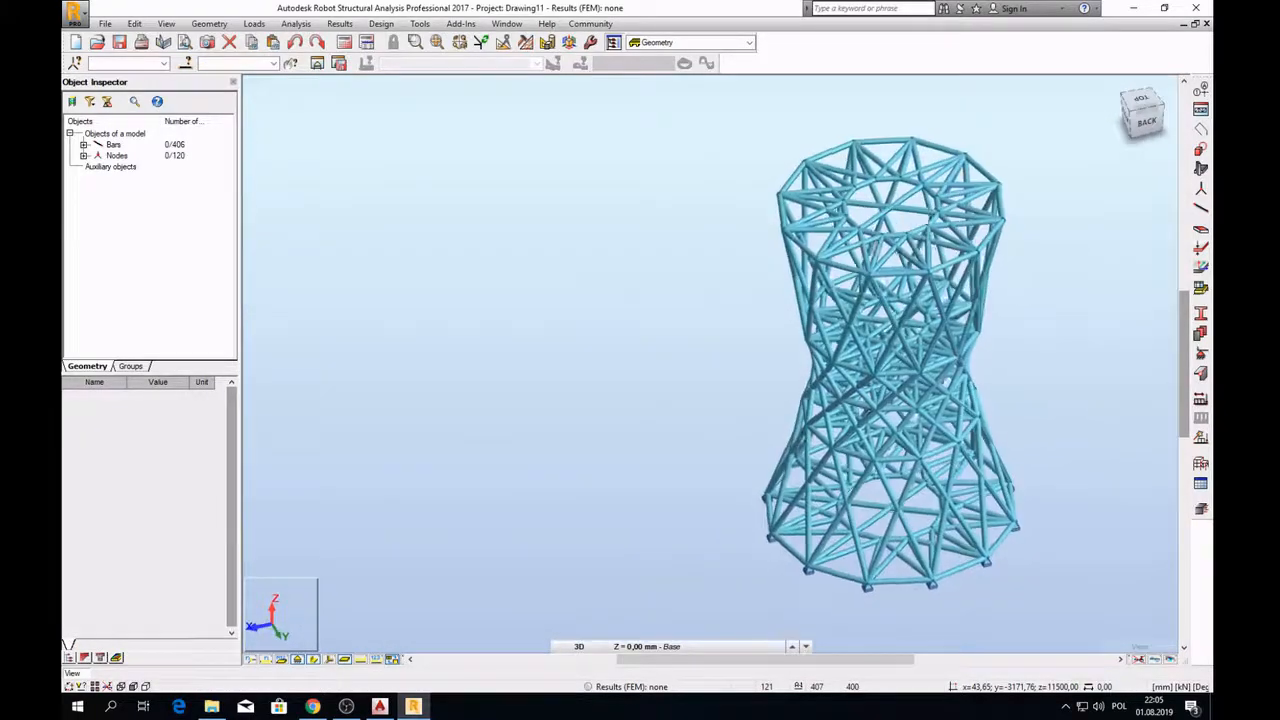